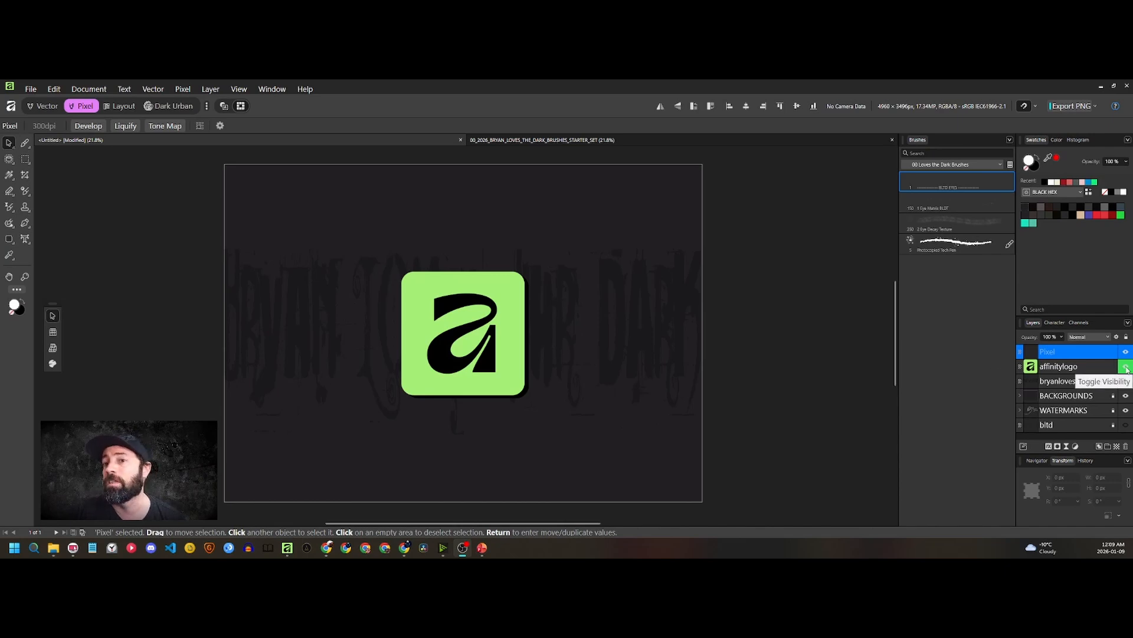
# Hide the affinitylogo layer so that the logo no longer covers the canvas
pyautogui.click(1125, 367)
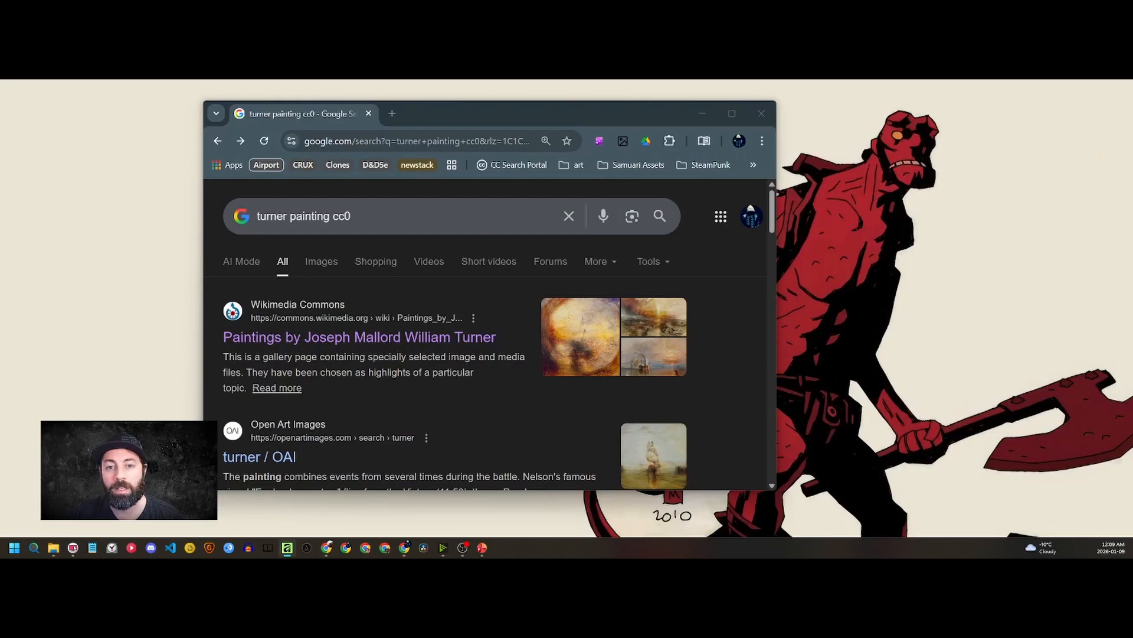
# Switch to Chrome and run a Google search for "turner painting cc0"
pyautogui.click(405, 548)
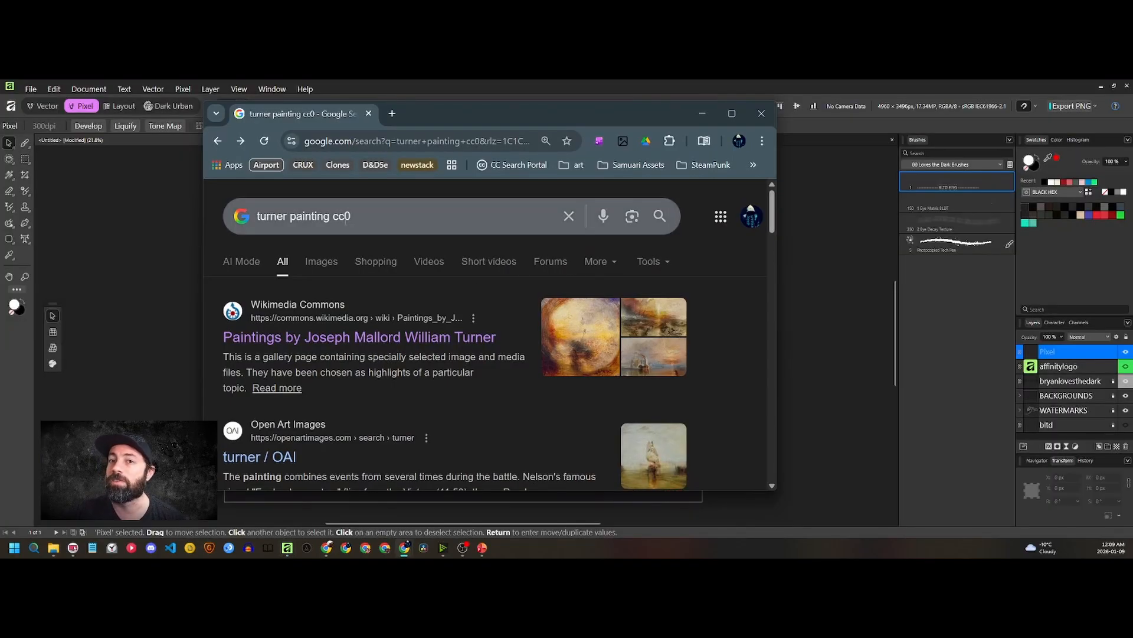
pyautogui.click(359, 221)
pyautogui.hotkey('ctrl', 'a')
pyautogui.hotkey('ctrl', 'c')
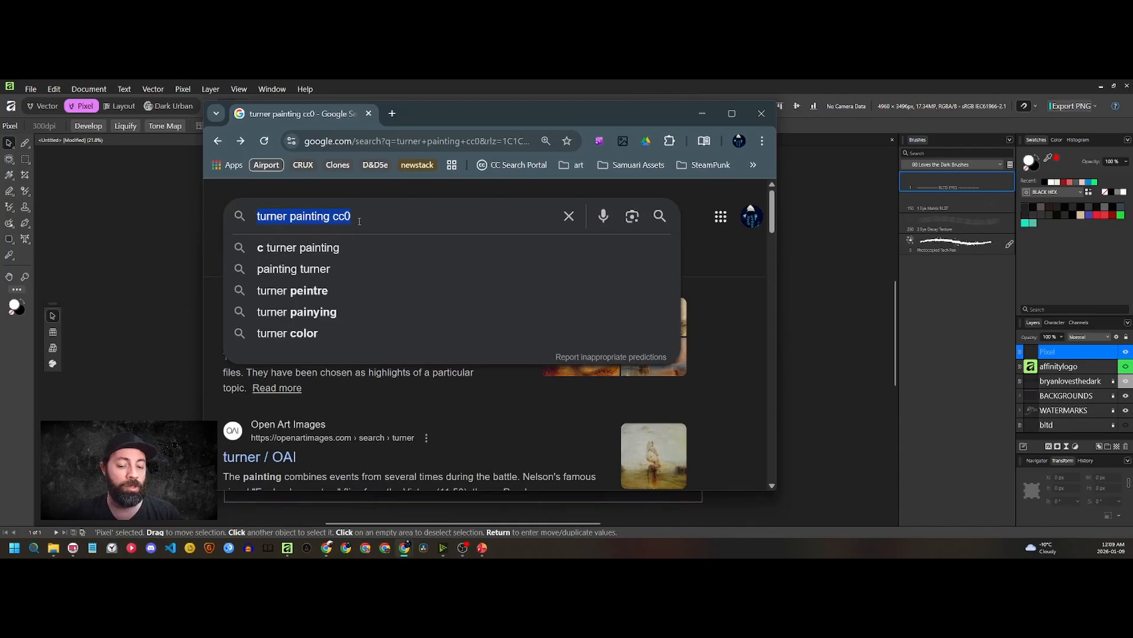
pyautogui.press('BackSpace')
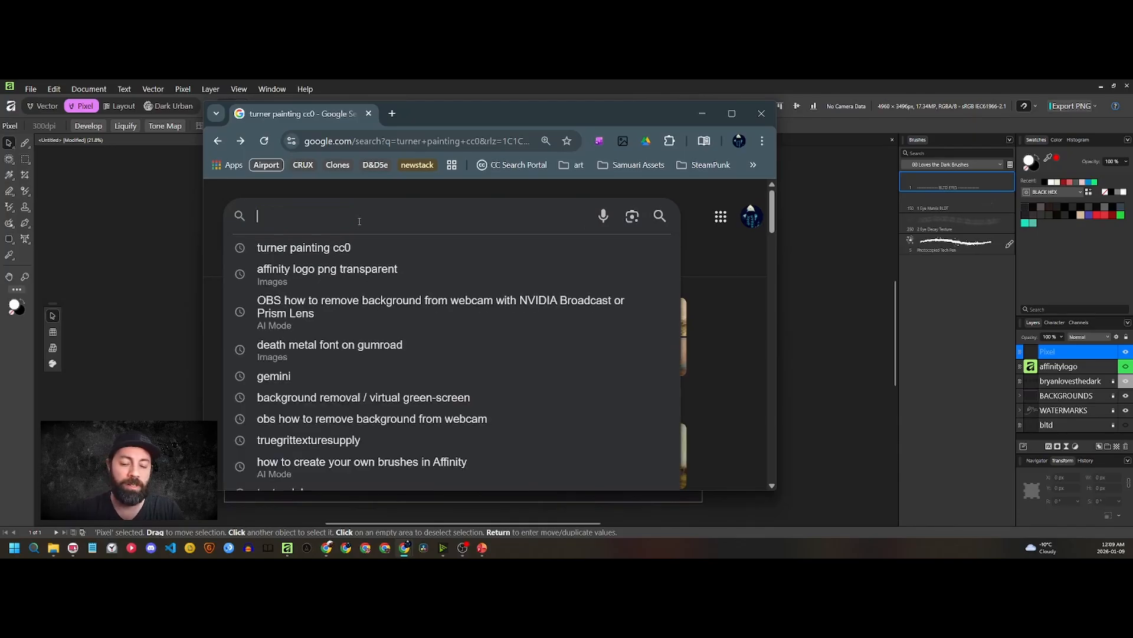
pyautogui.hotkey('ctrl', 'v')
pyautogui.press('Up')
pyautogui.press('Down')
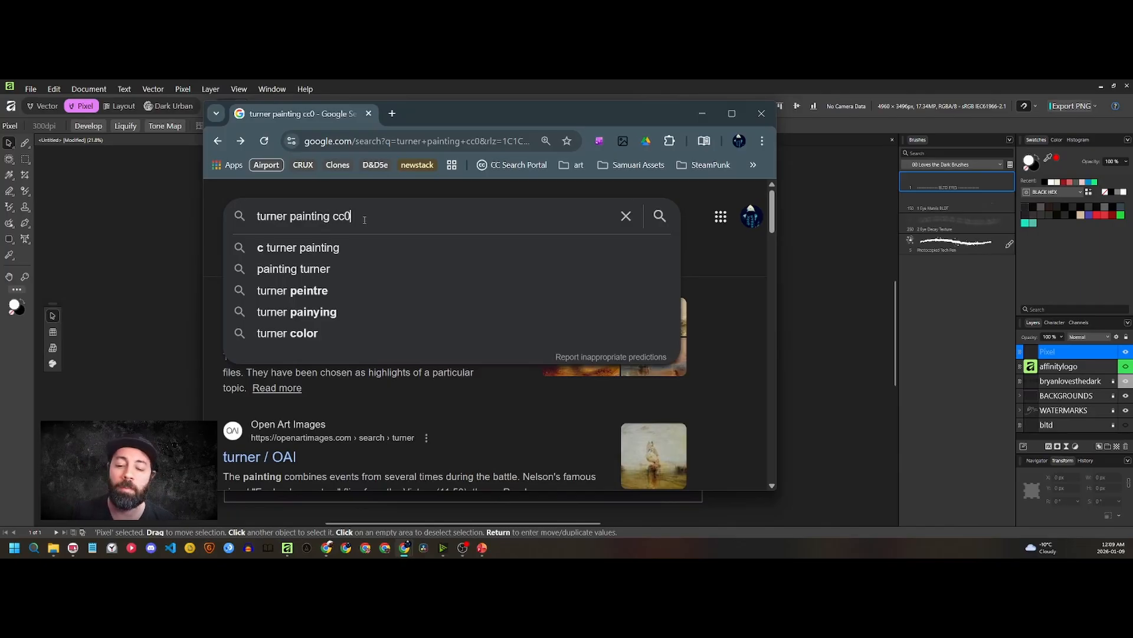
pyautogui.press('Right')
pyautogui.press('Right')
pyautogui.press('Return')
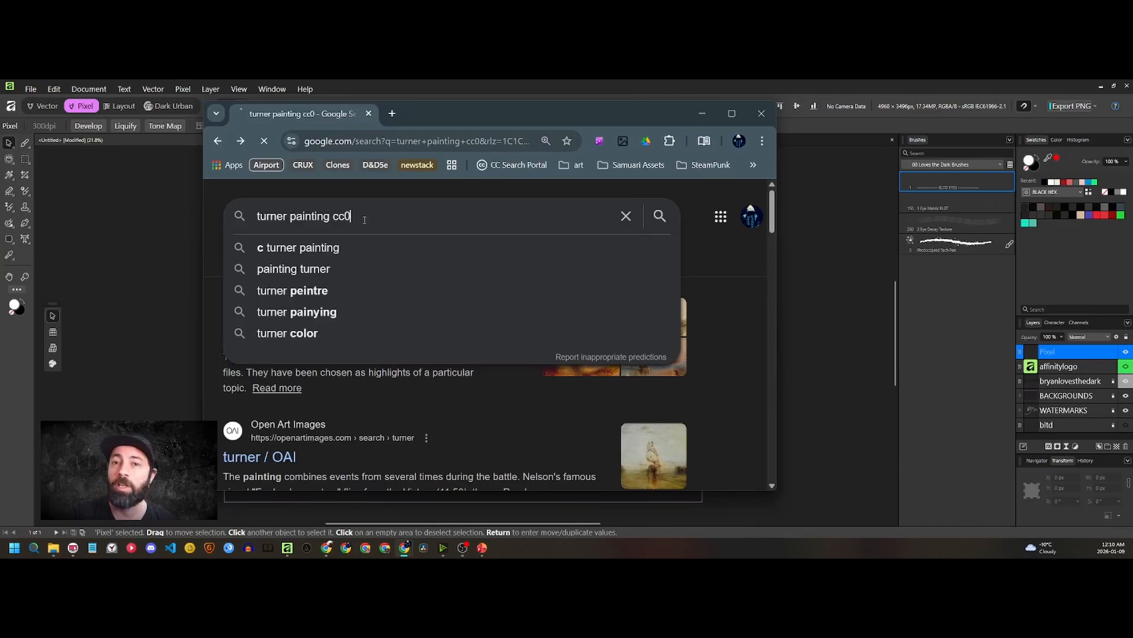
# Open the Wikimedia Commons gallery of paintings by Joseph Mallord William Turner at its table of works
pyautogui.click(294, 308)
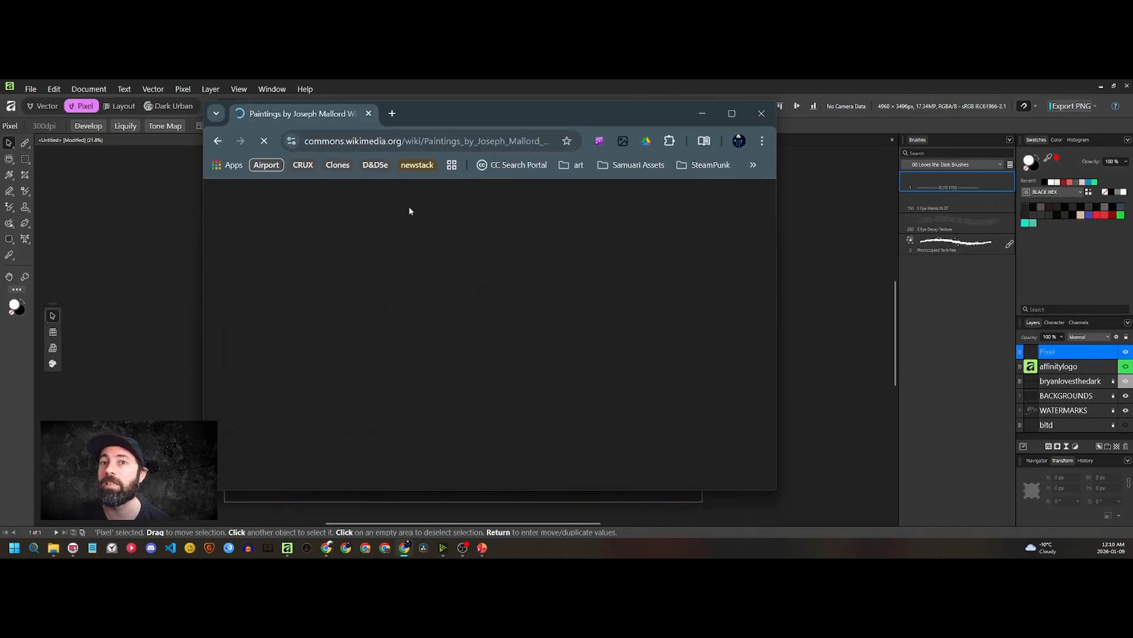
pyautogui.scroll(-4, 432, 311)
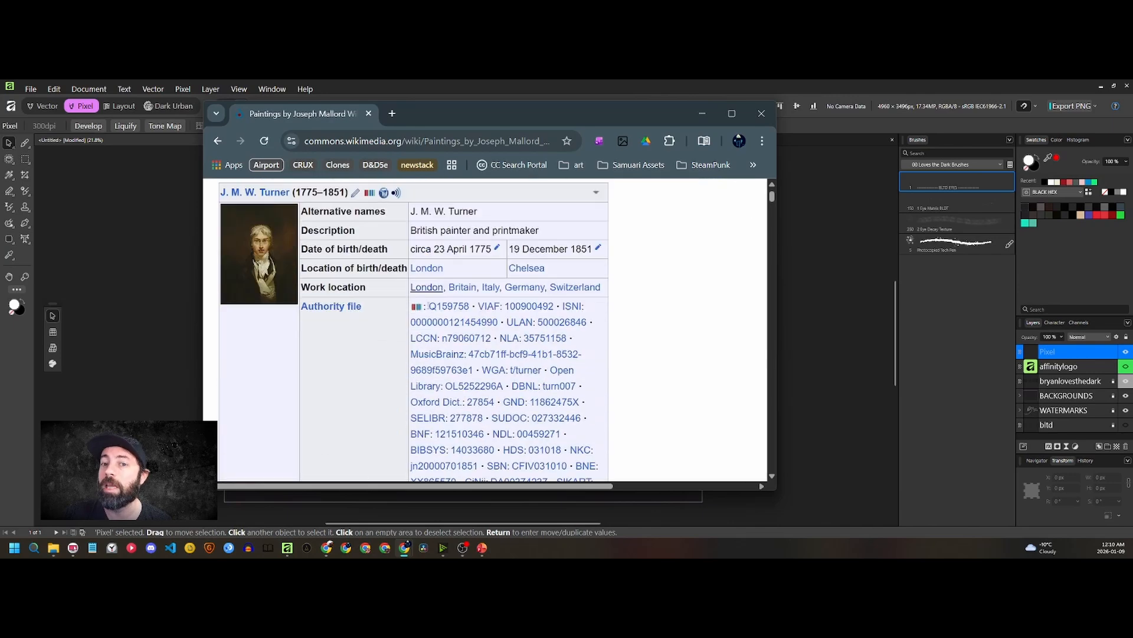
pyautogui.scroll(2, 354, 322)
pyautogui.scroll(-10, 338, 308)
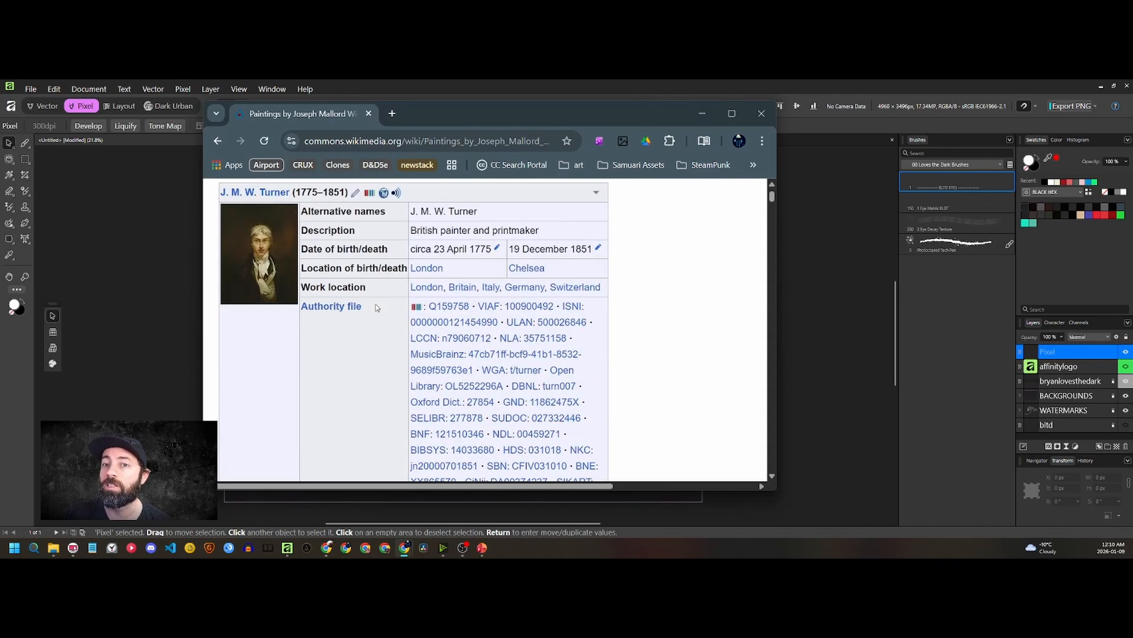
pyautogui.scroll(-5, 376, 304)
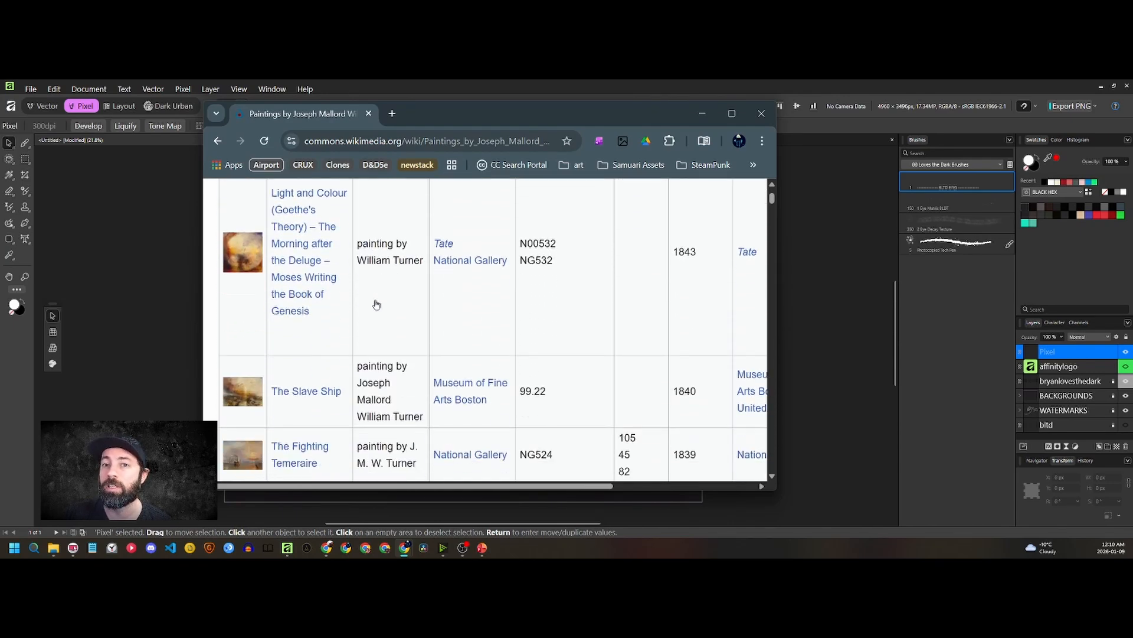
# Browse the thumbnails in the table of Turner's works for a suitable painting
pyautogui.scroll(-1, 376, 304)
pyautogui.scroll(3, 376, 304)
pyautogui.scroll(2, 376, 303)
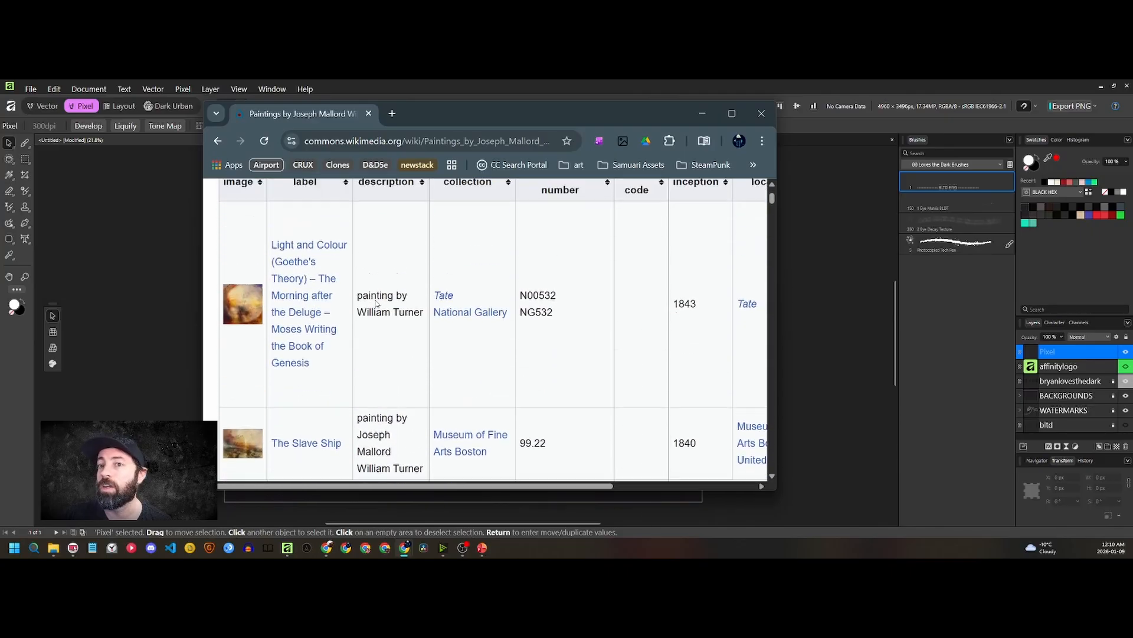
pyautogui.scroll(-2, 376, 301)
pyautogui.scroll(-7, 376, 299)
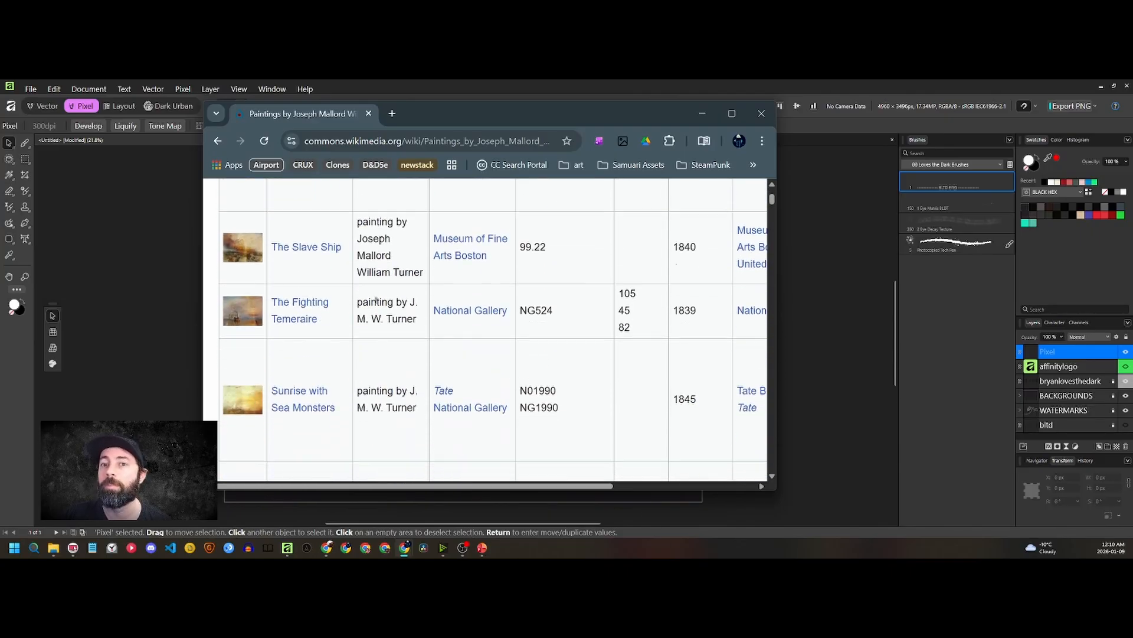
pyautogui.scroll(-2, 377, 299)
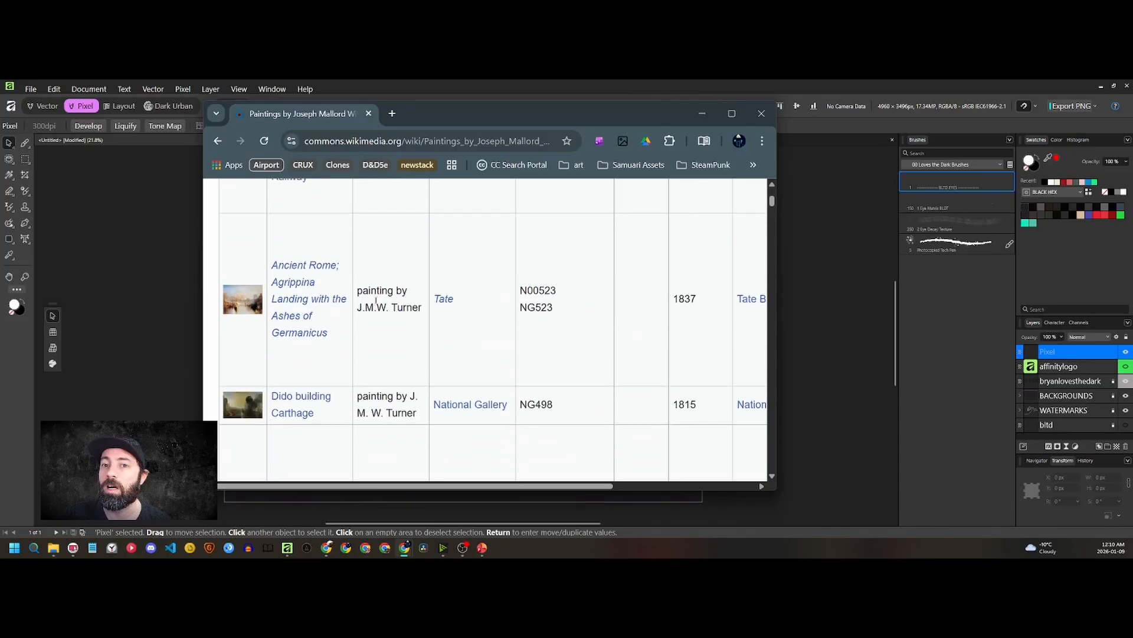
pyautogui.scroll(-6, 238, 317)
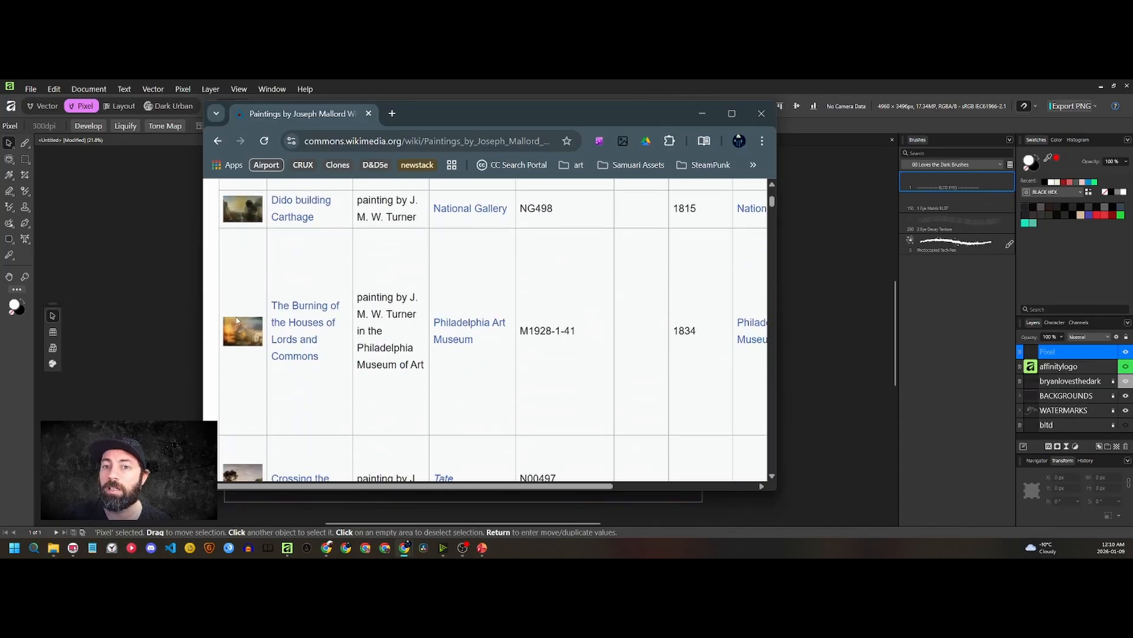
pyautogui.scroll(-2, 268, 311)
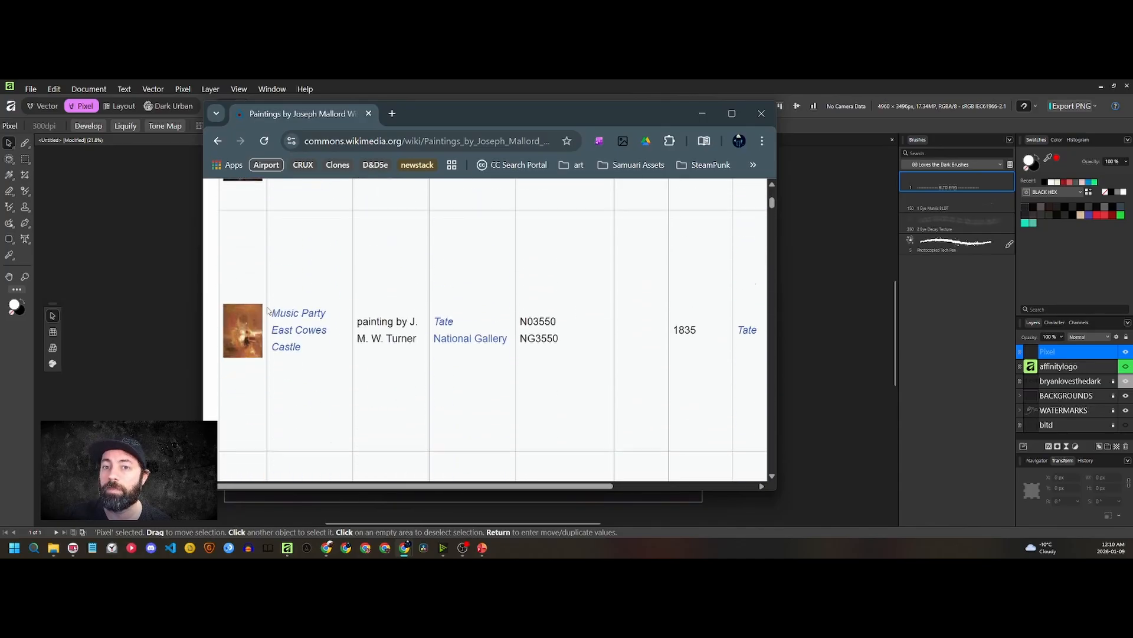
pyautogui.scroll(9, 268, 311)
pyautogui.scroll(1, 267, 311)
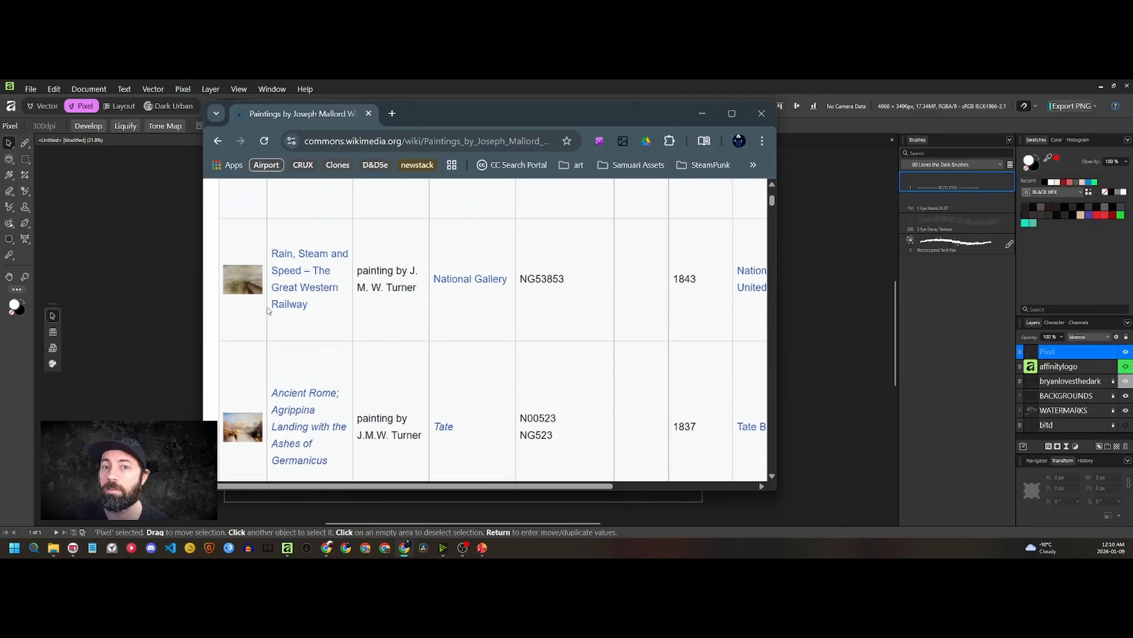
pyautogui.scroll(7, 268, 311)
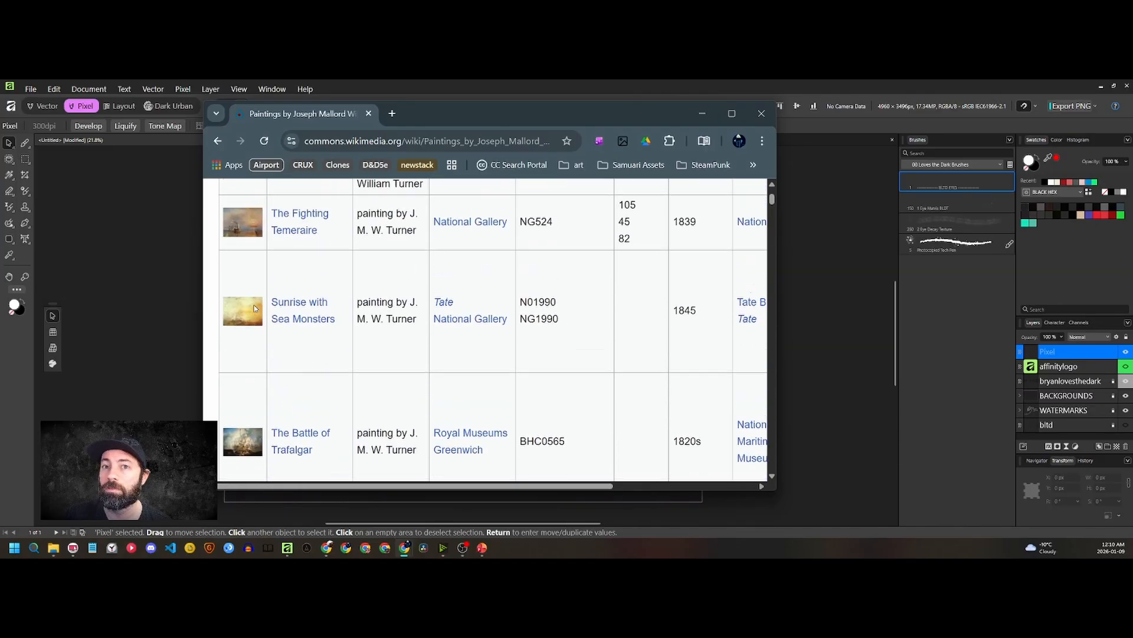
pyautogui.scroll(4, 254, 308)
pyautogui.scroll(-2, 254, 308)
pyautogui.scroll(-6, 254, 308)
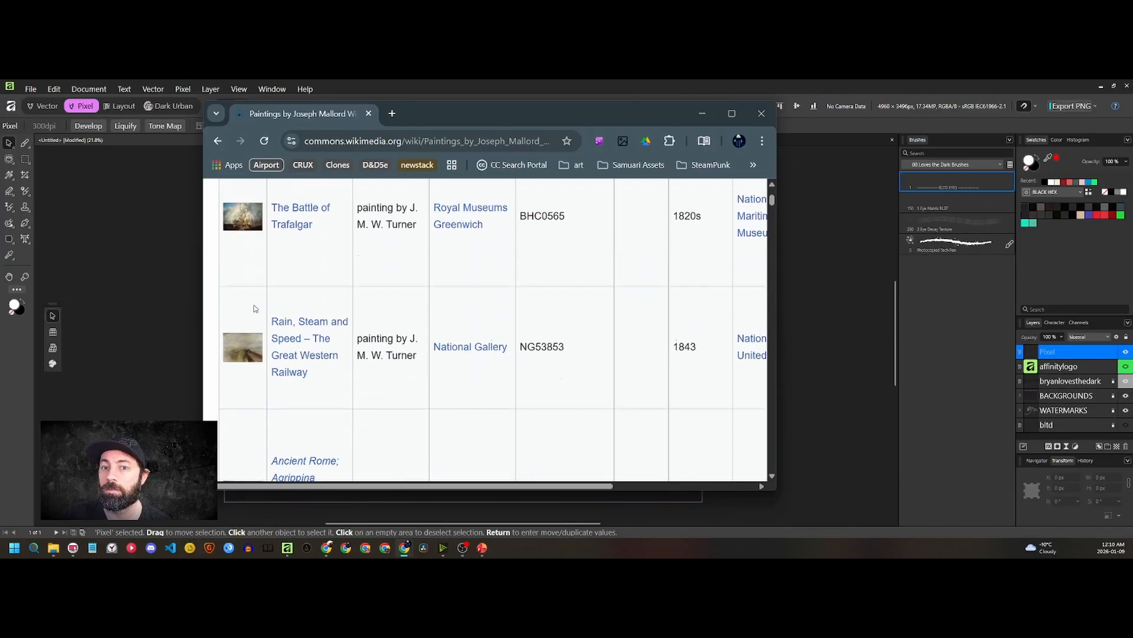
pyautogui.scroll(-3, 254, 308)
# View the Ancient Rome; Agrippina Landing with the Ashes of Germanicus painting, read its public domain license terms, and return to the gallery
pyautogui.click(254, 308)
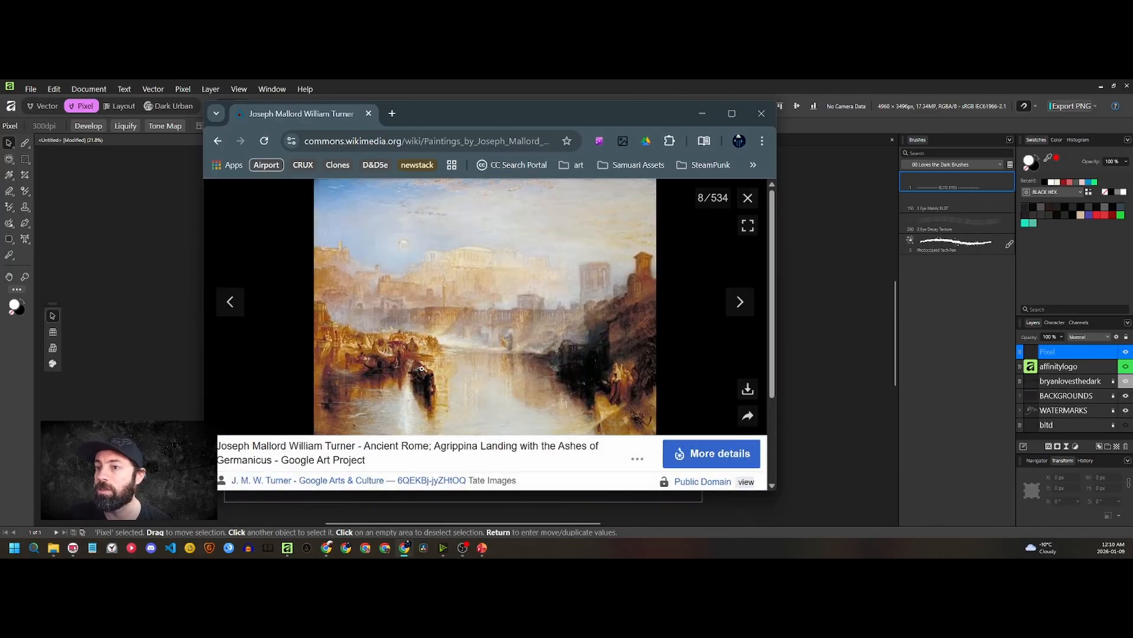
pyautogui.scroll(-2, 416, 381)
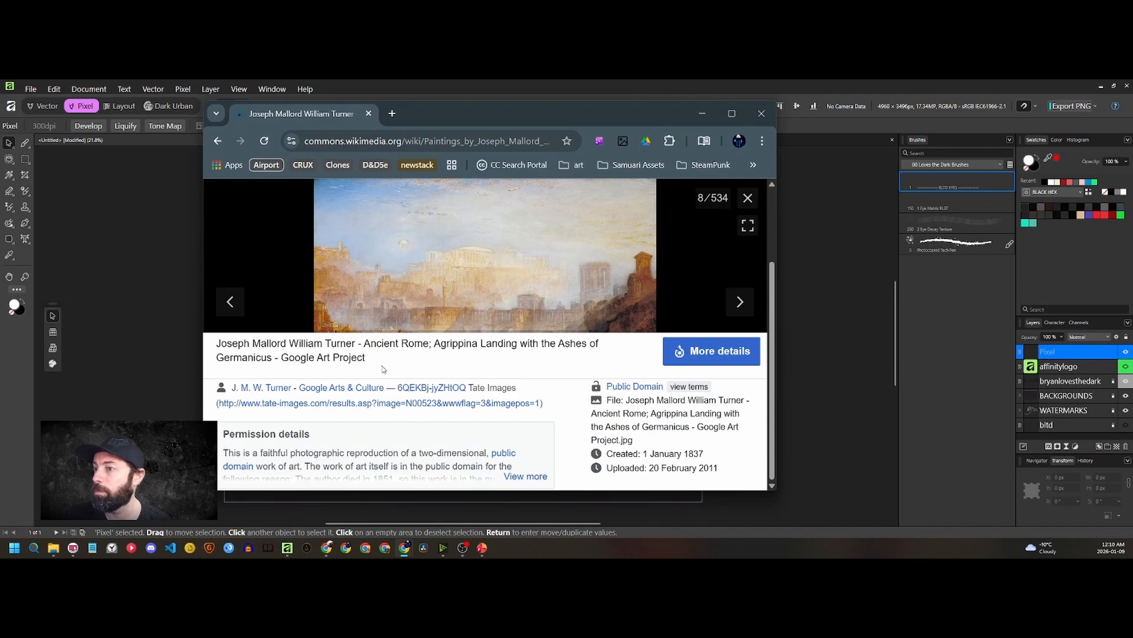
pyautogui.click(676, 387)
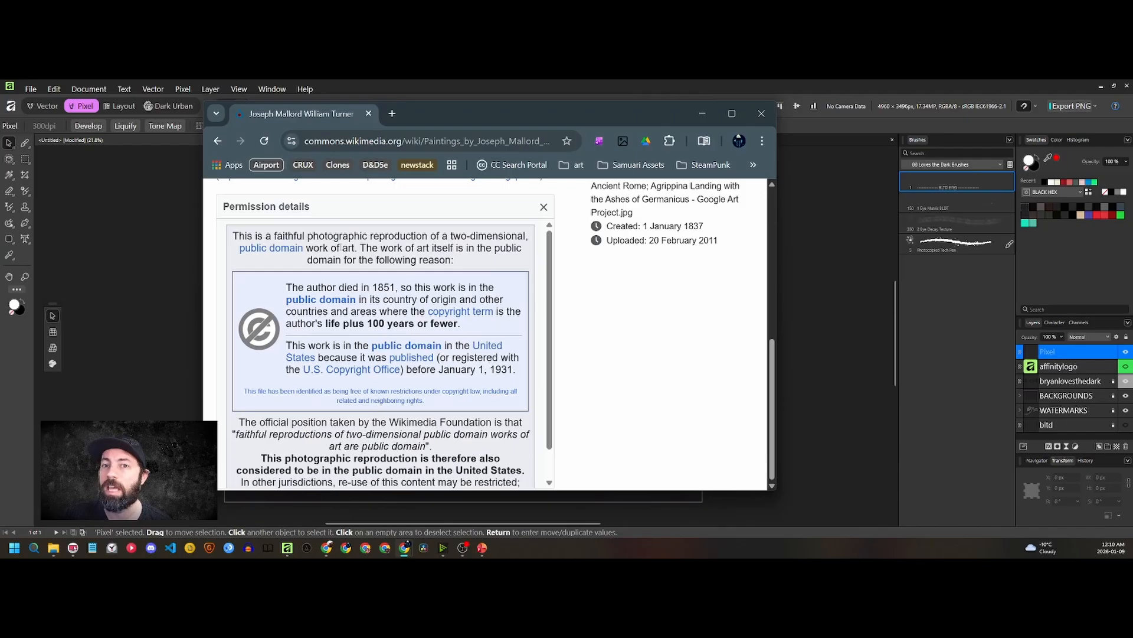
pyautogui.scroll(-1, 351, 282)
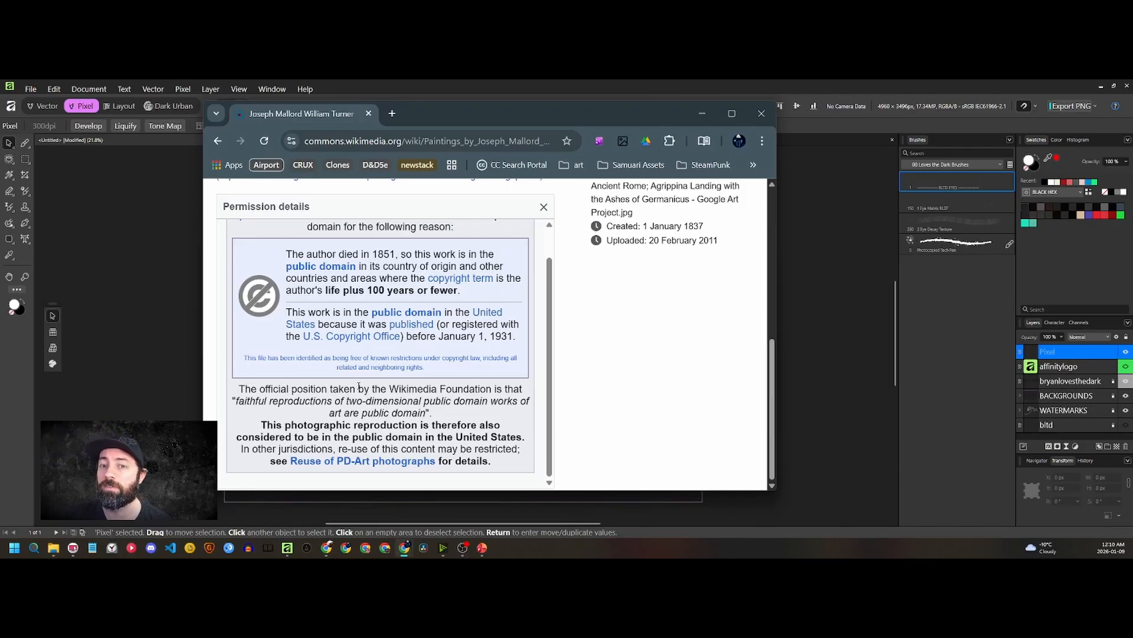
pyautogui.scroll(1, 358, 387)
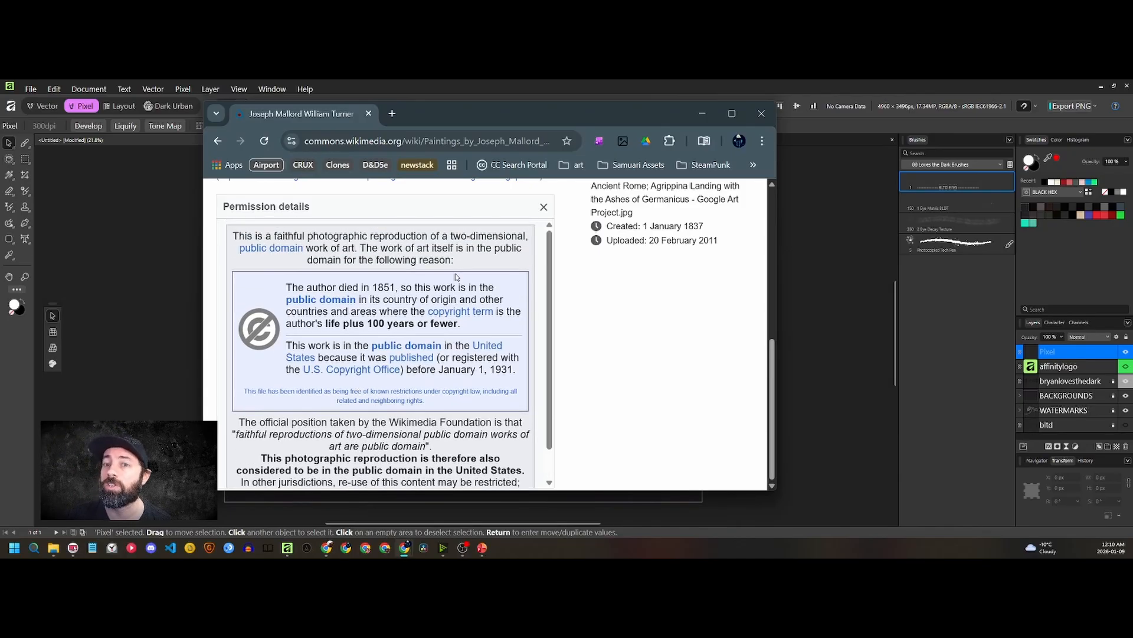
pyautogui.scroll(-1, 405, 289)
pyautogui.scroll(1, 372, 306)
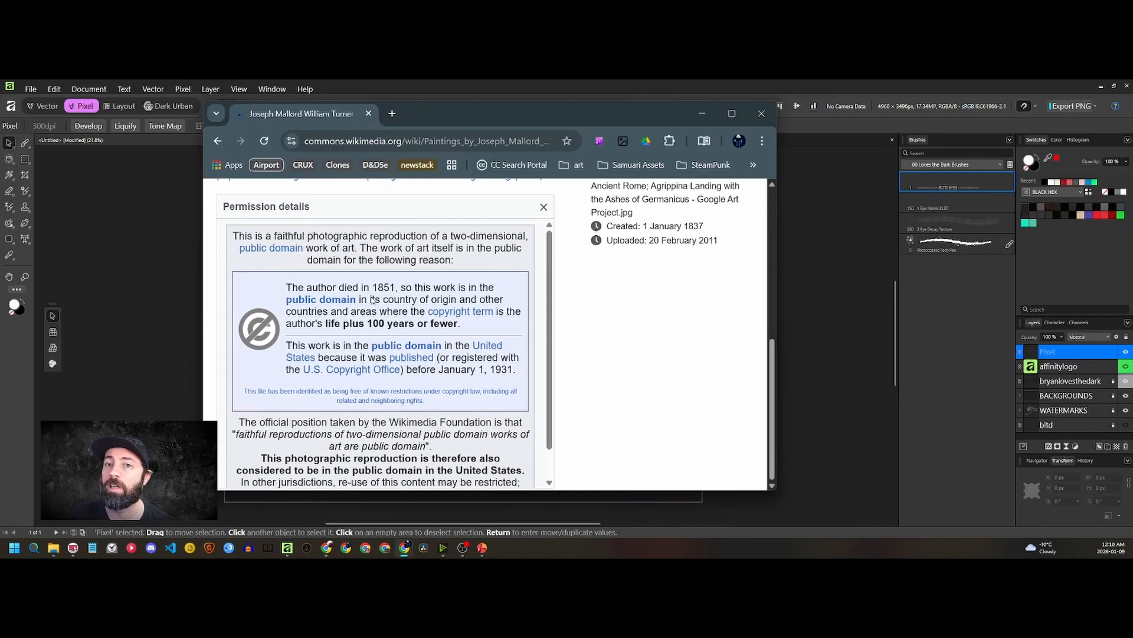
pyautogui.hotkey('alt', 'Left')
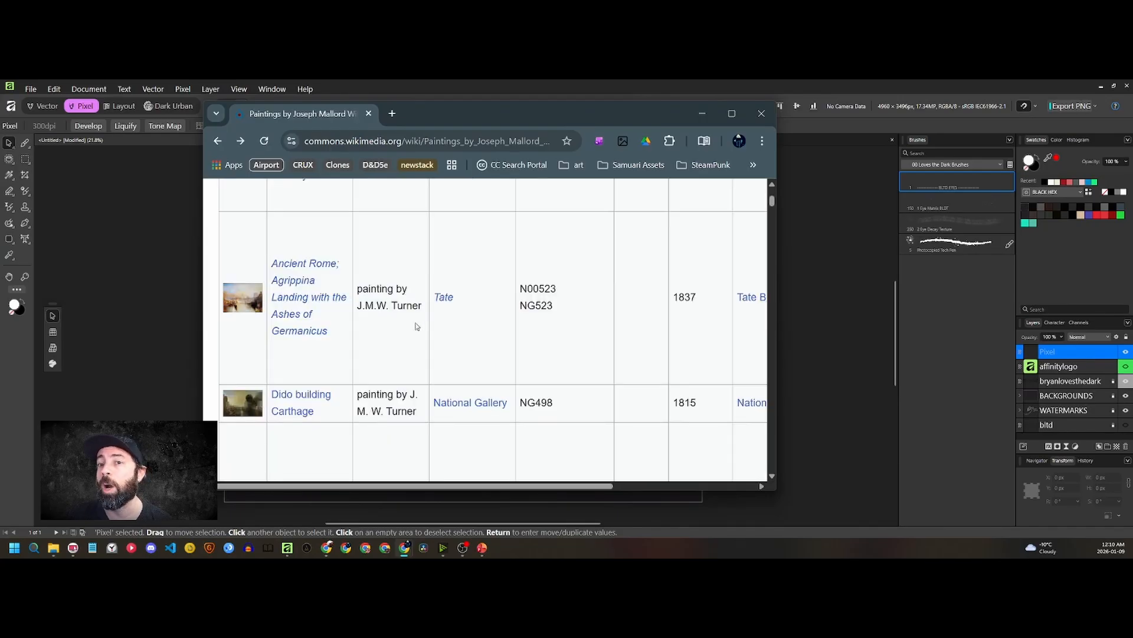
# Reopen the Ancient Rome painting and review its source information and full permission details
pyautogui.click(254, 314)
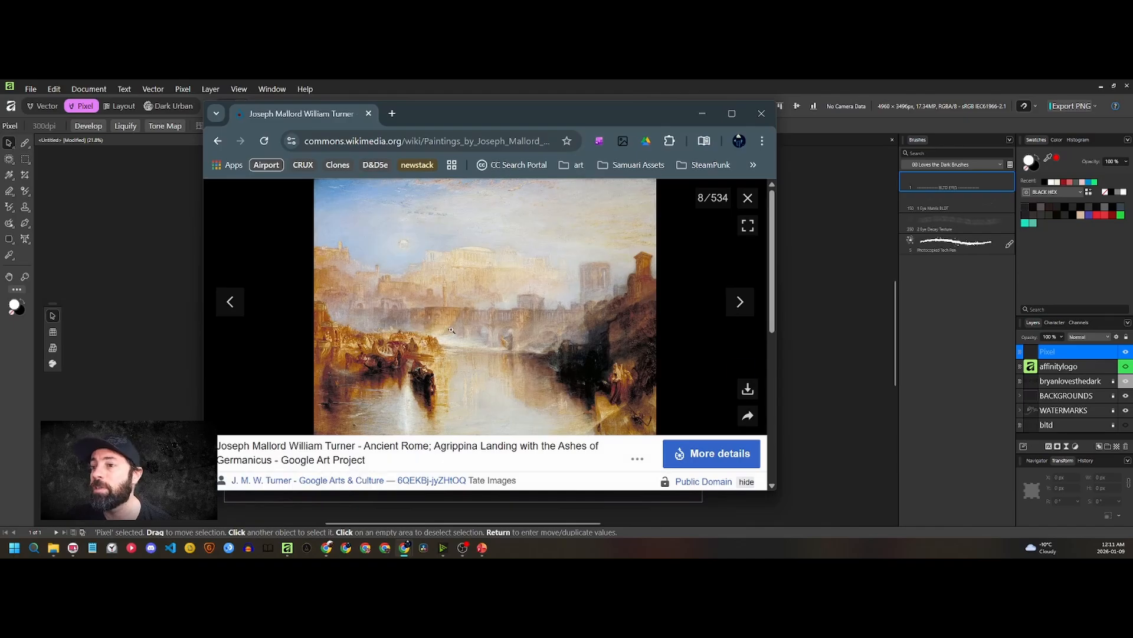
pyautogui.scroll(-3, 368, 400)
pyautogui.scroll(3, 433, 317)
pyautogui.scroll(-2, 386, 376)
pyautogui.scroll(-2, 387, 376)
pyautogui.scroll(-2, 349, 370)
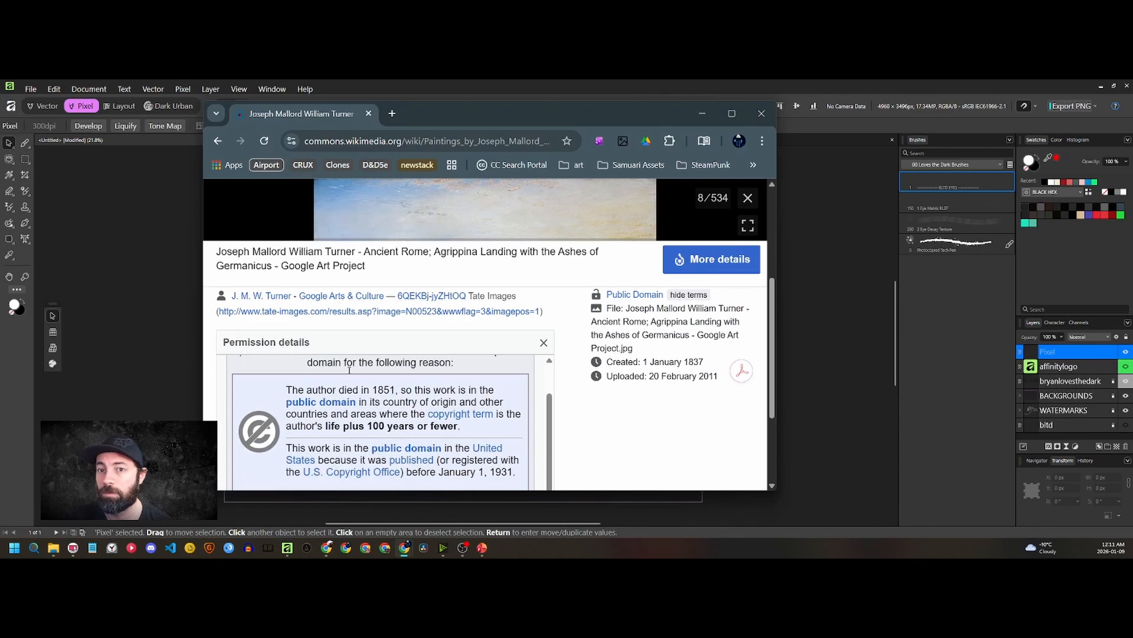
pyautogui.scroll(-2, 407, 346)
pyautogui.scroll(5, 390, 414)
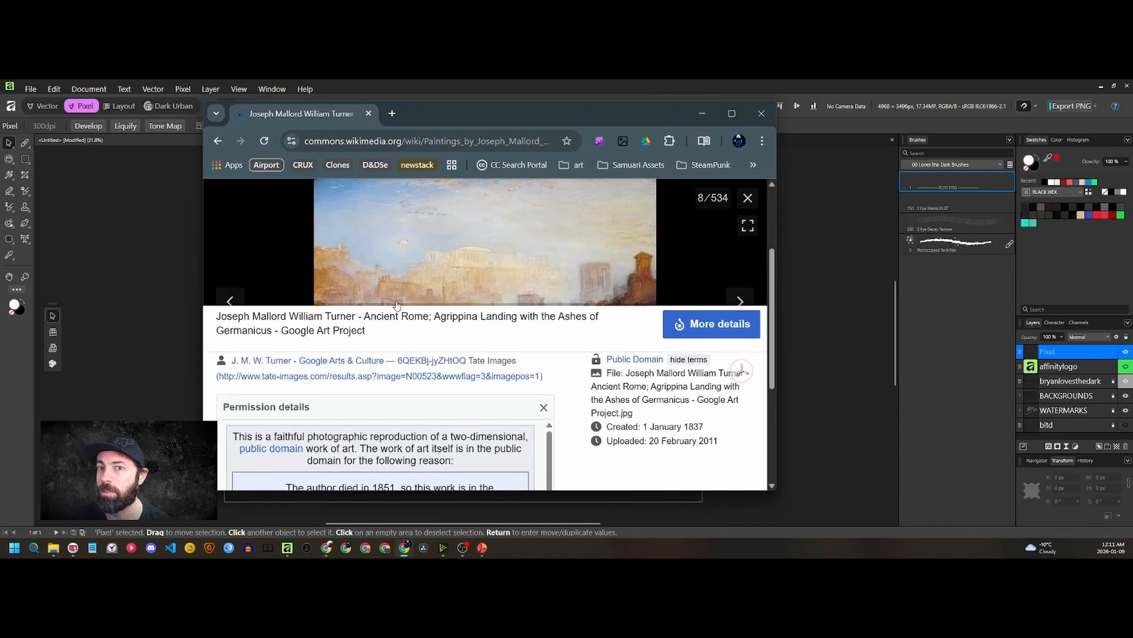
pyautogui.scroll(-3, 388, 340)
pyautogui.scroll(-2, 373, 394)
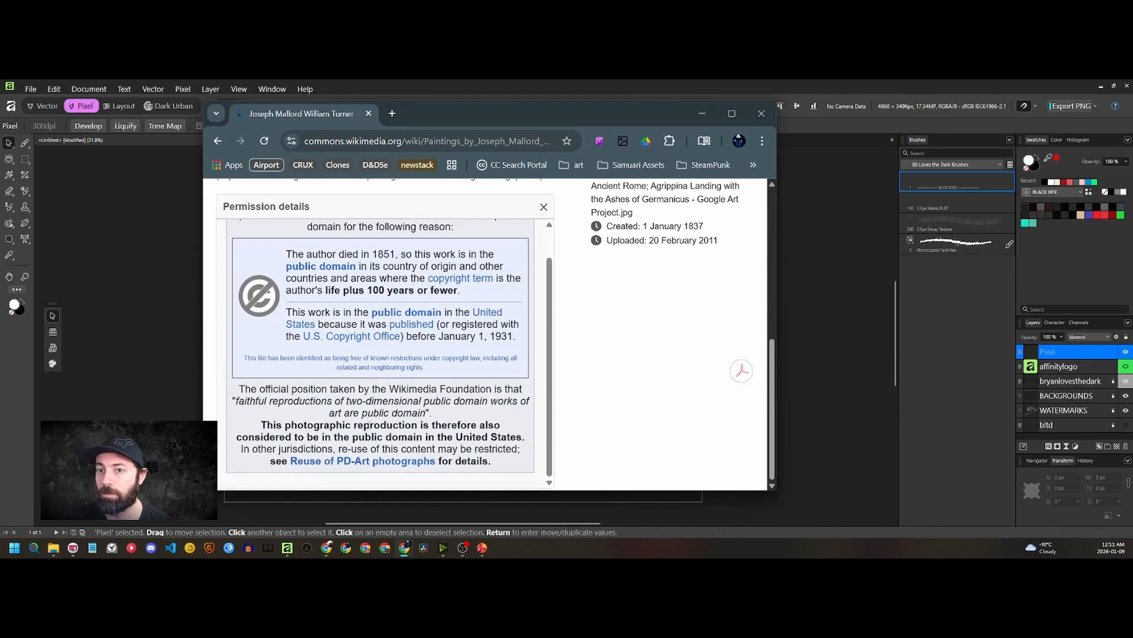
pyautogui.scroll(5, 373, 393)
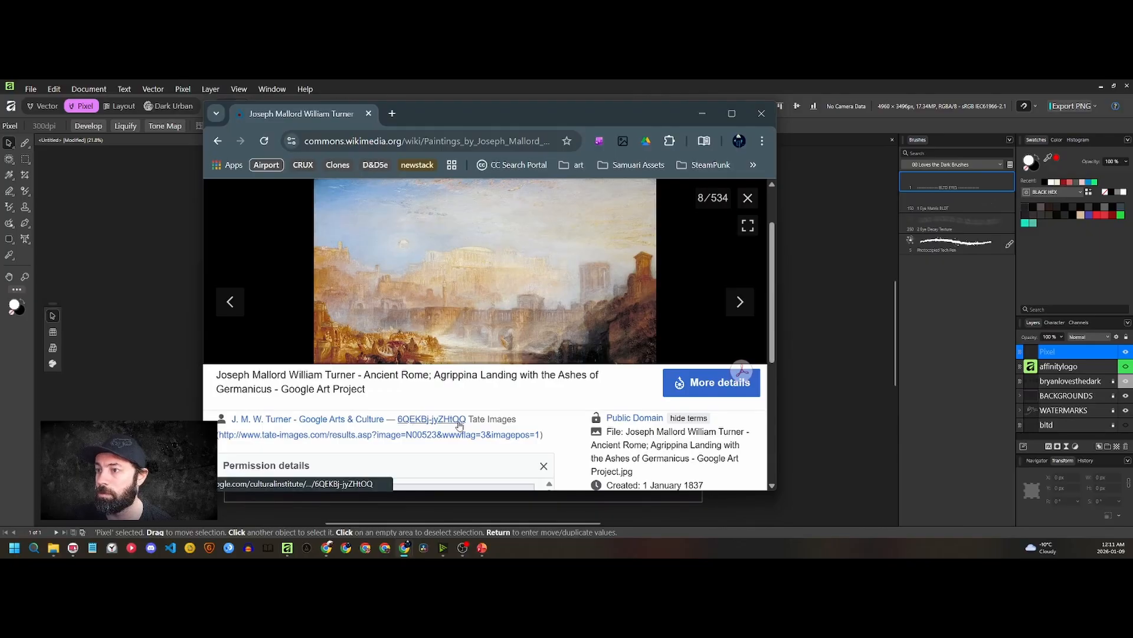
# Visit the painting's Tate Images source page and return to its Wikimedia Commons image viewer
pyautogui.click(364, 437)
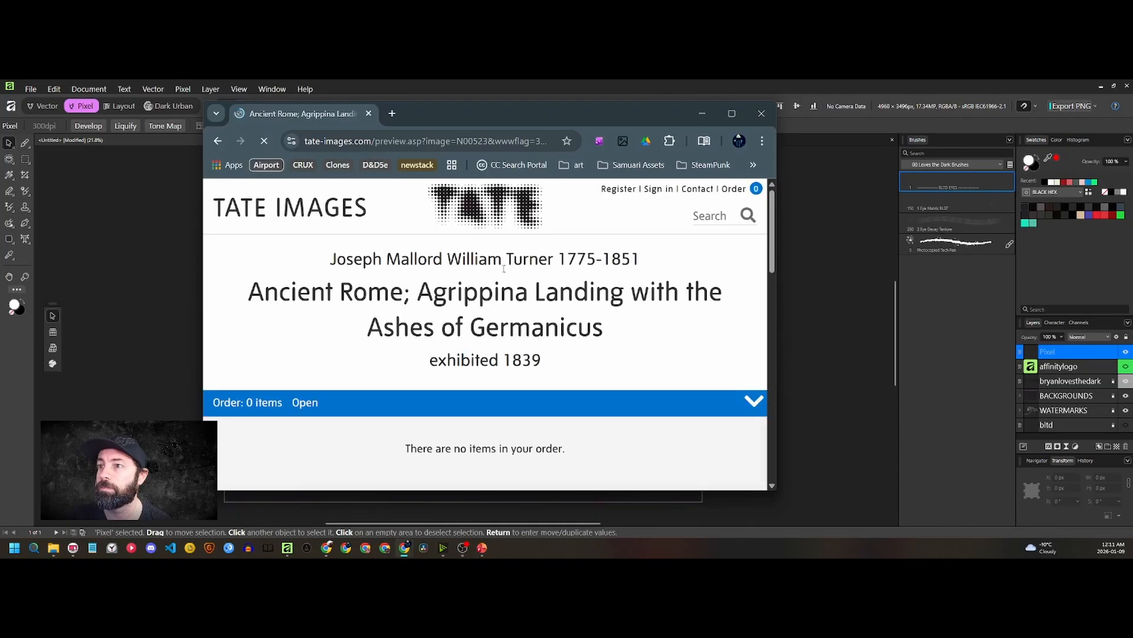
pyautogui.hotkey('alt', 'Left')
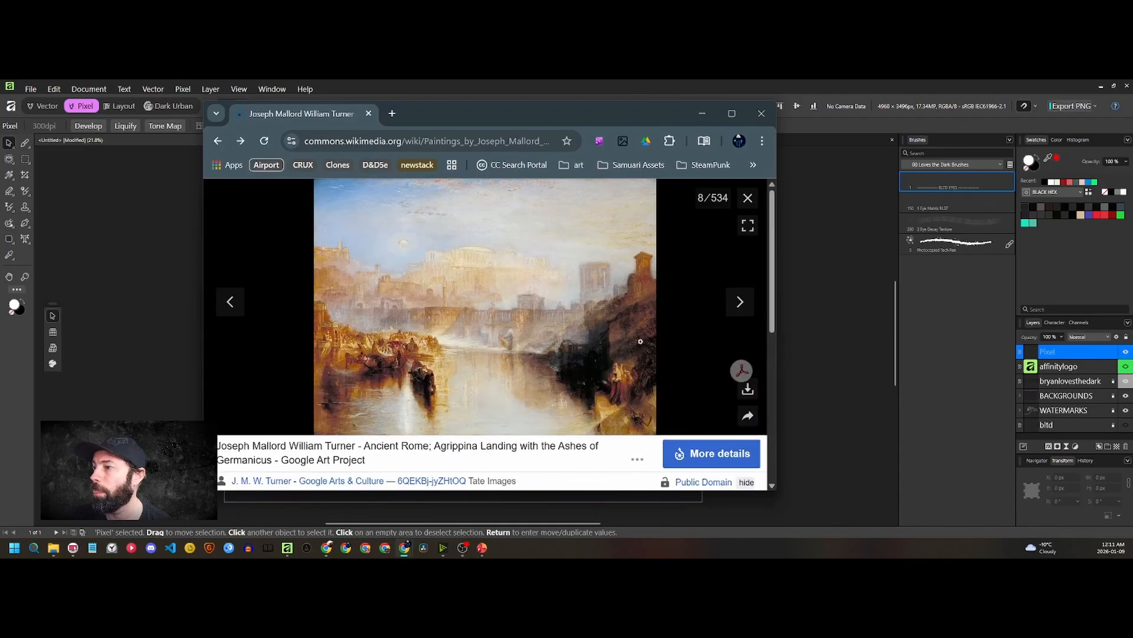
# Open the full-size Ancient Rome painting and save it as a JPG under its suggested file name
pyautogui.click(748, 389)
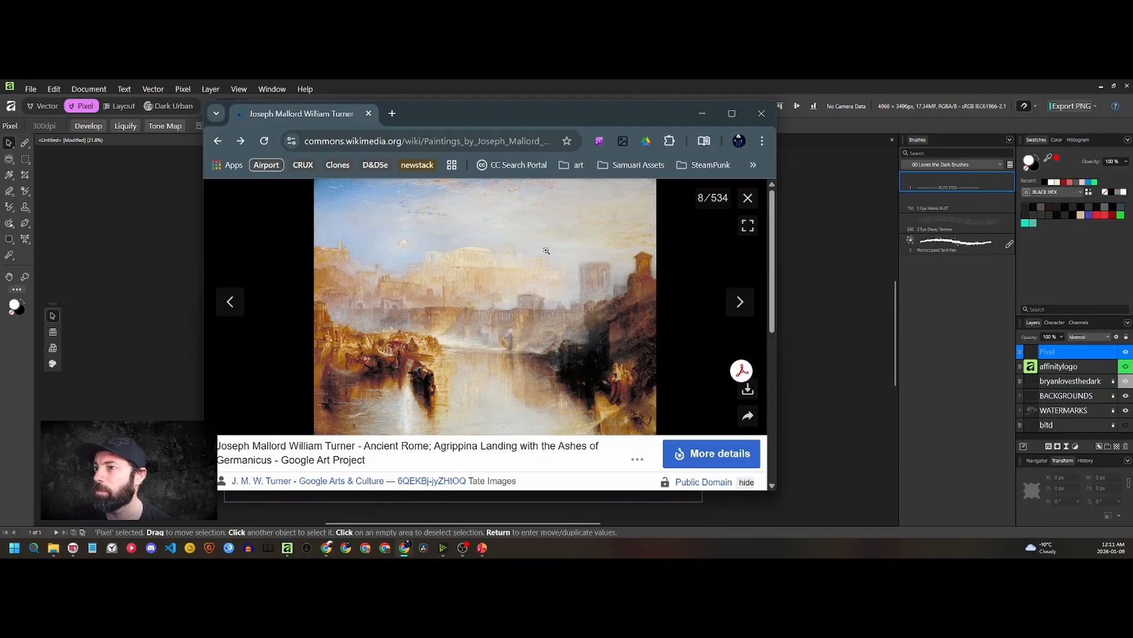
pyautogui.rightClick(436, 276)
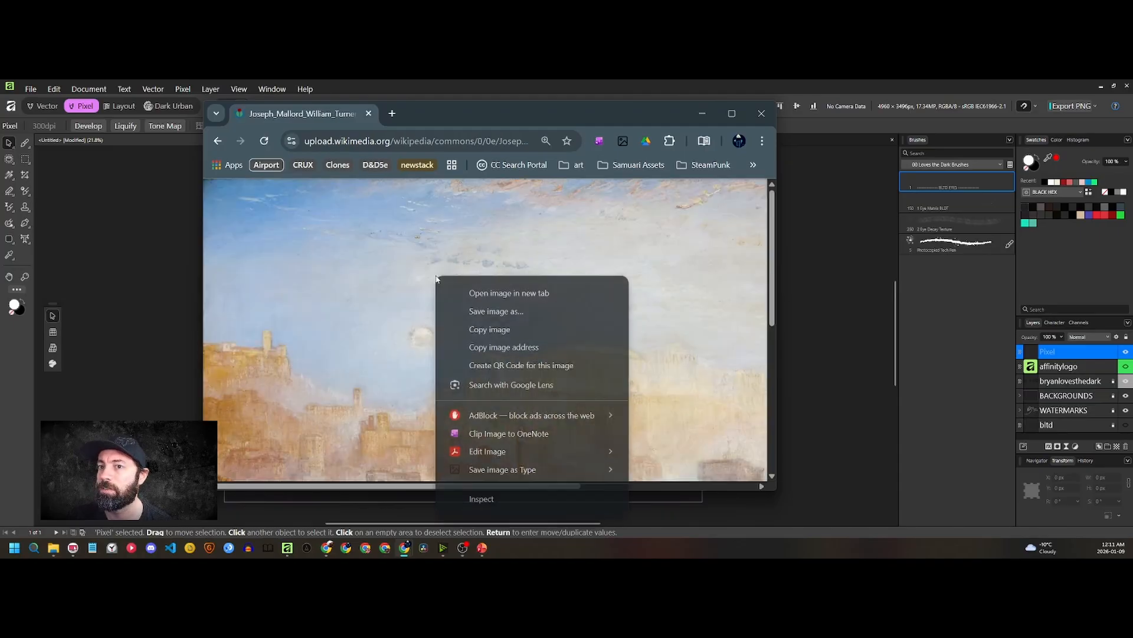
pyautogui.click(488, 311)
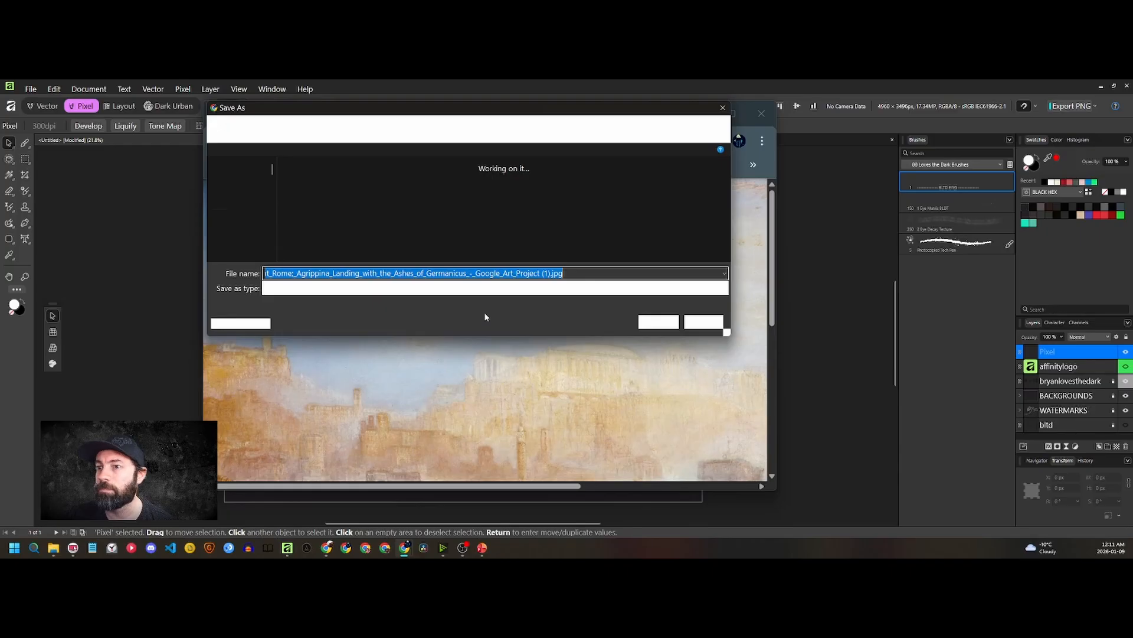
pyautogui.click(658, 321)
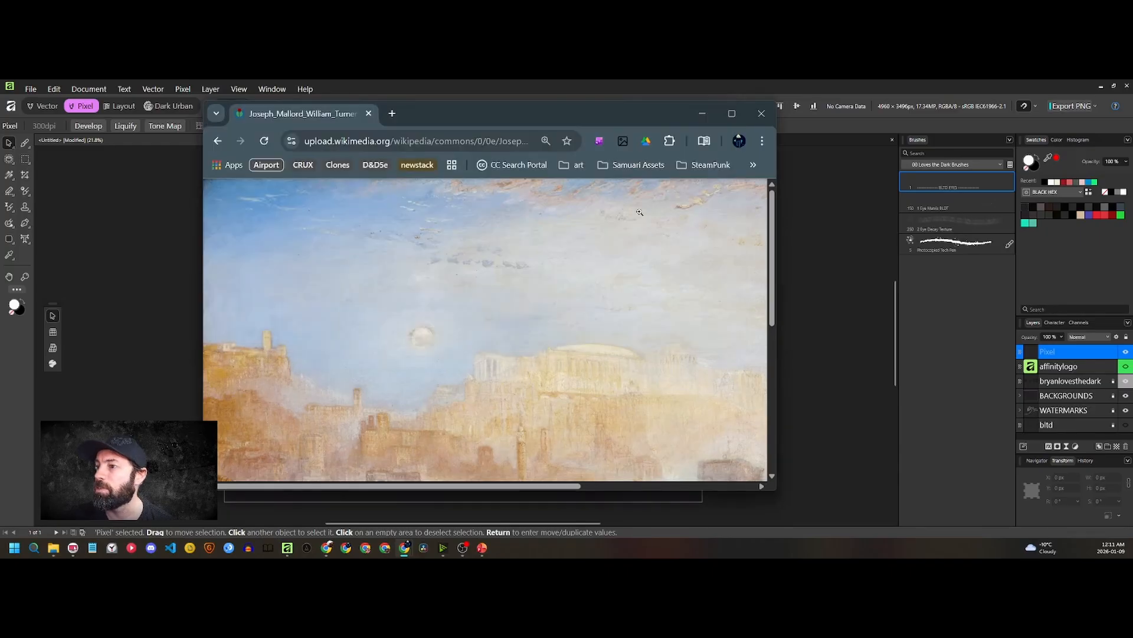
# Switch to Affinity, place the saved Turner painting in the document and scale it to cover the canvas
pyautogui.click(686, 83)
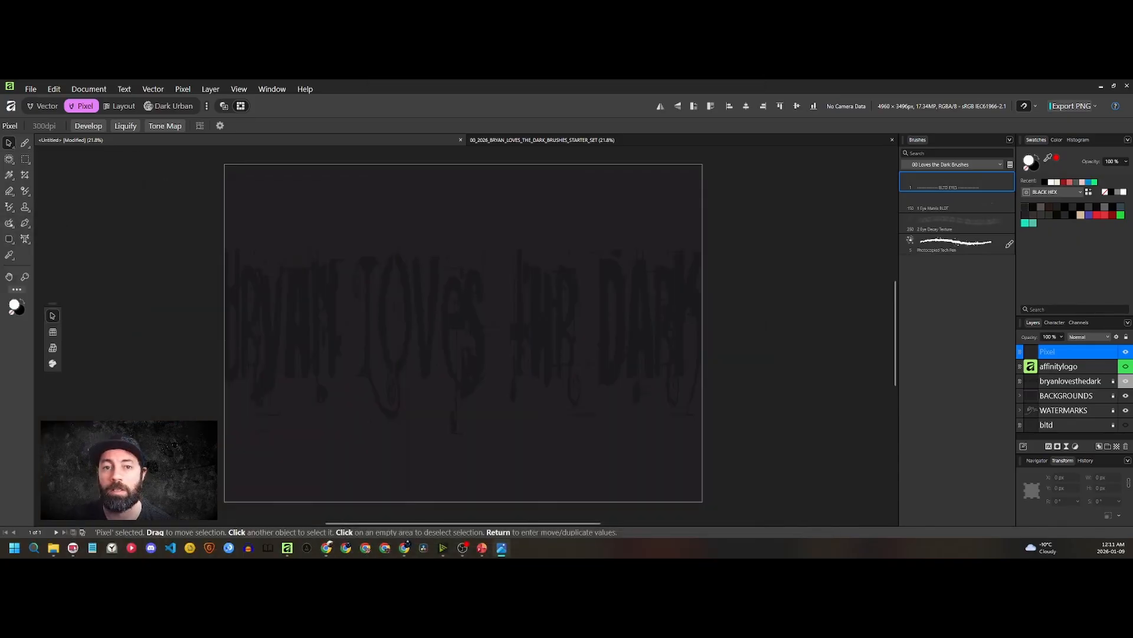
pyautogui.moveTo(471, 216)
pyautogui.mouseDown()
pyautogui.moveTo(461, 230)
pyautogui.moveTo(470, 392)
pyautogui.moveTo(452, 328)
pyautogui.mouseUp()
pyautogui.moveTo(610, 319); pyautogui.dragTo(700, 332)
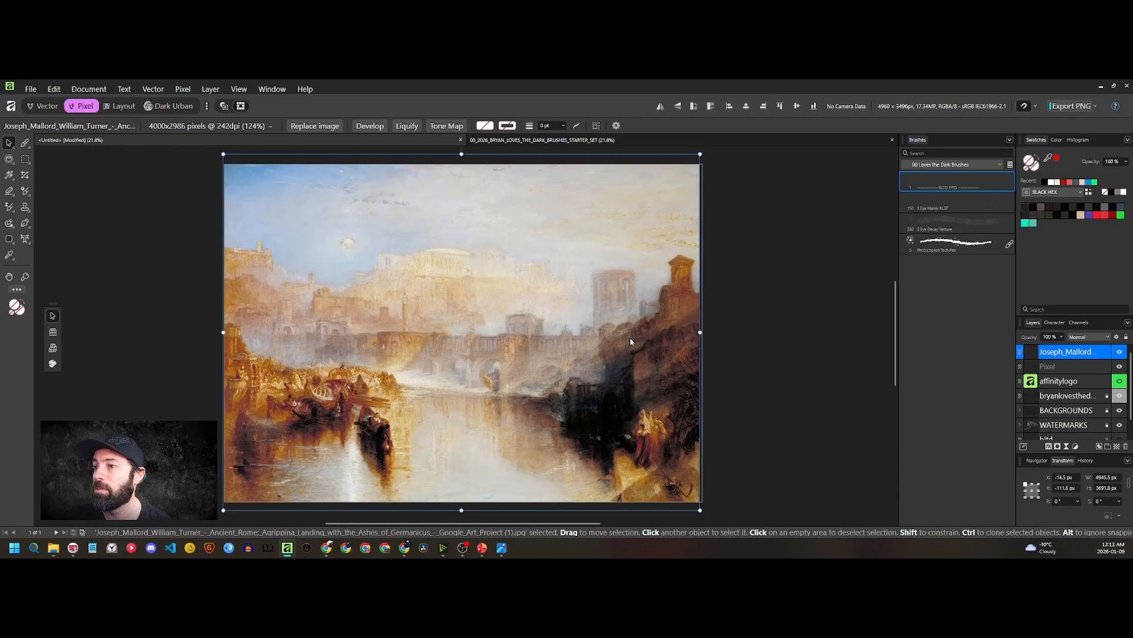
pyautogui.click(1064, 365)
pyautogui.click(1062, 353)
pyautogui.rightClick(1061, 353)
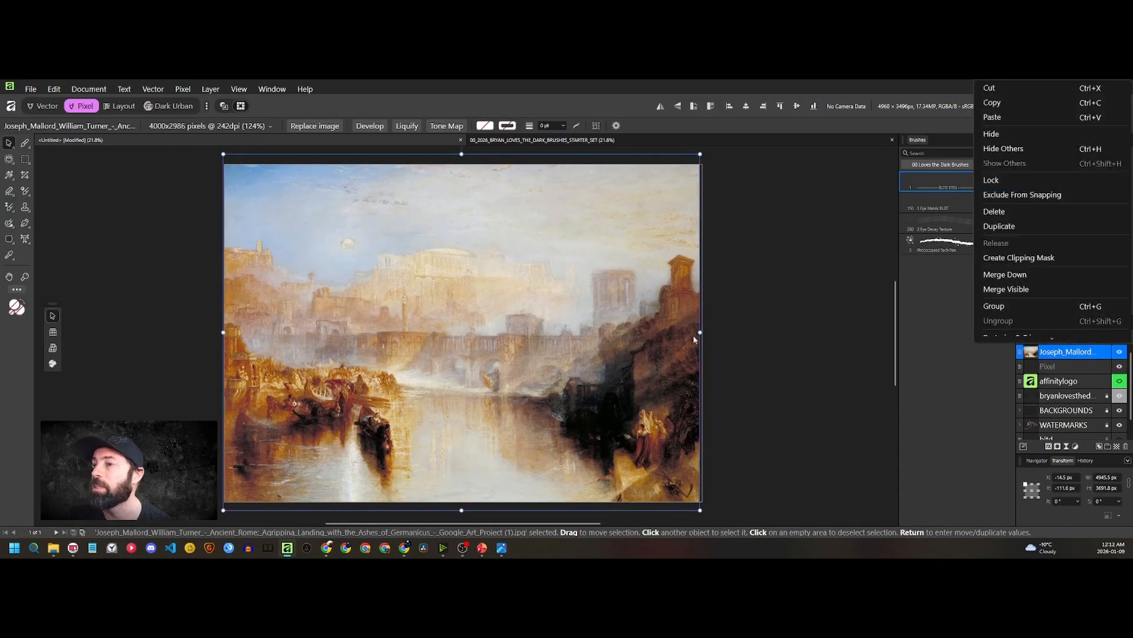
pyautogui.click(579, 92)
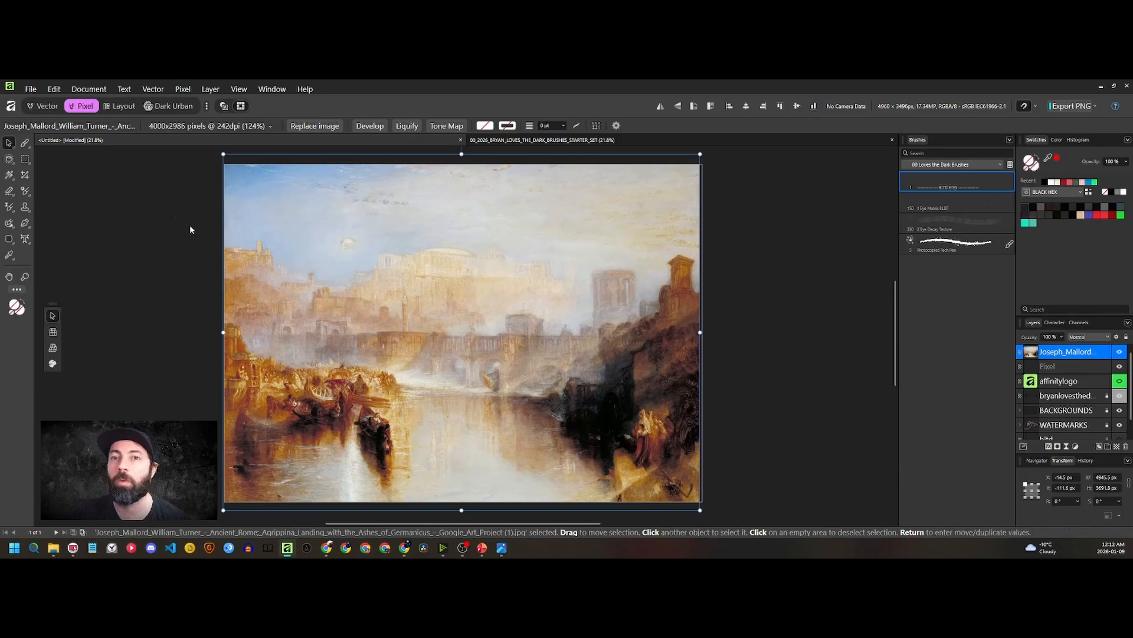
# Activate the Flood Select Tool and try selecting patches of the pale temple, clearing each trial selection
pyautogui.rightClick(9, 159)
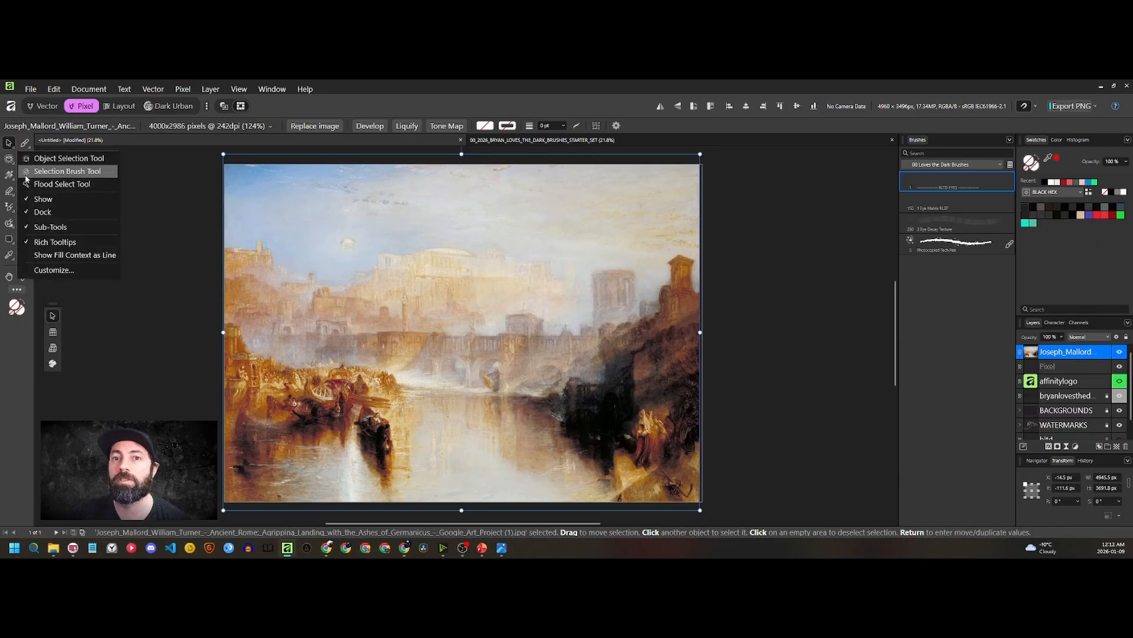
pyautogui.click(61, 184)
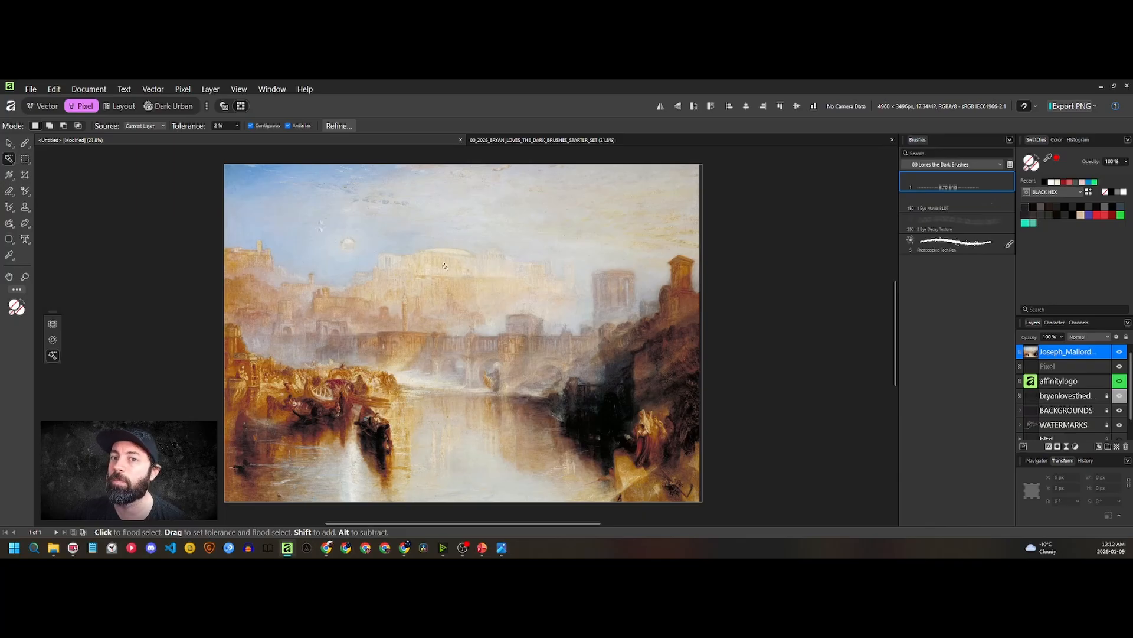
pyautogui.moveTo(445, 270); pyautogui.dragTo(450, 275)
pyautogui.hotkey('ctrl', 'd')
pyautogui.moveTo(440, 273); pyautogui.dragTo(450, 271)
pyautogui.hotkey('ctrl', 'd')
pyautogui.hotkey('ctrl', 'd')
# Try flood-selecting patches of the hillside, the bridge and the area below the temple
pyautogui.click(377, 312)
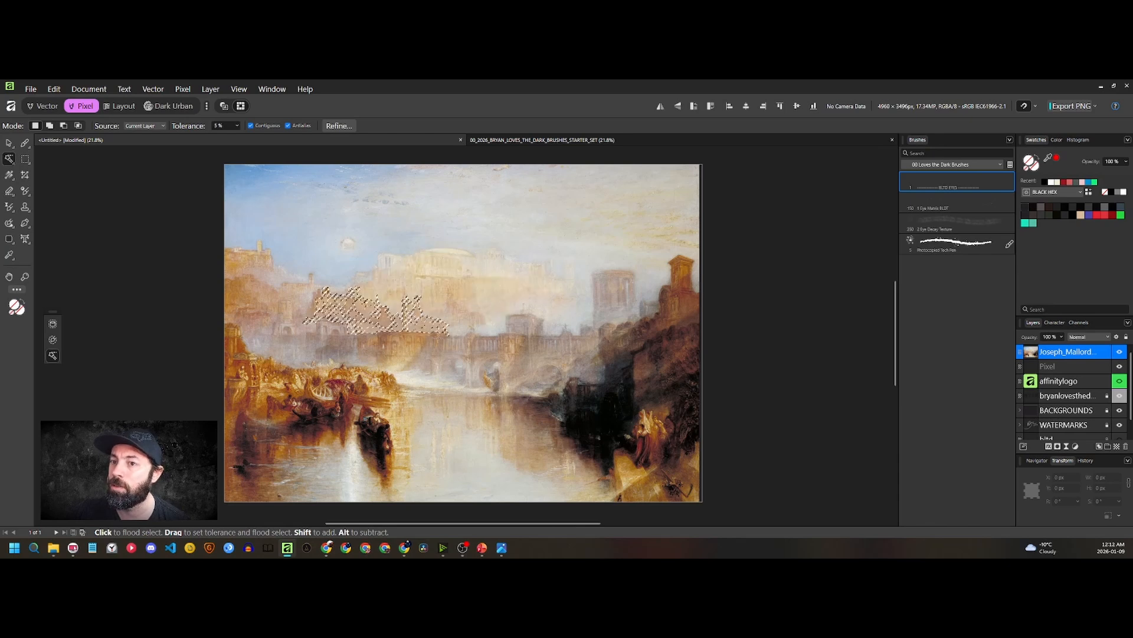
pyautogui.click(511, 325)
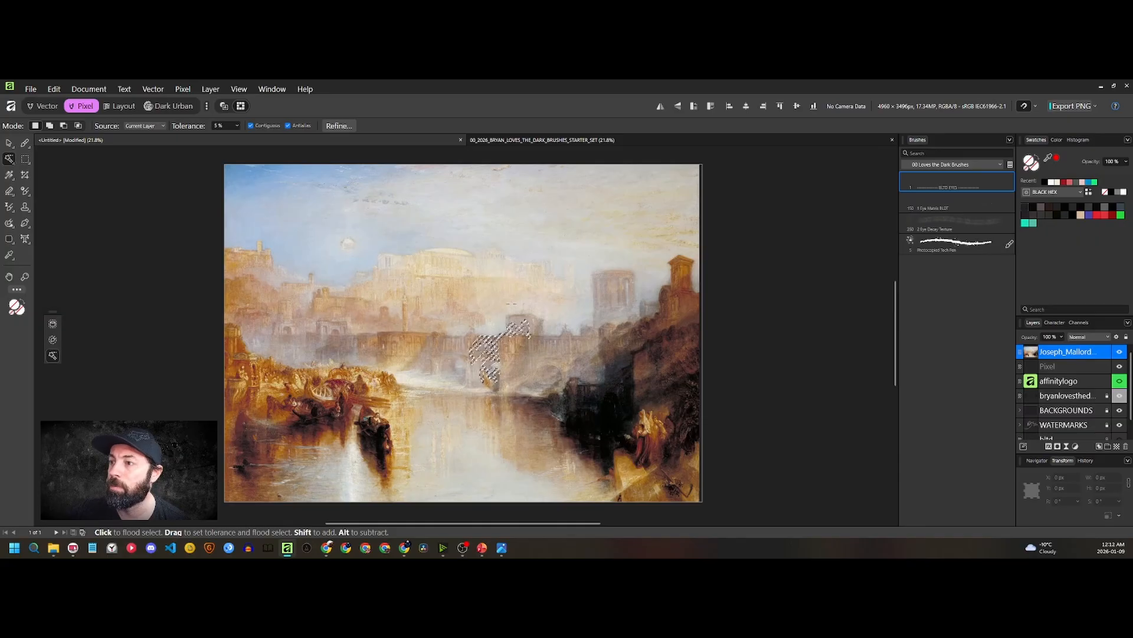
pyautogui.click(447, 277)
pyautogui.click(449, 290)
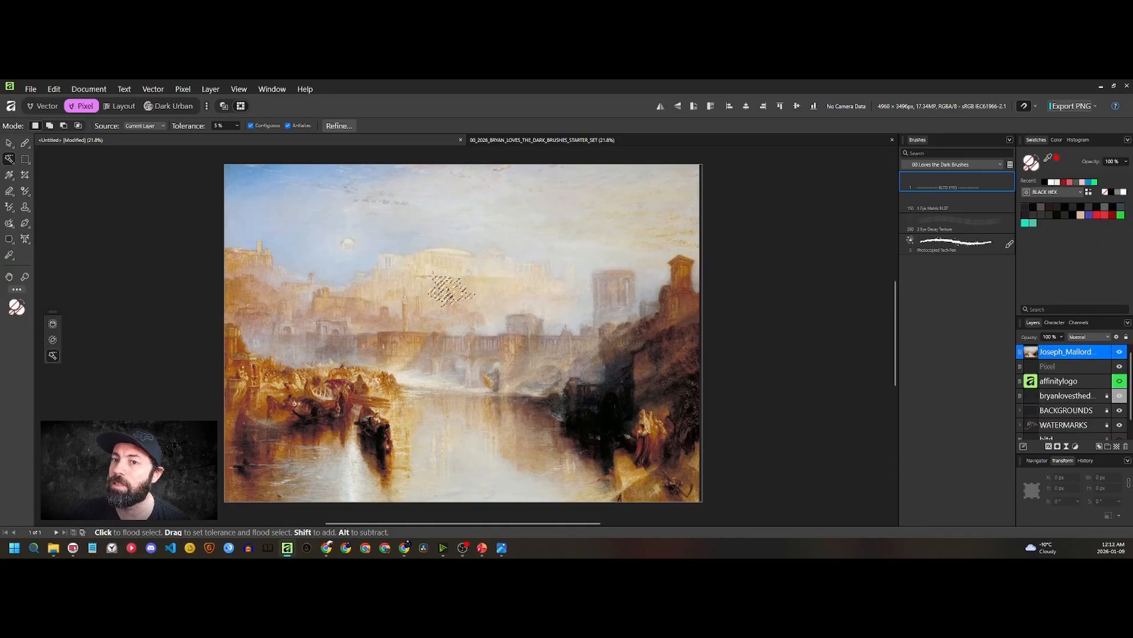
pyautogui.moveTo(424, 255); pyautogui.dragTo(452, 297)
pyautogui.click(446, 294)
pyautogui.click(444, 294)
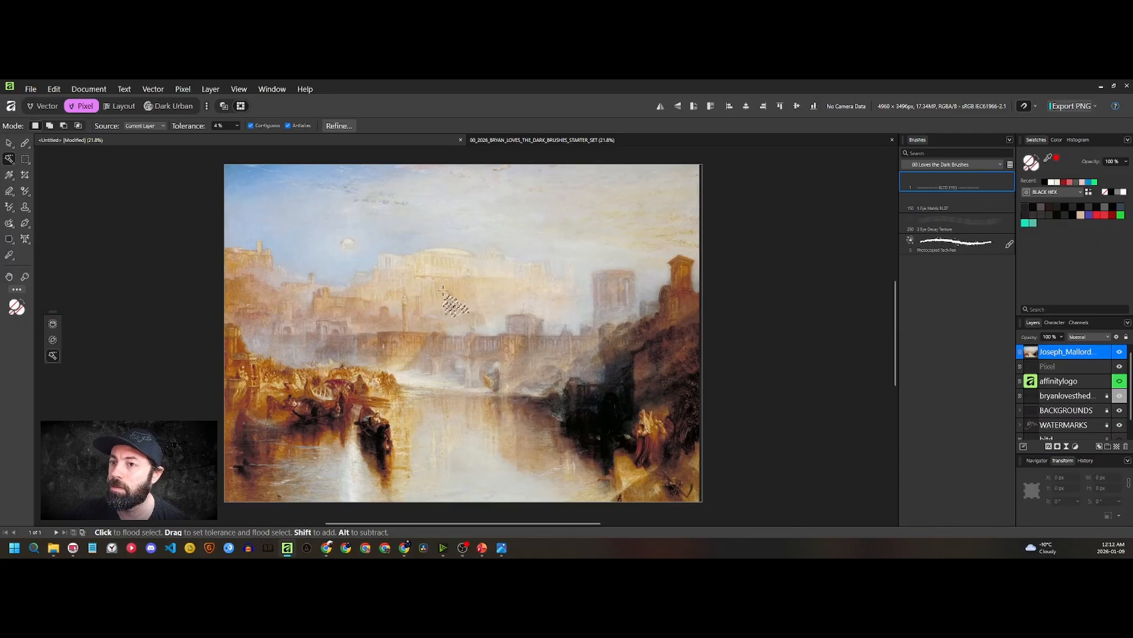
# Flood-select a patch of the pale temple's texture with a tolerance of 2%
pyautogui.click(442, 289)
pyautogui.moveTo(446, 295); pyautogui.dragTo(453, 307)
pyautogui.click(431, 251)
pyautogui.click(435, 252)
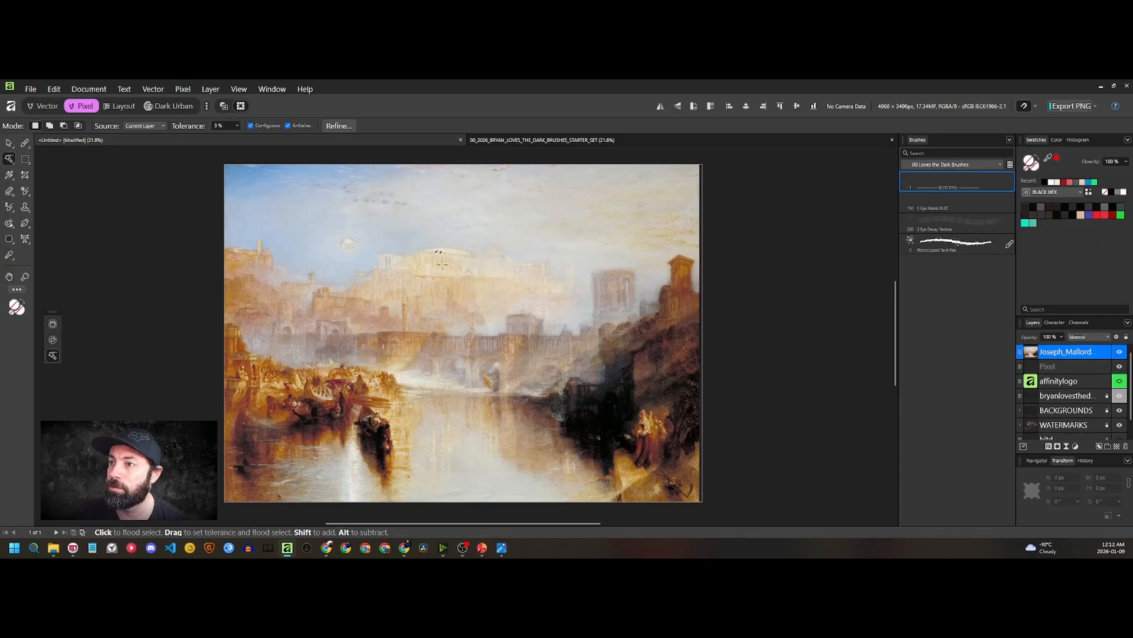
pyautogui.moveTo(437, 258); pyautogui.dragTo(443, 261)
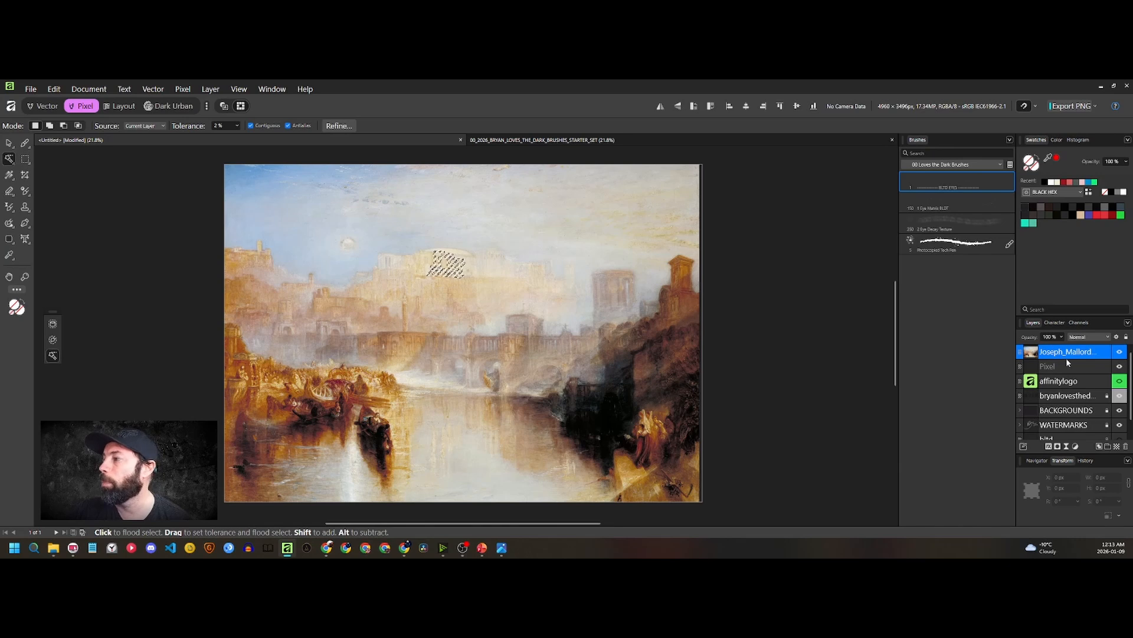
# Add a new pixel layer above the painting and show the Textures brush category
pyautogui.click(1116, 446)
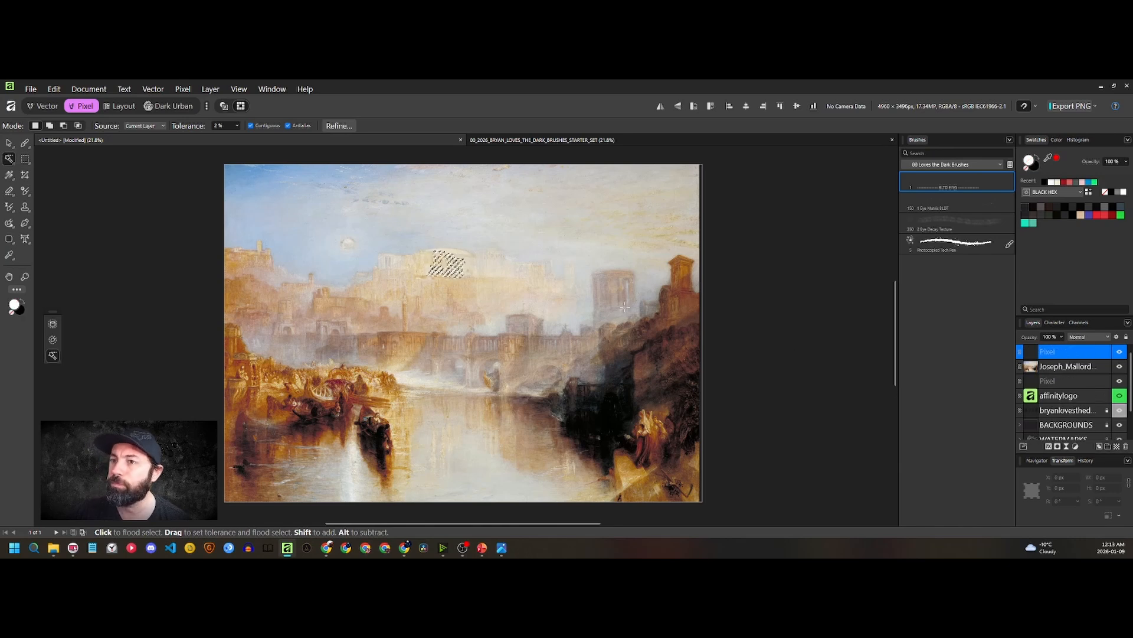
pyautogui.click(942, 165)
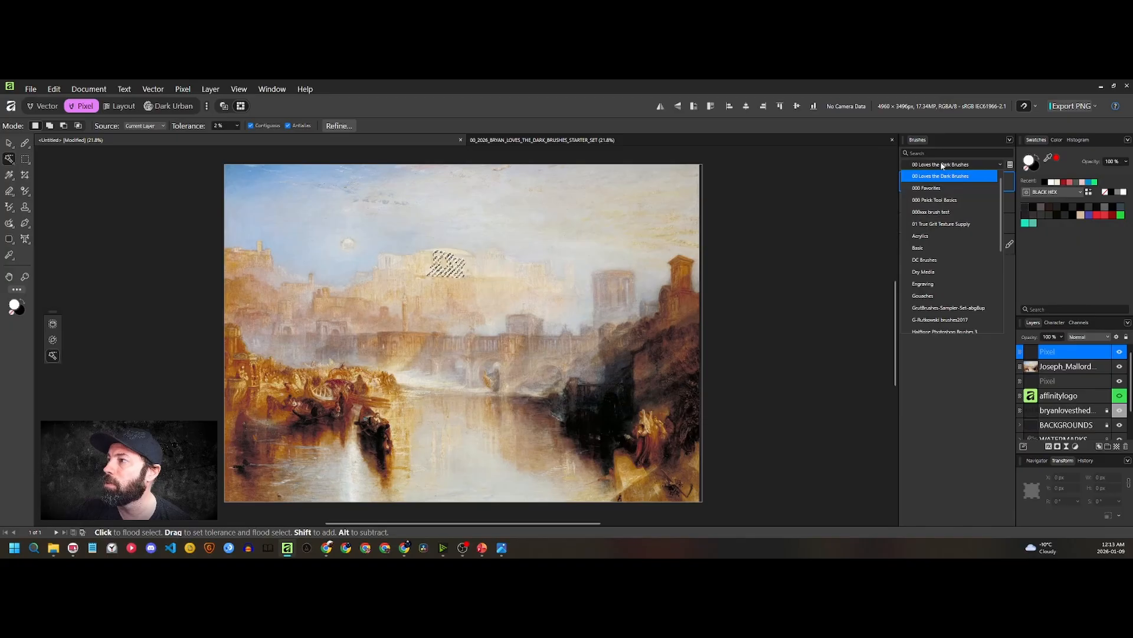
pyautogui.scroll(-4, 949, 232)
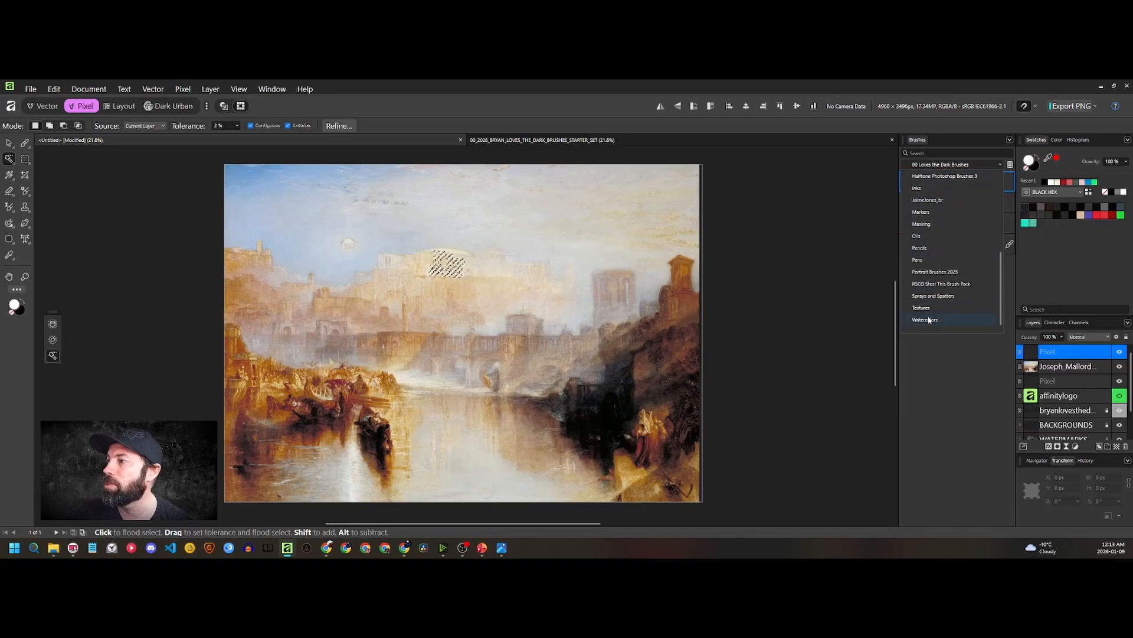
pyautogui.press('Escape')
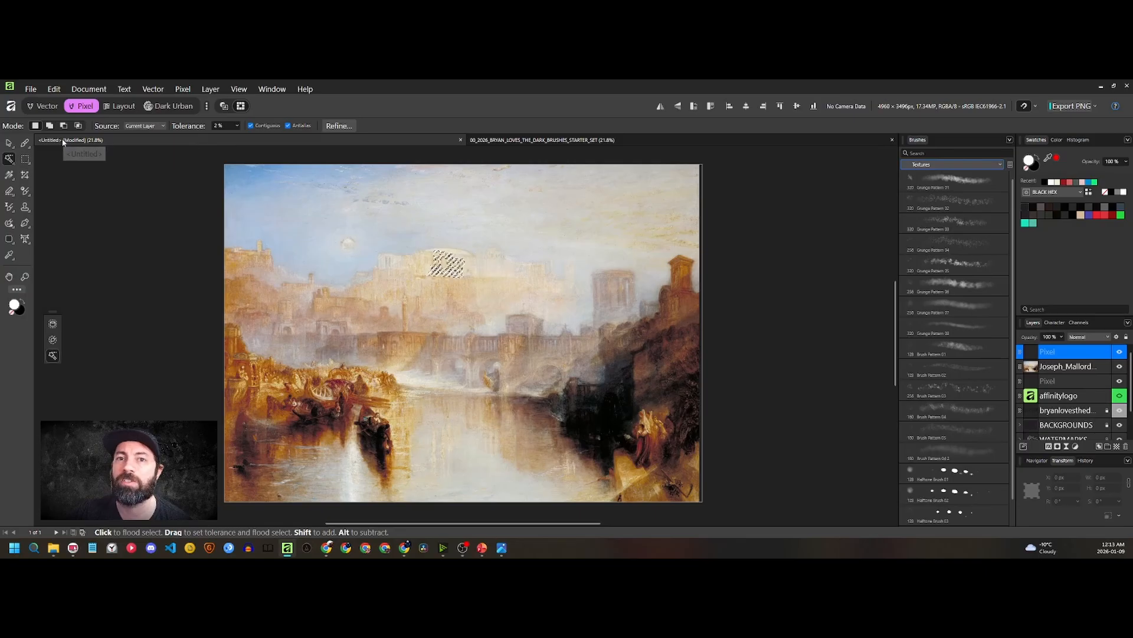
# Activate the Paint Brush Tool and hide the painting and the bryanlovesthedark lettering
pyautogui.click(25, 142)
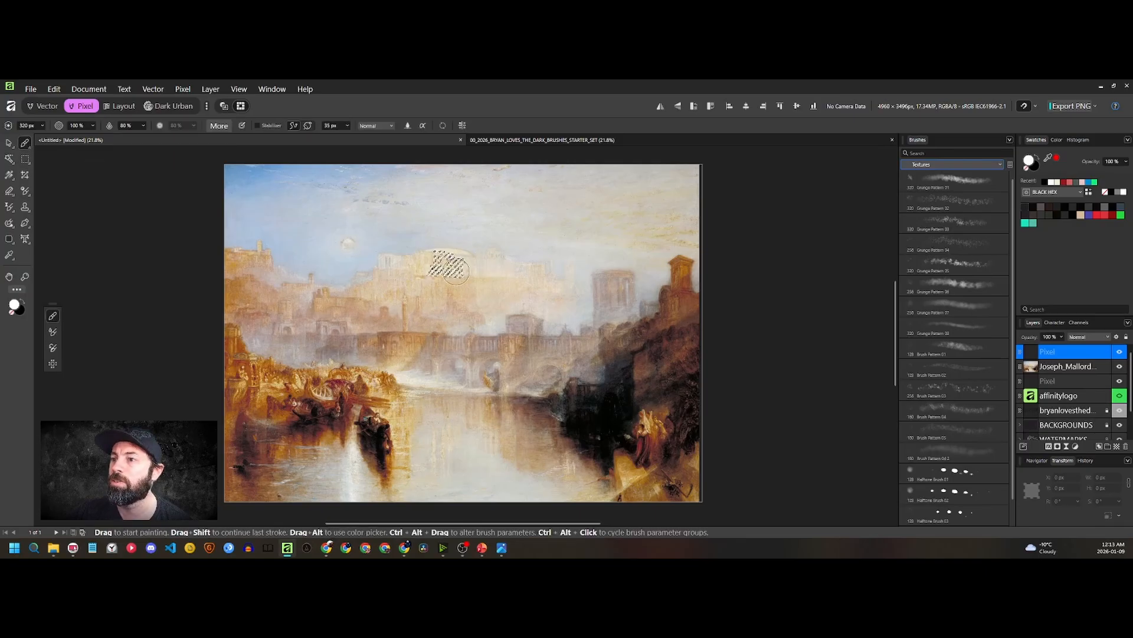
pyautogui.click(1119, 366)
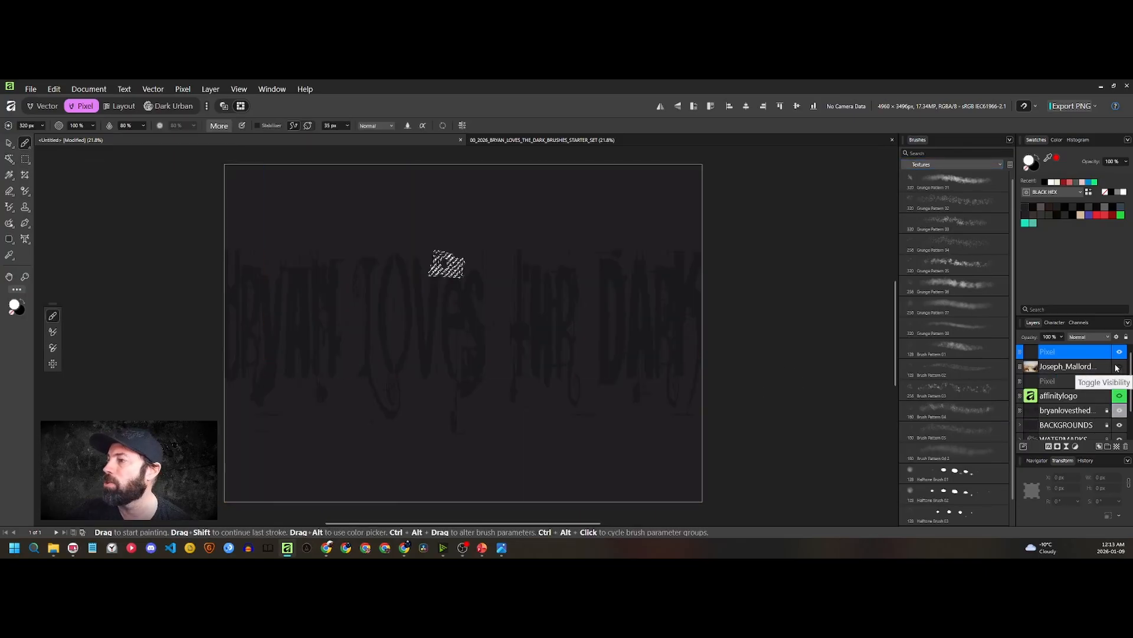
pyautogui.click(1119, 410)
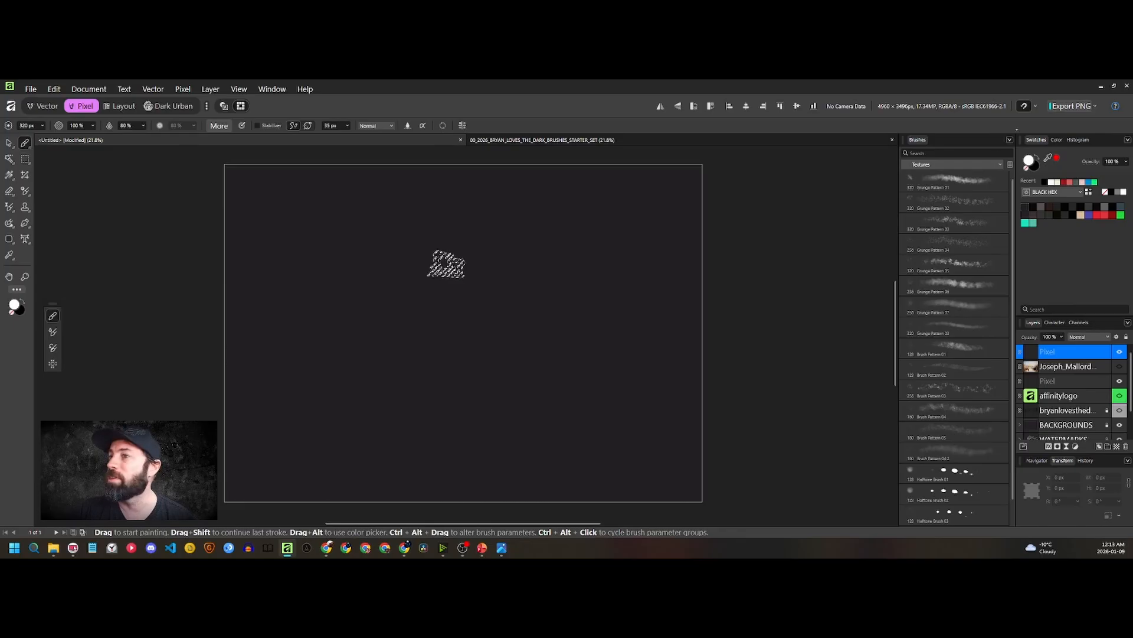
# Paint inside the temple selection in black with the Grunge Pattern 04 brush
pyautogui.click(954, 243)
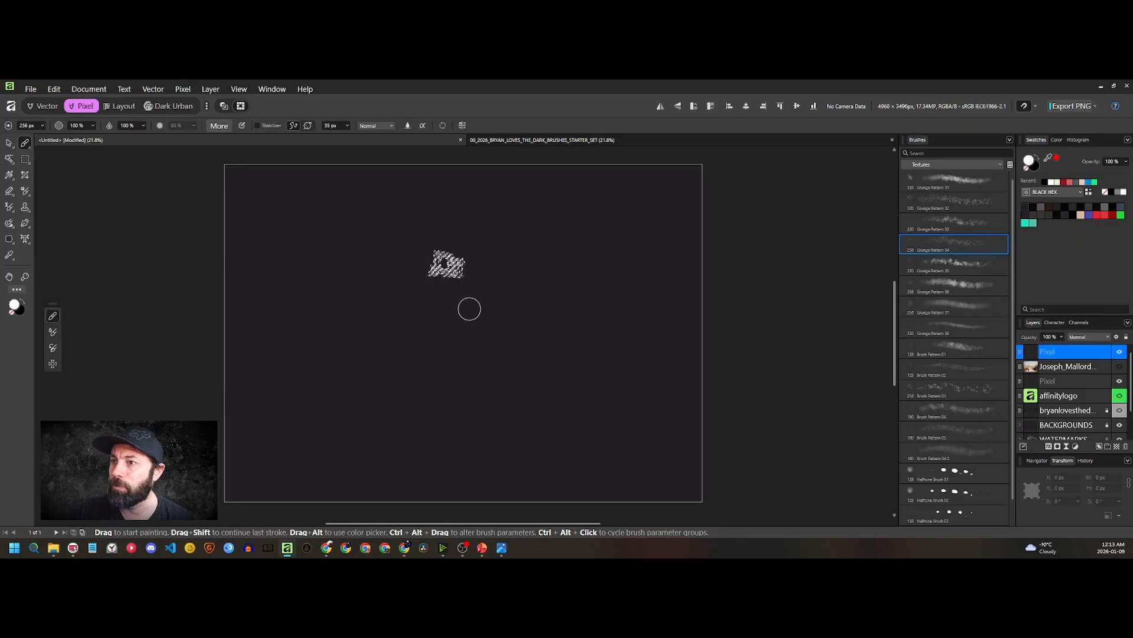
pyautogui.press('x')
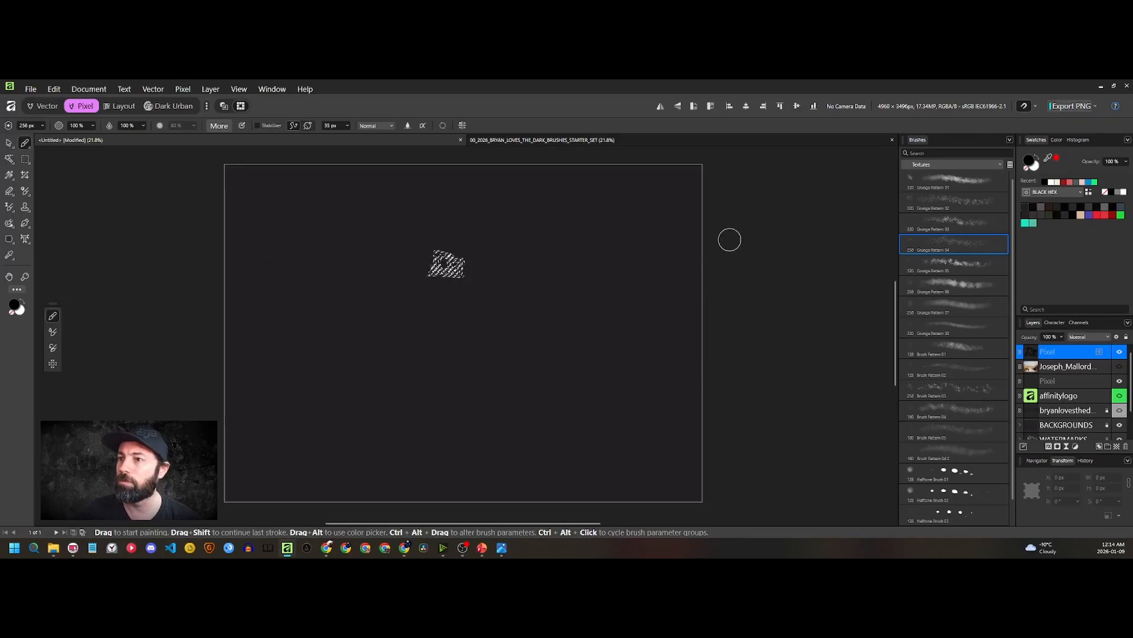
# Deselect the painted texture patch and switch to the Grunge Pattern 01 brush
pyautogui.scroll(2, 449, 260)
pyautogui.scroll(2, 448, 260)
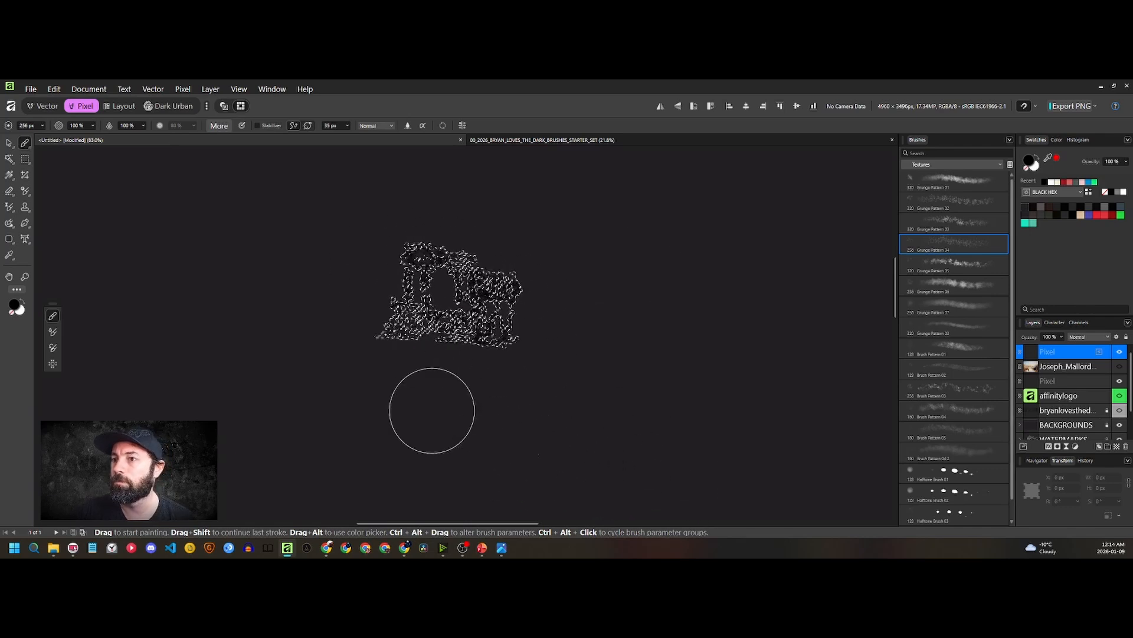
pyautogui.hotkey('ctrl', 'd')
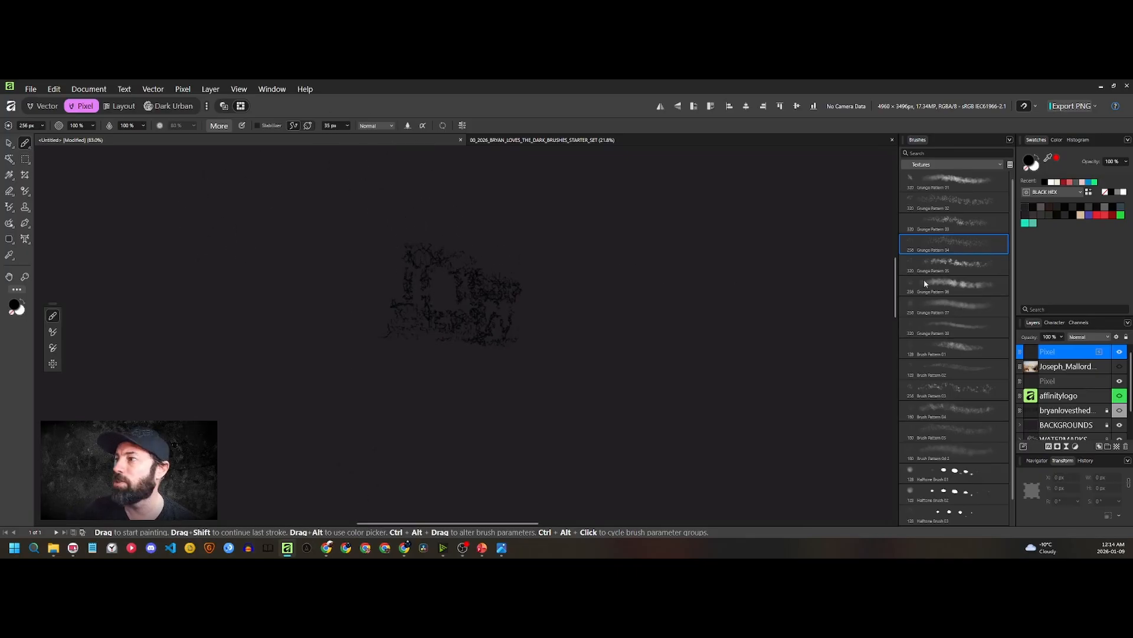
pyautogui.click(966, 187)
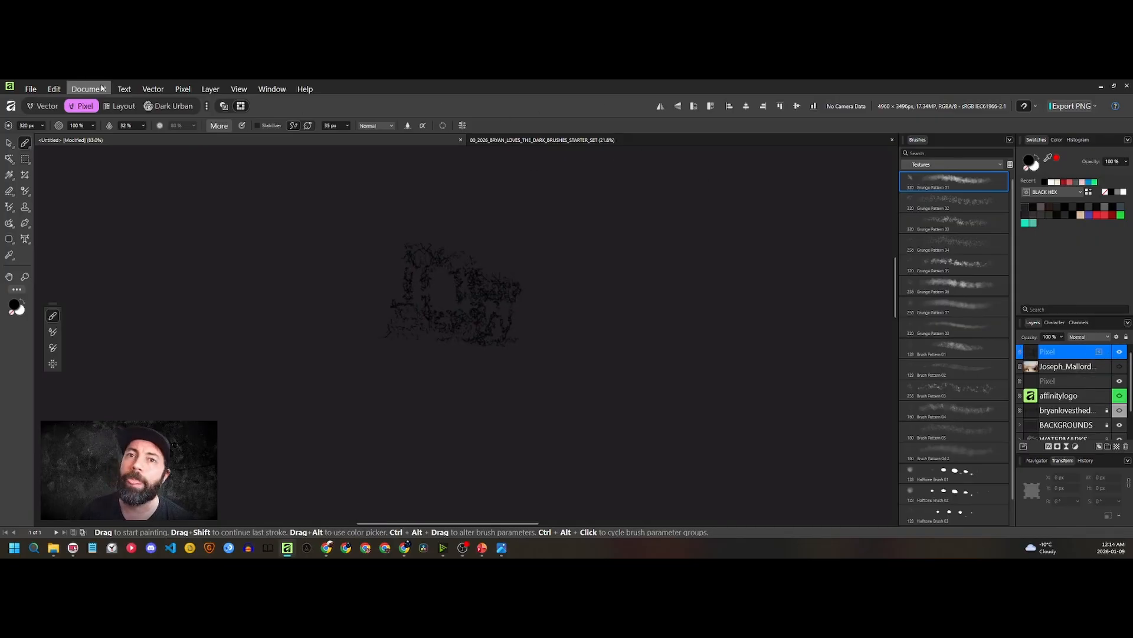
# Configure a new document in pixels, 1000 px wide and 1000 px high, with a transparent background
pyautogui.click(31, 89)
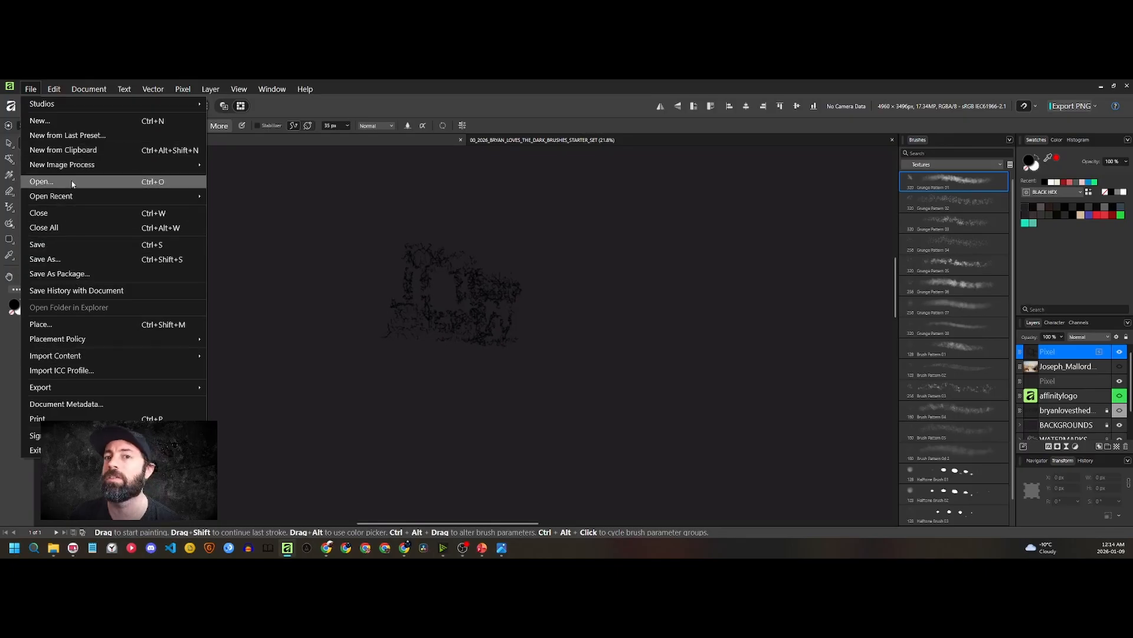
pyautogui.click(53, 121)
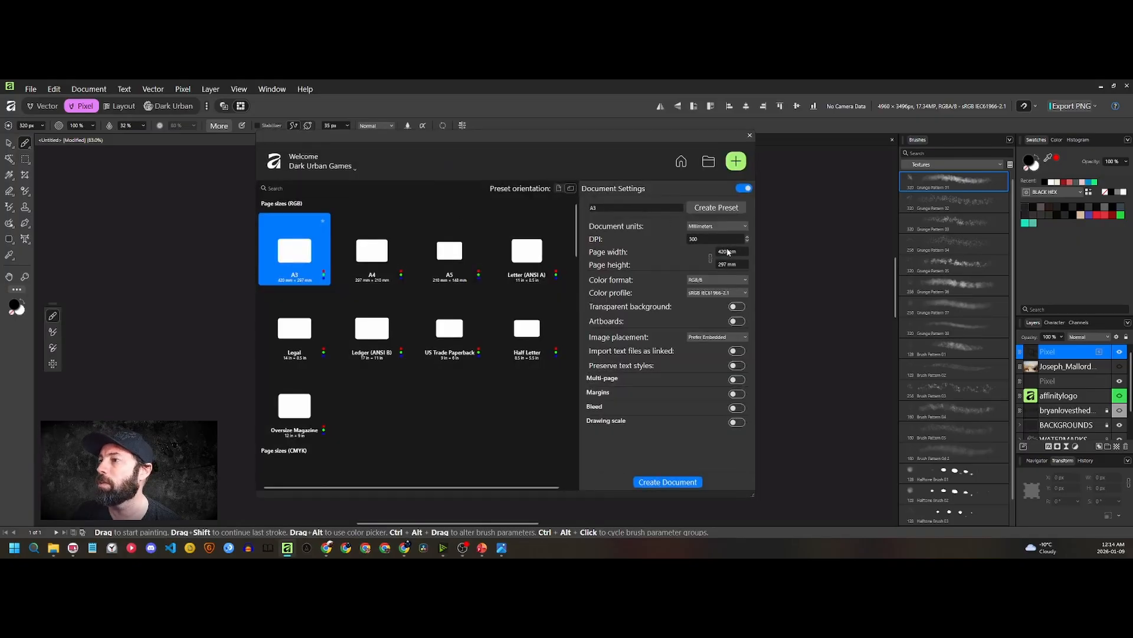
pyautogui.click(727, 253)
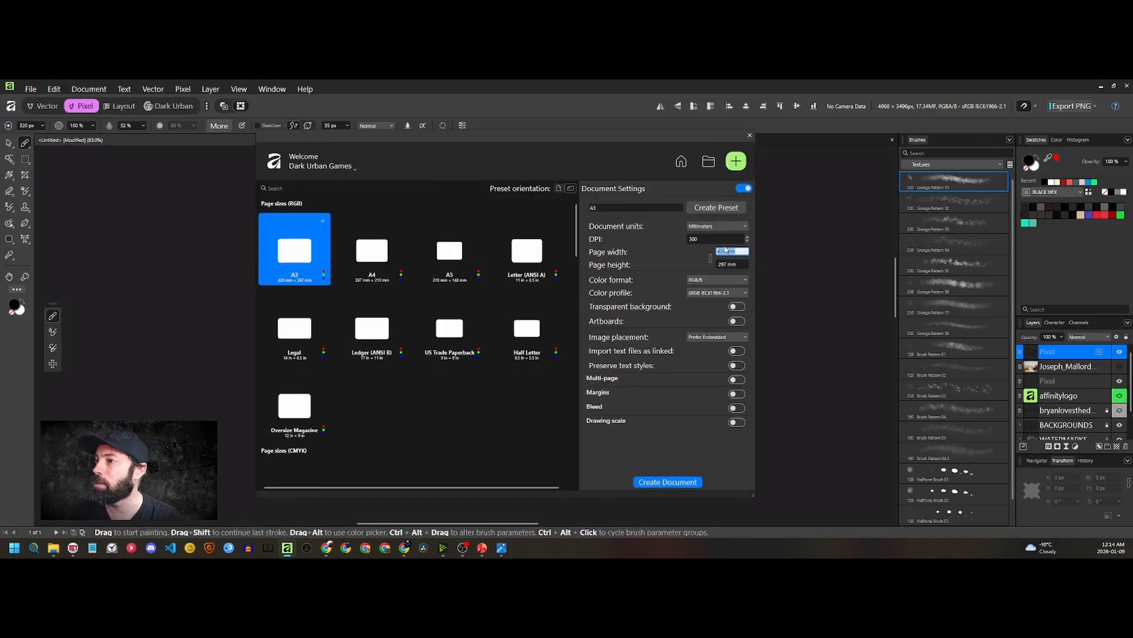
pyautogui.click(712, 226)
pyautogui.click(713, 239)
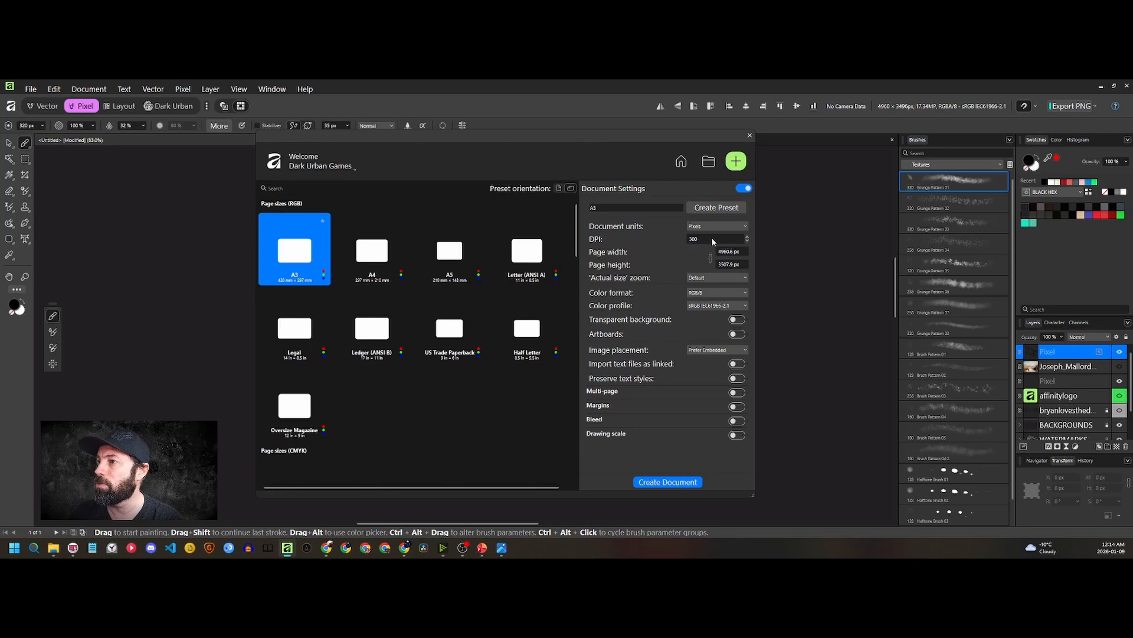
pyautogui.click(730, 252)
pyautogui.write('1000')
pyautogui.click(720, 265)
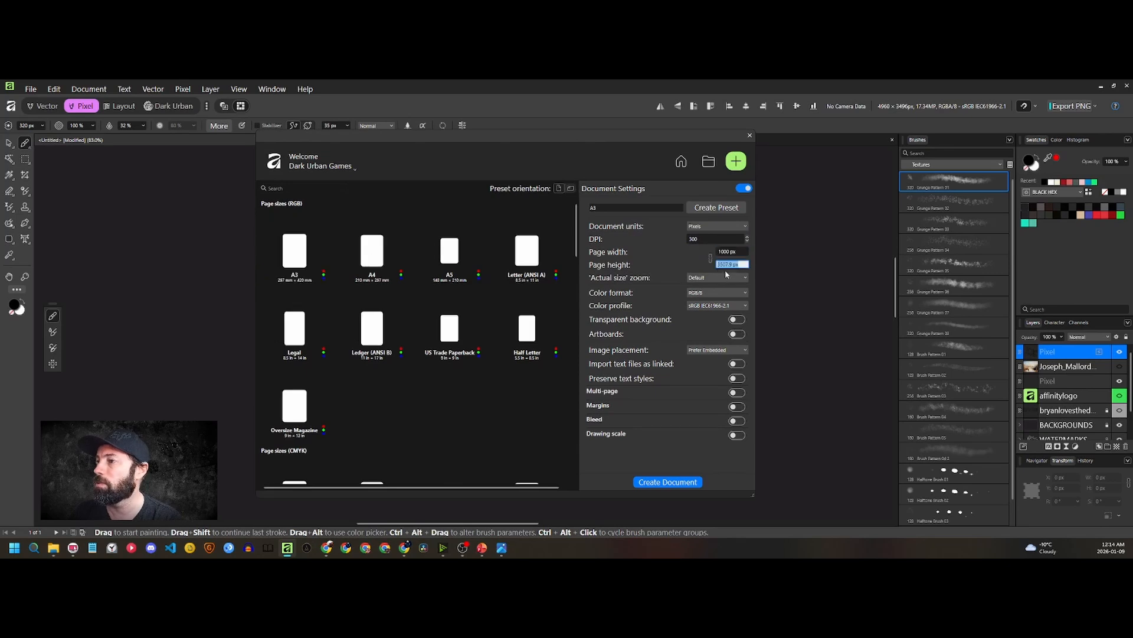
pyautogui.write('1000')
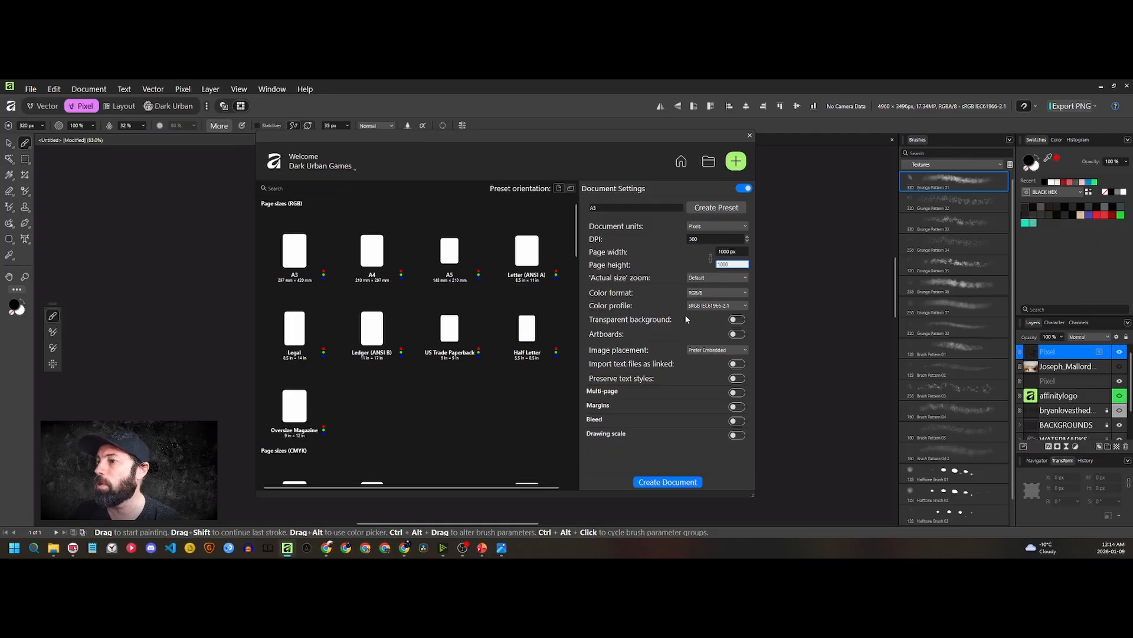
pyautogui.click(708, 319)
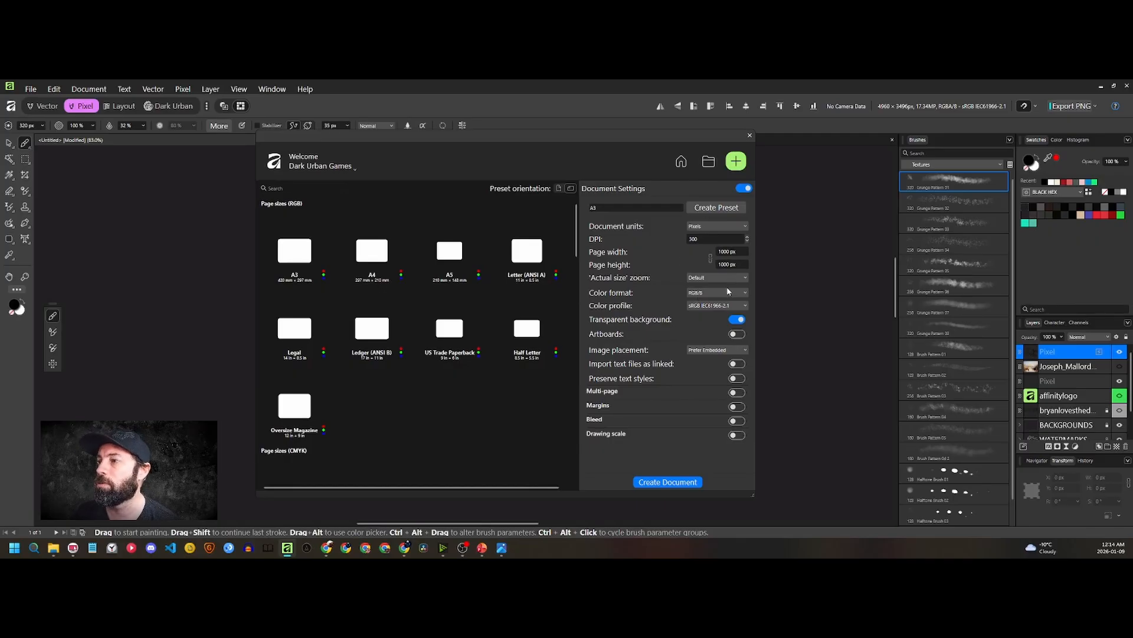
# Create the configured document and bring the painted temple texture into it from the painting document
pyautogui.click(669, 480)
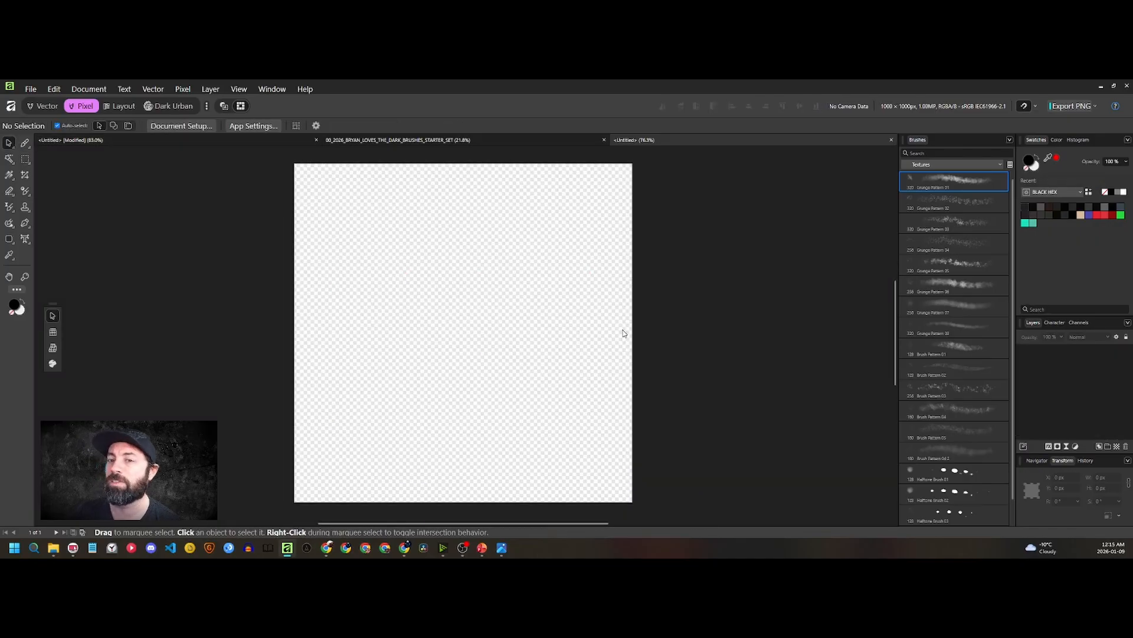
pyautogui.click(276, 140)
pyautogui.press('b')
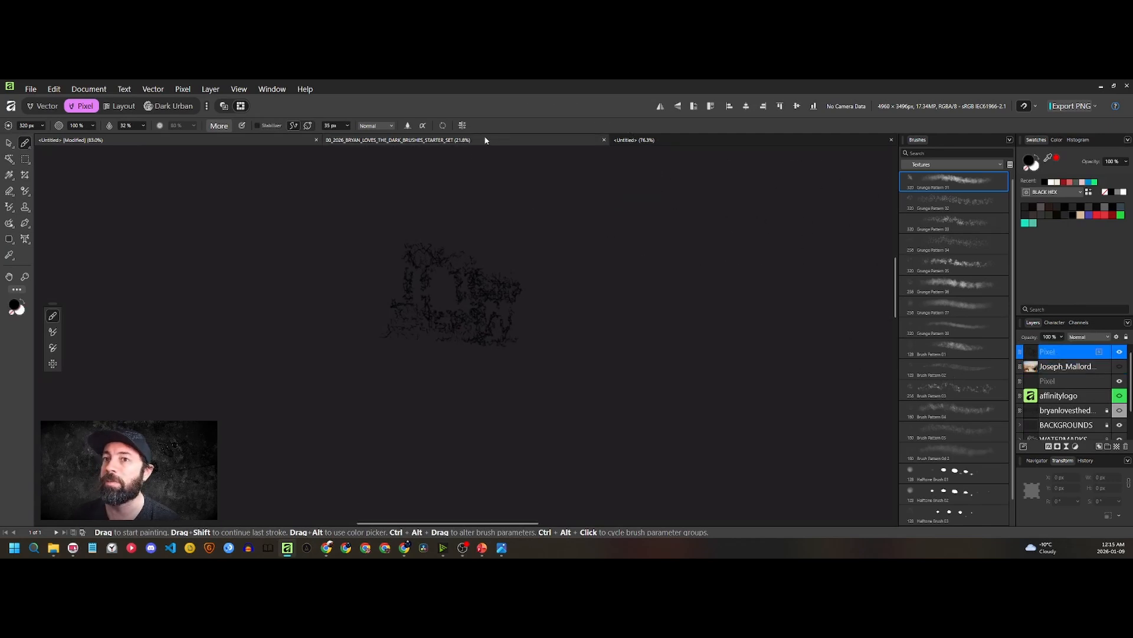
pyautogui.click(575, 141)
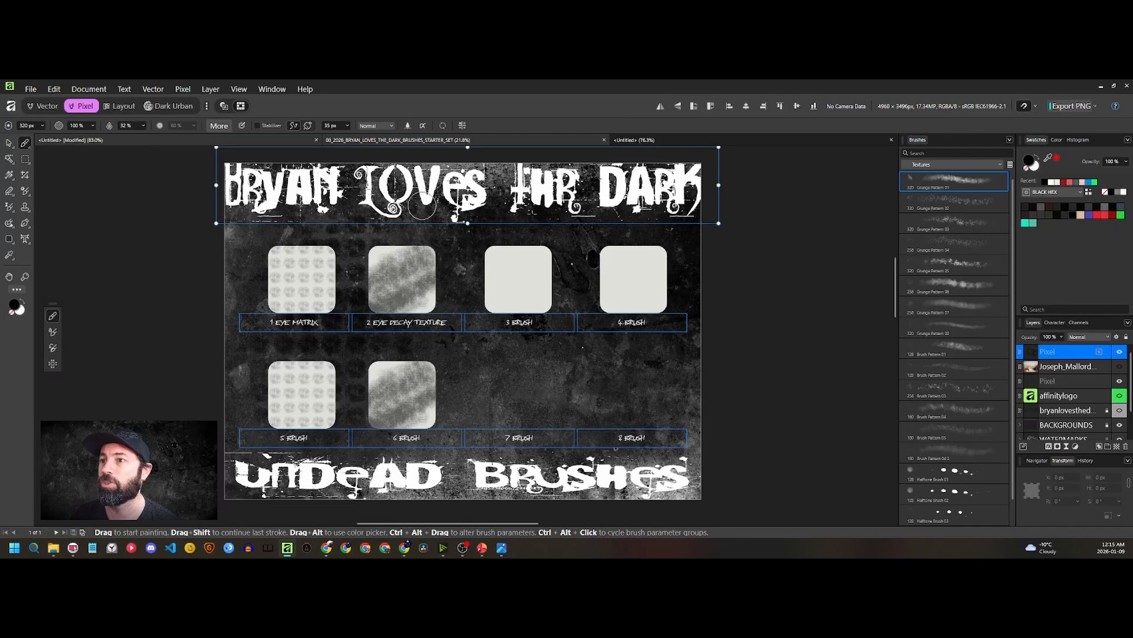
pyautogui.press('v')
pyautogui.click(669, 140)
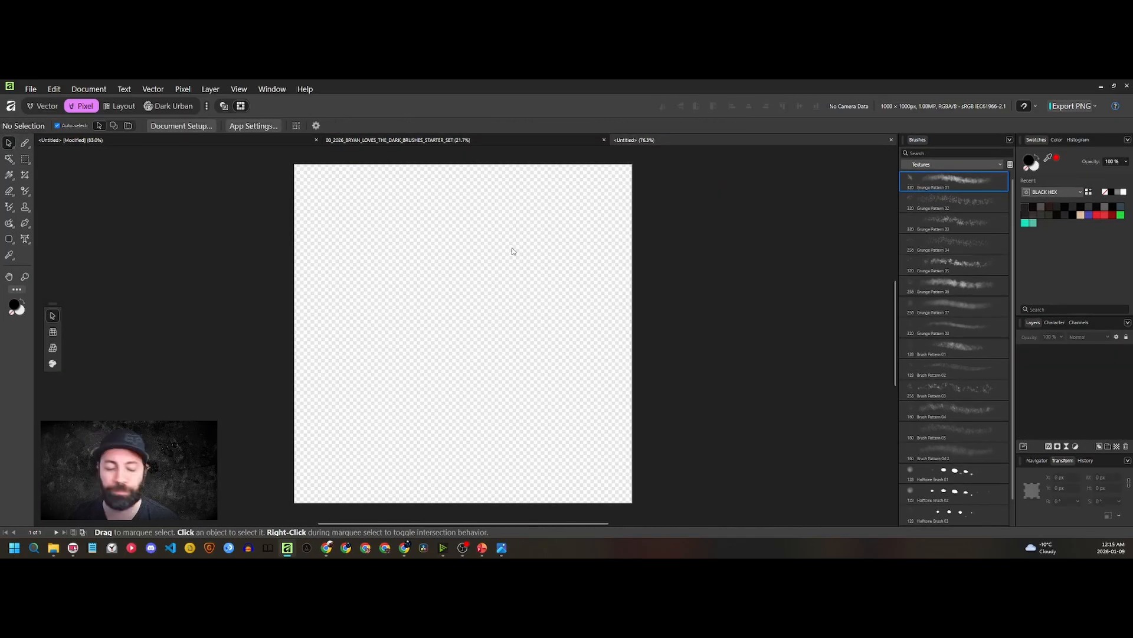
pyautogui.moveTo(420, 480); pyautogui.dragTo(387, 218)
pyautogui.moveTo(397, 258); pyautogui.dragTo(413, 276)
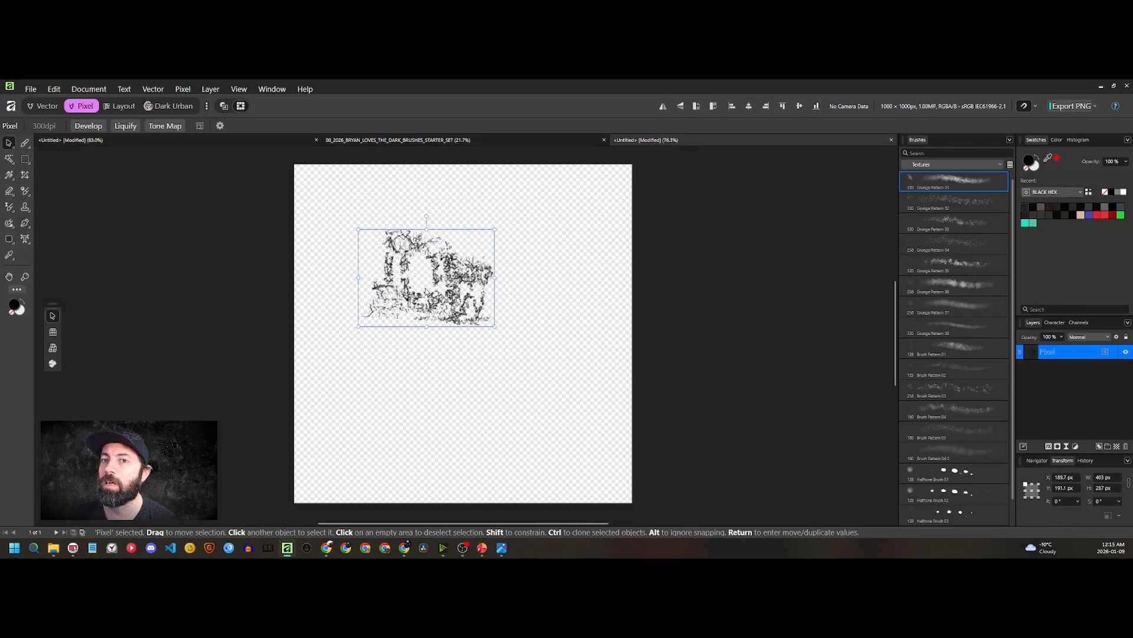
# Enlarge the temple texture to about 888 × 633 px and centre it on the square canvas
pyautogui.moveTo(494, 326); pyautogui.dragTo(544, 442)
pyautogui.moveTo(511, 357); pyautogui.dragTo(470, 331)
pyautogui.moveTo(536, 361); pyautogui.dragTo(587, 463)
pyautogui.moveTo(534, 368)
pyautogui.mouseDown()
pyautogui.moveTo(526, 389)
pyautogui.moveTo(529, 371)
pyautogui.mouseUp()
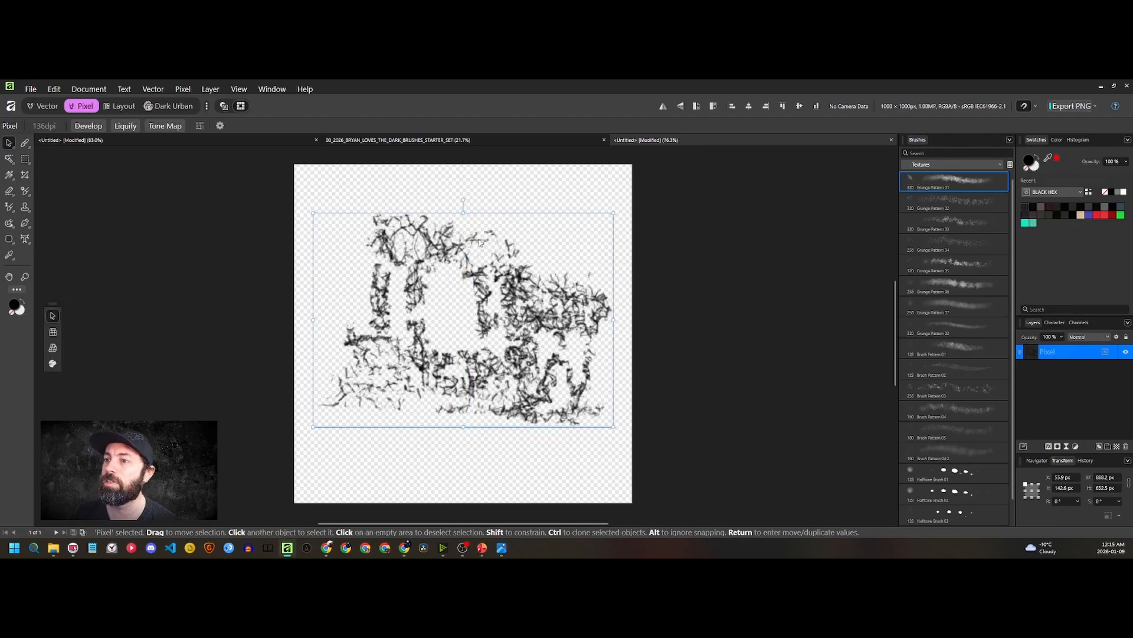
pyautogui.click(540, 183)
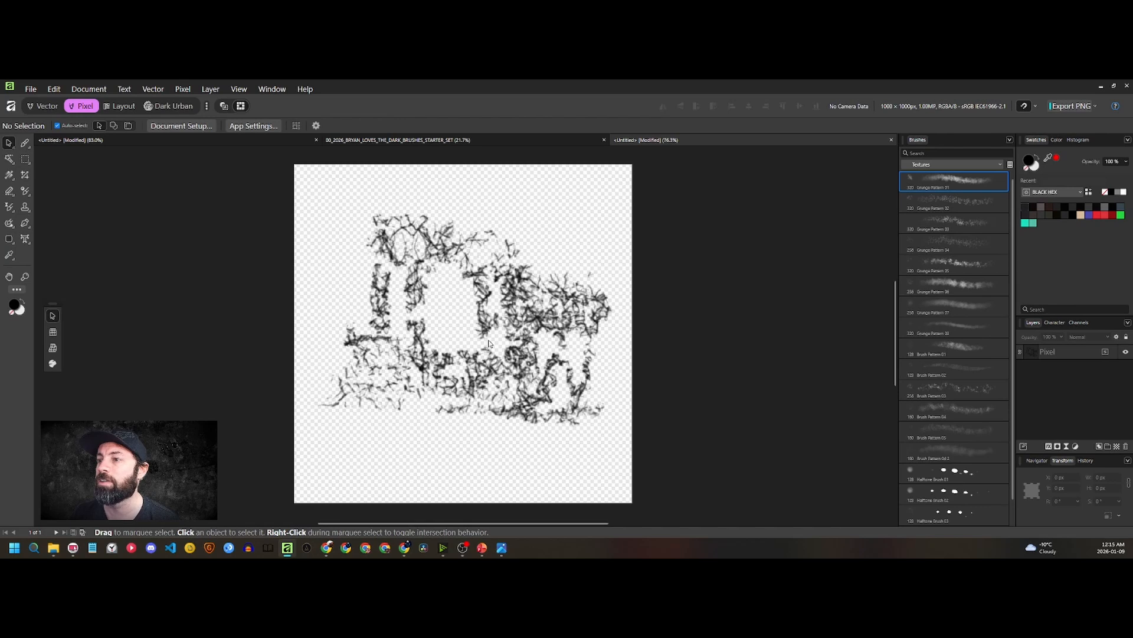
# Duplicate the temple texture layer twice to build up a darker, denser texture
pyautogui.click(1054, 356)
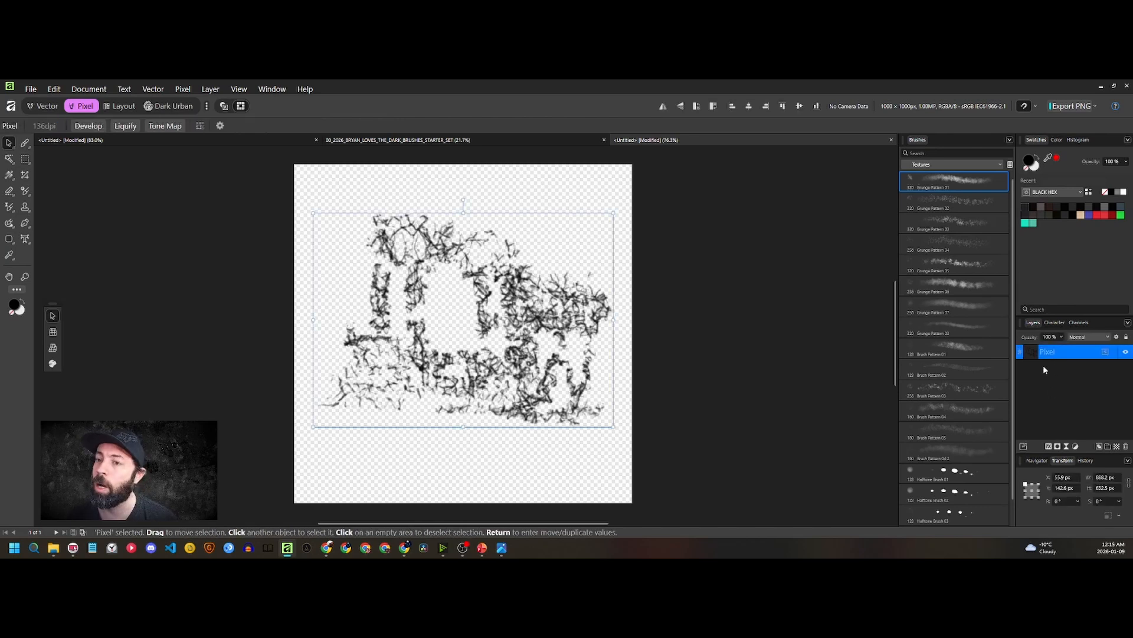
pyautogui.hotkey('ctrl', 'j')
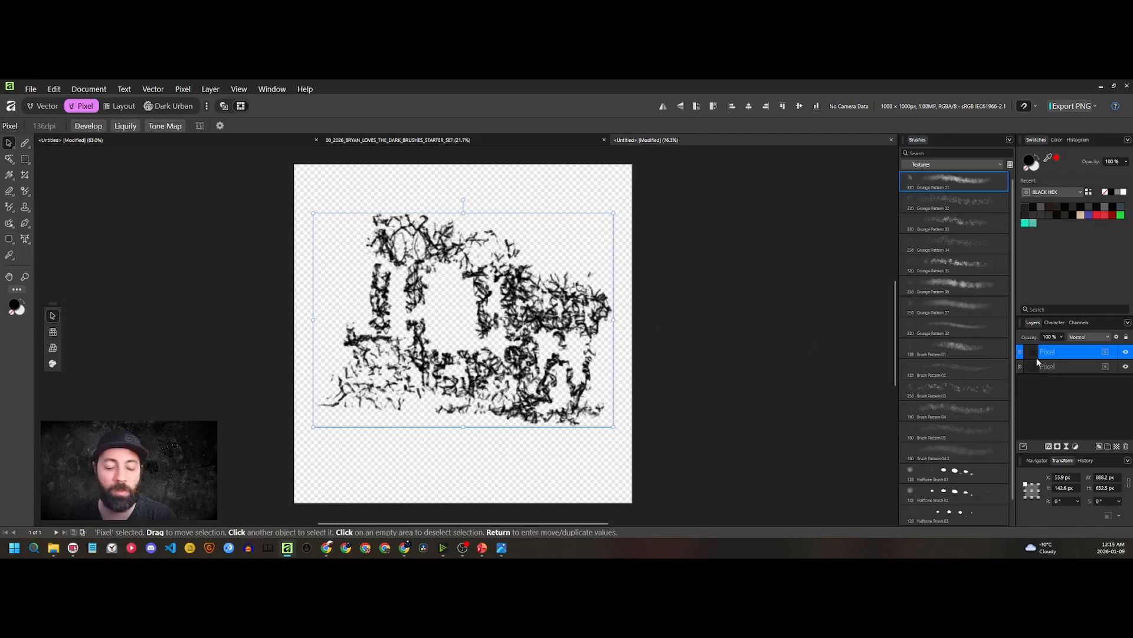
pyautogui.hotkey('ctrl', 'j')
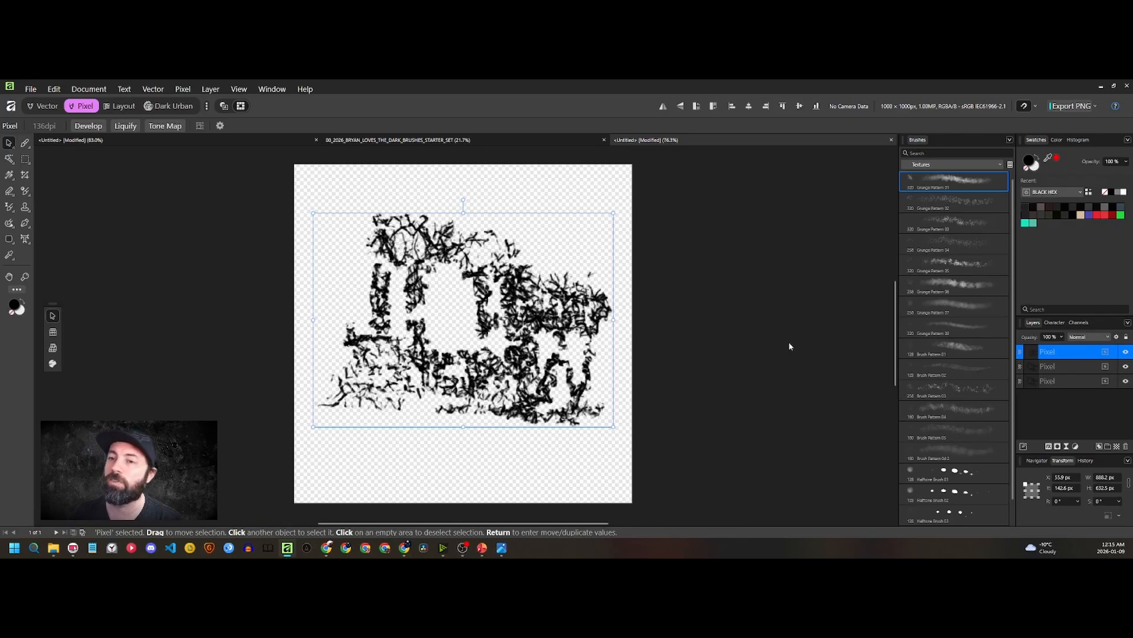
# Hide the uppermost and lowest texture layers, leaving the middle copy selected
pyautogui.click(1065, 382)
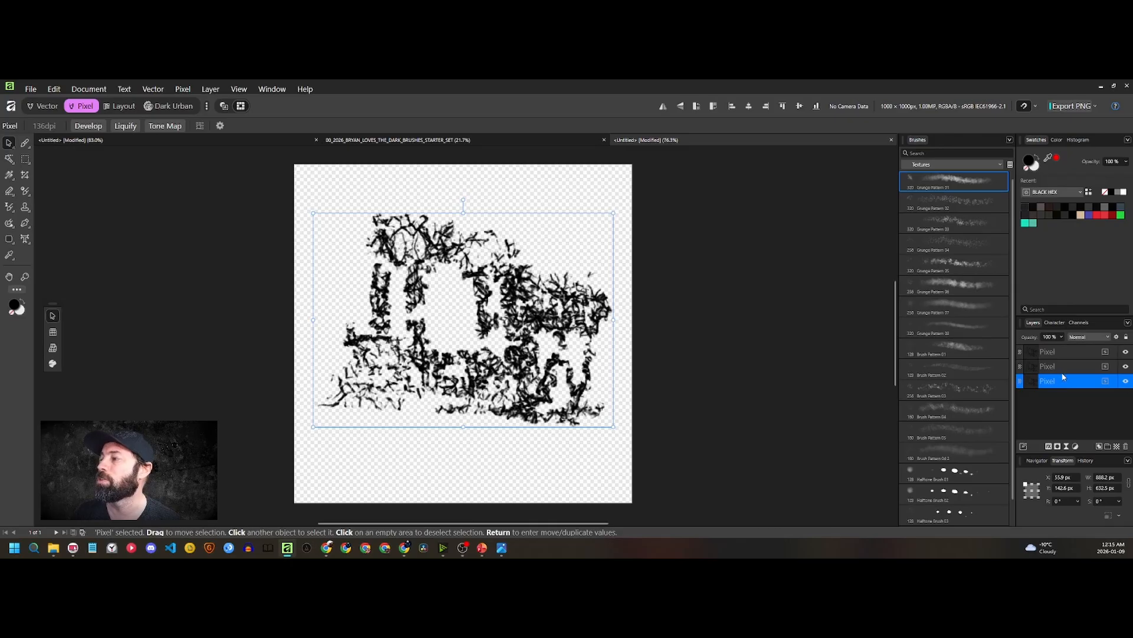
pyautogui.click(1065, 369)
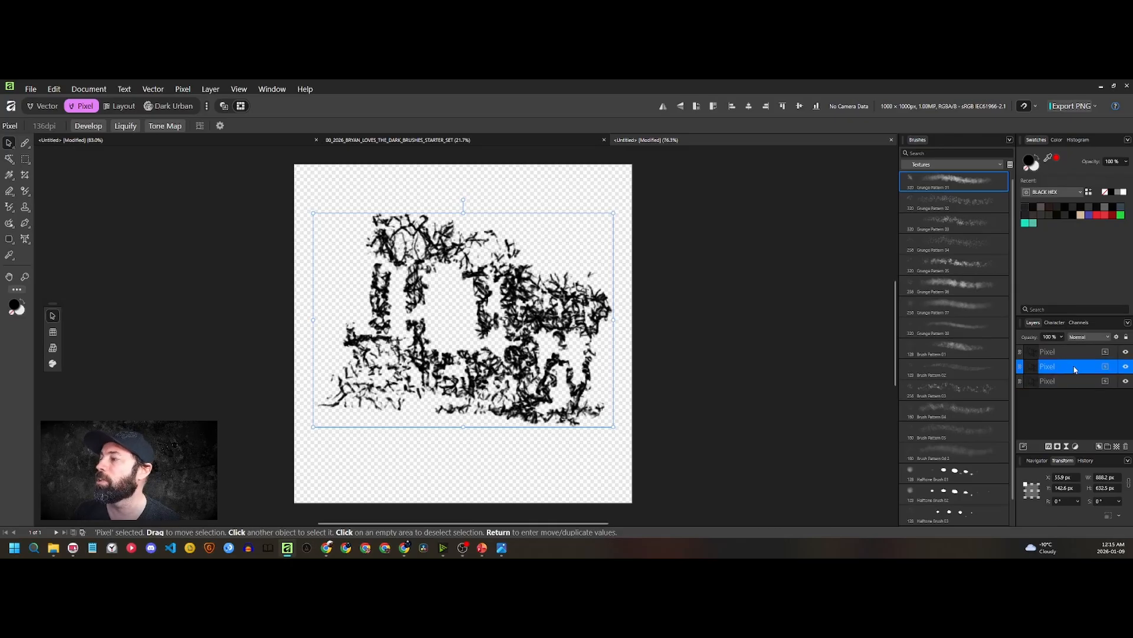
pyautogui.click(1125, 351)
pyautogui.click(1126, 381)
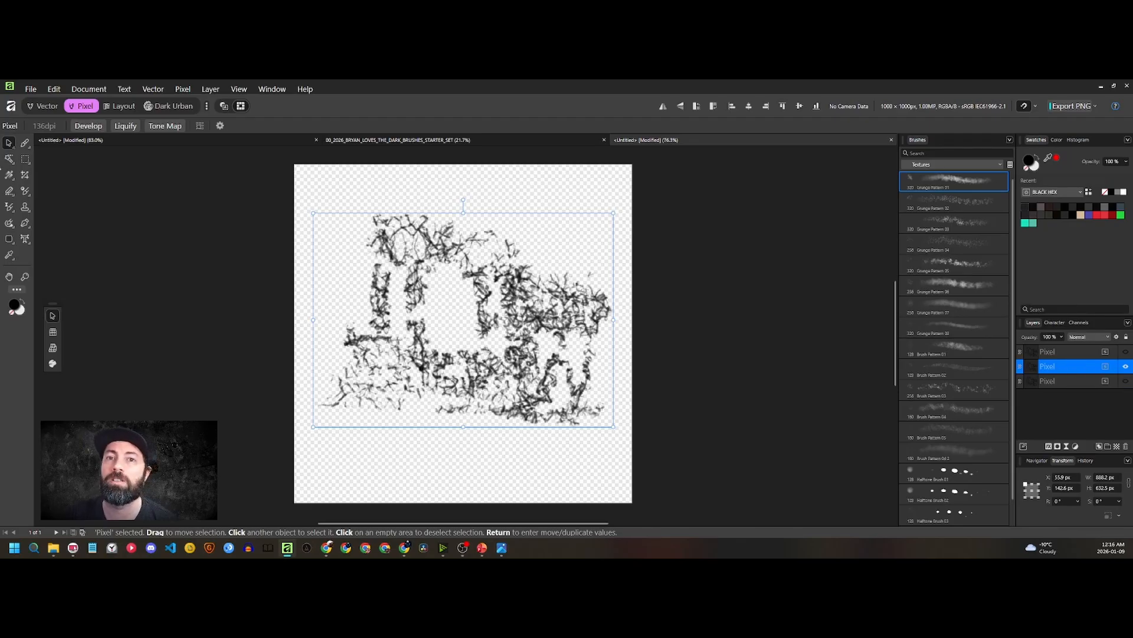
# Outline a winding area across the middle texture layer with the Freehand Selection Tool, and try deleting its contents
pyautogui.press('m')
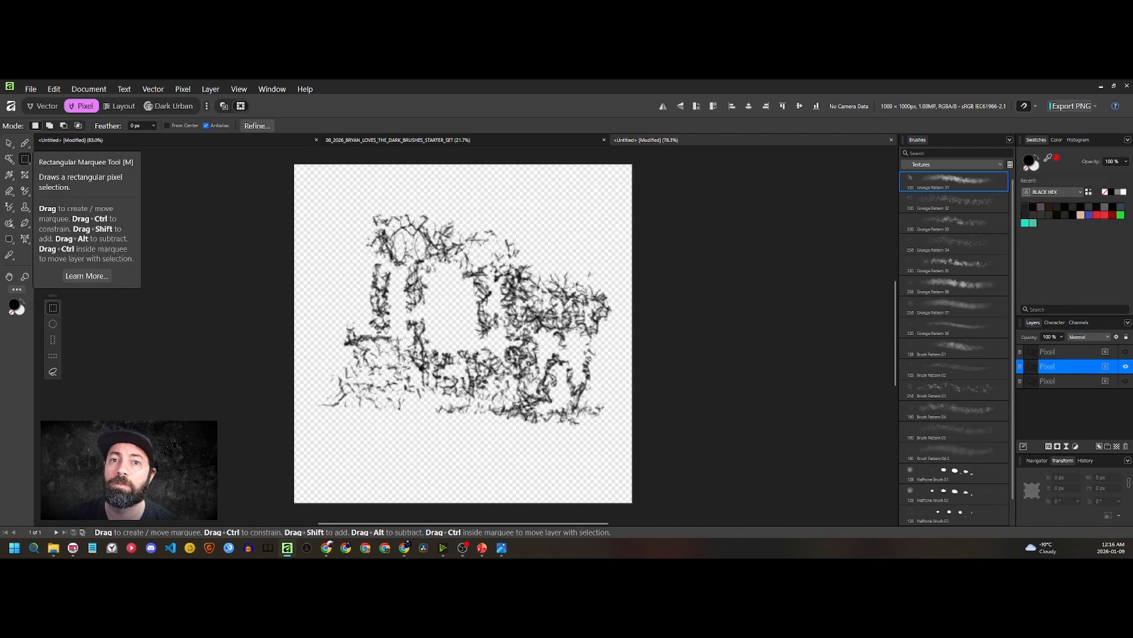
pyautogui.rightClick(25, 159)
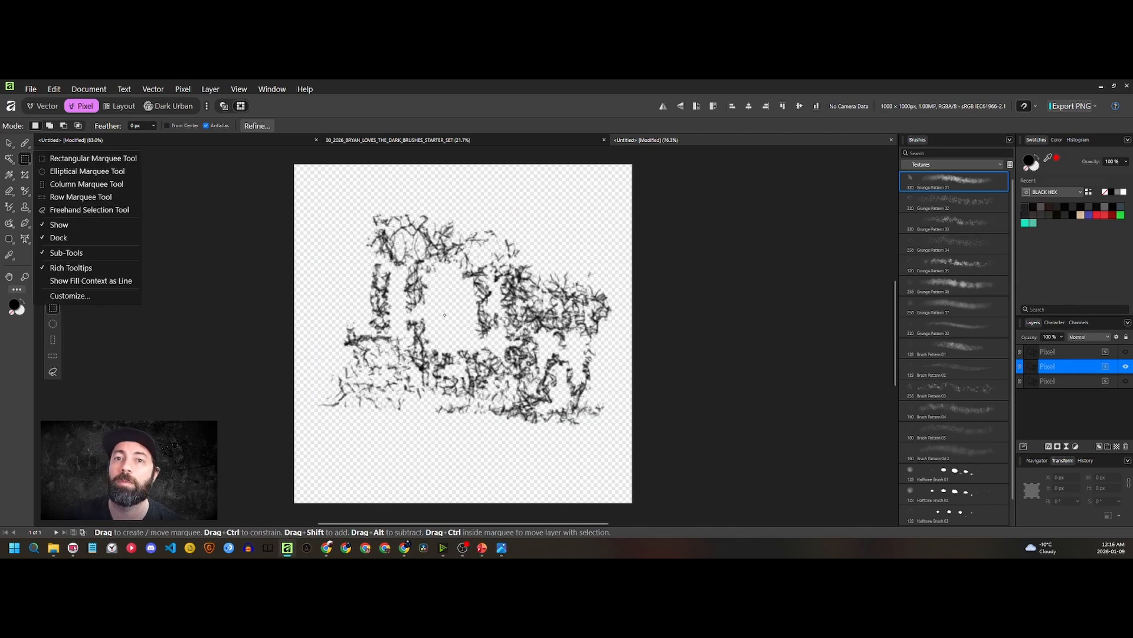
pyautogui.click(106, 209)
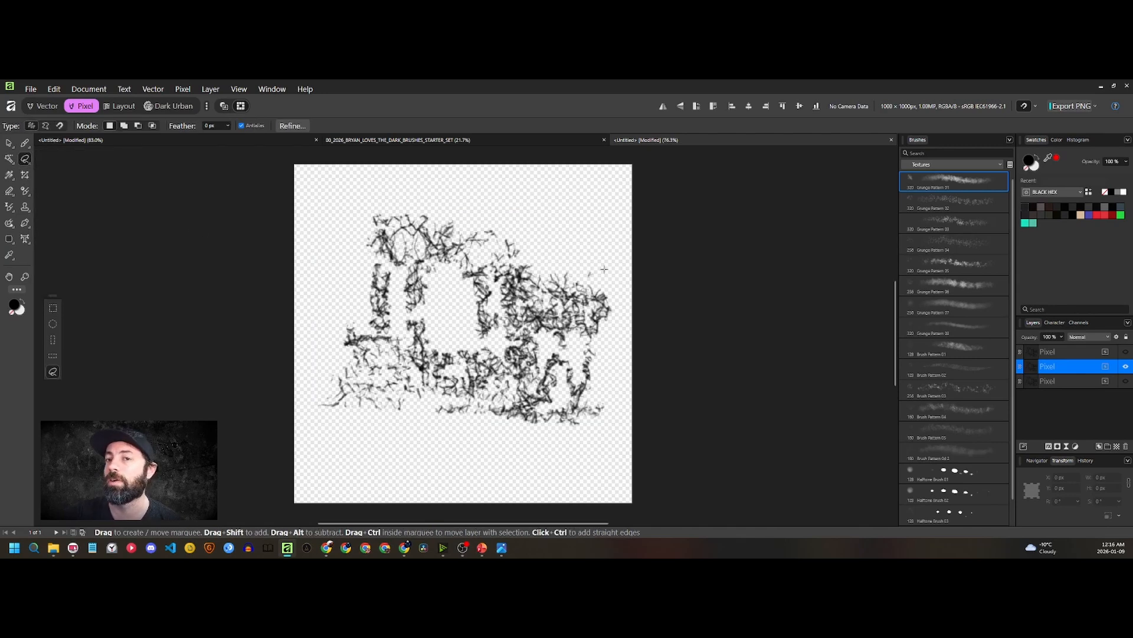
pyautogui.moveTo(570, 233)
pyautogui.mouseDown()
pyautogui.moveTo(447, 308)
pyautogui.moveTo(408, 375)
pyautogui.moveTo(505, 381)
pyautogui.moveTo(591, 304)
pyautogui.mouseUp()
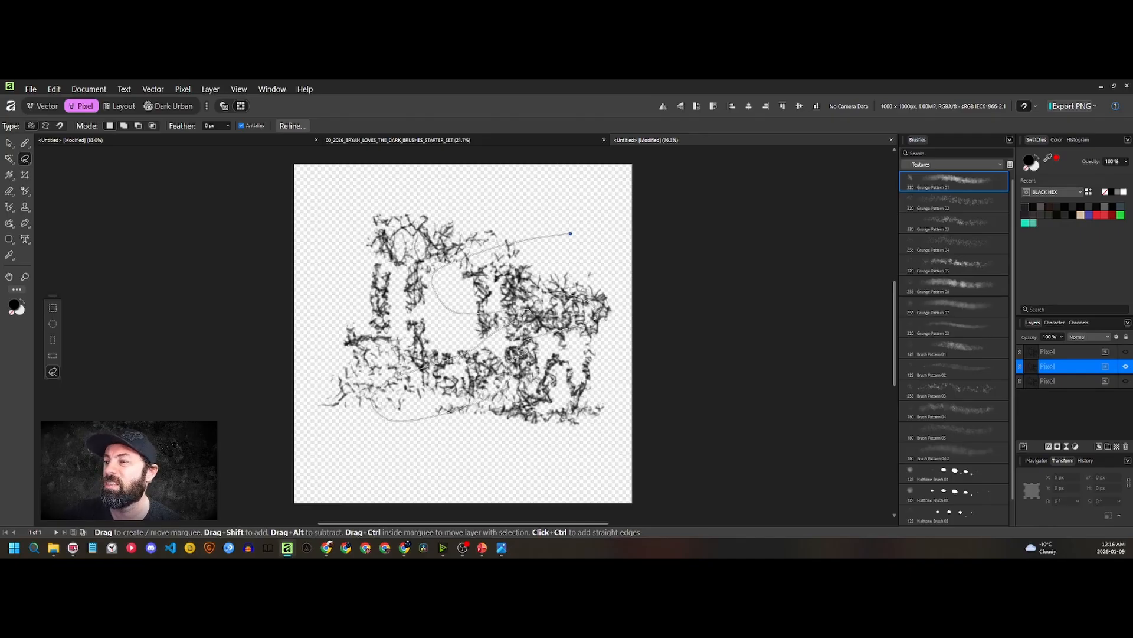
pyautogui.moveTo(578, 255); pyautogui.dragTo(577, 254)
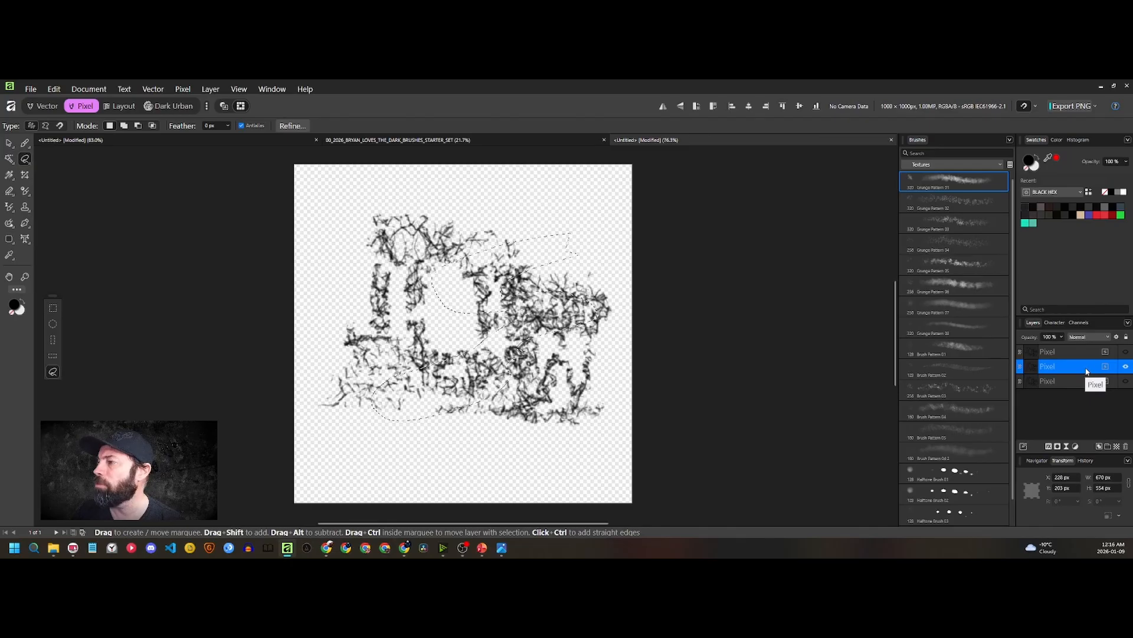
pyautogui.press('Delete')
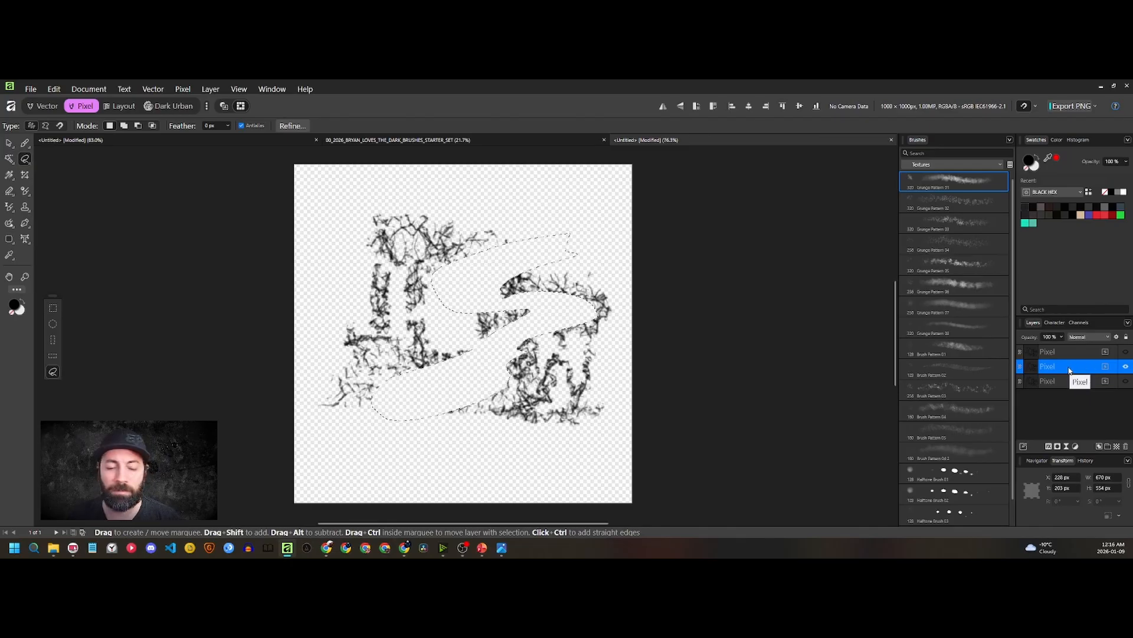
pyautogui.hotkey('ctrl', 'z')
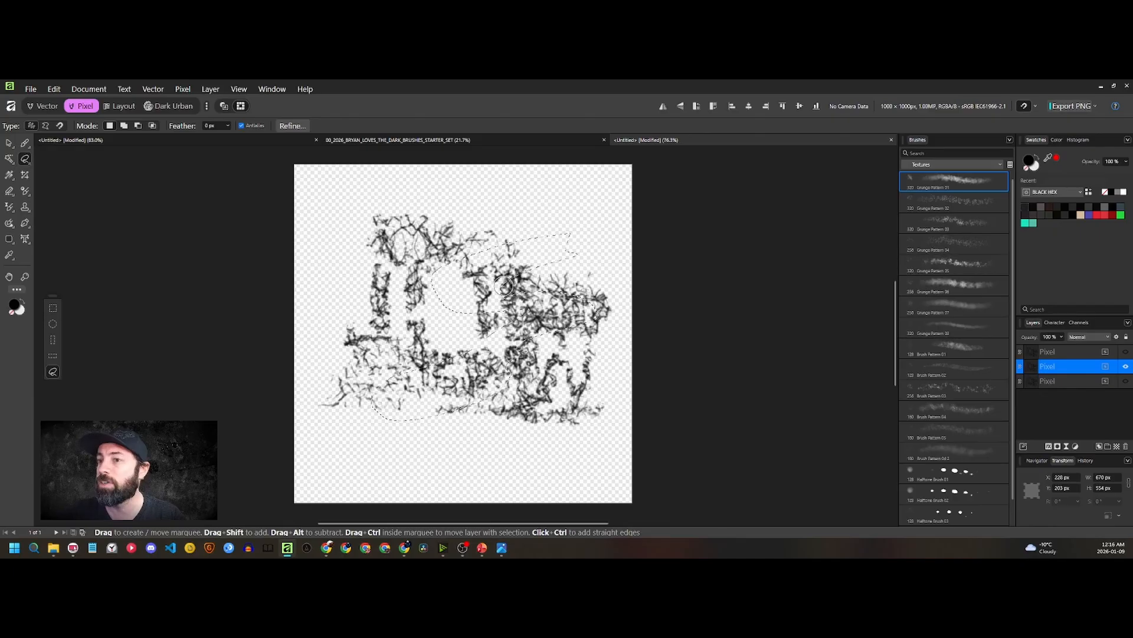
# Partly erase the texture inside the freehand selection with the Erase Brush at 40% opacity, and deselect
pyautogui.press('e')
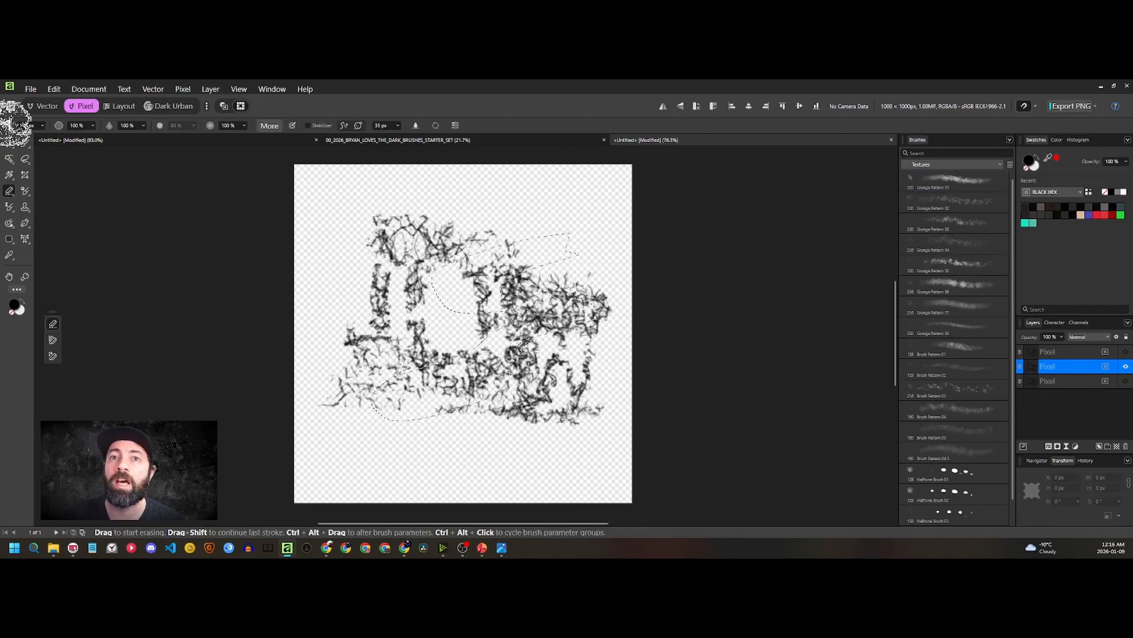
pyautogui.click(77, 125)
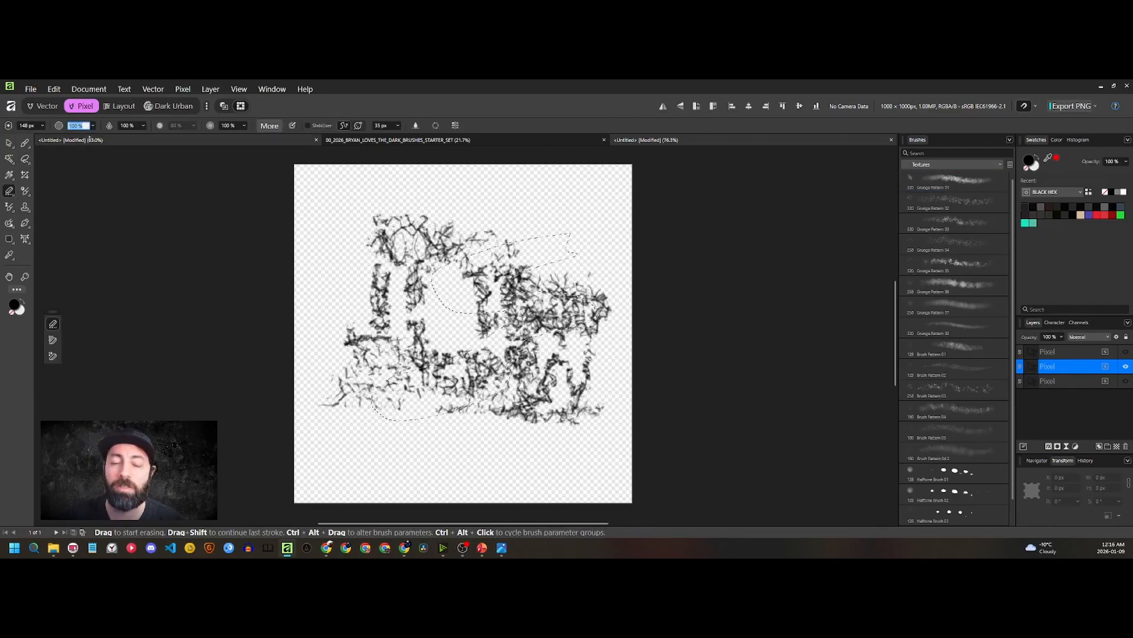
pyautogui.write('40')
pyautogui.press('Return')
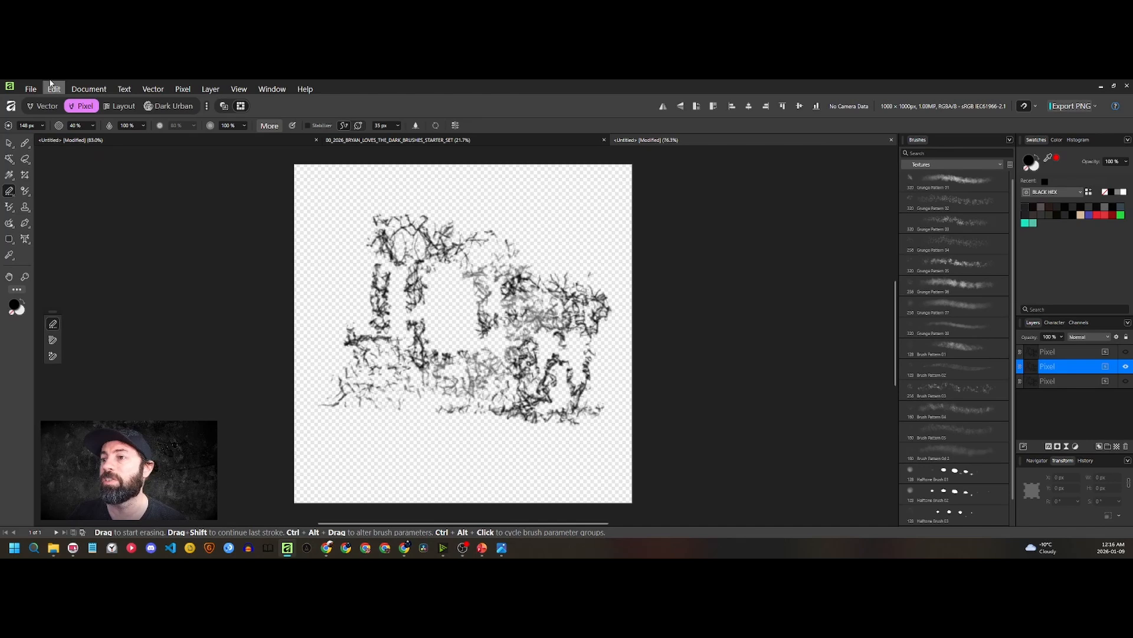
pyautogui.hotkey('ctrl', 'd')
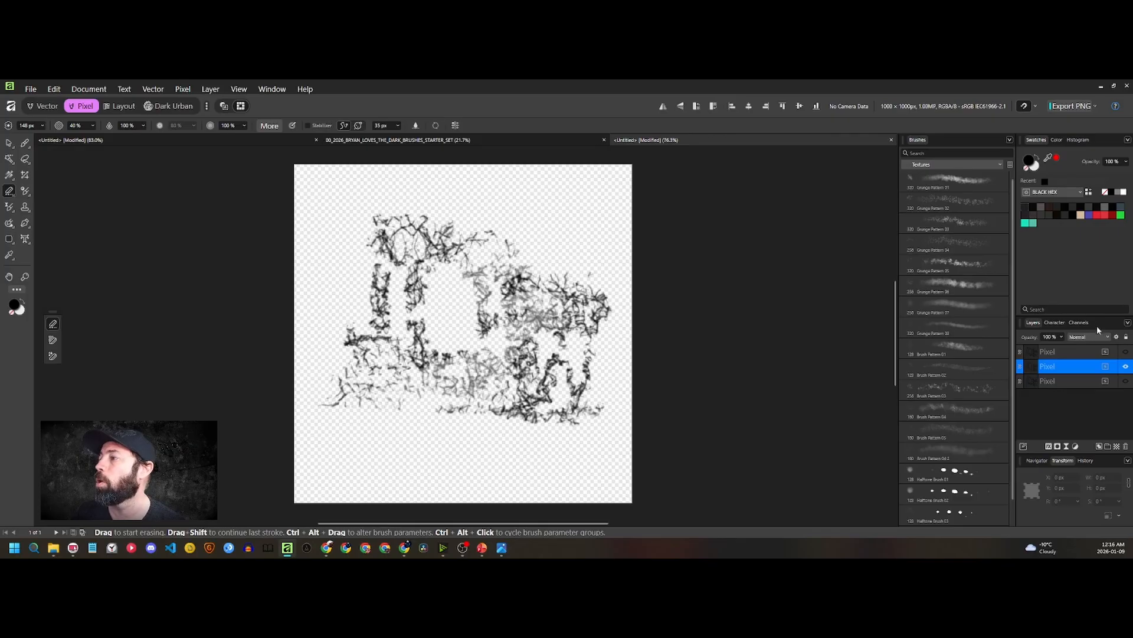
# Select and show the uppermost texture layer, and hide the middle one
pyautogui.click(1085, 356)
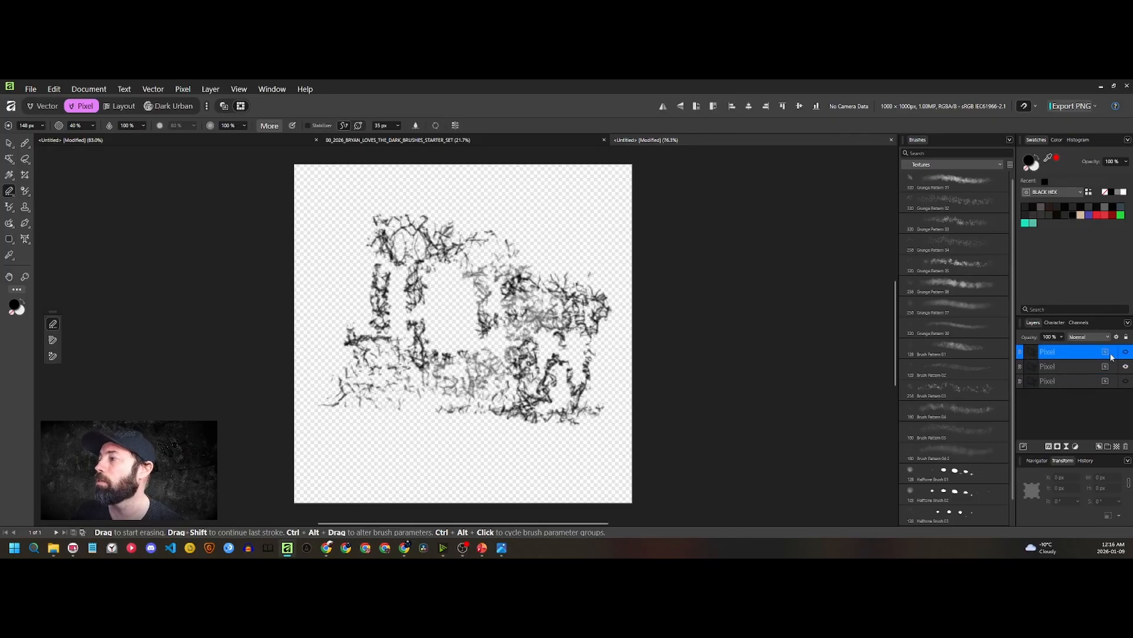
pyautogui.click(1126, 353)
pyautogui.click(1125, 354)
pyautogui.click(1093, 358)
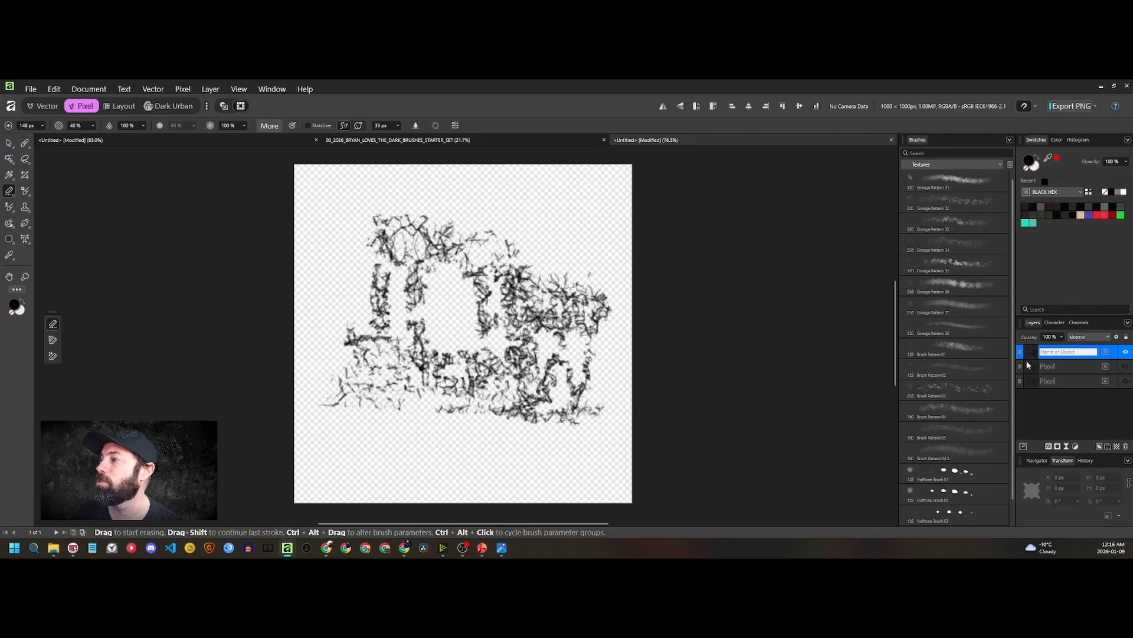
pyautogui.click(1047, 357)
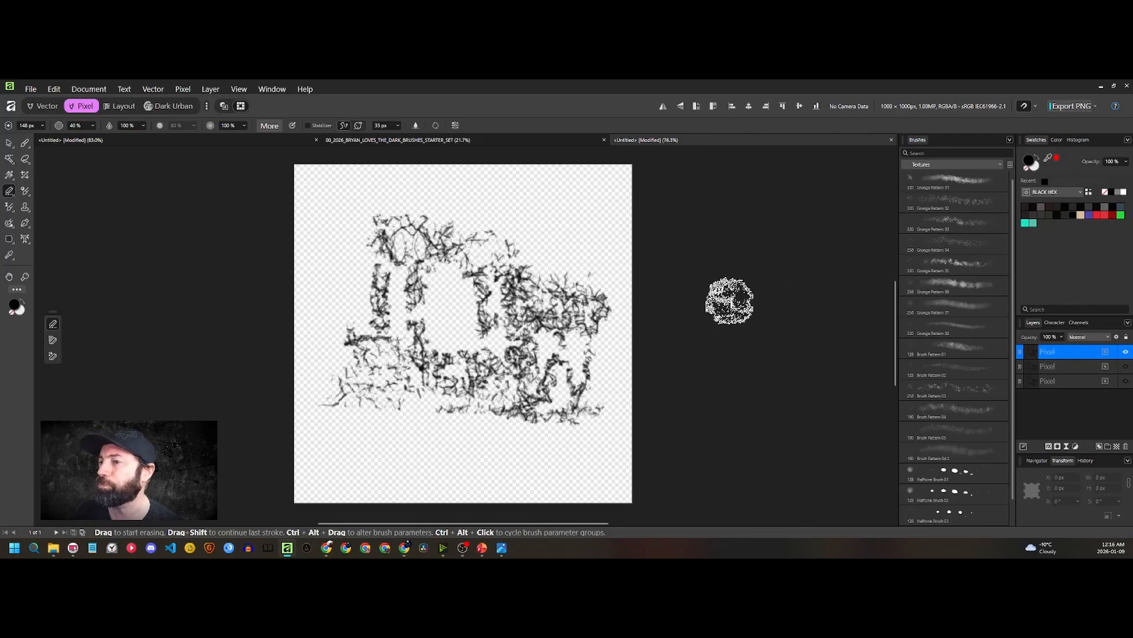
# Rotate the uppermost texture copy to about 96° and shrink it to about 607 × 432 px
pyautogui.click(697, 107)
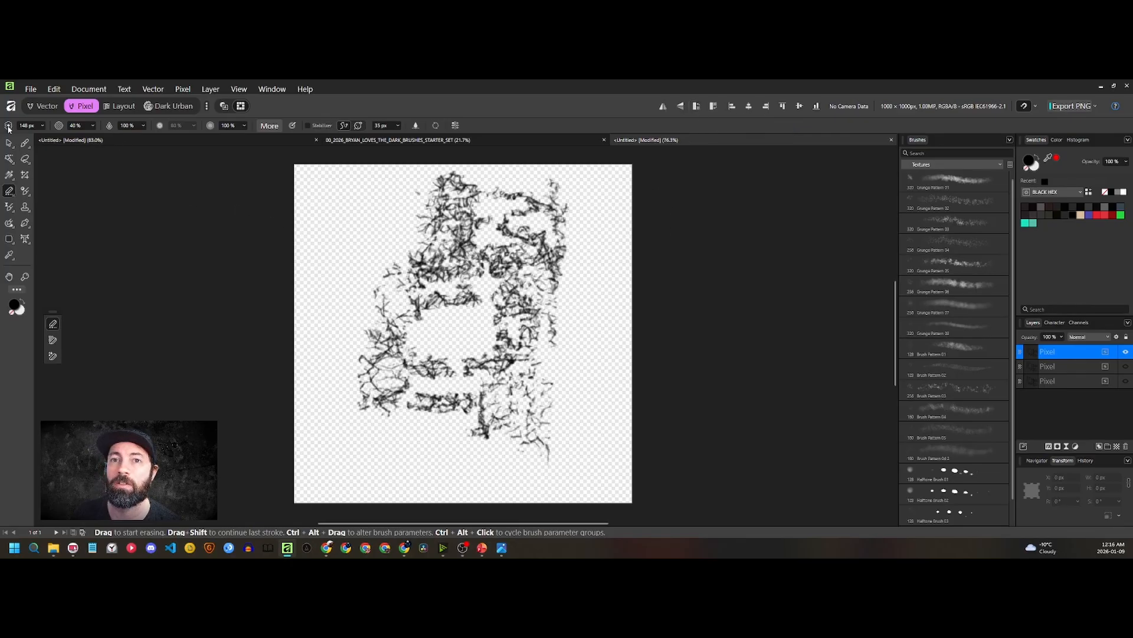
pyautogui.click(11, 143)
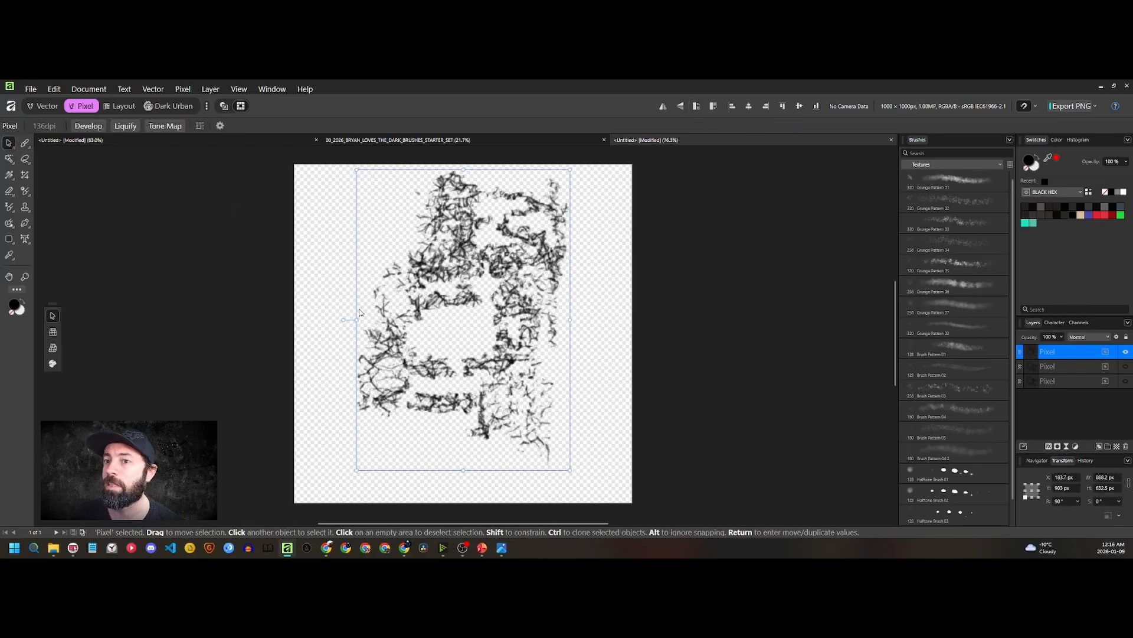
pyautogui.moveTo(346, 318)
pyautogui.mouseDown()
pyautogui.moveTo(460, 333)
pyautogui.moveTo(343, 333)
pyautogui.mouseUp()
pyautogui.moveTo(448, 171); pyautogui.dragTo(479, 244)
# Show the other two texture layers and move the rotated copy upward over them
pyautogui.click(1126, 366)
pyautogui.click(1125, 380)
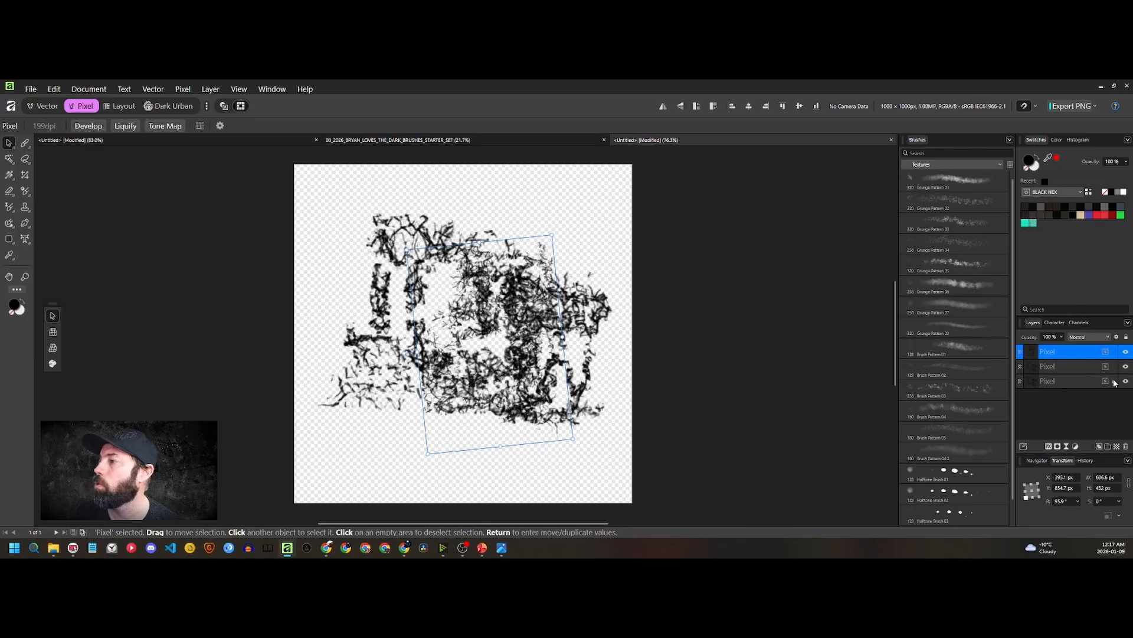
pyautogui.moveTo(535, 344)
pyautogui.mouseDown()
pyautogui.moveTo(549, 357)
pyautogui.moveTo(531, 333)
pyautogui.moveTo(430, 301)
pyautogui.moveTo(552, 301)
pyautogui.moveTo(505, 265)
pyautogui.moveTo(558, 304)
pyautogui.moveTo(544, 313)
pyautogui.moveTo(522, 281)
pyautogui.moveTo(528, 293)
pyautogui.mouseUp()
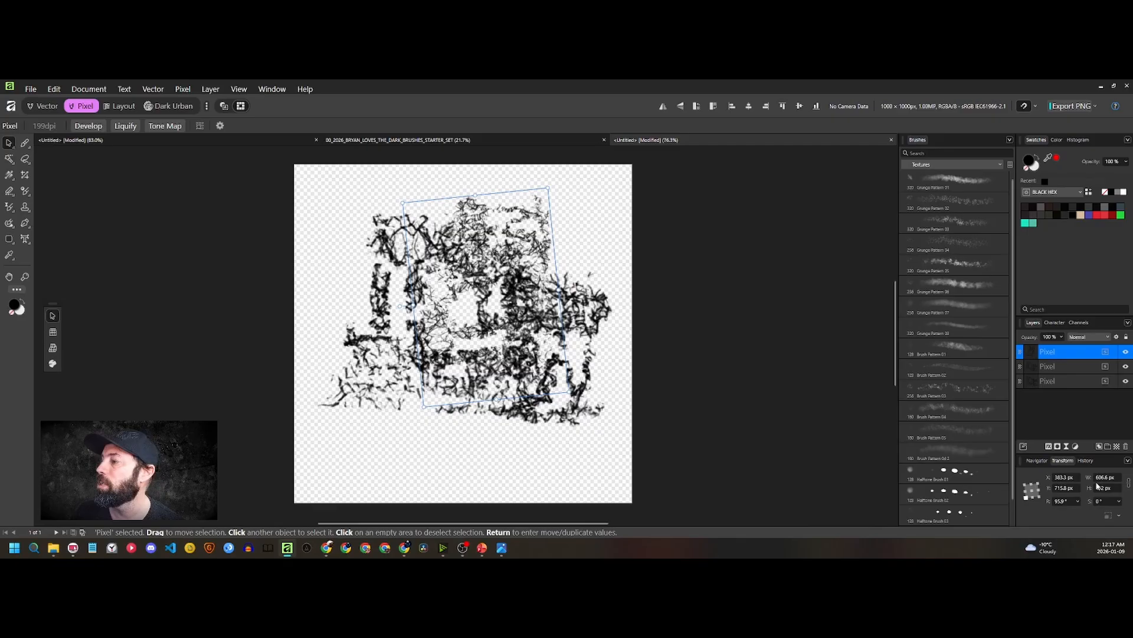
# Enable a Color Overlay layer effect on the uppermost texture layer
pyautogui.click(1051, 447)
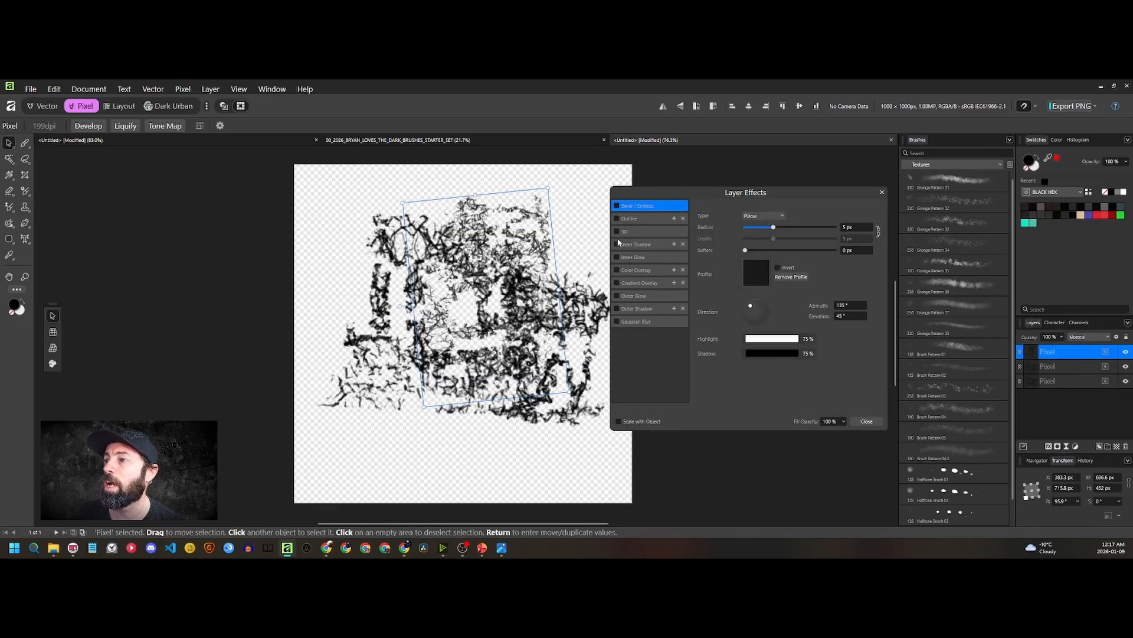
pyautogui.click(644, 270)
pyautogui.click(617, 269)
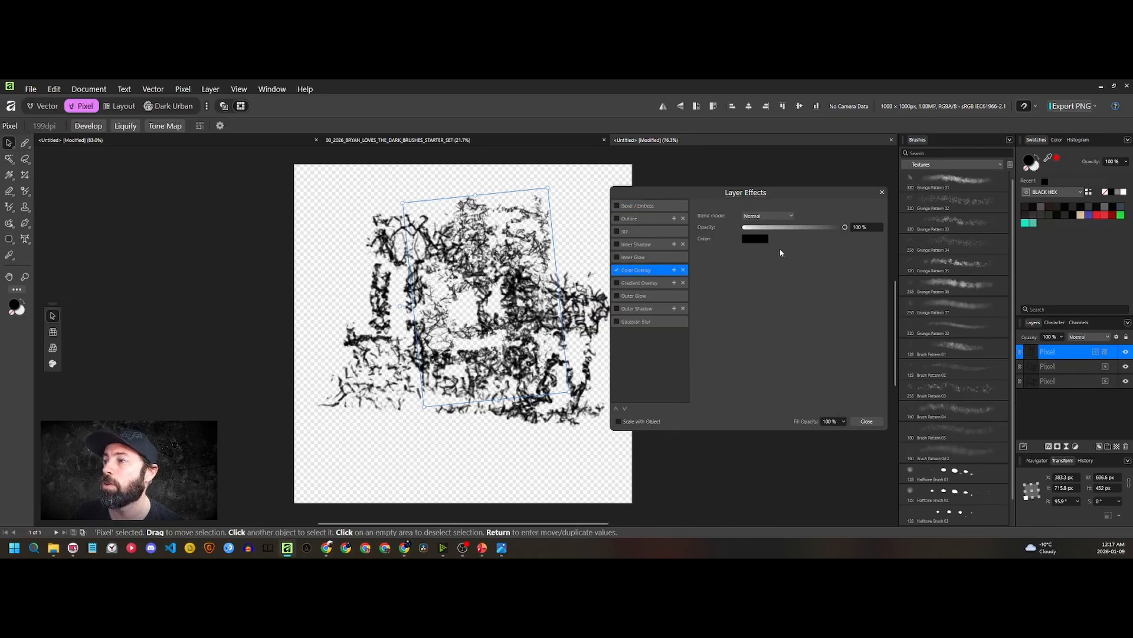
# Set the uppermost texture layer's Color Overlay to a bright red swatch from the Frankentoon palette
pyautogui.click(761, 238)
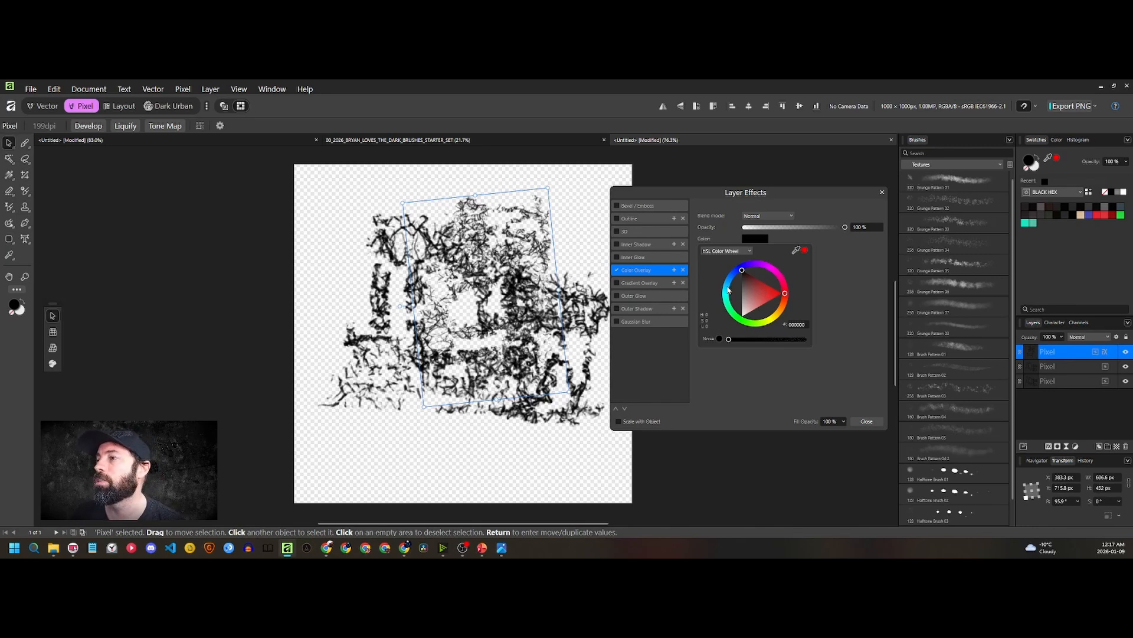
pyautogui.click(725, 251)
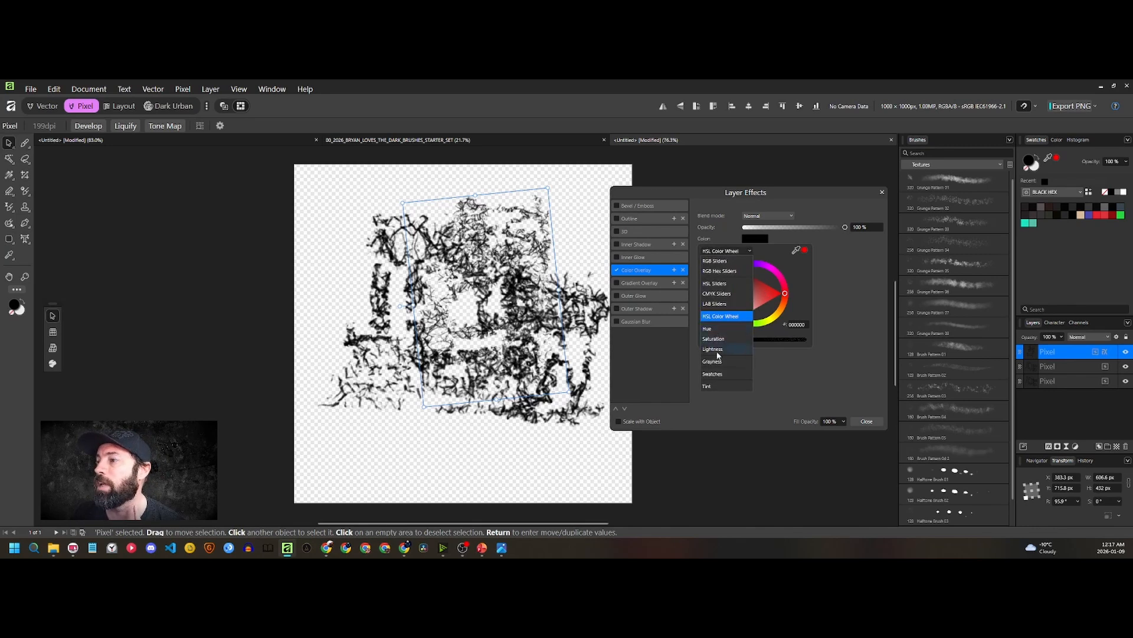
pyautogui.click(713, 374)
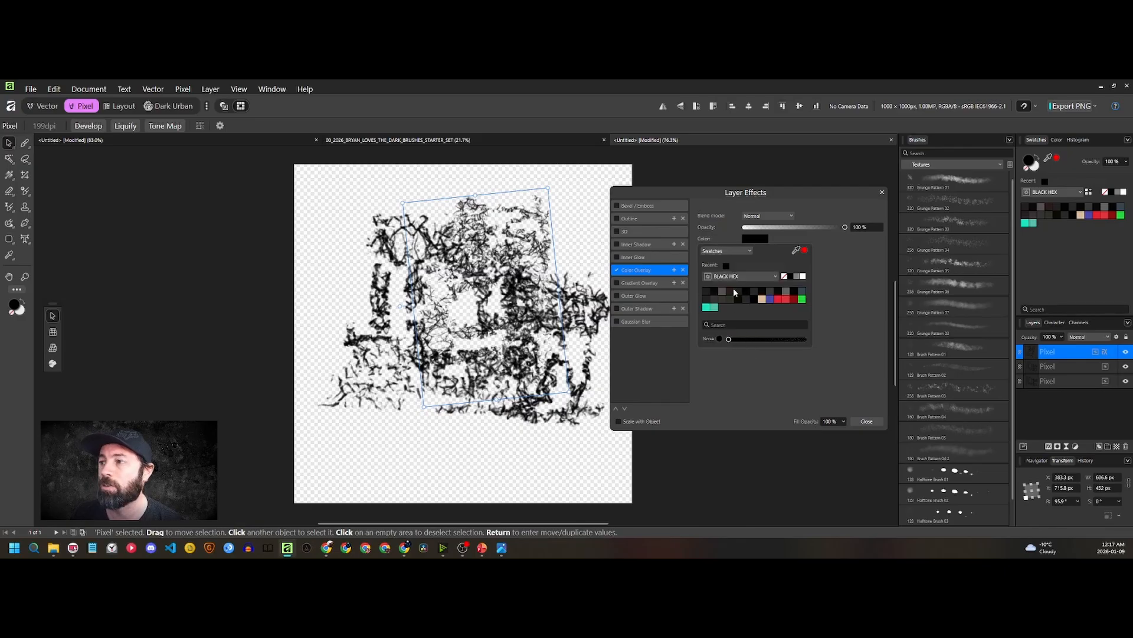
pyautogui.click(735, 276)
pyautogui.click(732, 298)
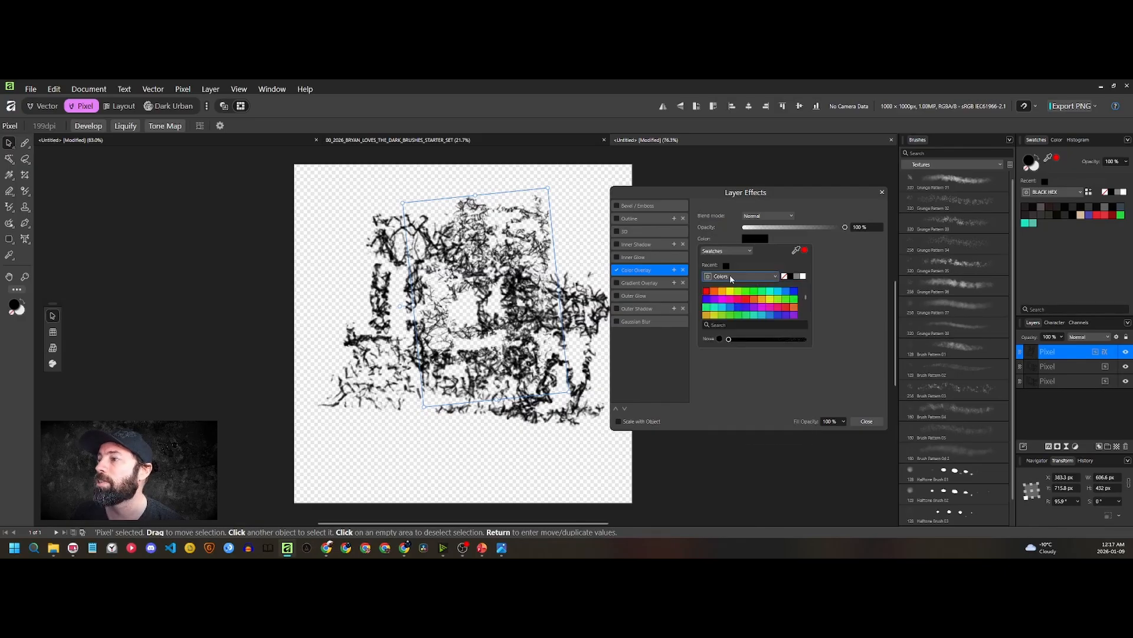
pyautogui.click(730, 275)
pyautogui.click(730, 299)
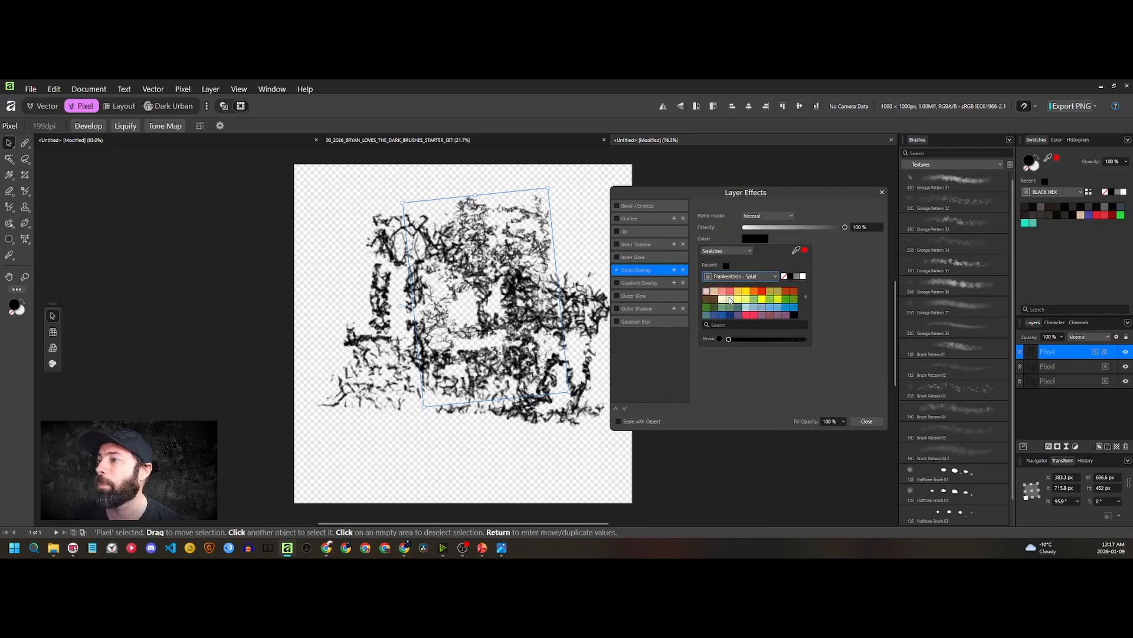
pyautogui.click(762, 303)
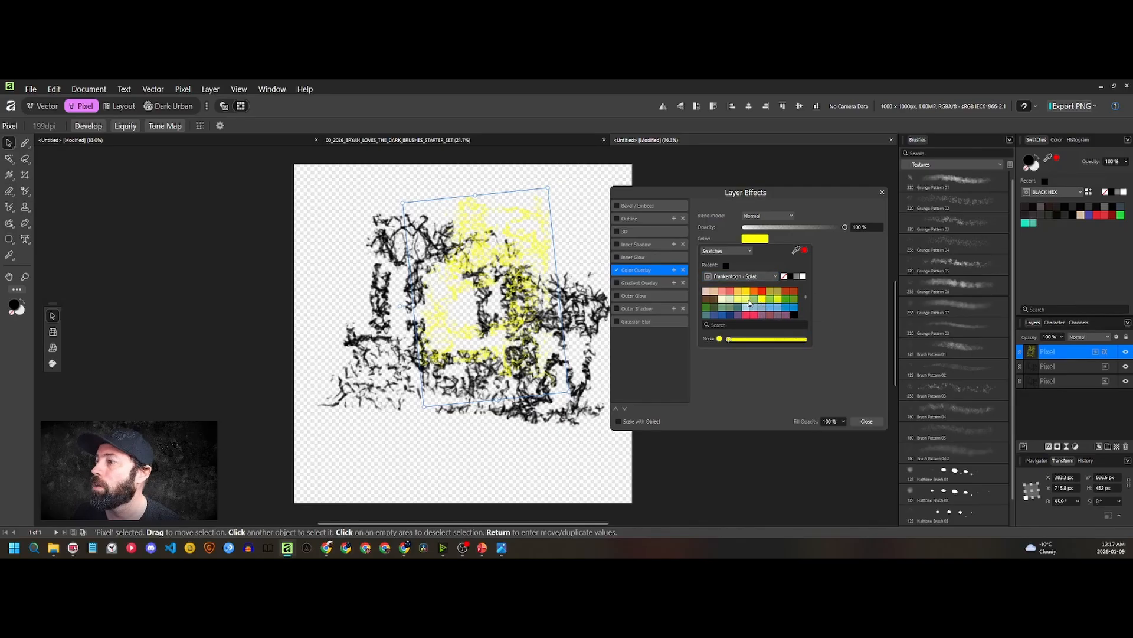
pyautogui.click(763, 292)
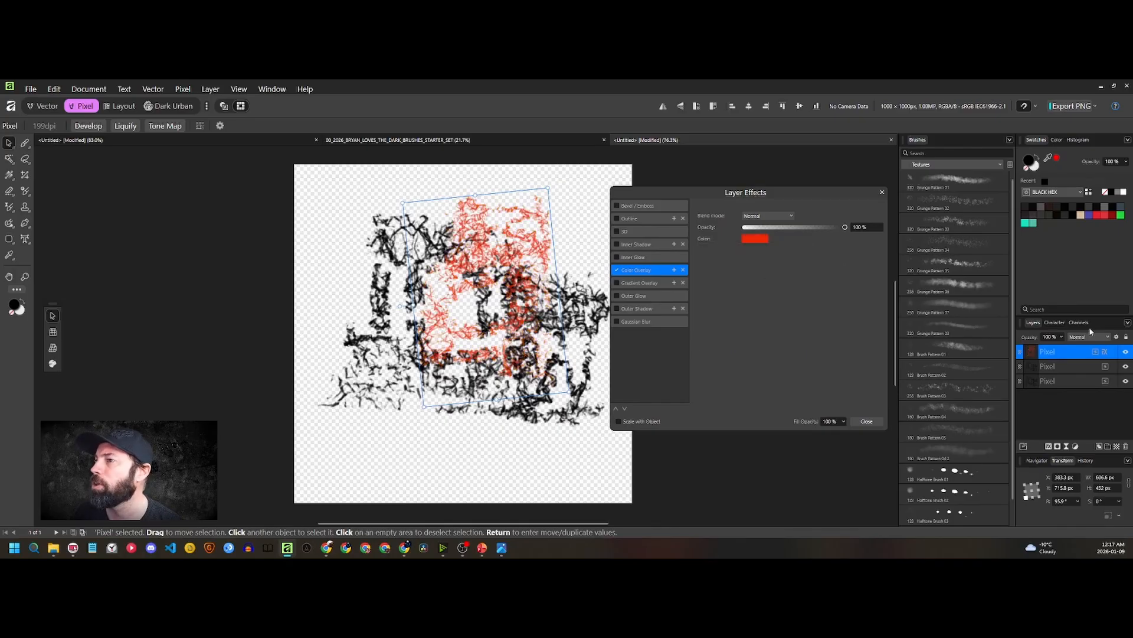
# Add a Color Overlay to the middle texture layer and set it to a dark blue swatch from the Frankentoon palette
pyautogui.click(1057, 366)
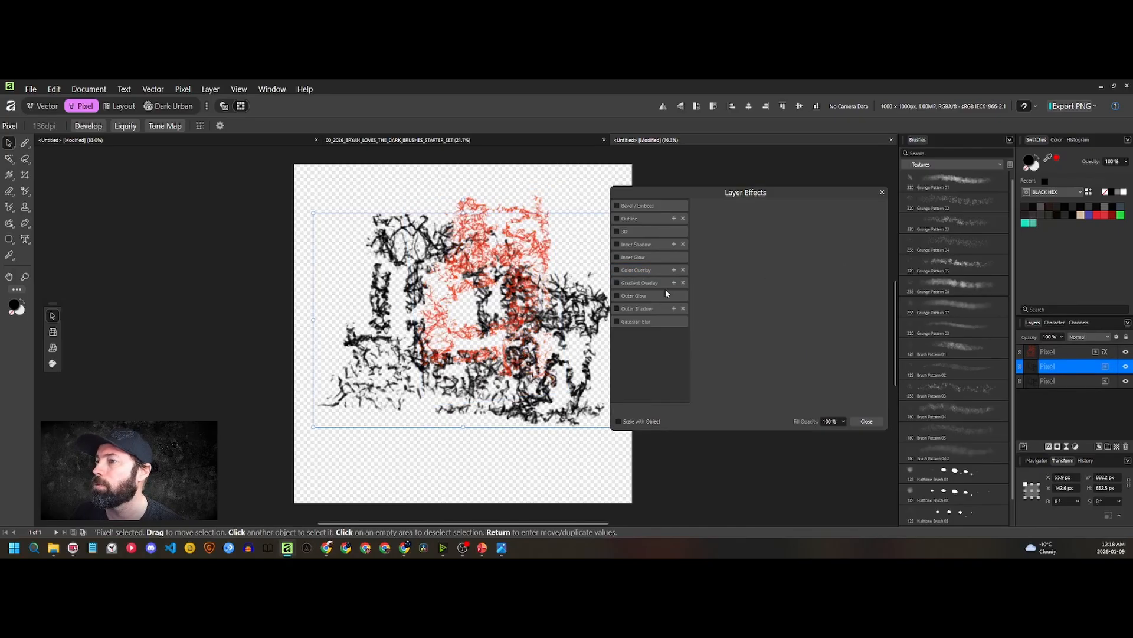
pyautogui.click(622, 271)
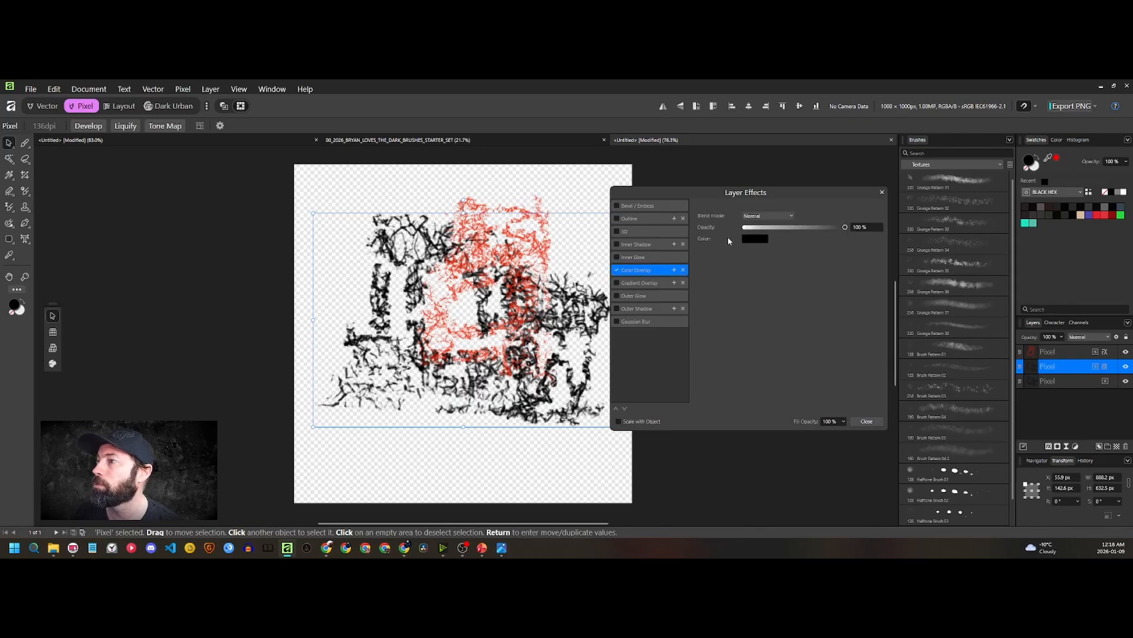
pyautogui.click(754, 239)
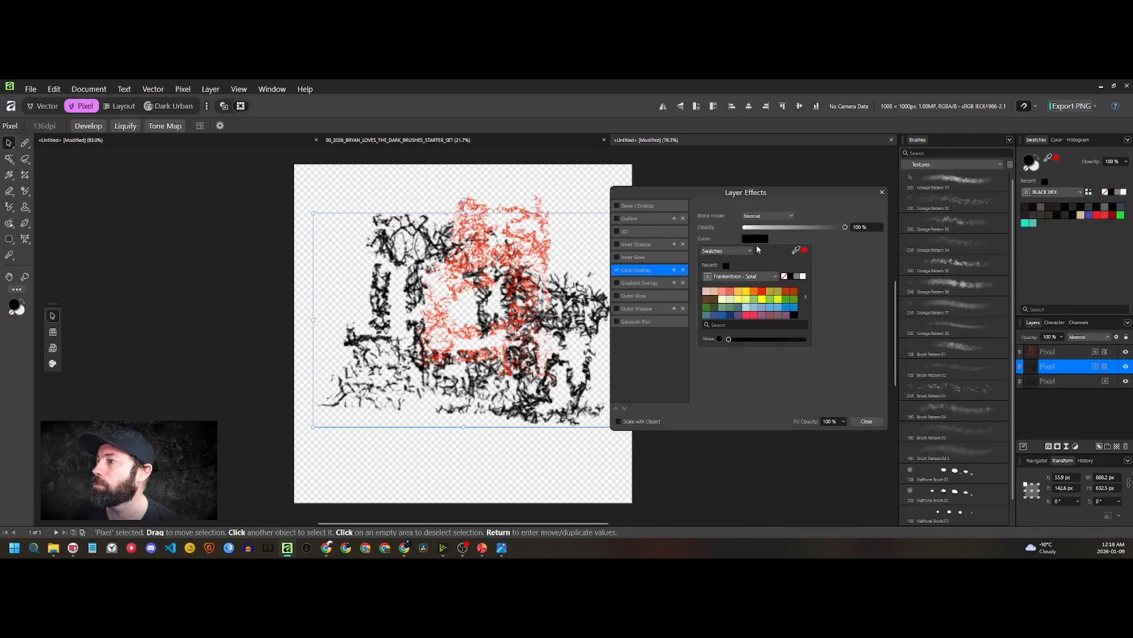
pyautogui.click(714, 315)
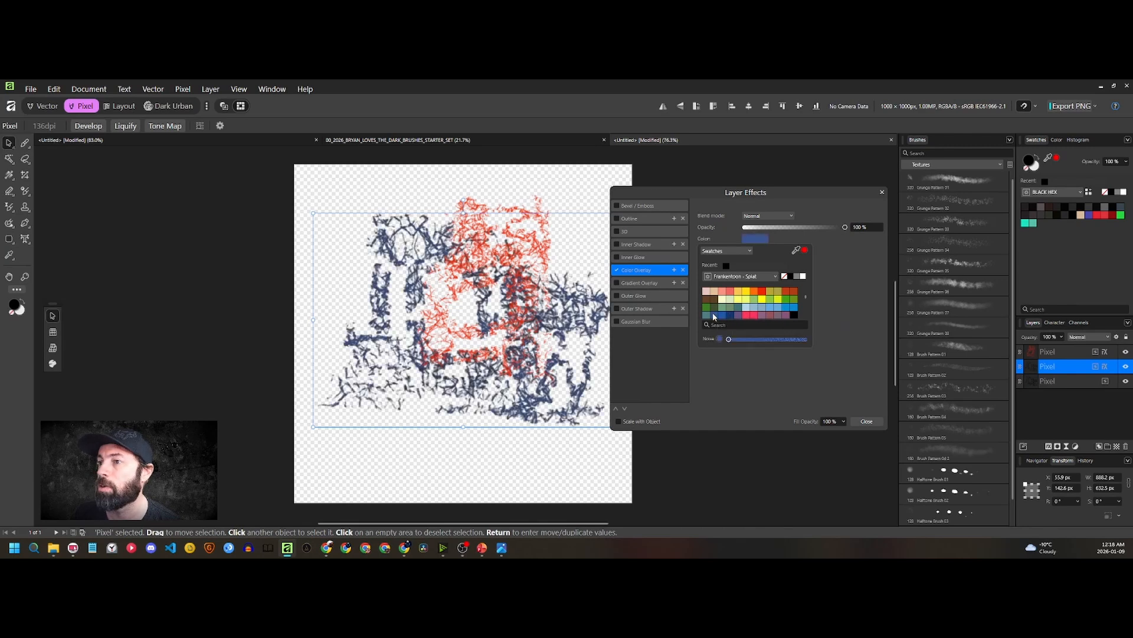
# Try shifting and slightly rotating the blue middle texture layer over the lowest one, and undo each change
pyautogui.click(1064, 382)
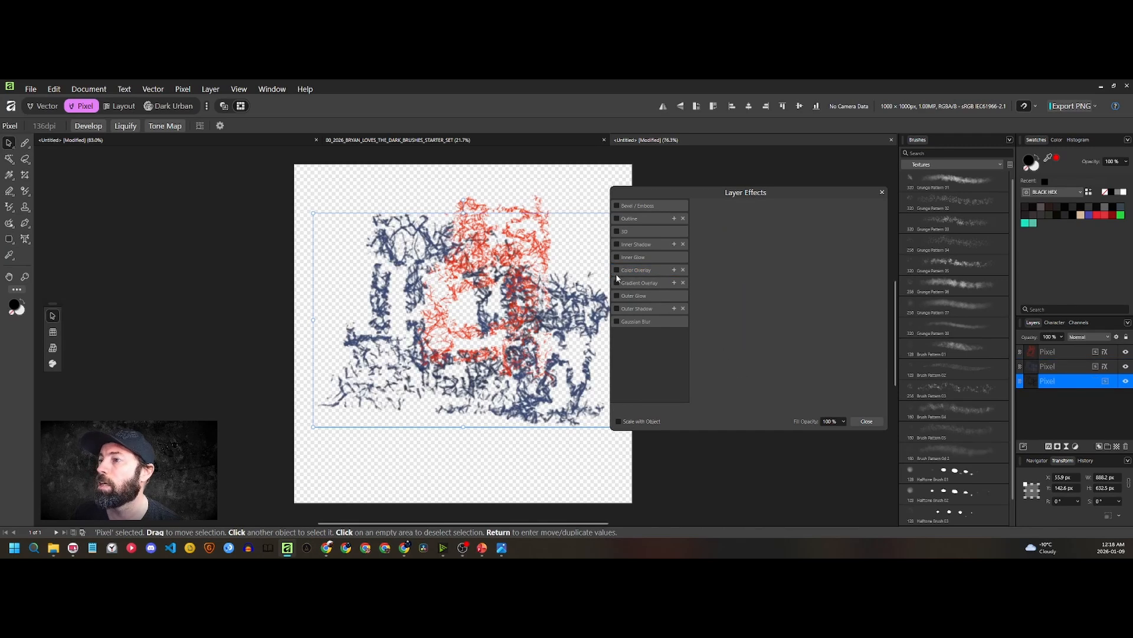
pyautogui.click(1072, 369)
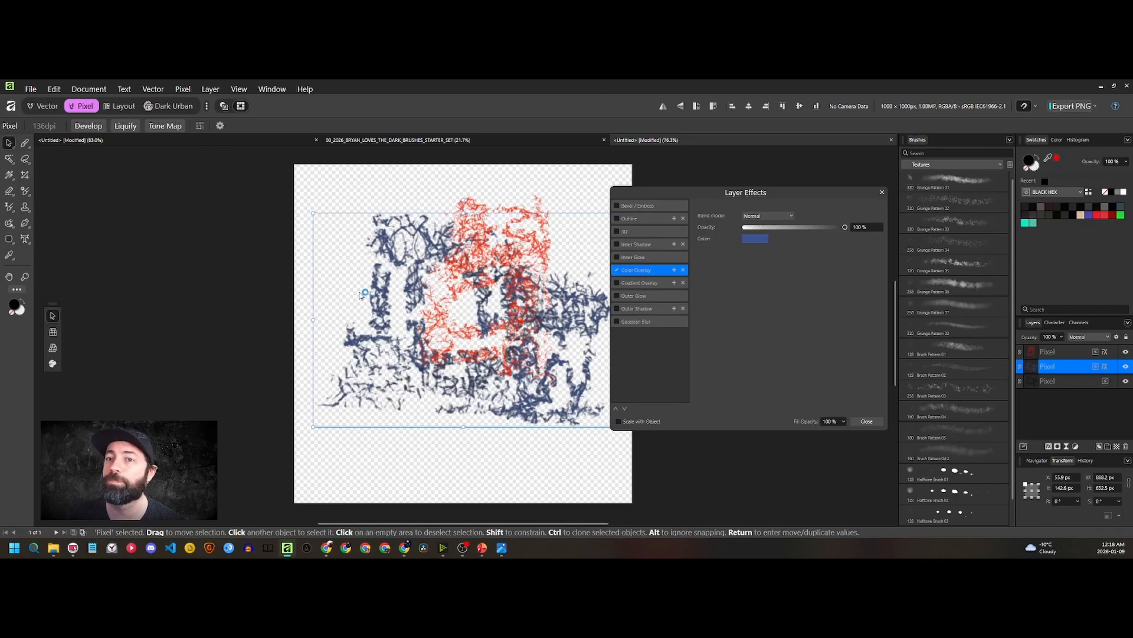
pyautogui.moveTo(314, 319); pyautogui.dragTo(338, 318)
pyautogui.hotkey('ctrl', 'z')
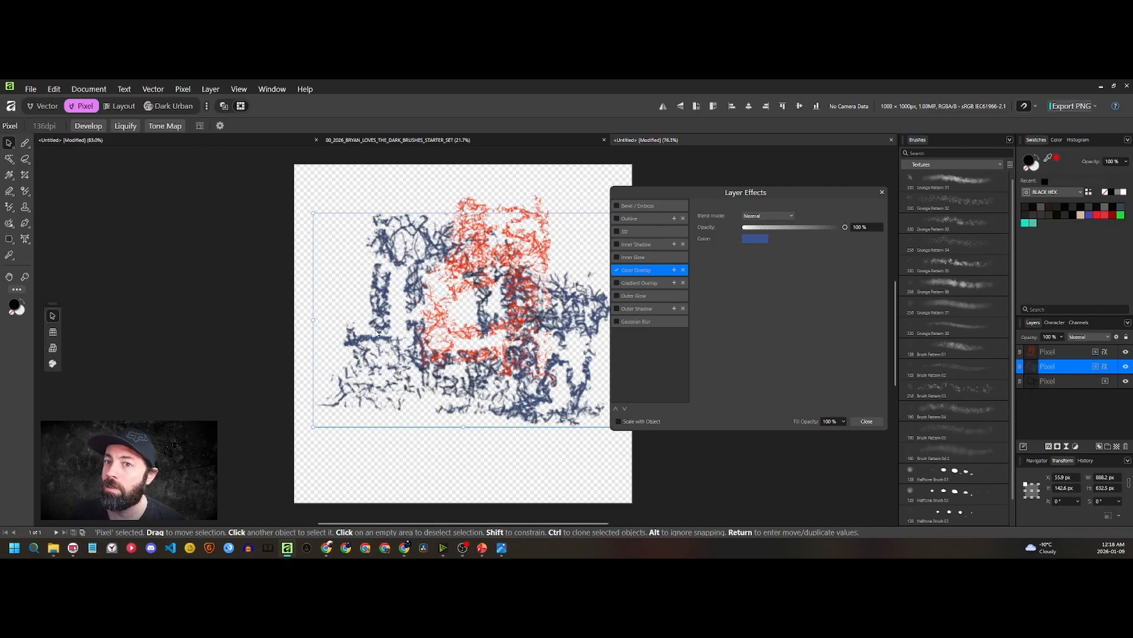
pyautogui.moveTo(404, 239); pyautogui.dragTo(397, 239)
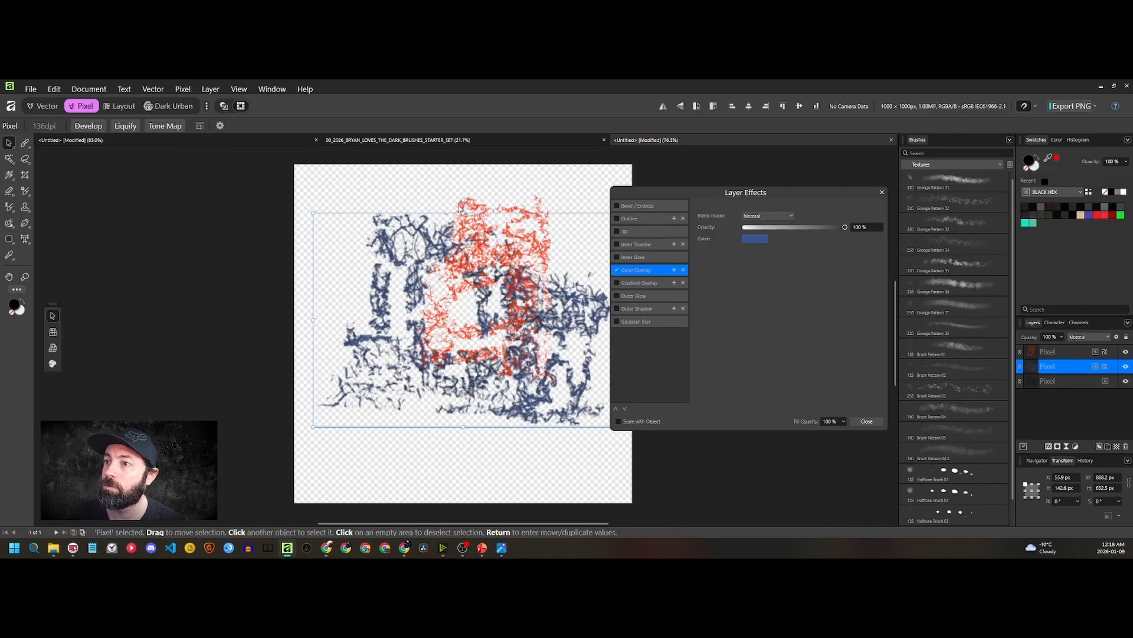
pyautogui.moveTo(464, 200); pyautogui.dragTo(478, 202)
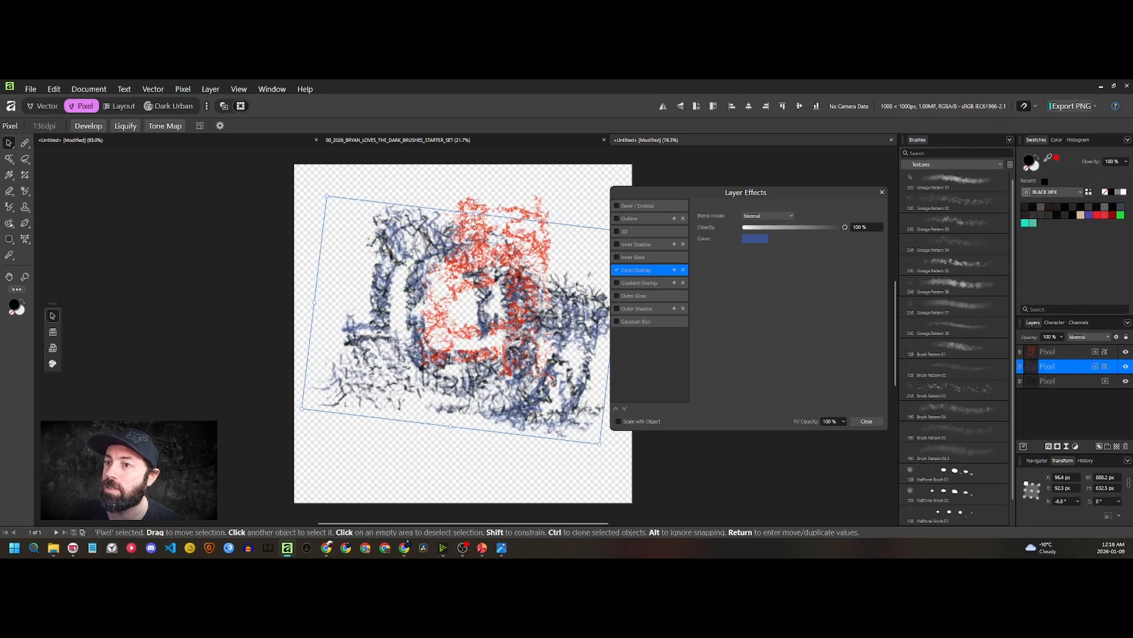
pyautogui.hotkey('ctrl', 'z')
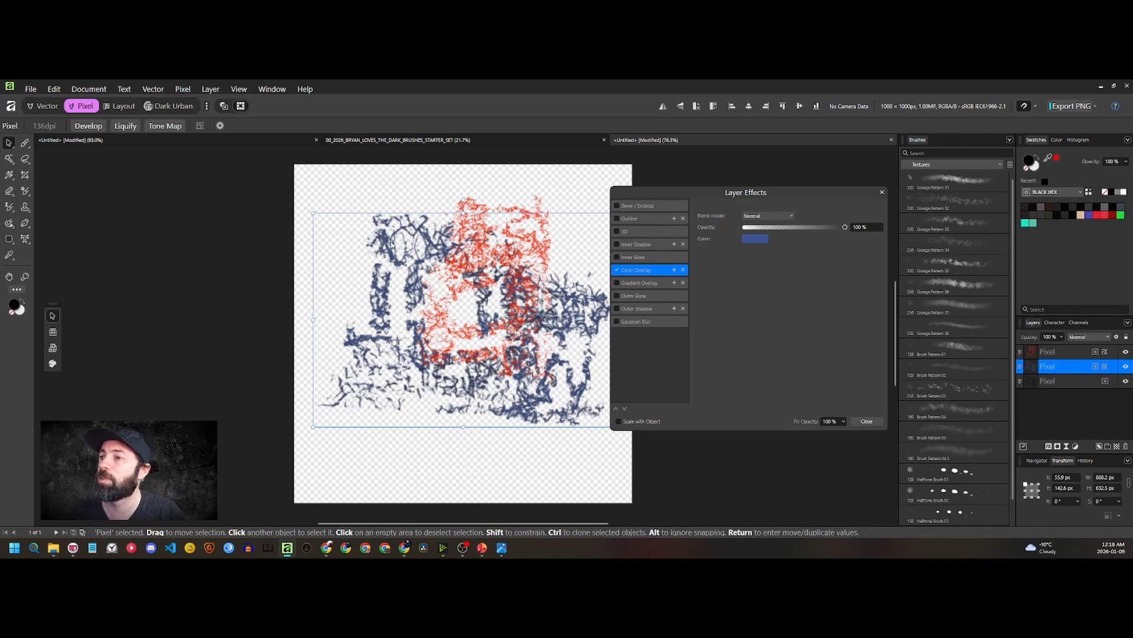
# Partly erase the left portion of the blue middle texture with the Erase Brush at 40% opacity
pyautogui.press('e')
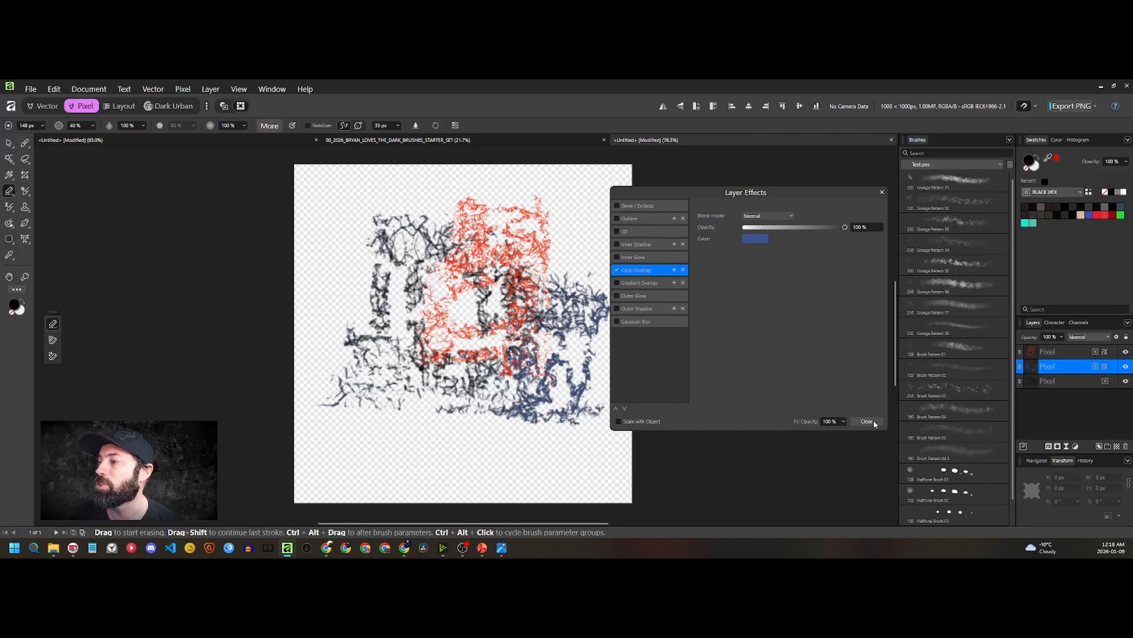
# Add a Color Overlay to the lowest texture layer with a yellow-orange Frankentoon swatch, and close the layer effects
pyautogui.click(1054, 382)
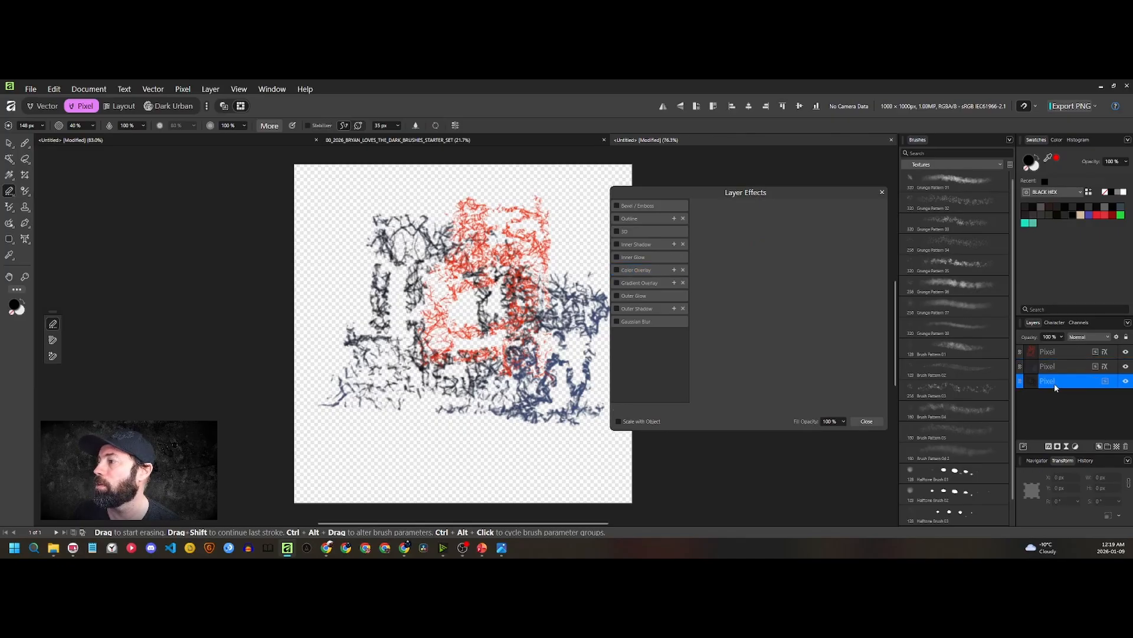
pyautogui.click(617, 270)
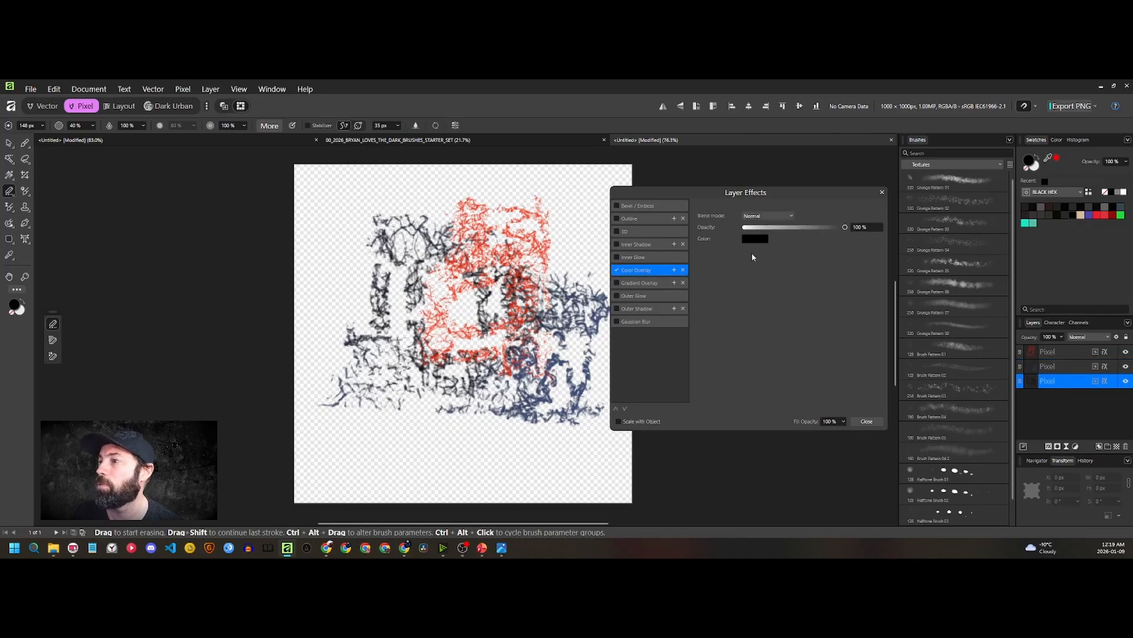
pyautogui.click(755, 239)
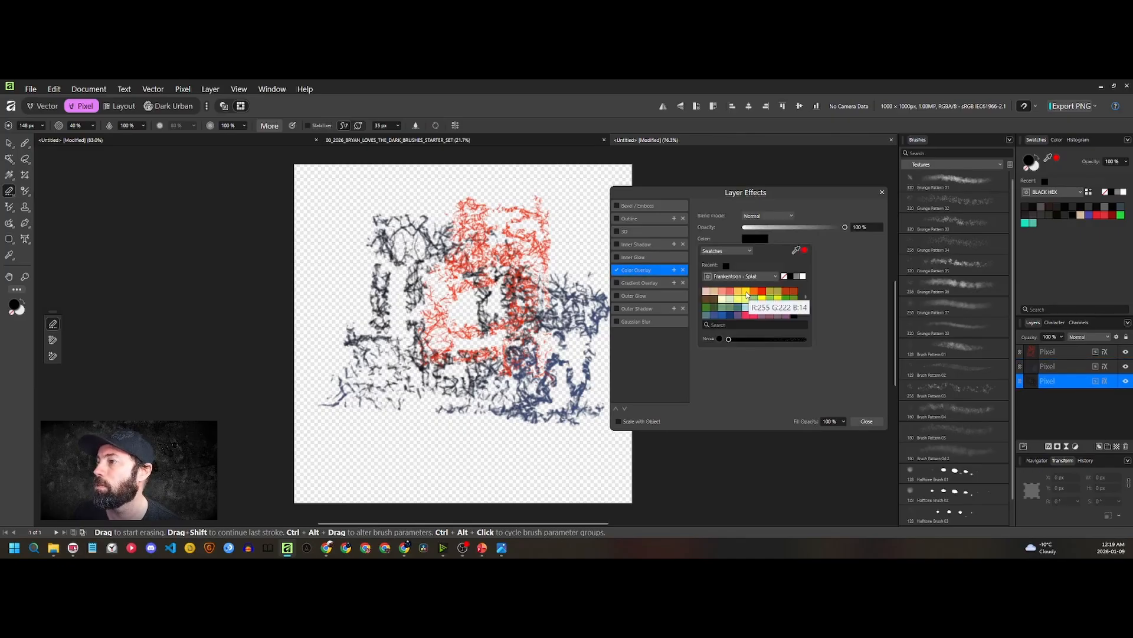
pyautogui.click(741, 294)
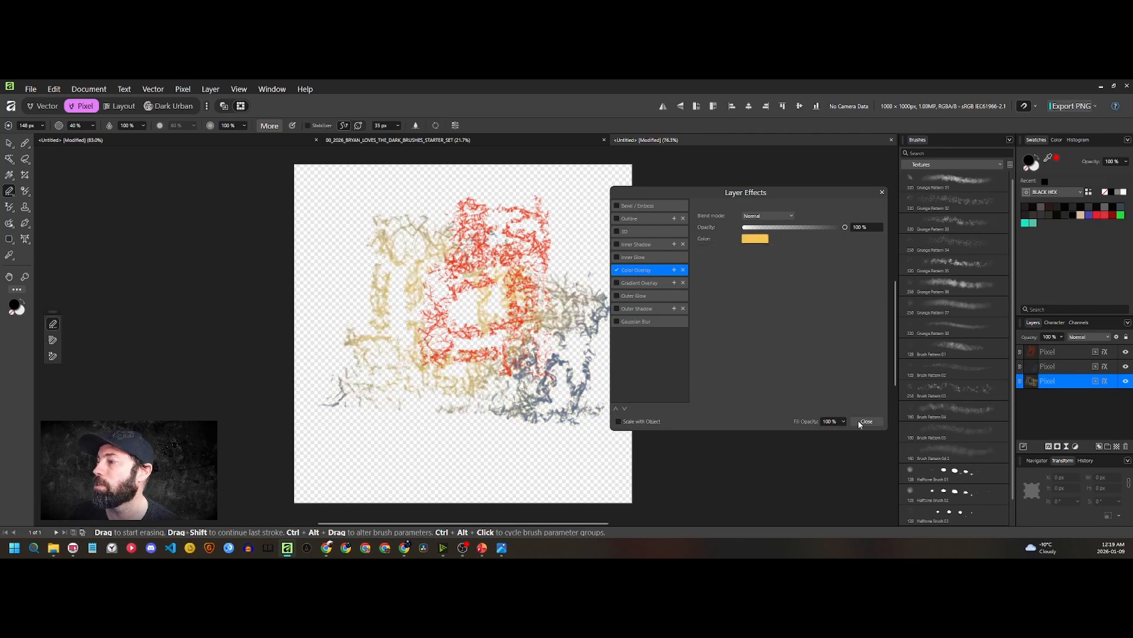
pyautogui.click(882, 192)
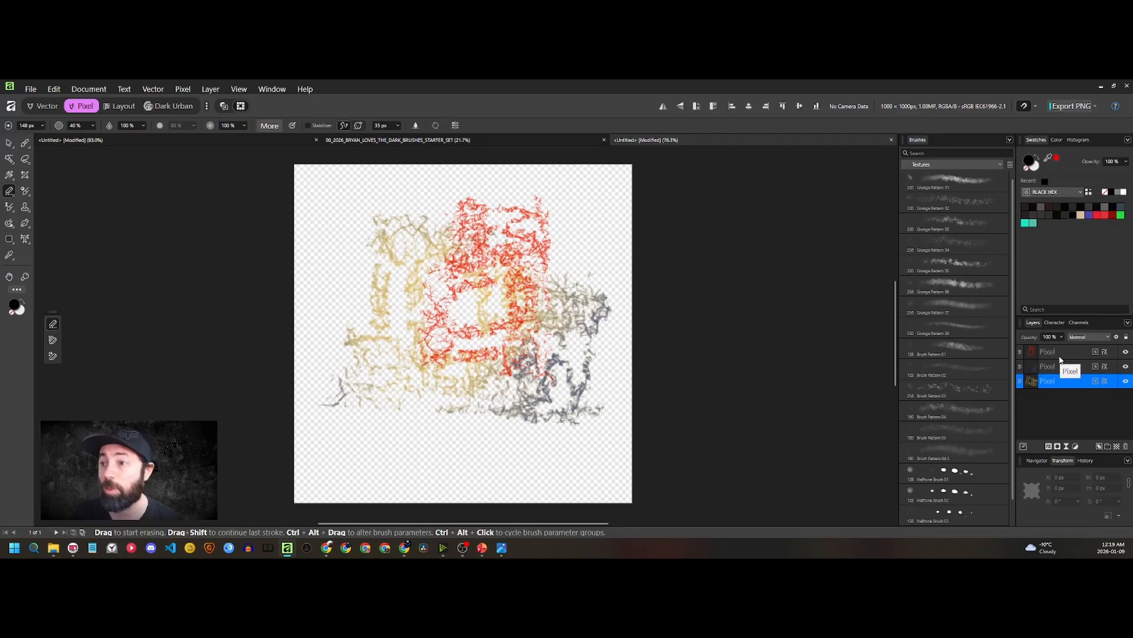
# Save the document in the 09 TEMPLATES folder as an Affinity file named 2026 01 08 brush_block_untitled.af
pyautogui.click(30, 90)
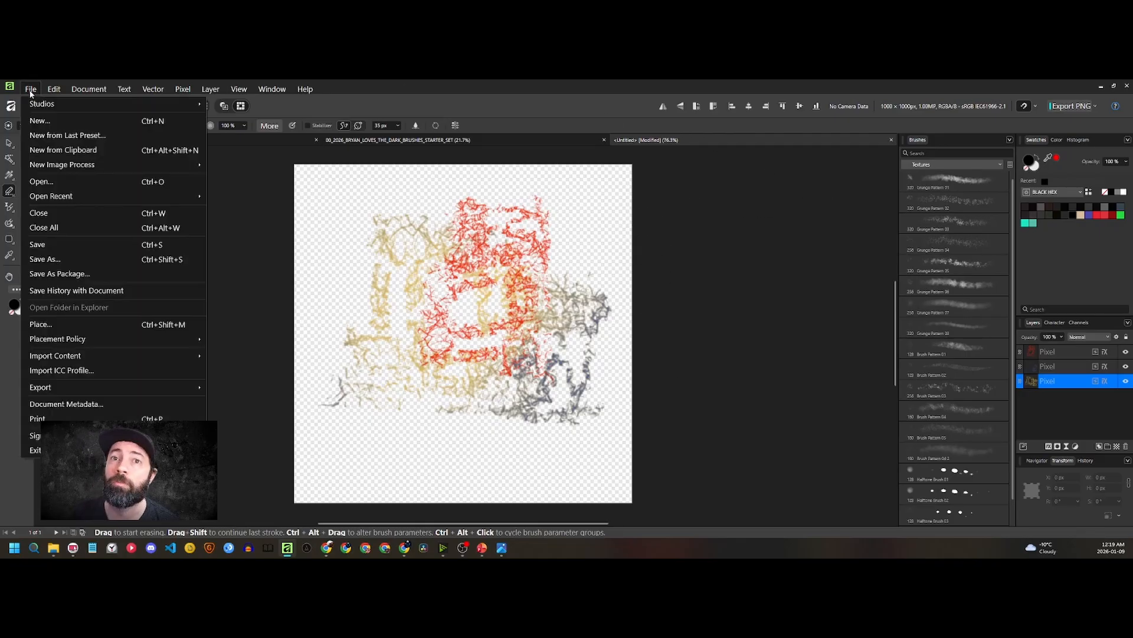
pyautogui.click(75, 247)
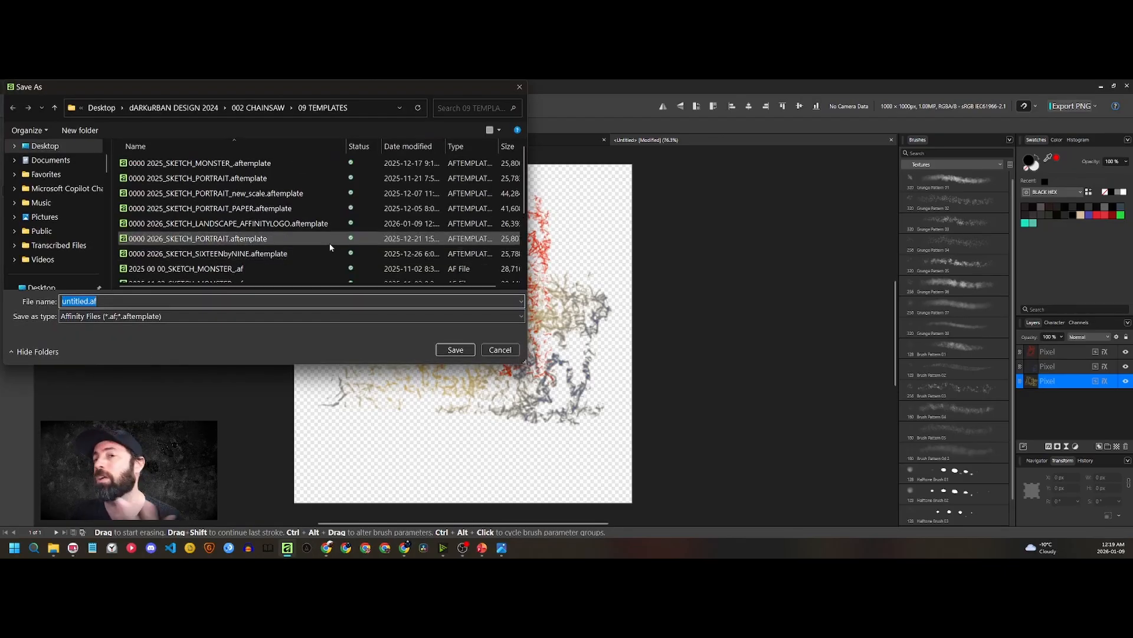
pyautogui.press('Home')
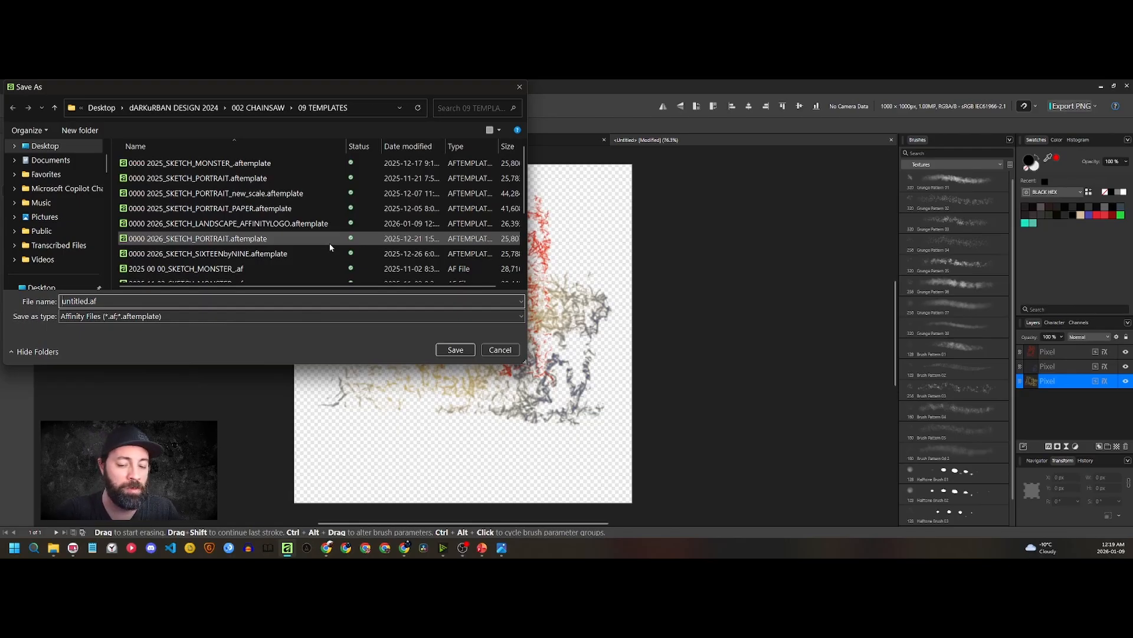
pyautogui.write('20')
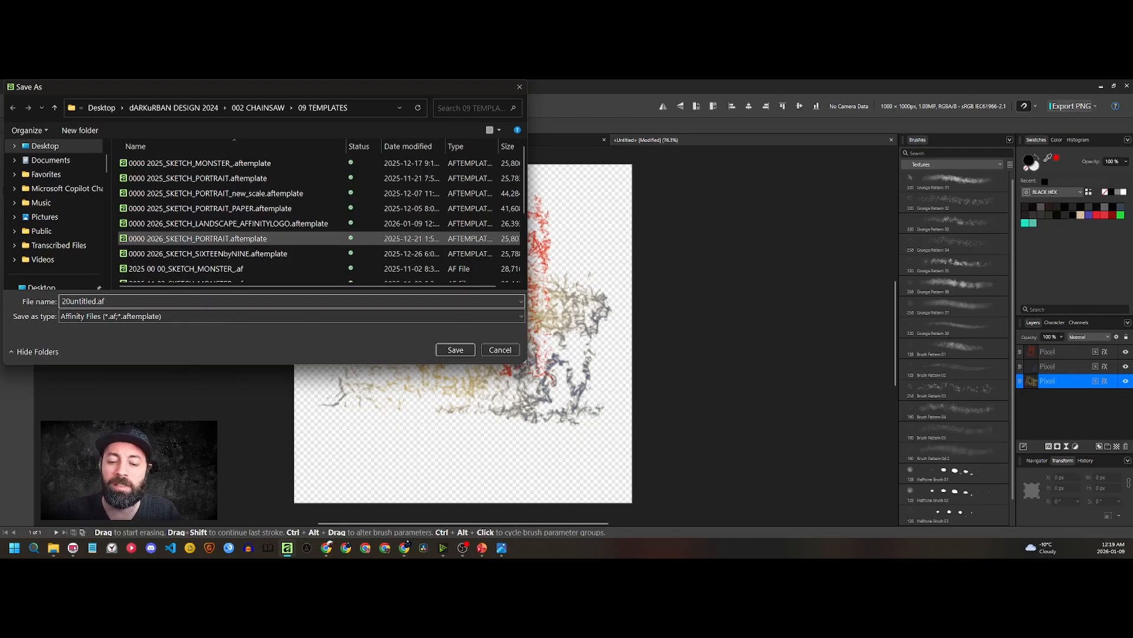
pyautogui.write('26 08')
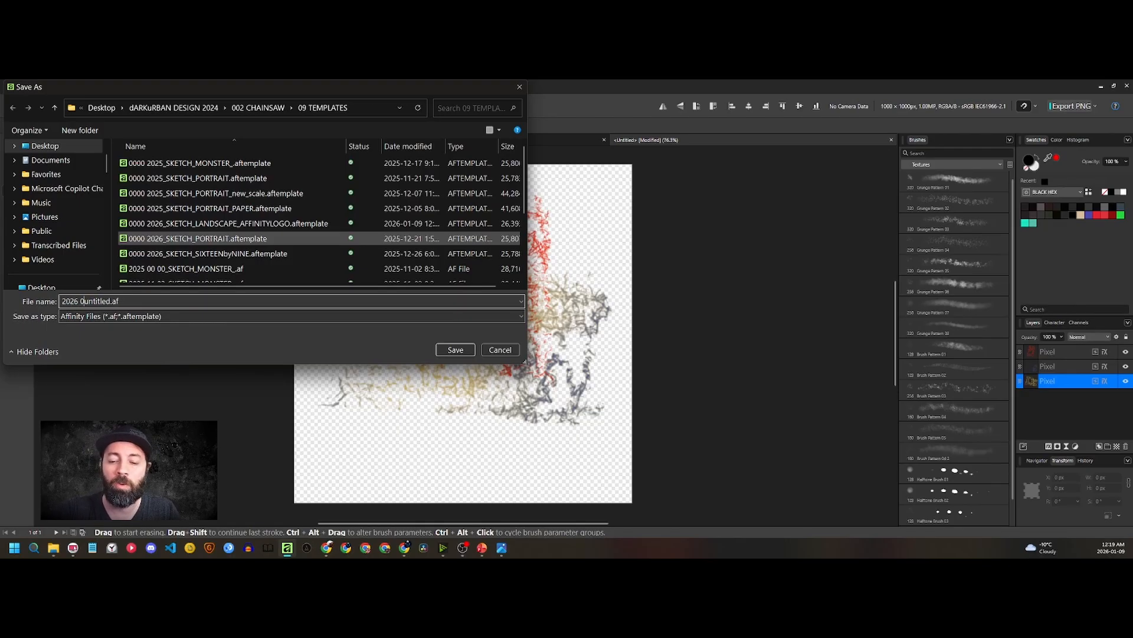
pyautogui.press('BackSpace')
pyautogui.press('BackSpace')
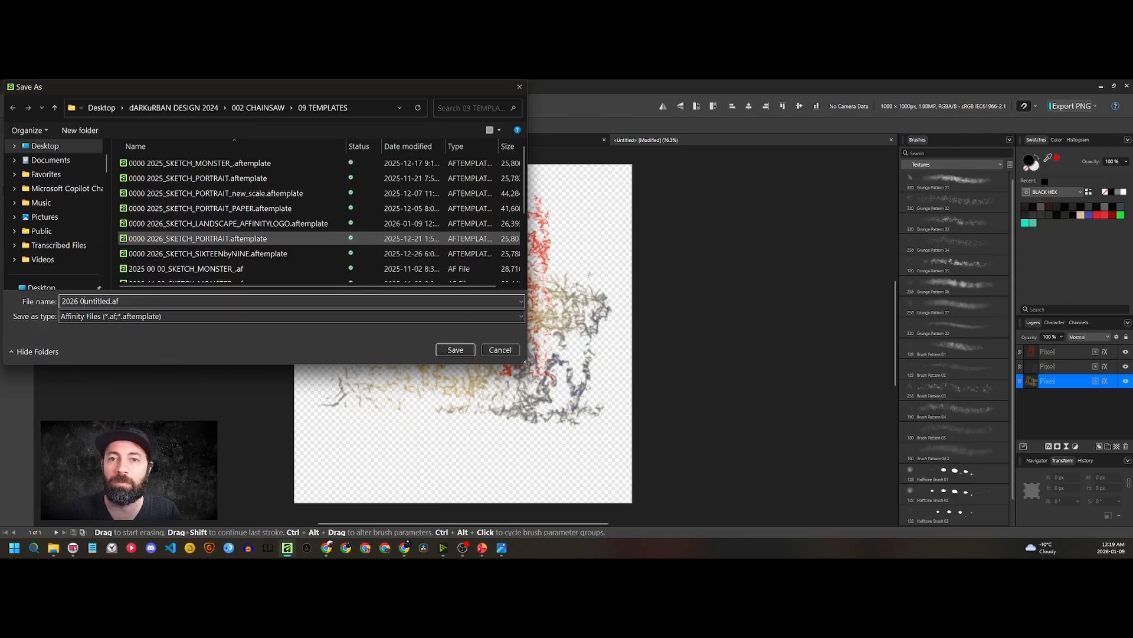
pyautogui.write('1 098')
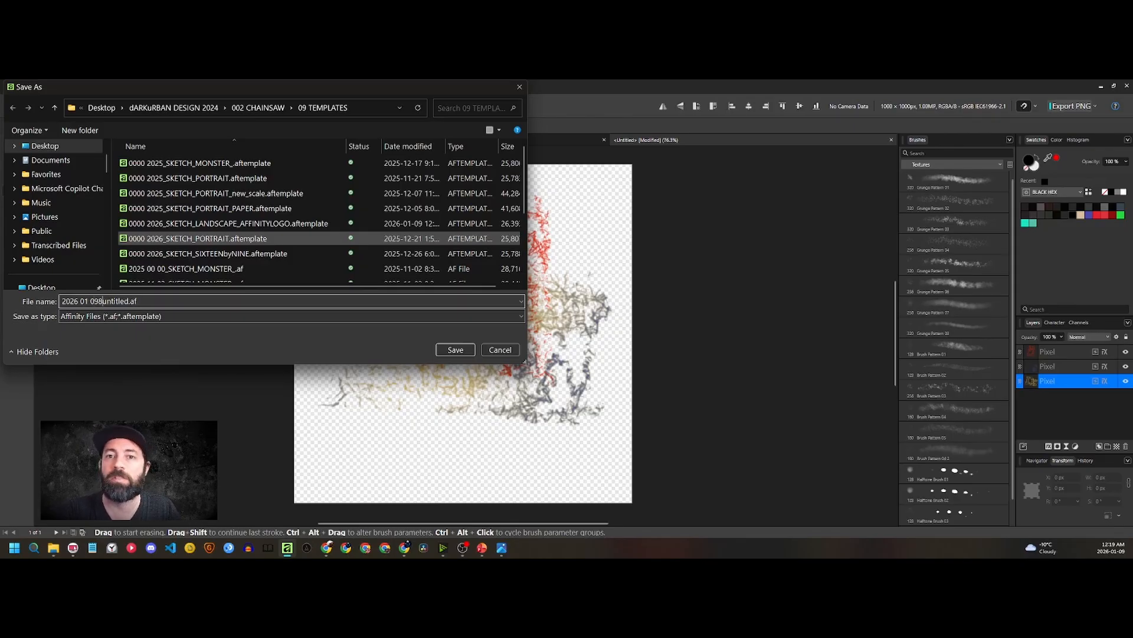
pyautogui.press('BackSpace')
pyautogui.press('BackSpace')
pyautogui.write('8 ')
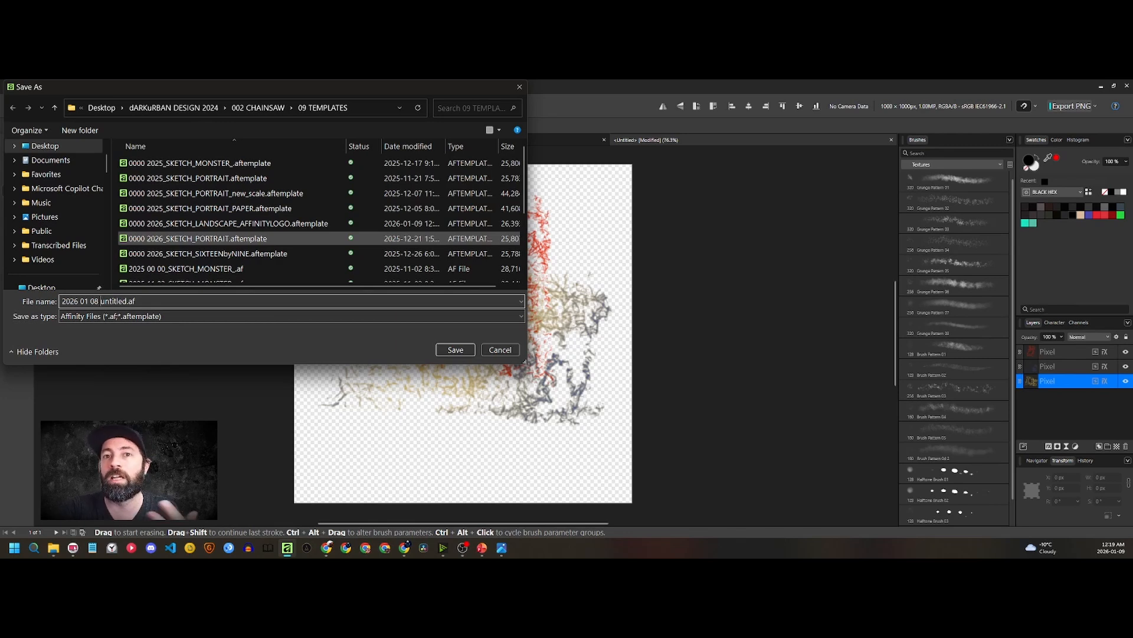
pyautogui.write('brush')
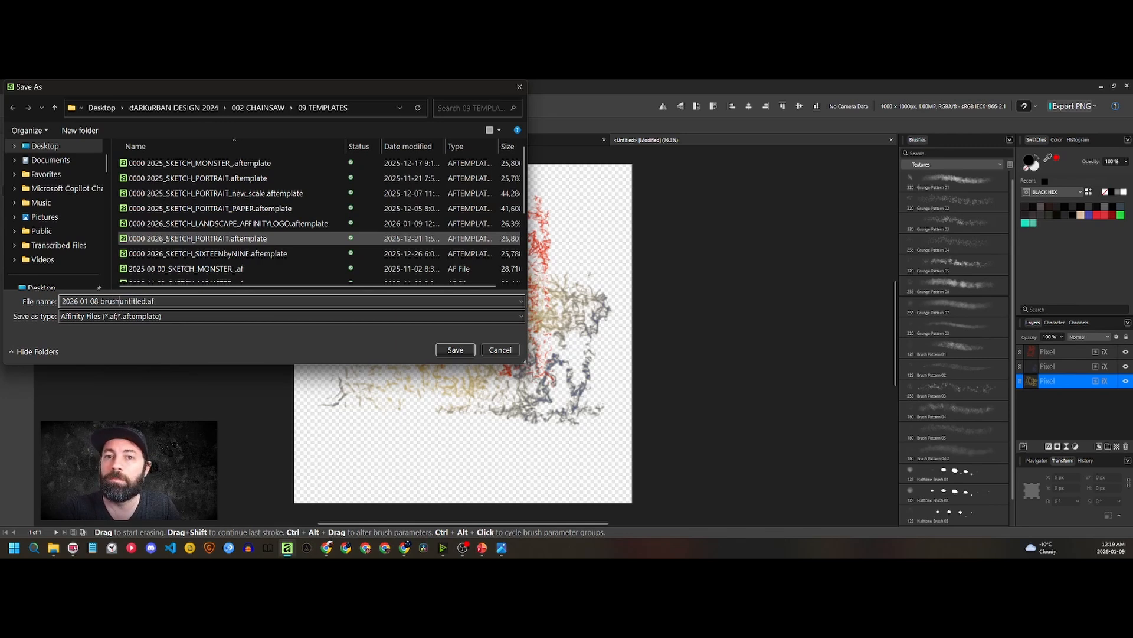
pyautogui.write('_')
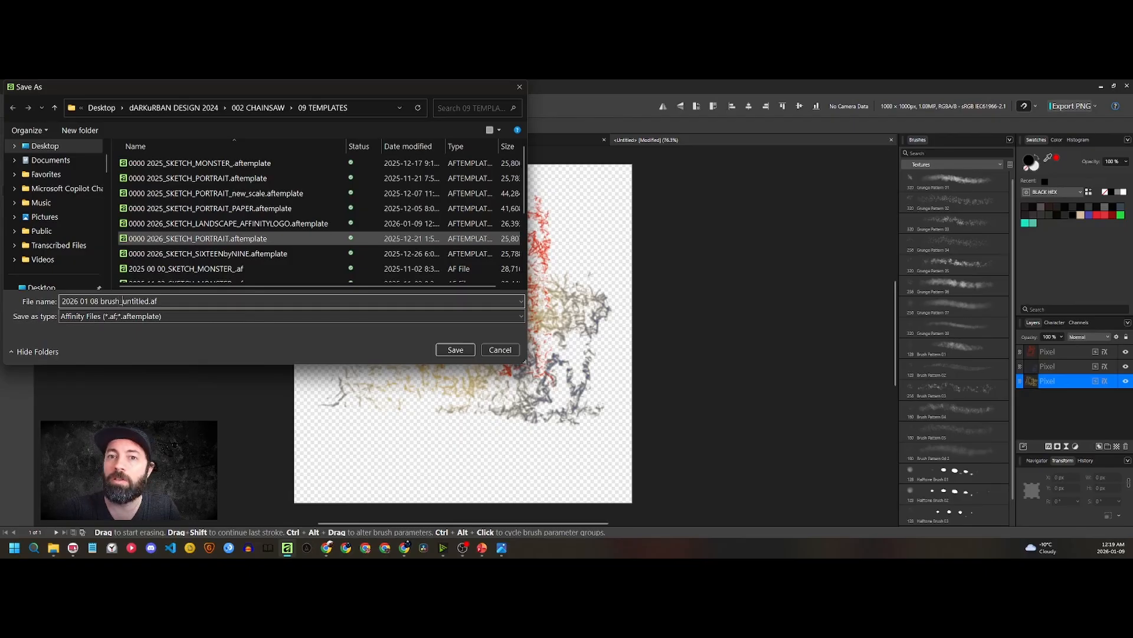
pyautogui.write('bloc')
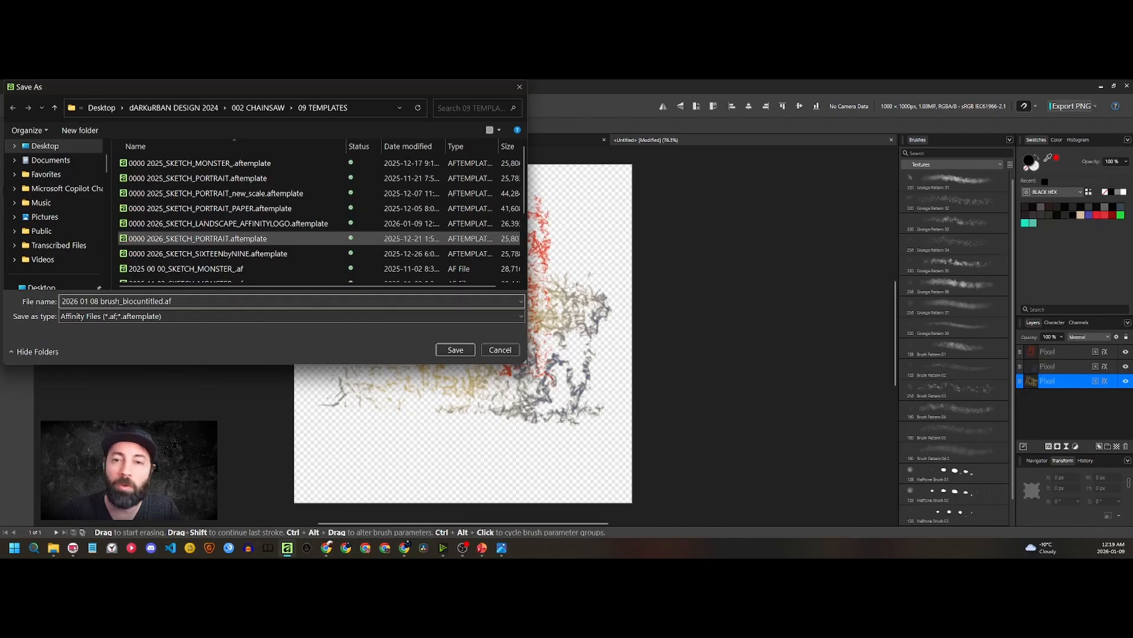
pyautogui.write('k_')
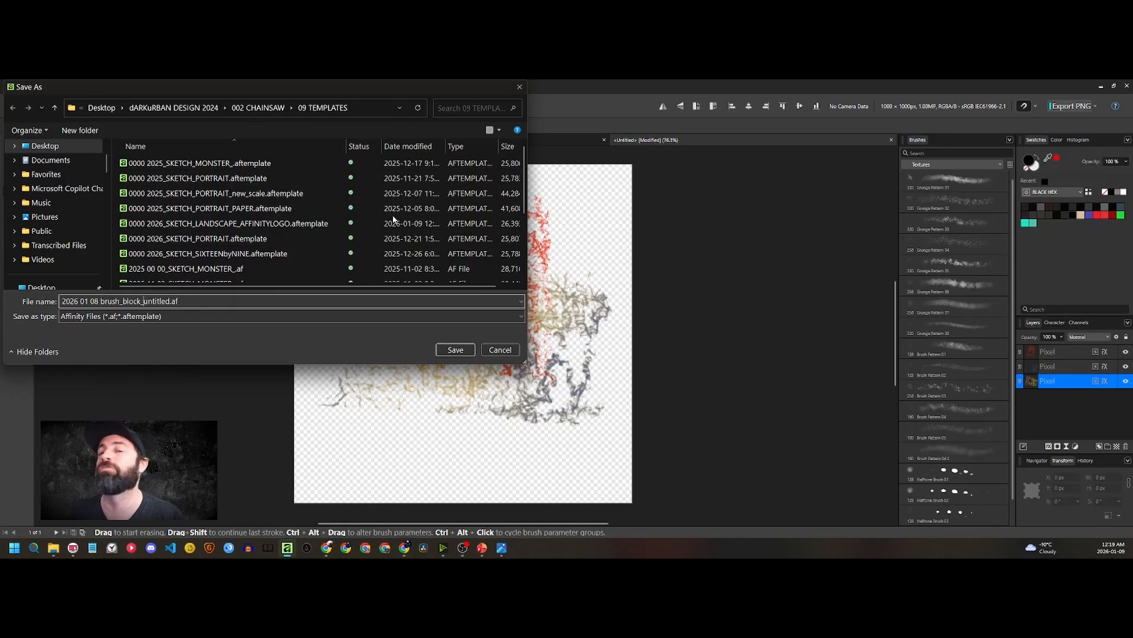
pyautogui.click(455, 349)
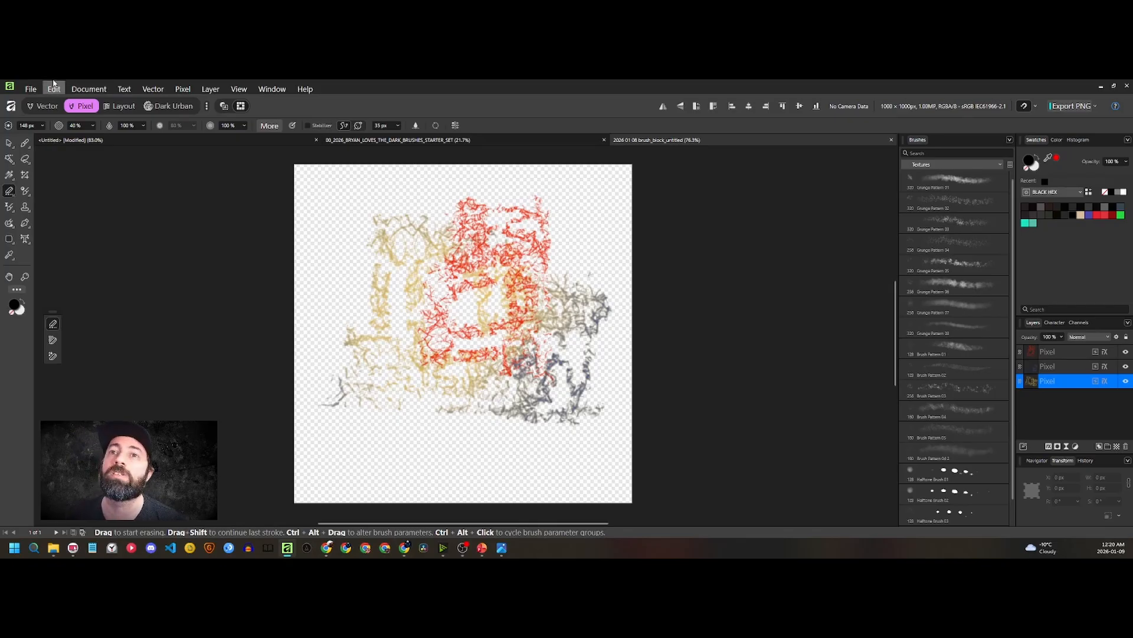
# Open the export settings for the document and choose PNG as the format
pyautogui.click(31, 88)
pyautogui.moveTo(30, 90)
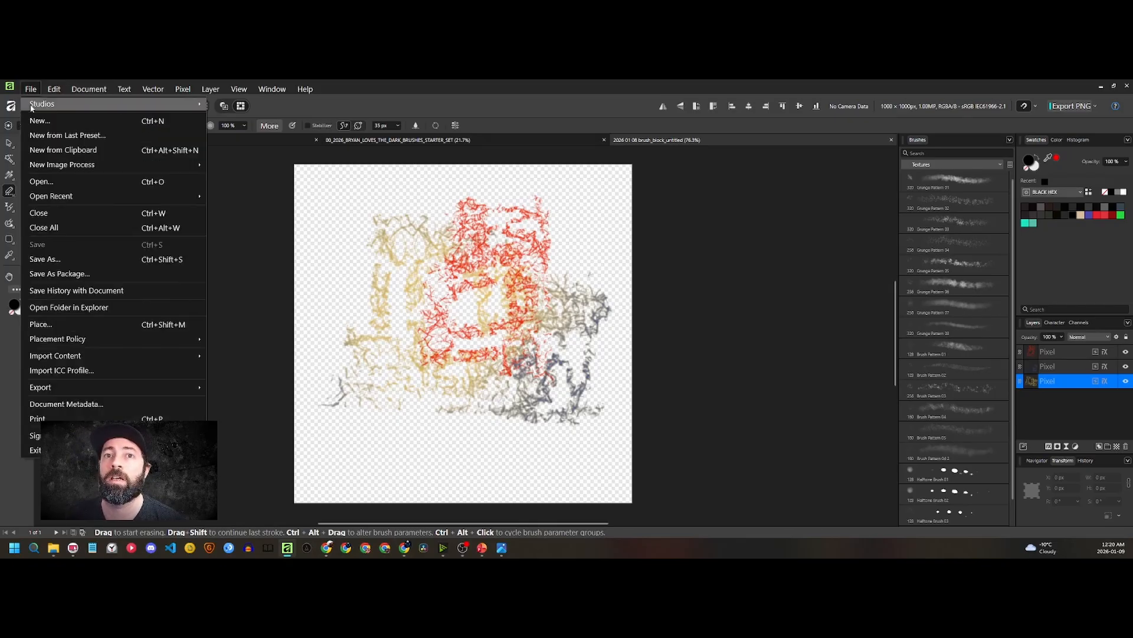
pyautogui.moveTo(71, 390)
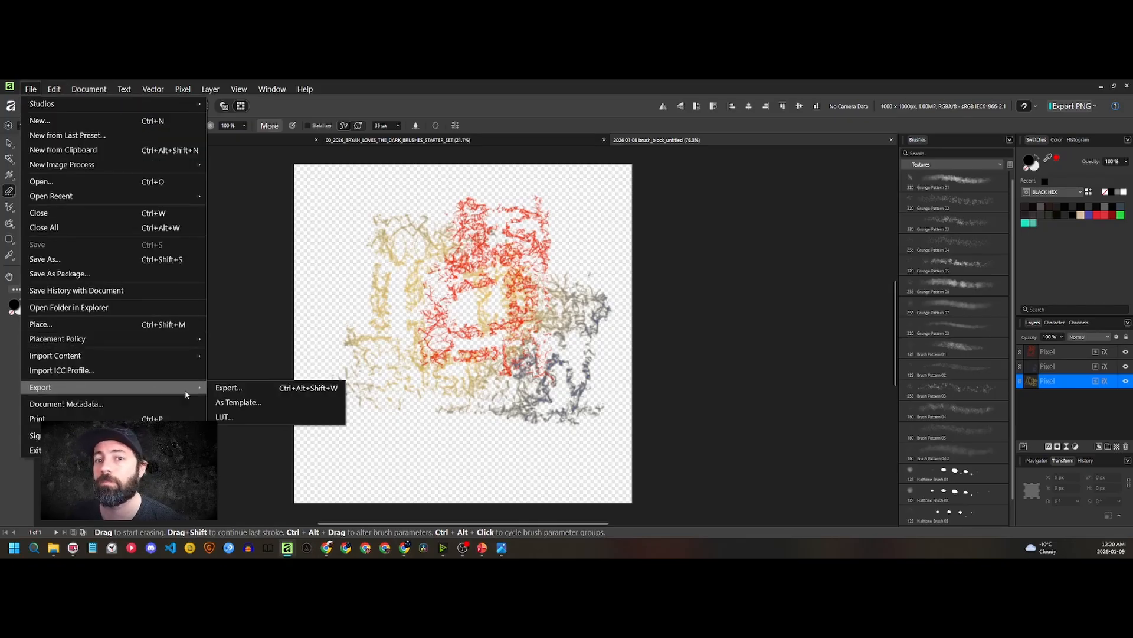
pyautogui.click(228, 385)
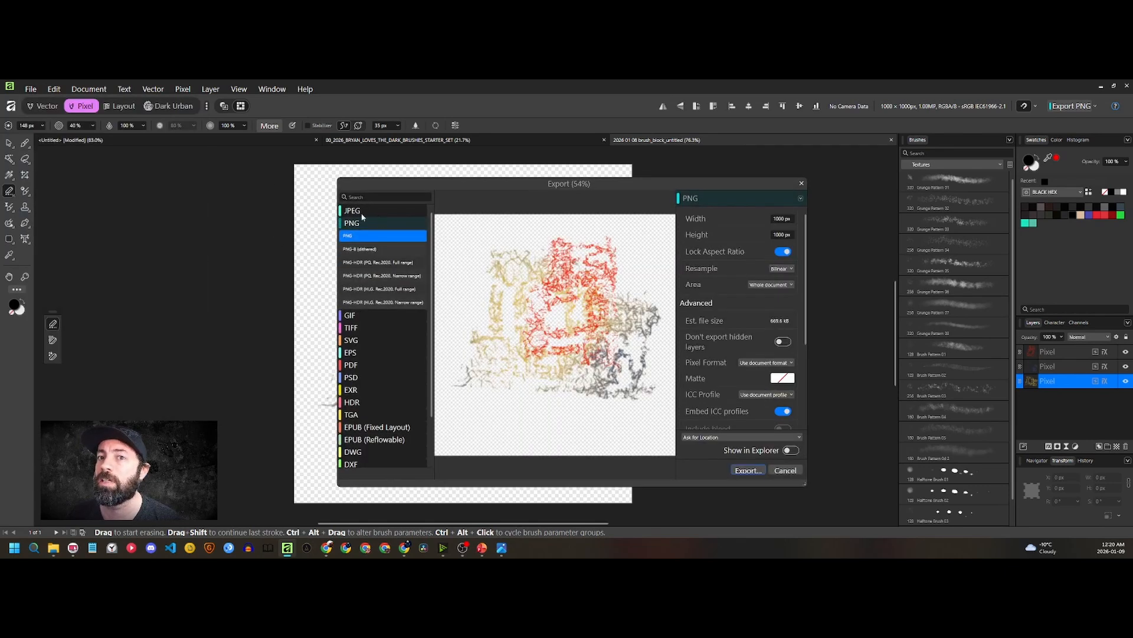
pyautogui.click(354, 224)
pyautogui.click(351, 223)
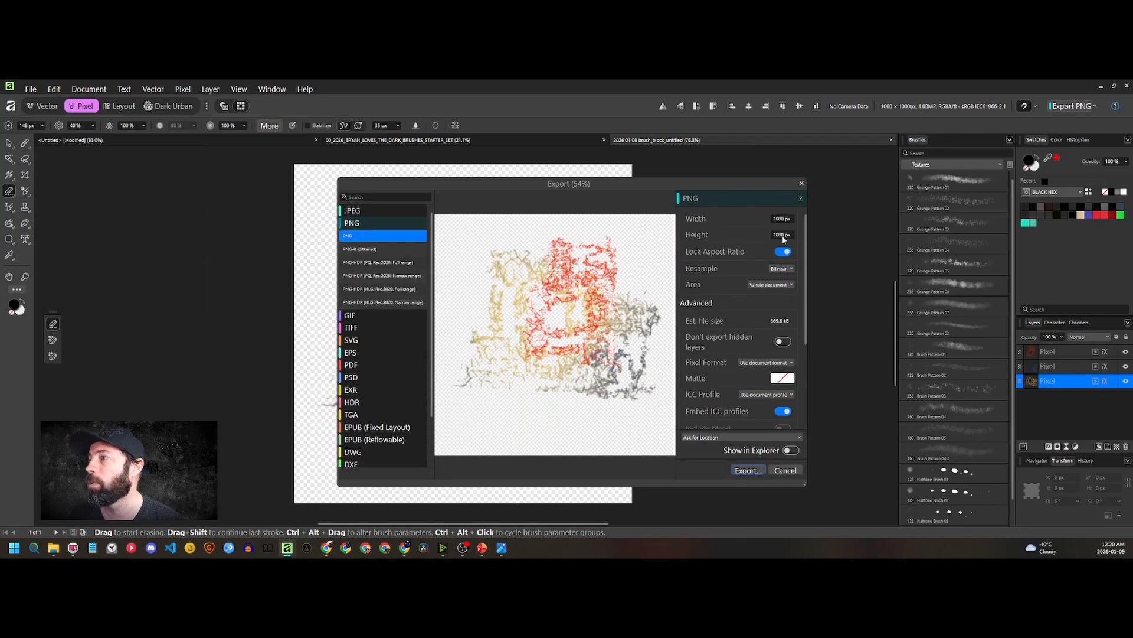
# Review the PNG export options and set the export area to Whole document
pyautogui.scroll(-3, 768, 280)
pyautogui.scroll(-5, 767, 275)
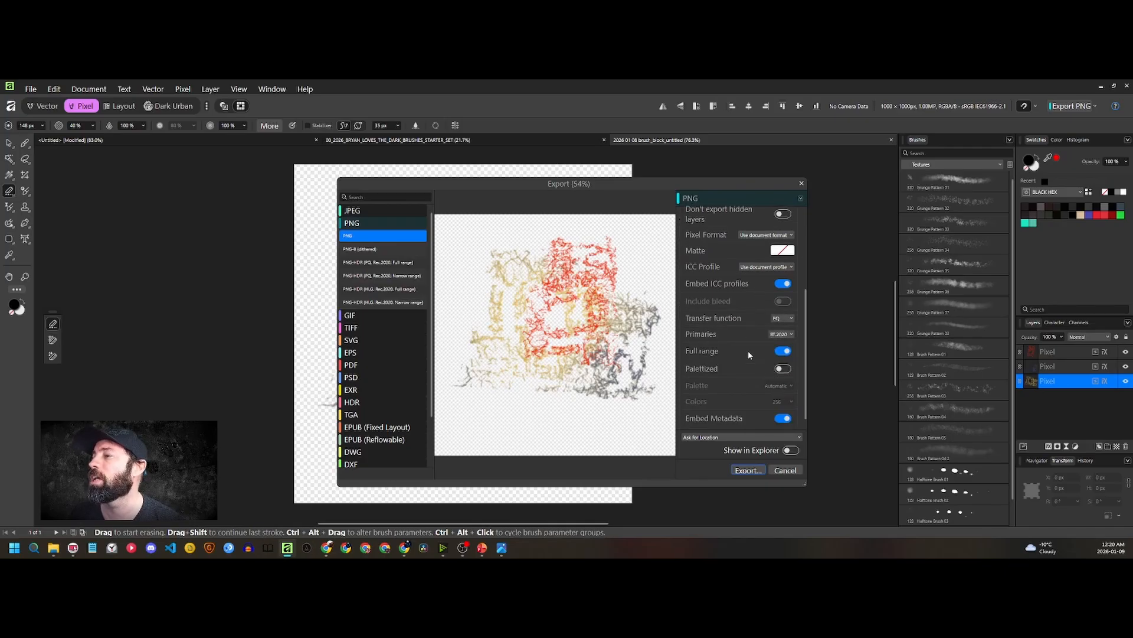
pyautogui.scroll(1, 738, 348)
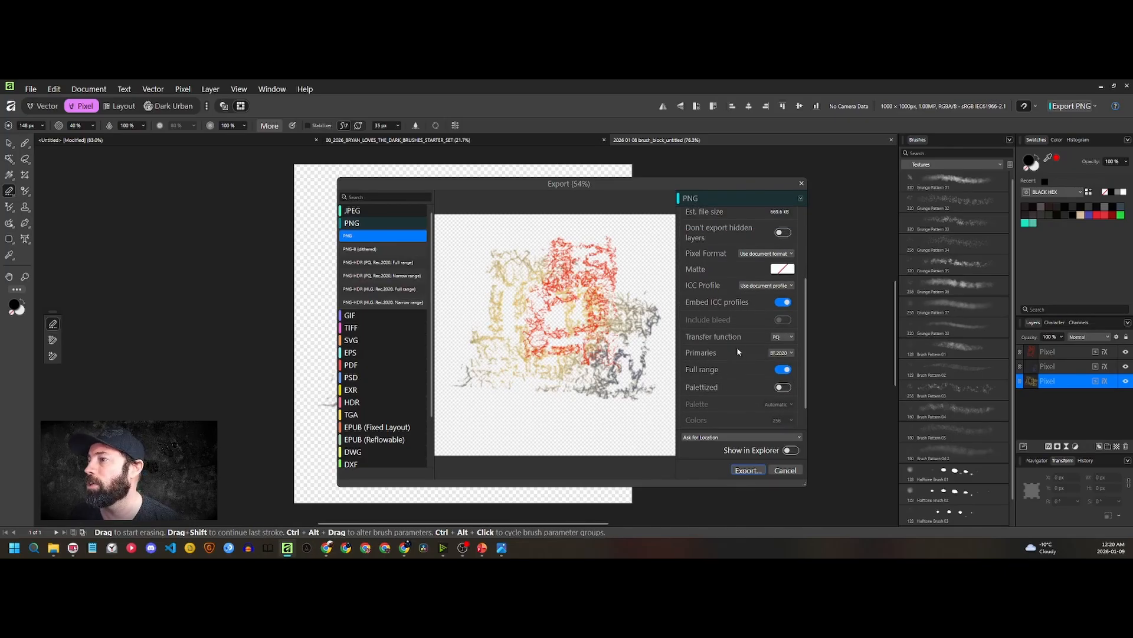
pyautogui.scroll(5, 735, 341)
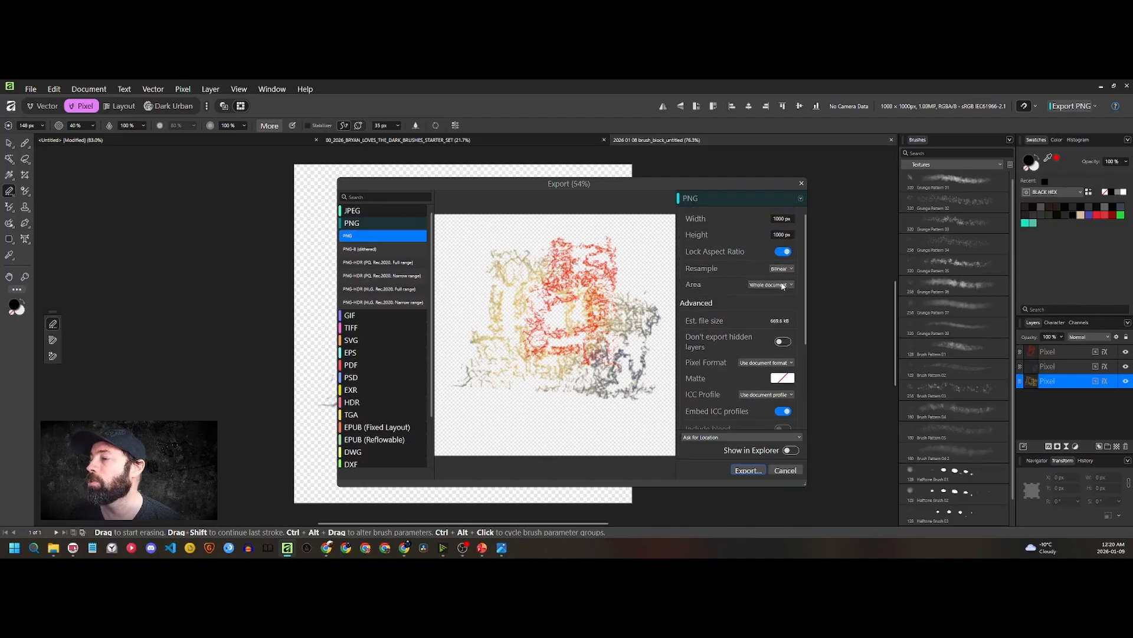
pyautogui.click(783, 285)
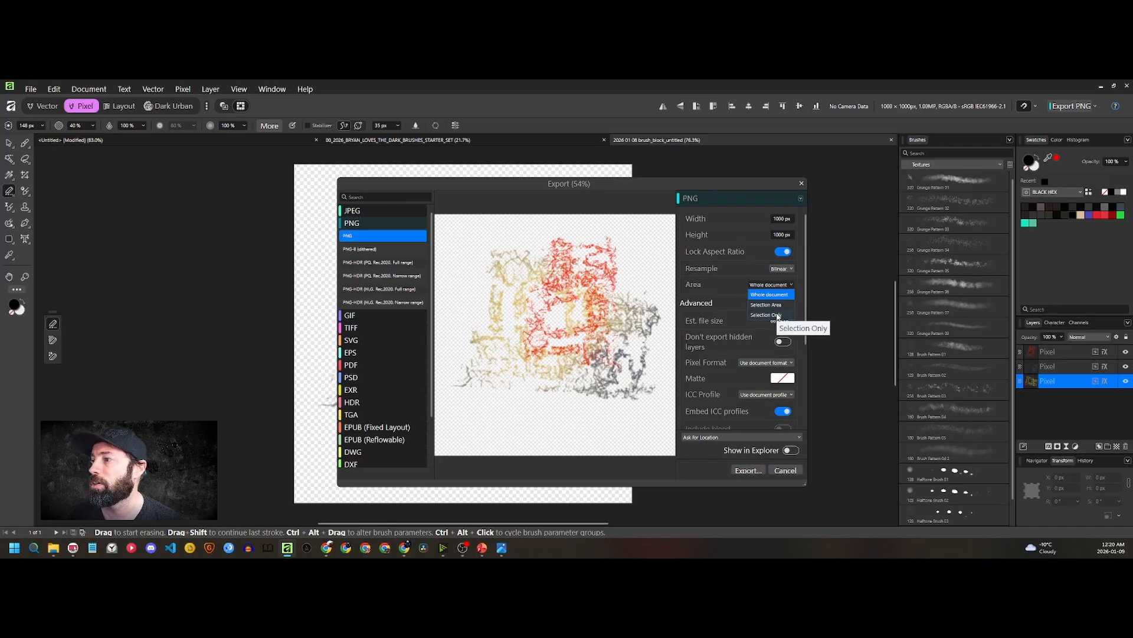
pyautogui.click(776, 292)
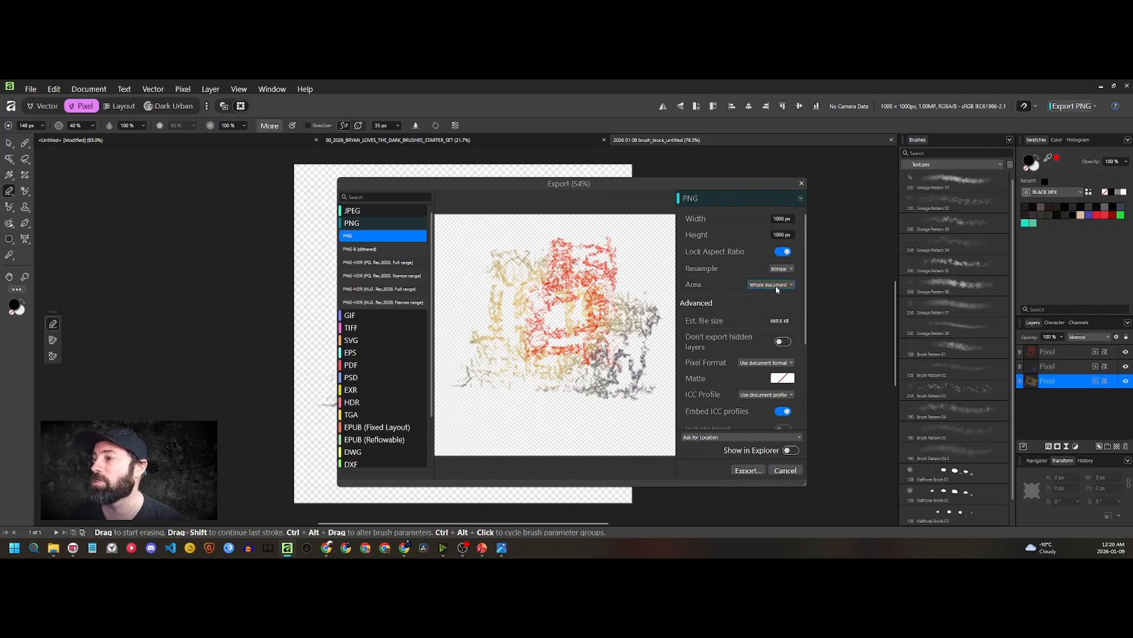
pyautogui.scroll(-2, 724, 318)
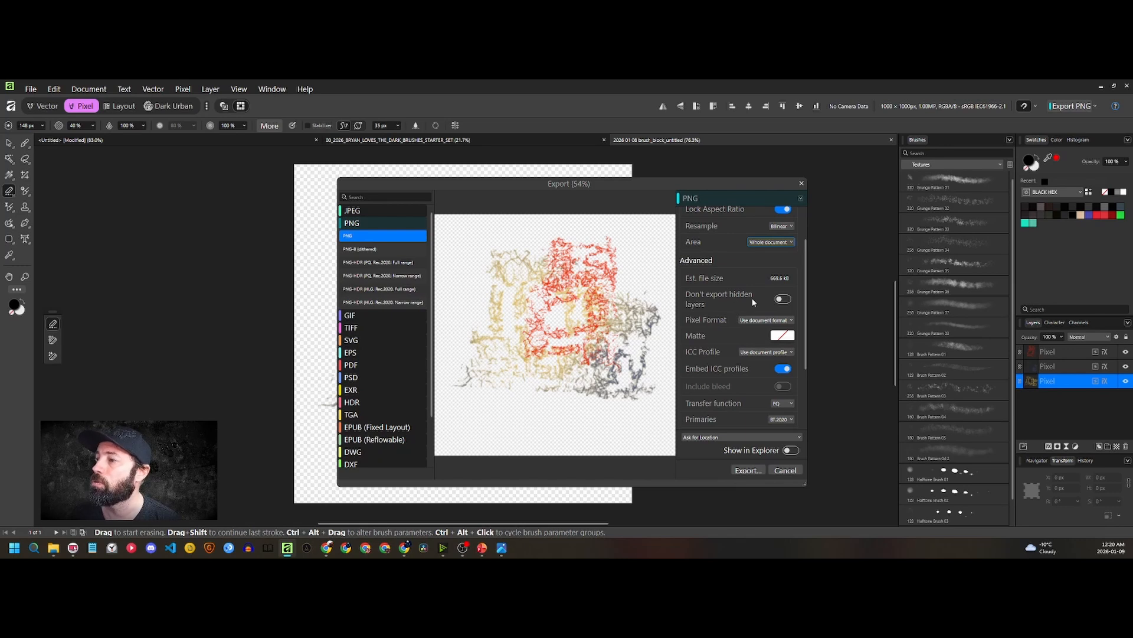
pyautogui.scroll(-1, 754, 304)
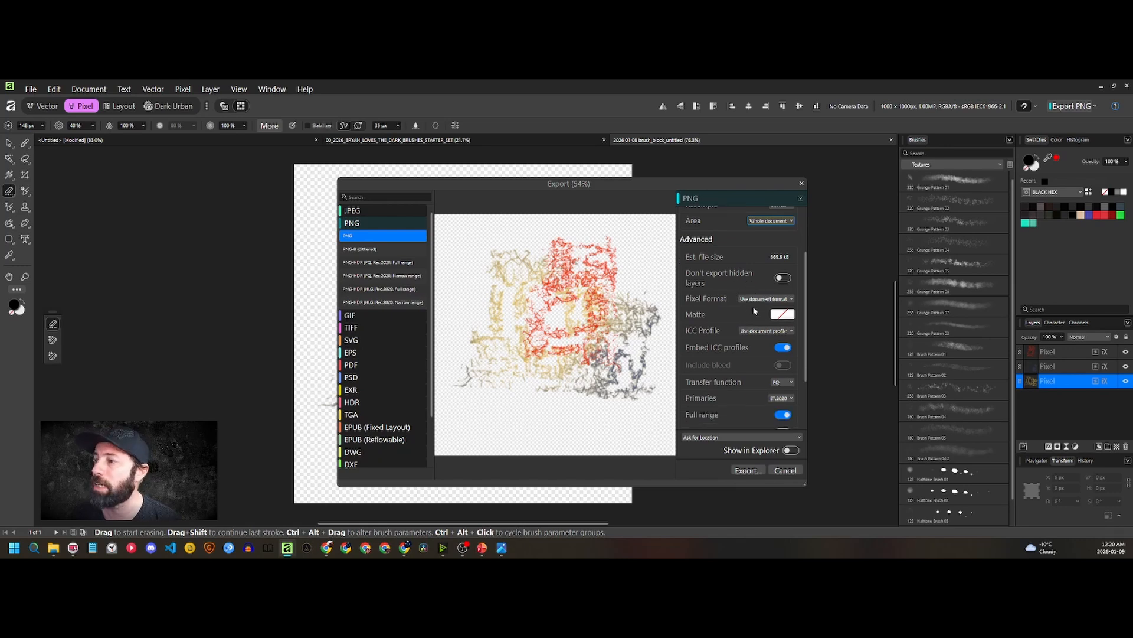
pyautogui.scroll(-1, 752, 306)
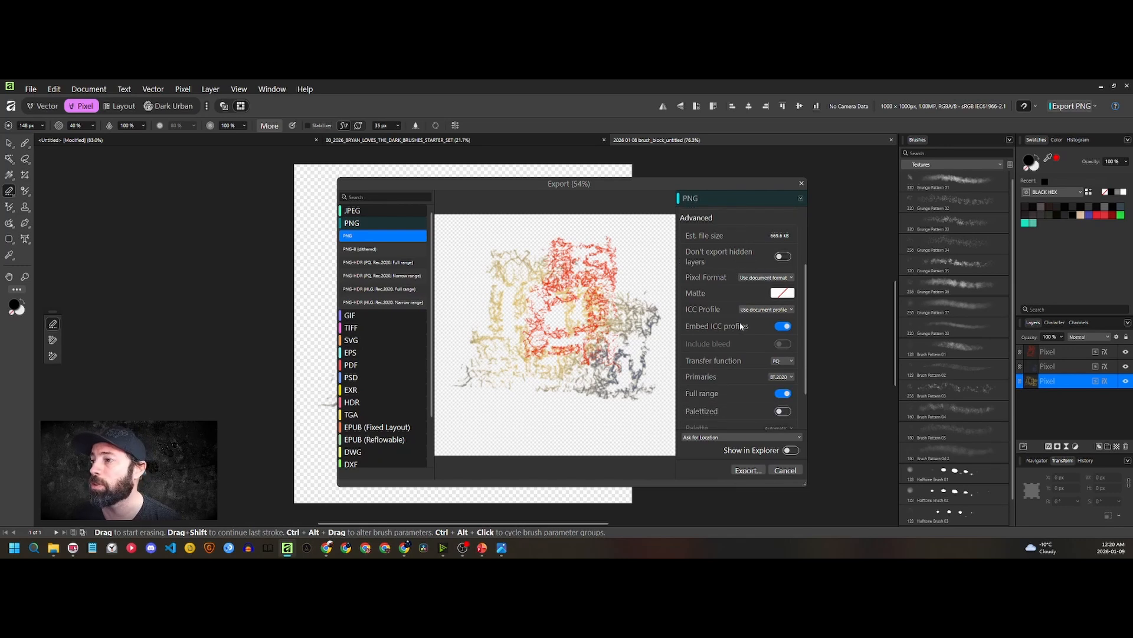
pyautogui.scroll(-2, 739, 348)
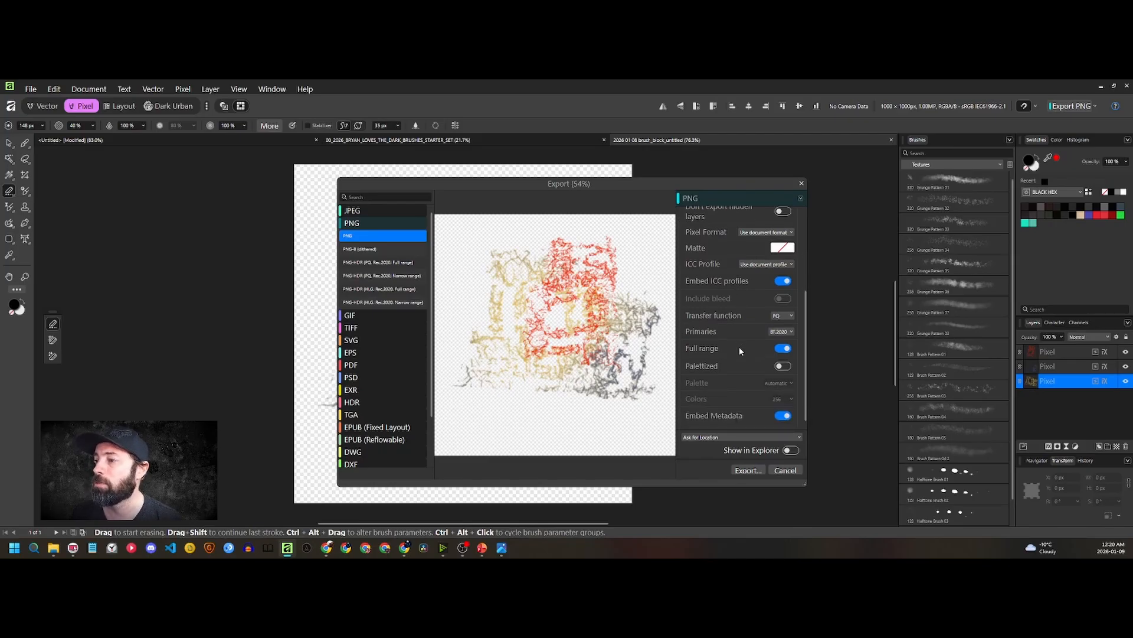
# Start the PNG export and choose the 0000 2026 BRUSH STARTERS folder inside 2024 SKETCHBOOK as its destination
pyautogui.click(746, 469)
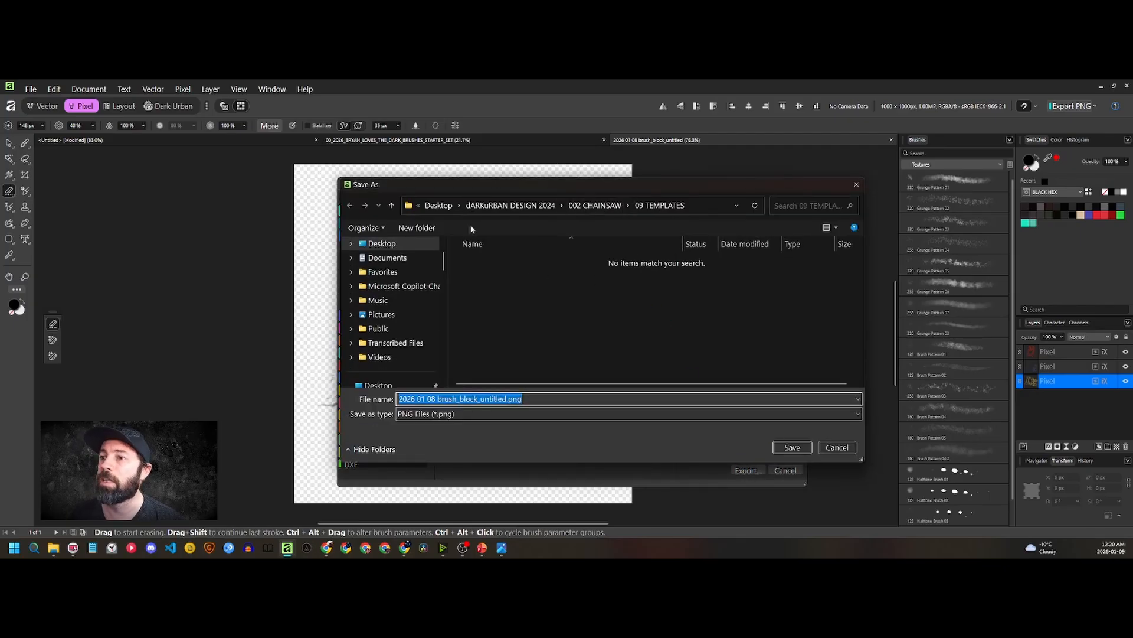
pyautogui.scroll(2, 411, 310)
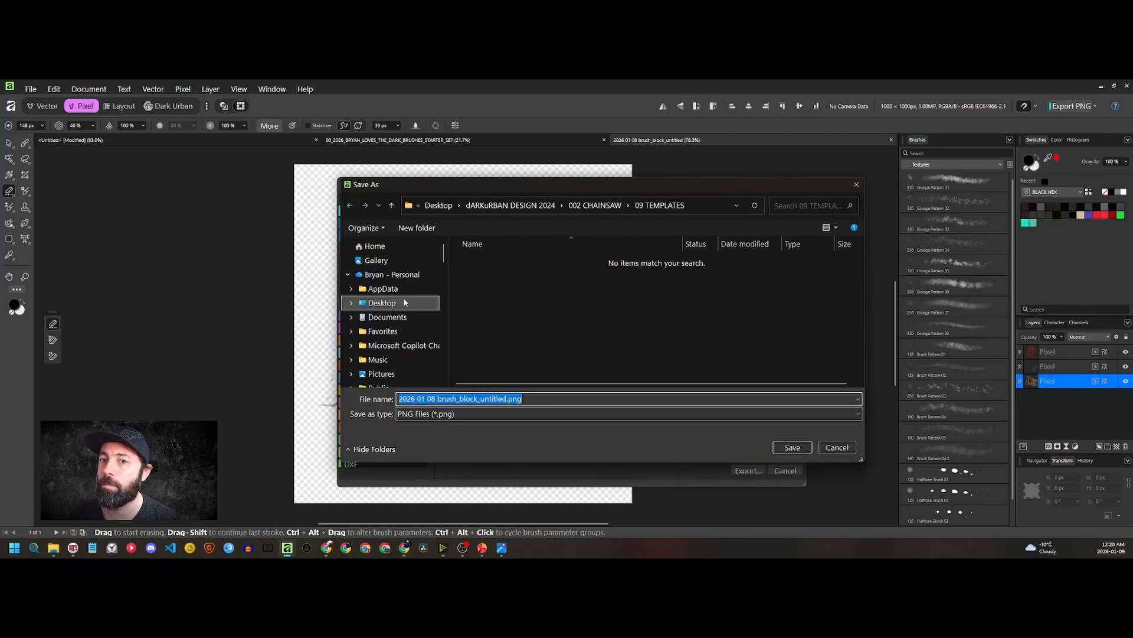
pyautogui.scroll(-5, 406, 304)
pyautogui.scroll(-3, 403, 304)
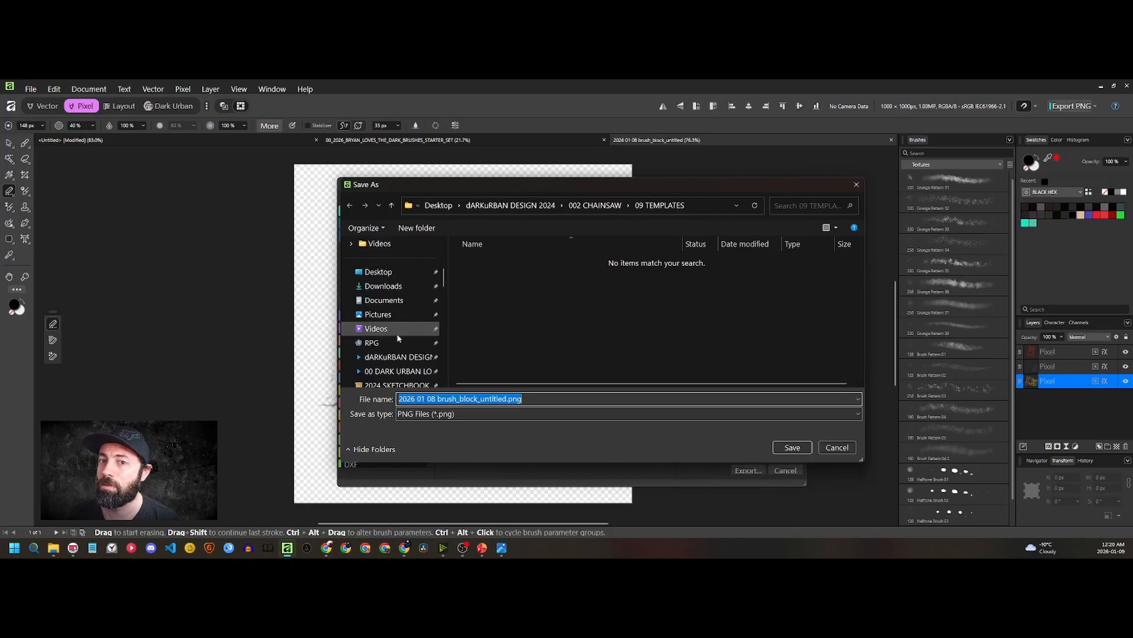
pyautogui.click(400, 302)
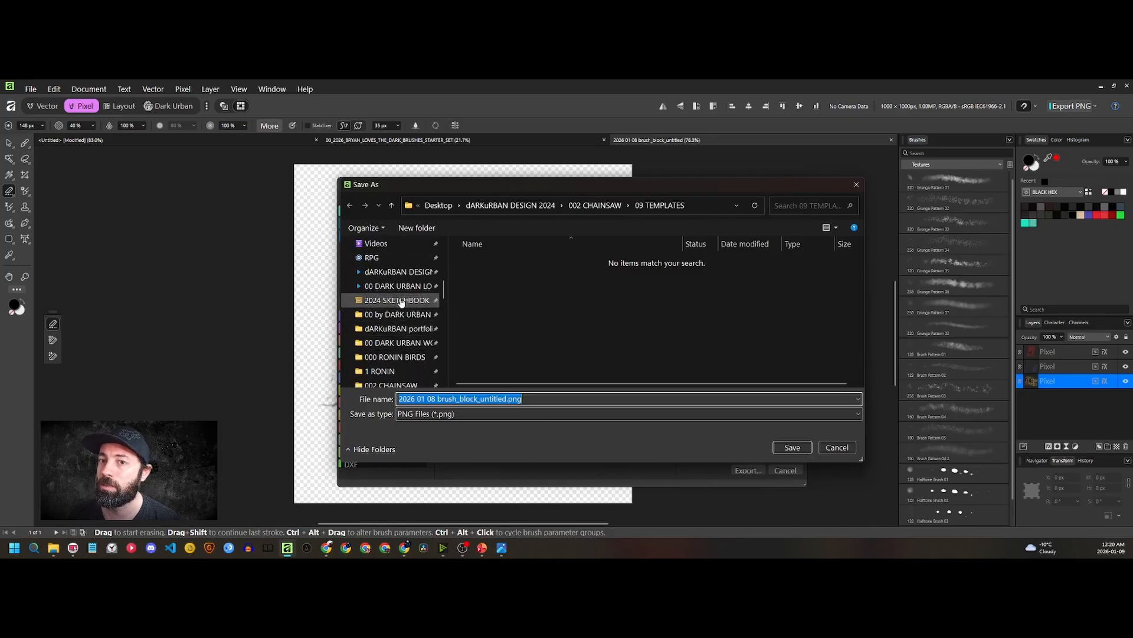
pyautogui.doubleClick(496, 289)
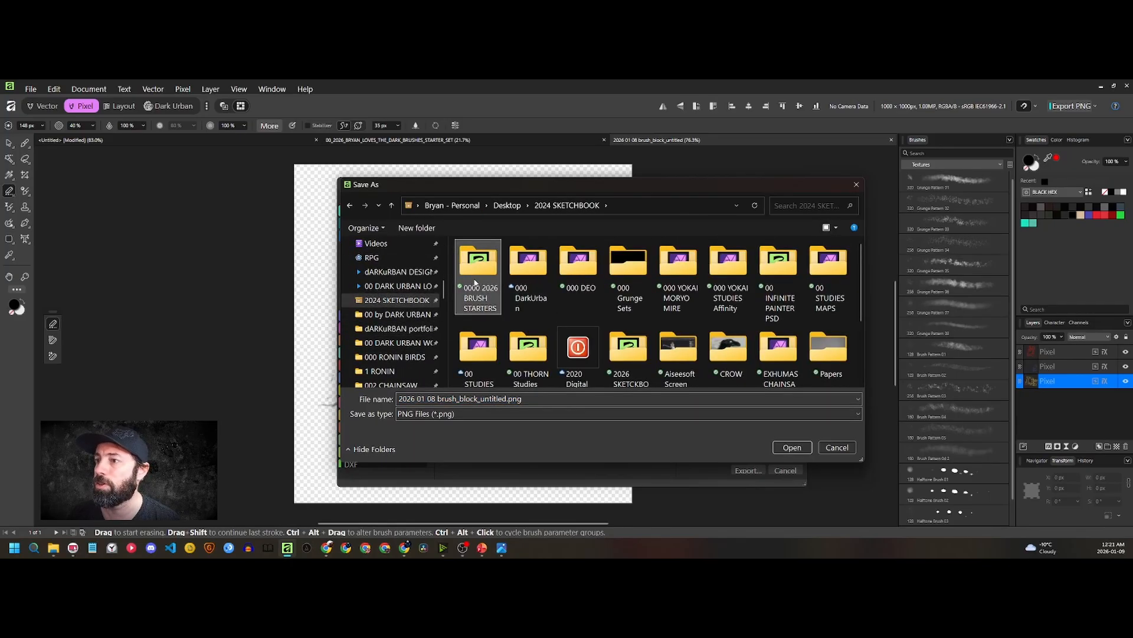
# Reuse the existing brush starter's file name, change it to 2026_BRUSH_STARTER_2_block.png, and save the exported PNG
pyautogui.click(479, 295)
pyautogui.click(482, 399)
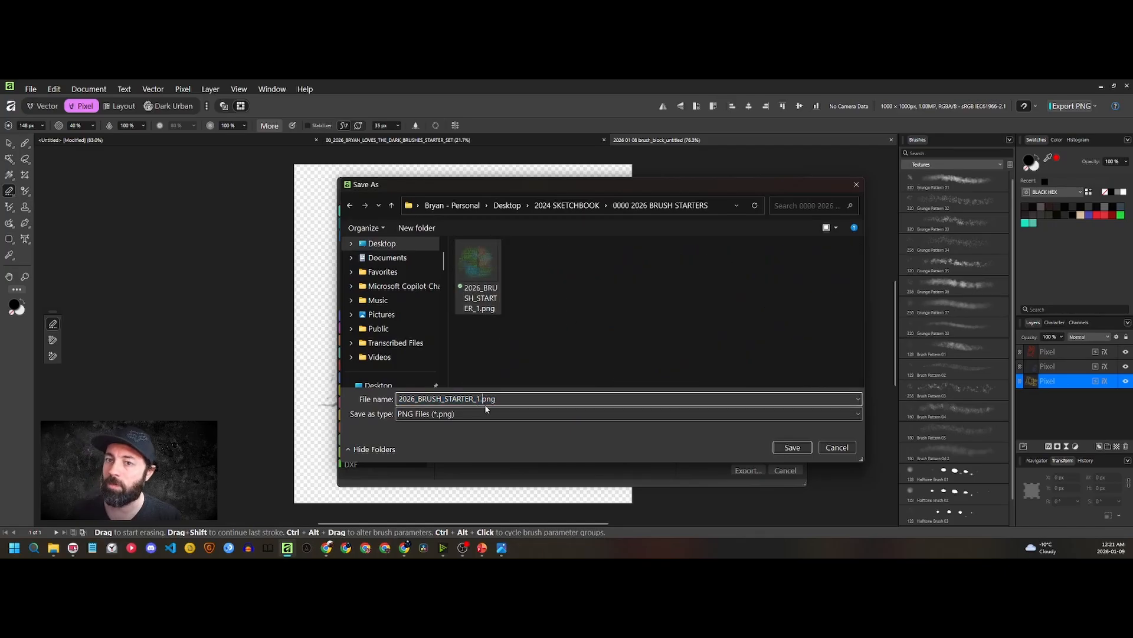
pyautogui.hotkey('shift', 'Left')
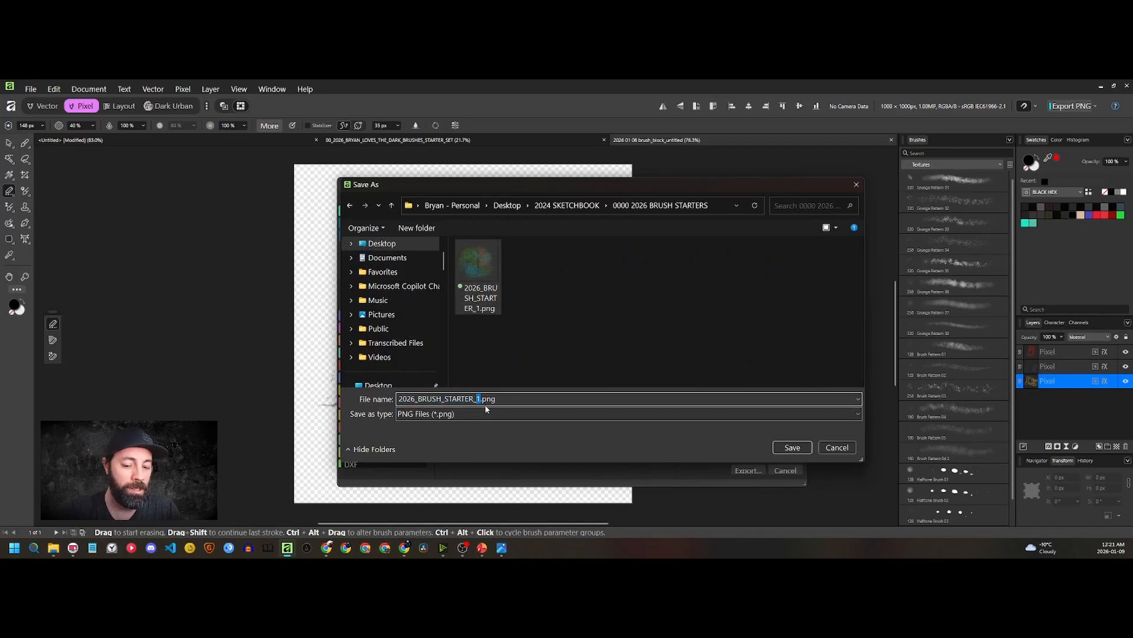
pyautogui.write('2_block')
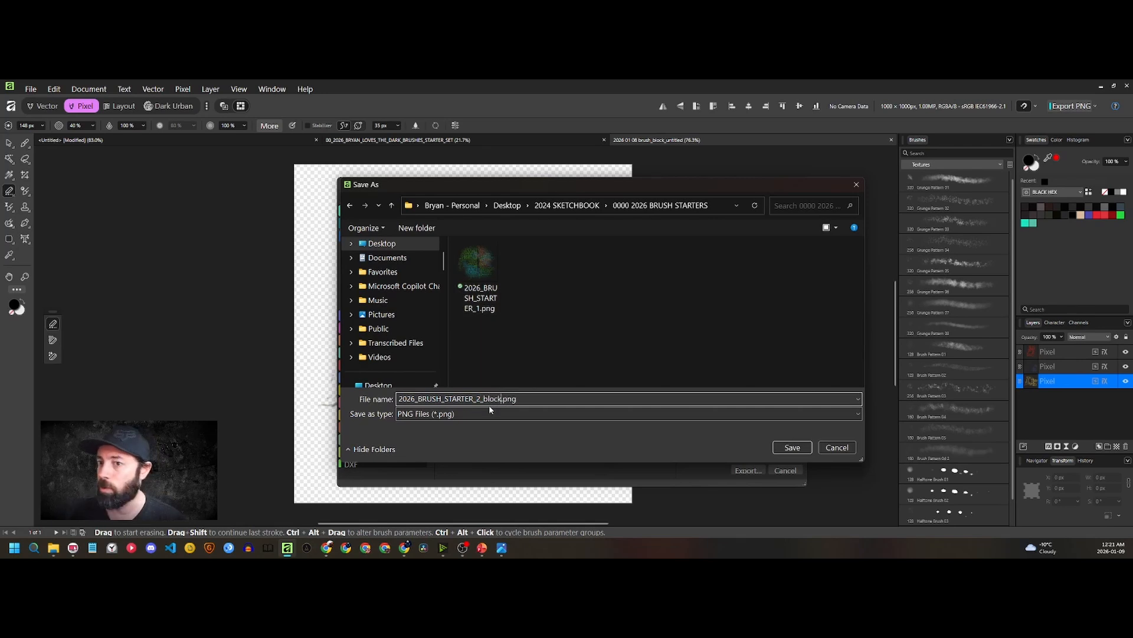
pyautogui.click(778, 448)
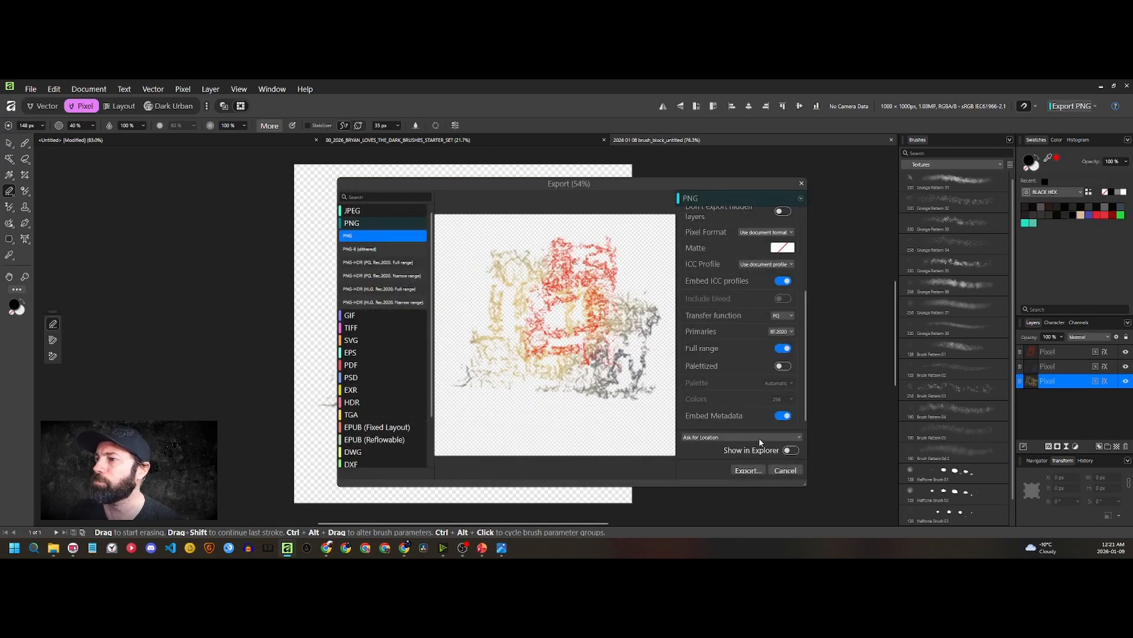
# Check the UNDeAD Brushes starter set document, and switch back to the untitled test document
pyautogui.click(494, 140)
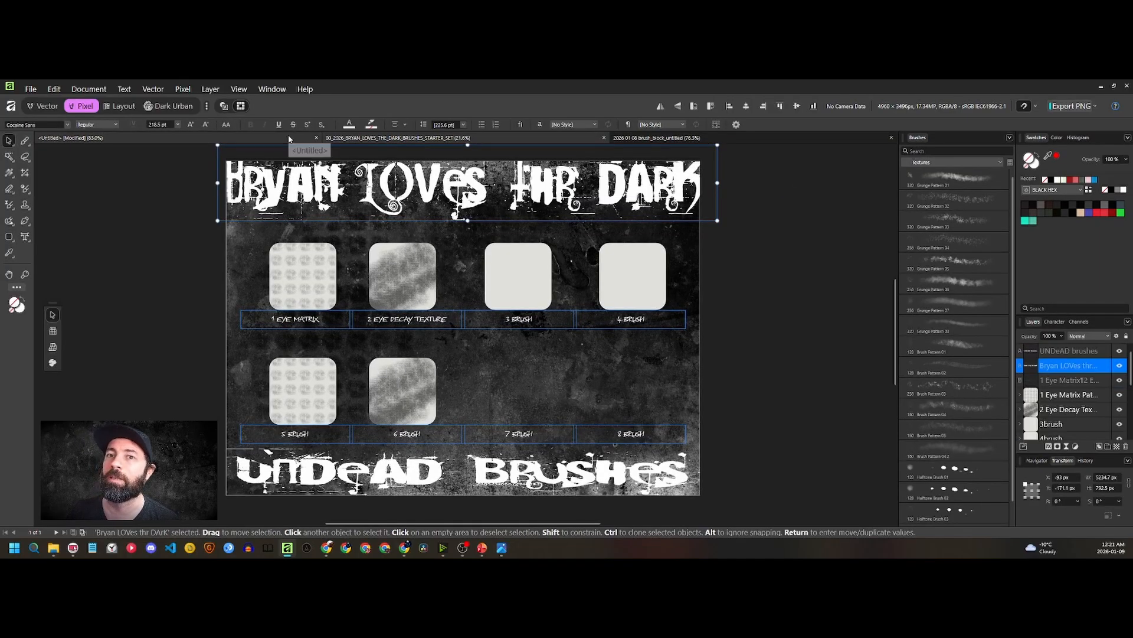
pyautogui.click(289, 138)
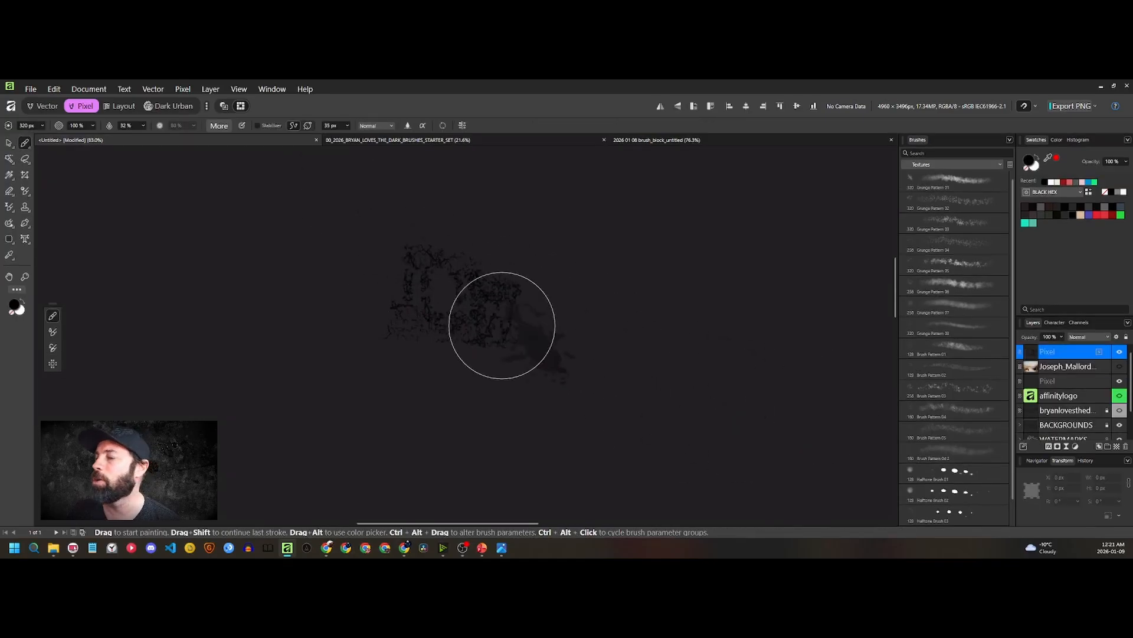
pyautogui.scroll(-5, 436, 291)
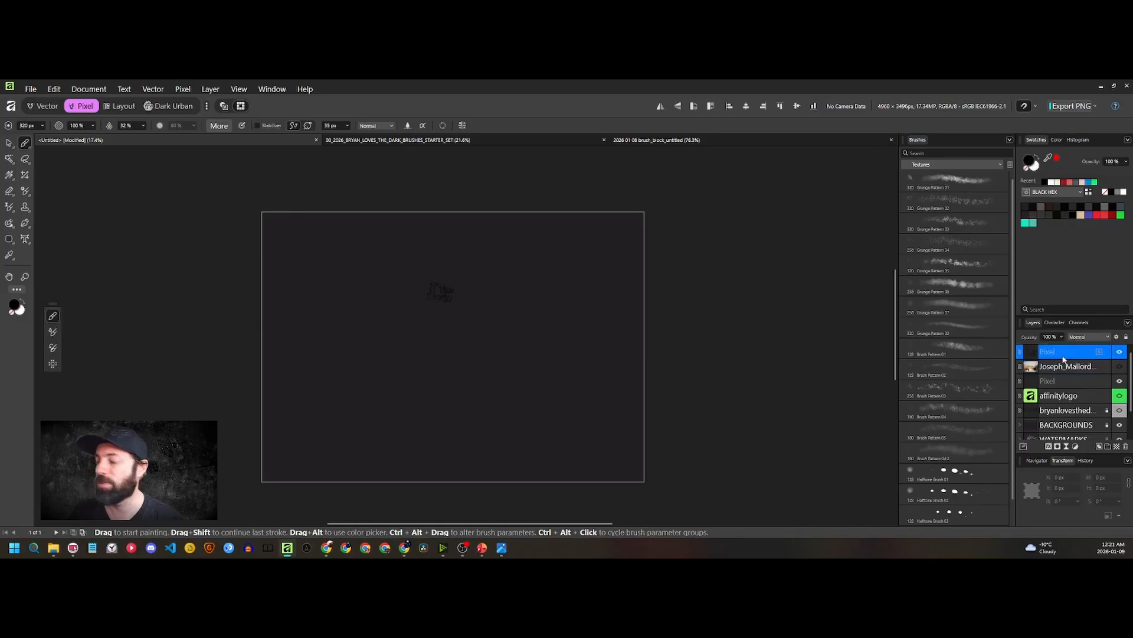
# Hide the test-stroke layer, move it below BACKGROUNDS and the Turner painting below WATERMARKS, and select the empty pixel layer above affinitylogo
pyautogui.click(1119, 351)
pyautogui.moveTo(1063, 366); pyautogui.dragTo(1068, 417)
pyautogui.scroll(1, 1068, 354)
pyautogui.moveTo(1069, 353); pyautogui.dragTo(1068, 416)
pyautogui.click(1067, 353)
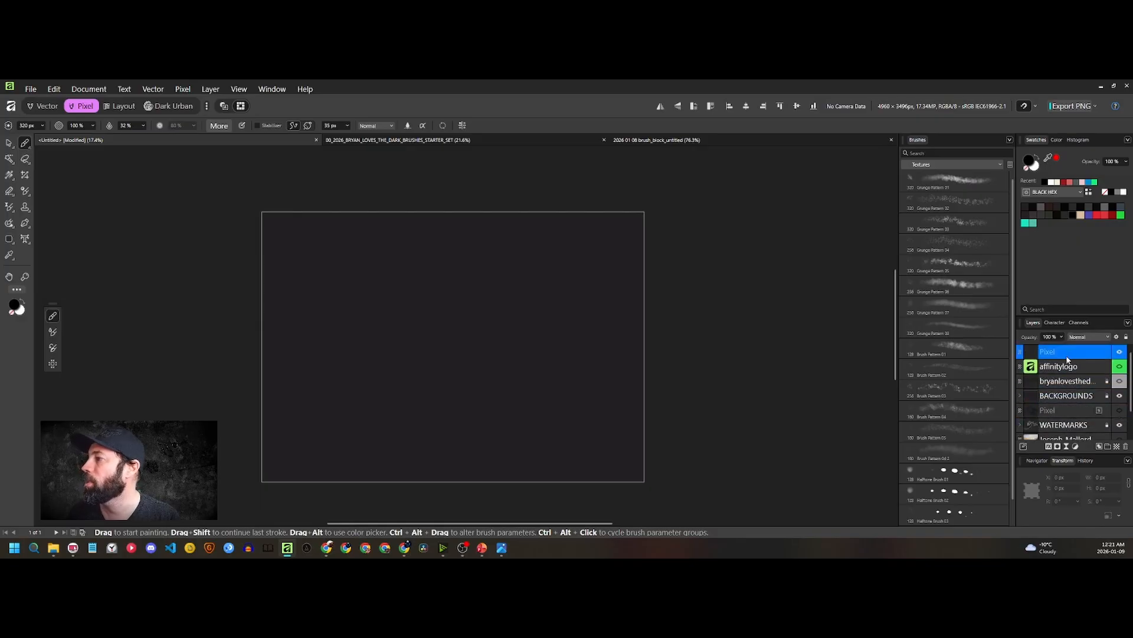
# Create a new intensity brush from 2026_BRUSH_STARTER_2_block.png in the 00 Loves the Dark Brushes category
pyautogui.click(941, 164)
pyautogui.scroll(5, 938, 186)
pyautogui.click(940, 177)
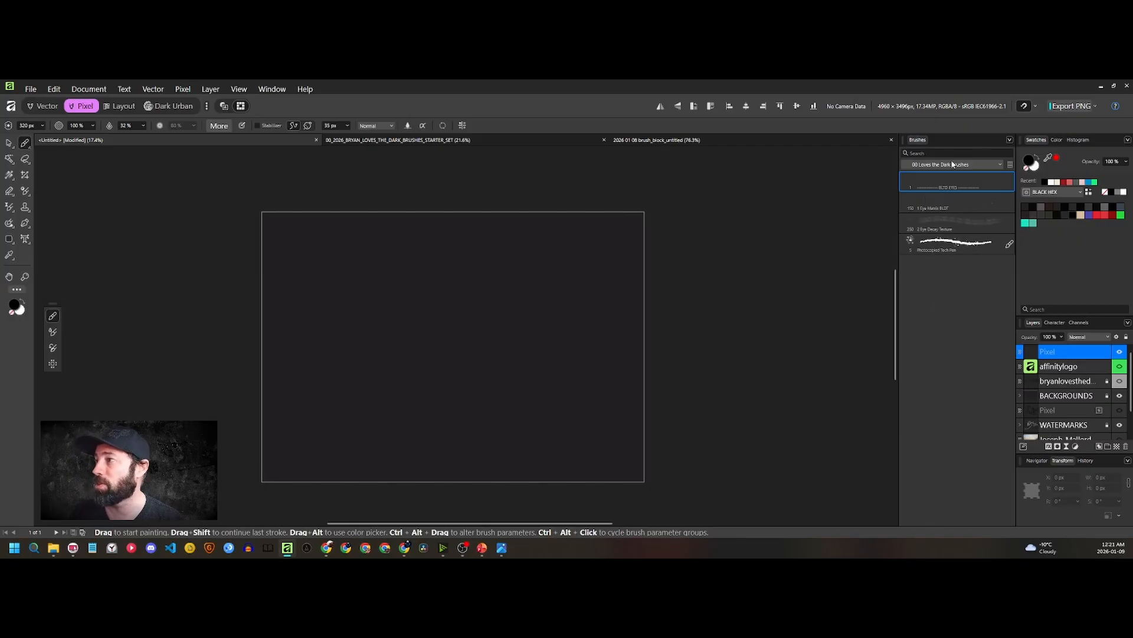
pyautogui.click(1010, 140)
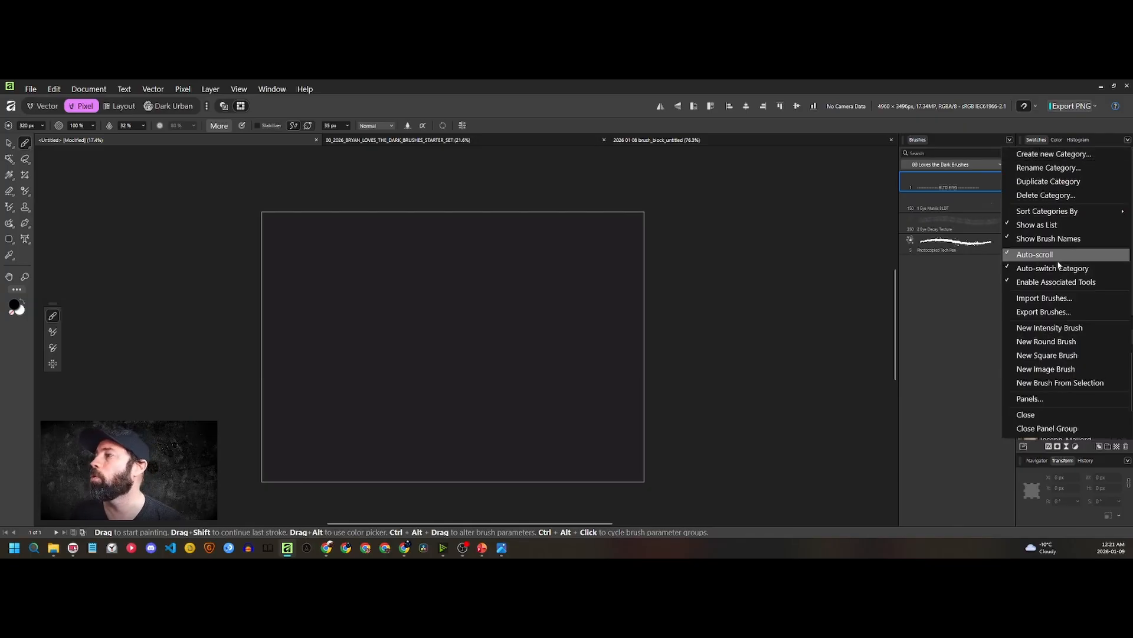
pyautogui.click(976, 321)
pyautogui.click(1010, 139)
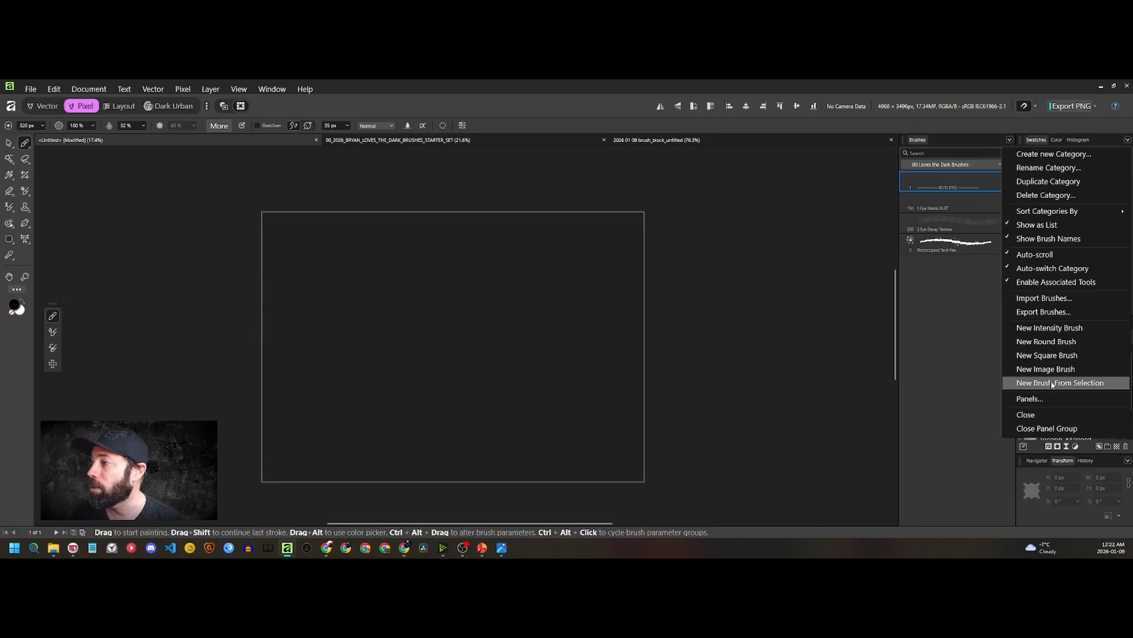
pyautogui.click(1044, 328)
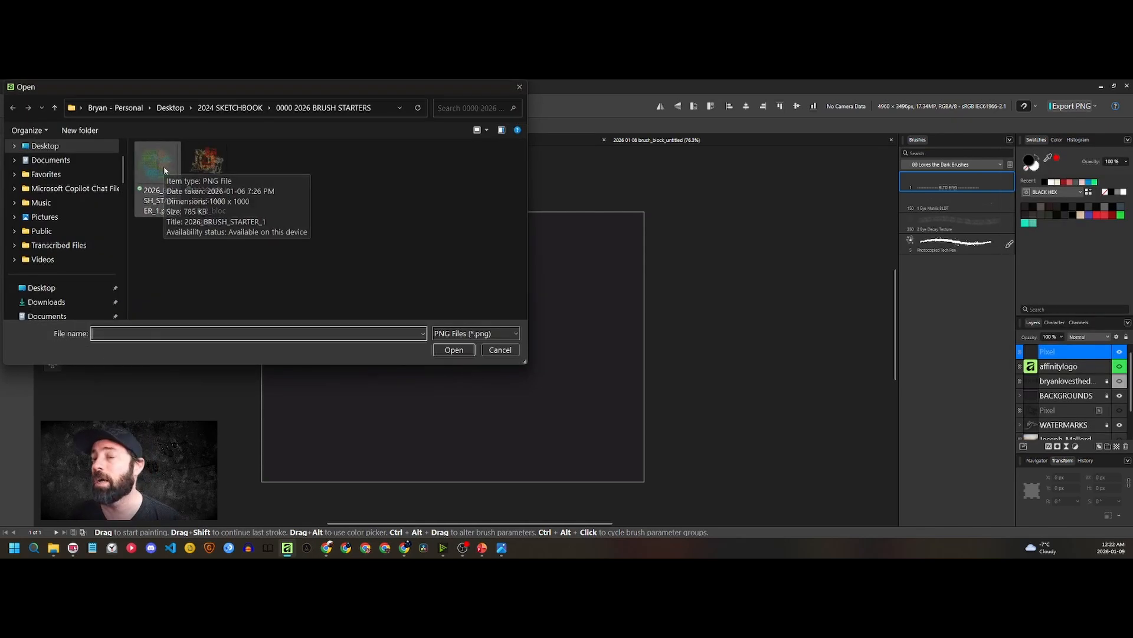
pyautogui.click(214, 170)
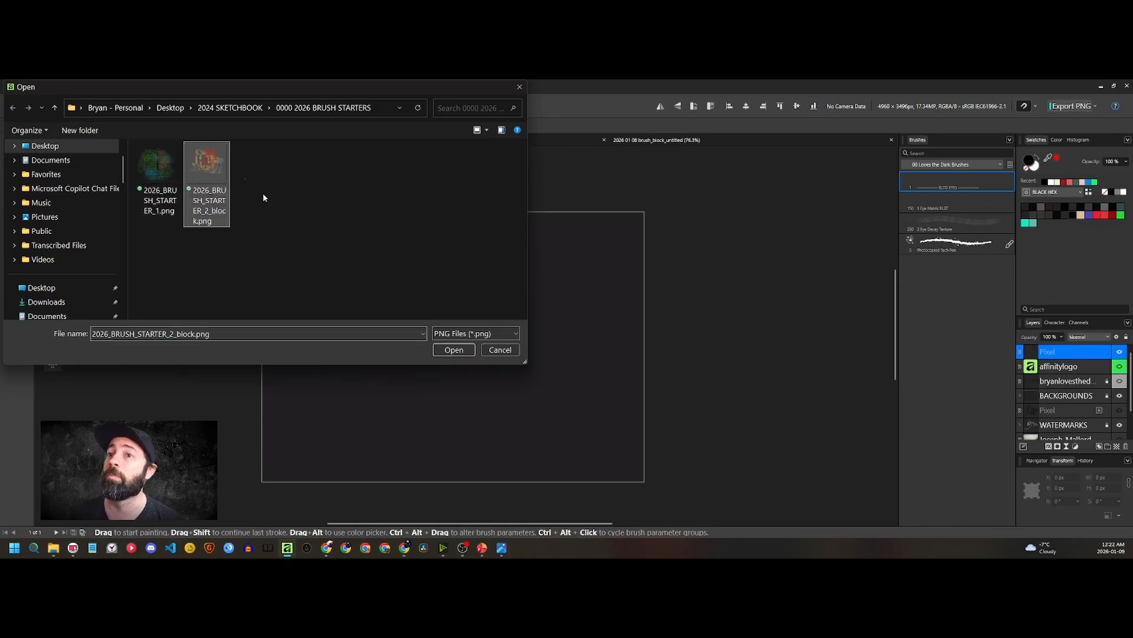
pyautogui.click(453, 350)
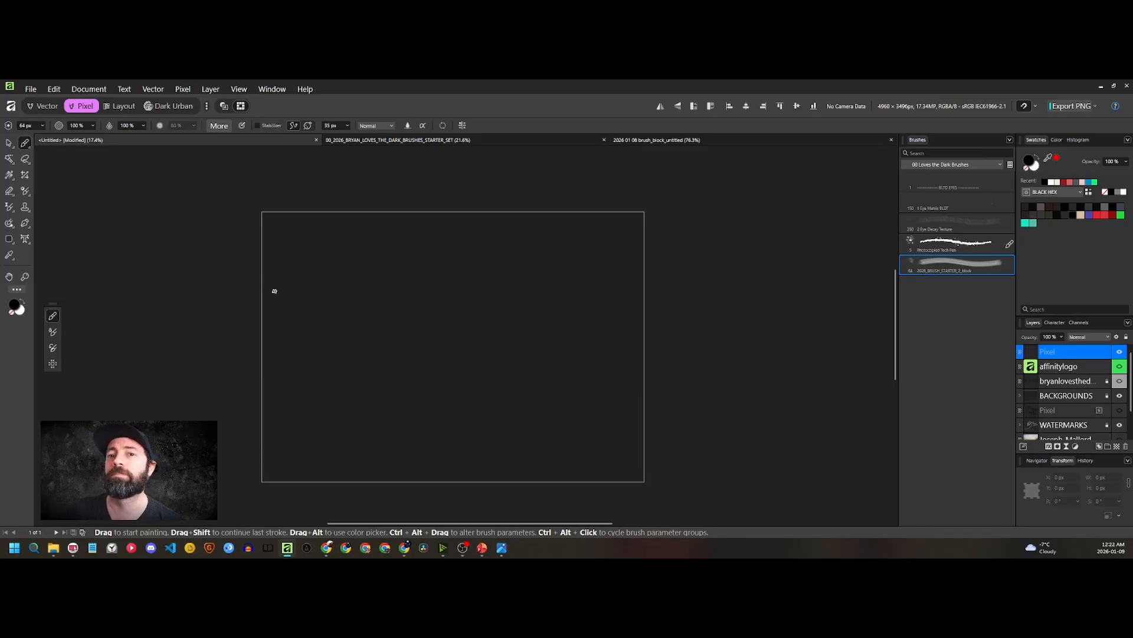
# Make white the painting colour and set the size of the 2026_BRUSH_STARTER_2_block brush to 150 px
pyautogui.press('x')
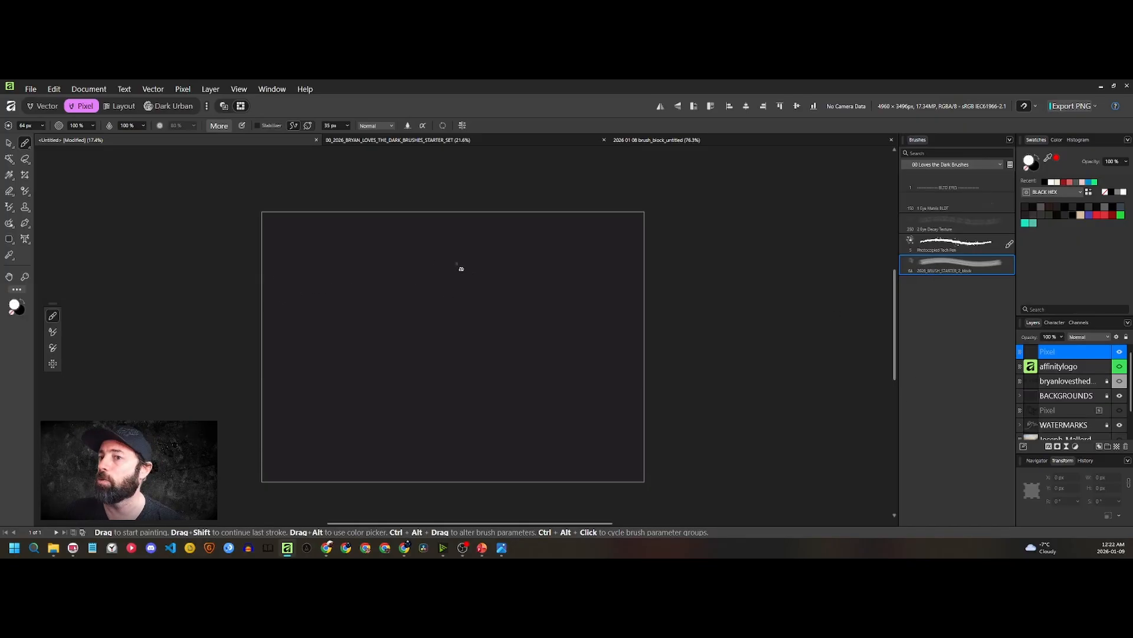
pyautogui.doubleClick(939, 272)
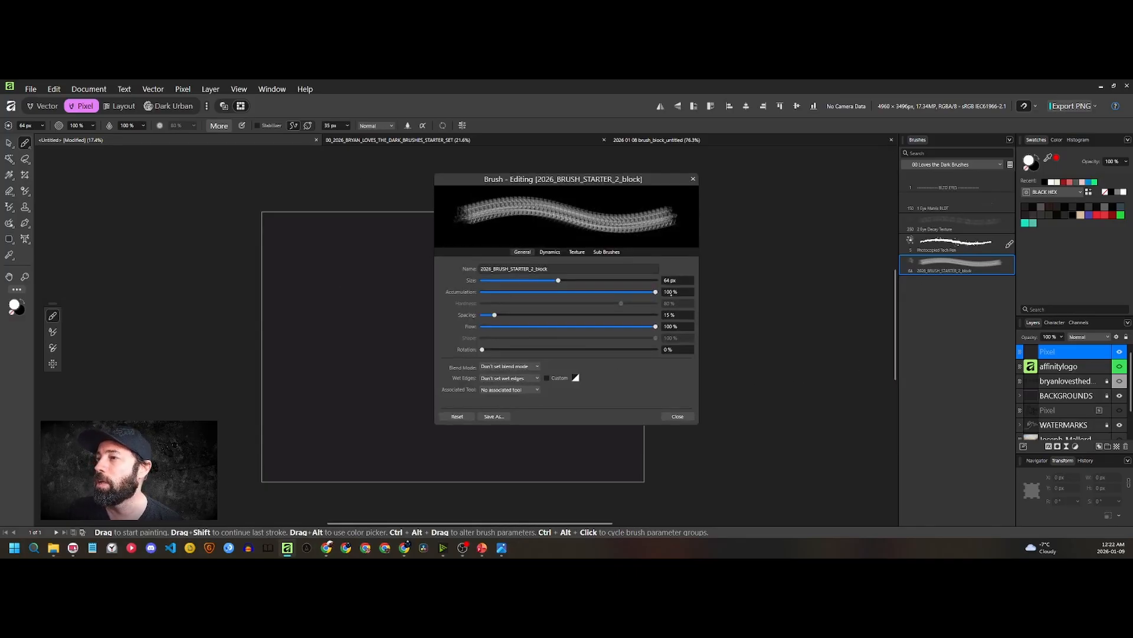
pyautogui.click(693, 282)
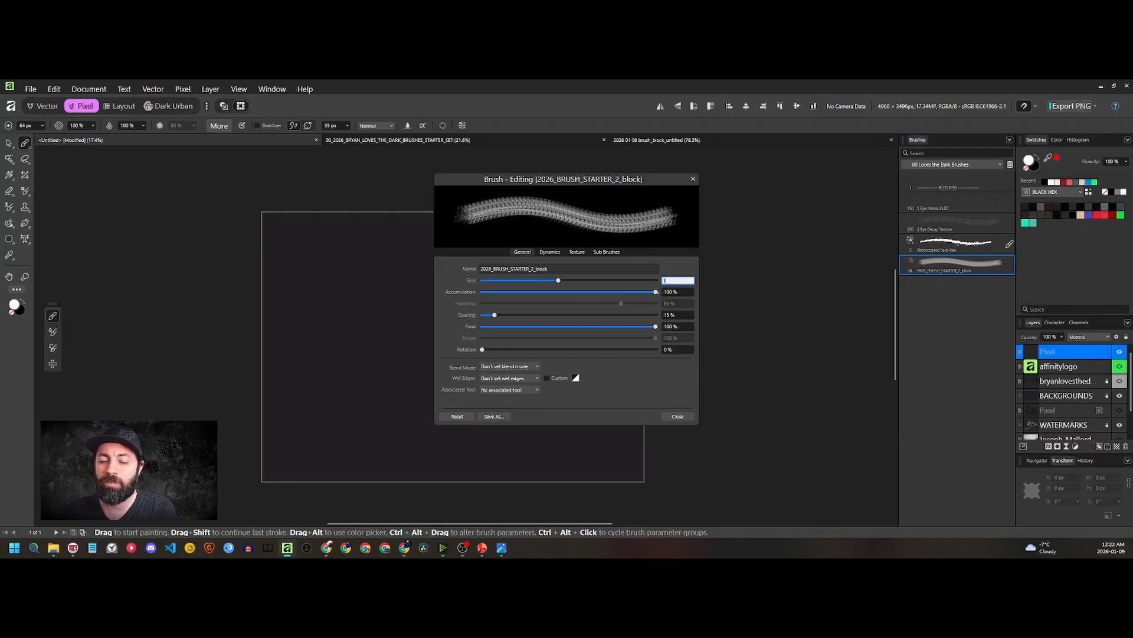
pyautogui.press('Return')
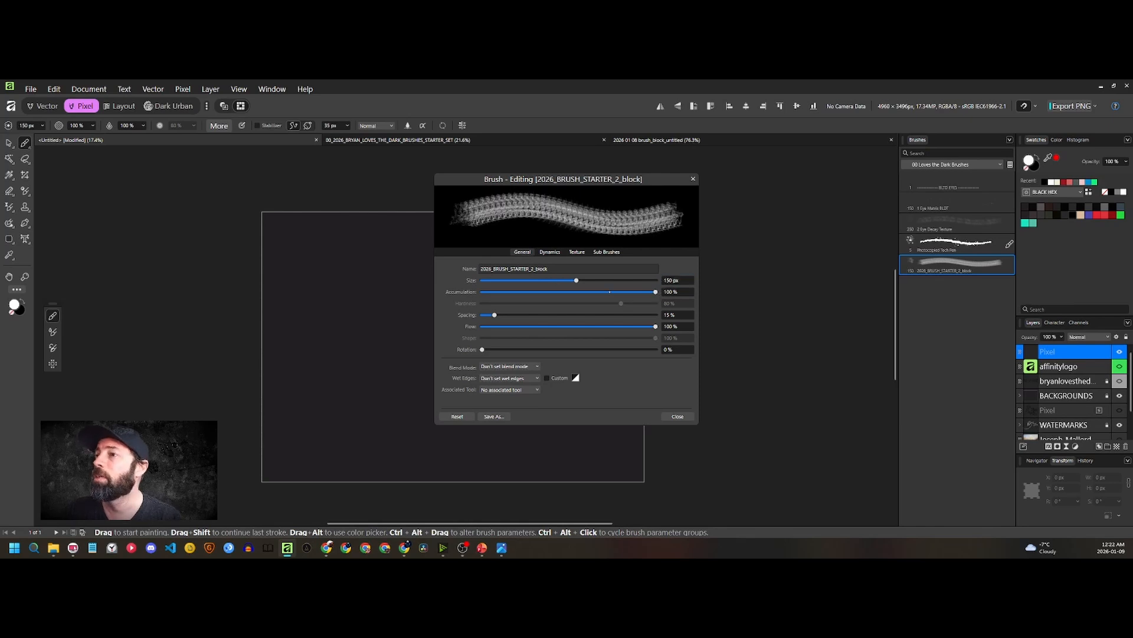
# Move the brush editor off the page, paint test scribbles with the brush on the empty page, and undo them
pyautogui.moveTo(563, 179)
pyautogui.mouseDown()
pyautogui.moveTo(797, 184)
pyautogui.moveTo(803, 195)
pyautogui.mouseUp()
pyautogui.moveTo(411, 278)
pyautogui.mouseDown()
pyautogui.moveTo(363, 292)
pyautogui.moveTo(419, 310)
pyautogui.moveTo(400, 358)
pyautogui.mouseUp()
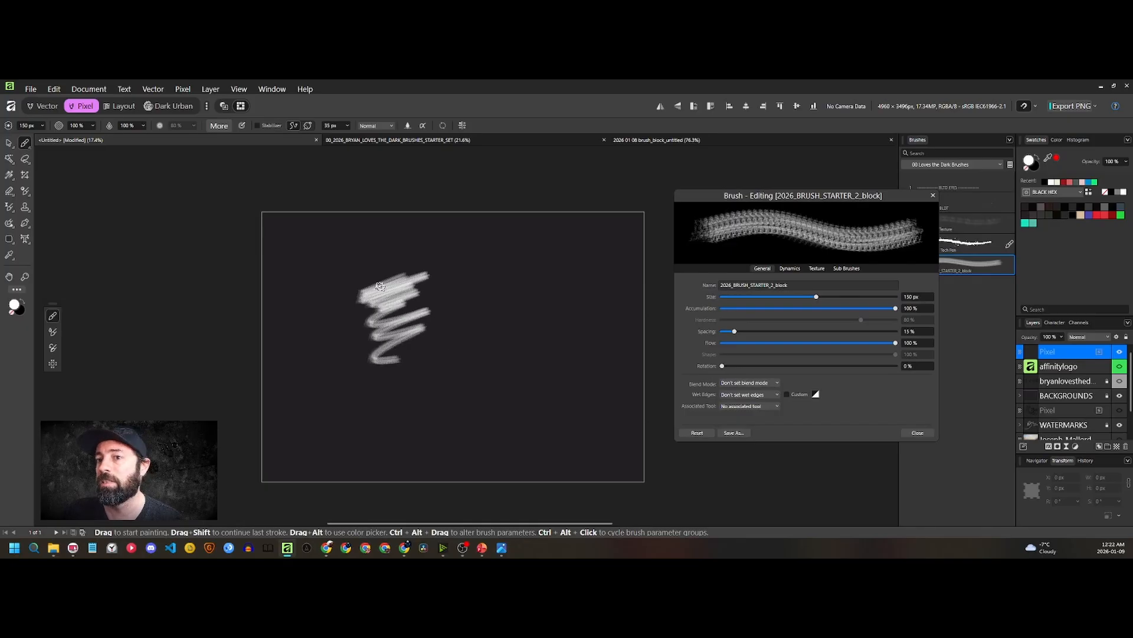
pyautogui.moveTo(413, 282)
pyautogui.mouseDown()
pyautogui.moveTo(394, 312)
pyautogui.moveTo(447, 334)
pyautogui.mouseUp()
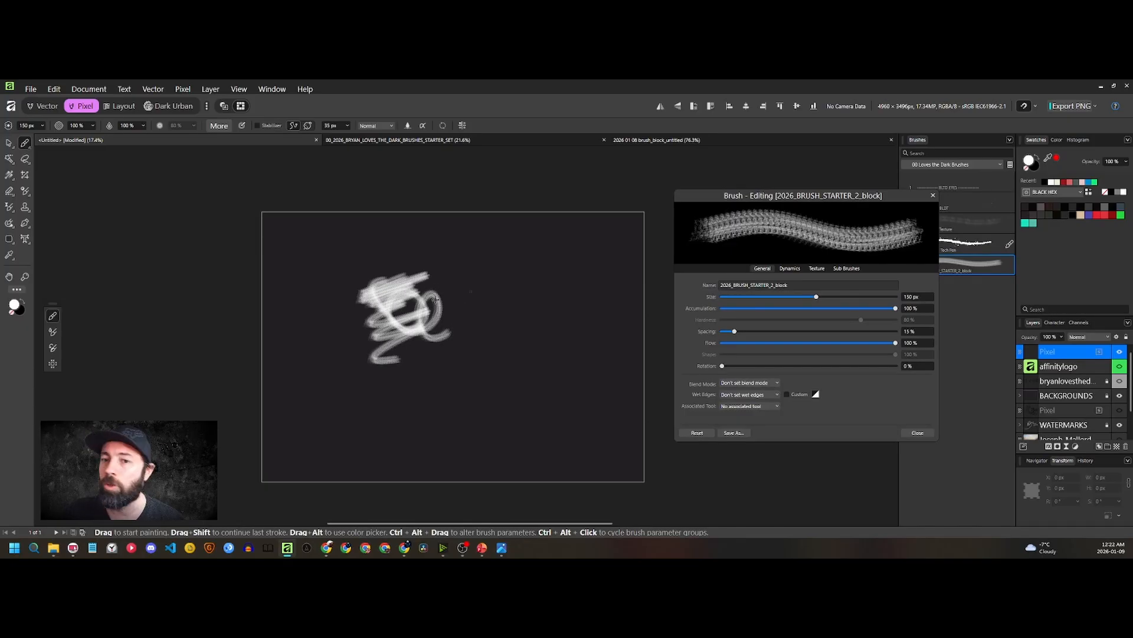
pyautogui.hotkey('ctrl', 'z')
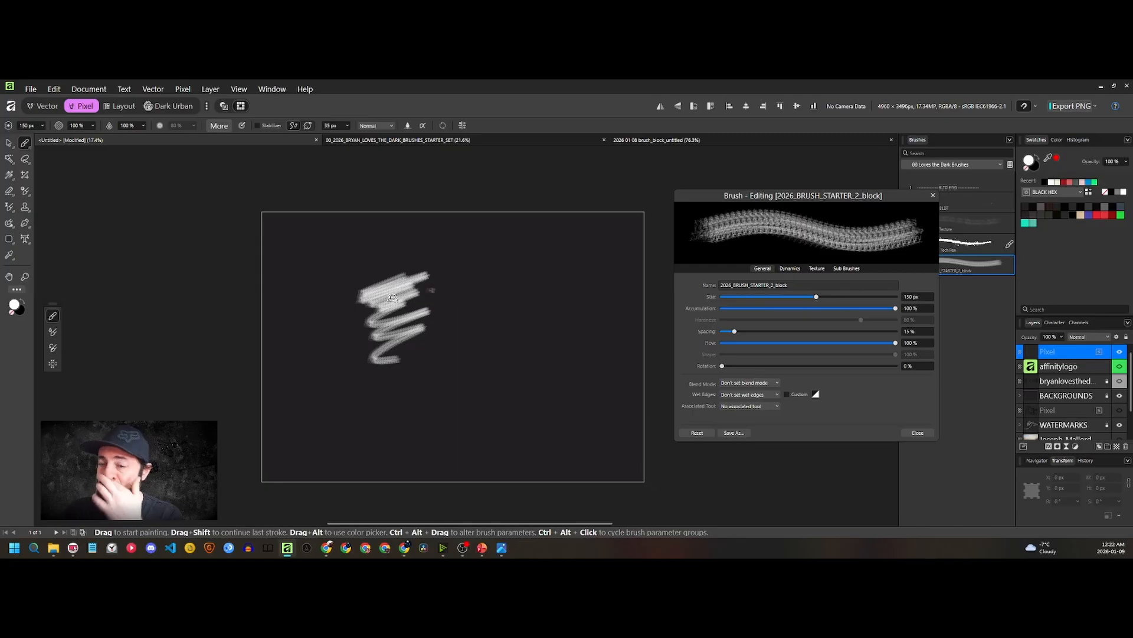
pyautogui.hotkey('ctrl', 'z')
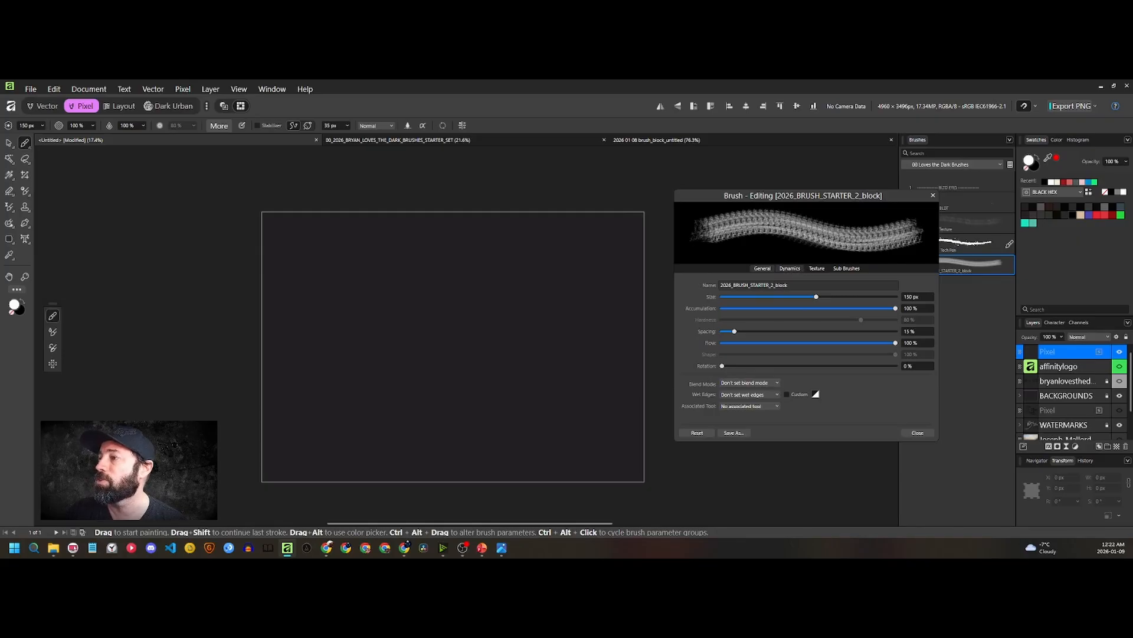
# Review the brush's Dynamics and Texture settings and check the 0000 2026 BRUSH STARTERS folder for a base texture
pyautogui.click(791, 269)
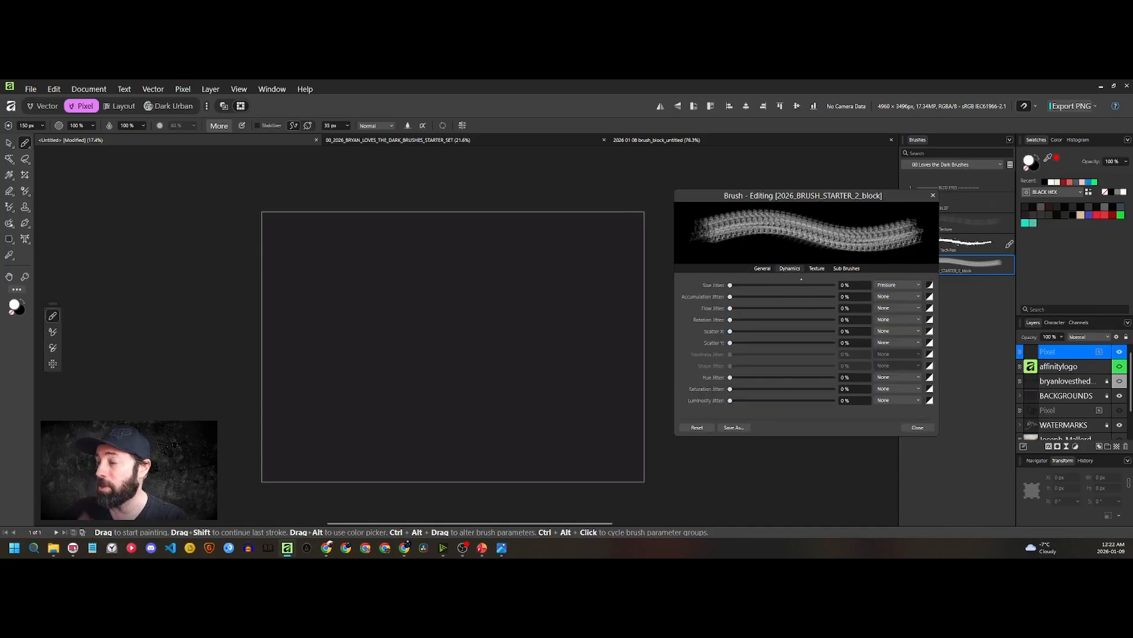
pyautogui.click(820, 270)
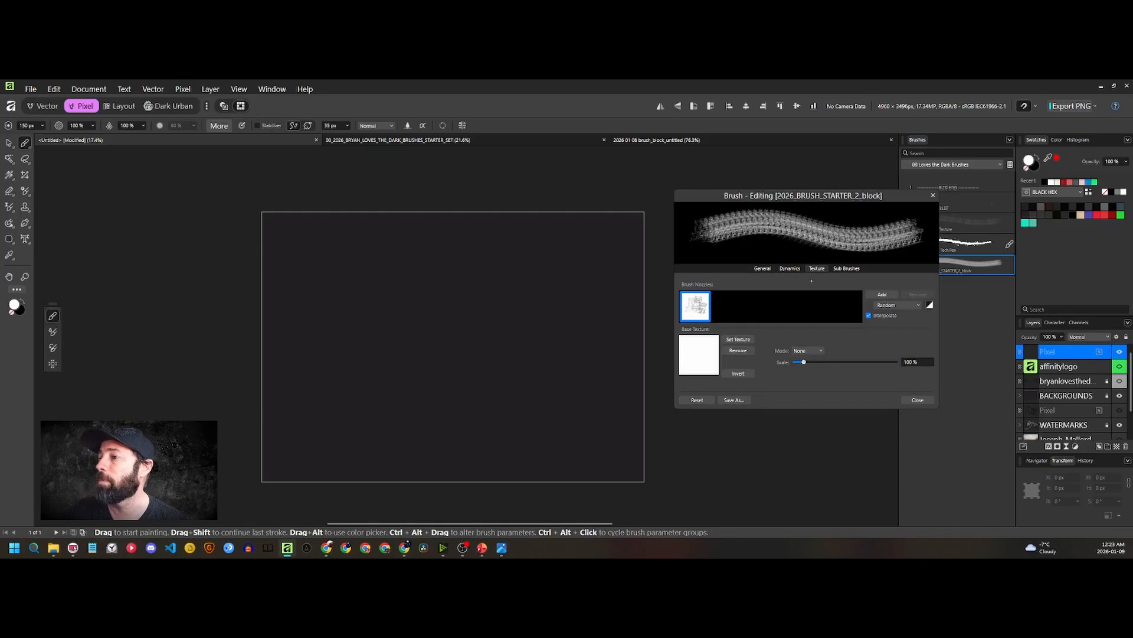
pyautogui.click(738, 339)
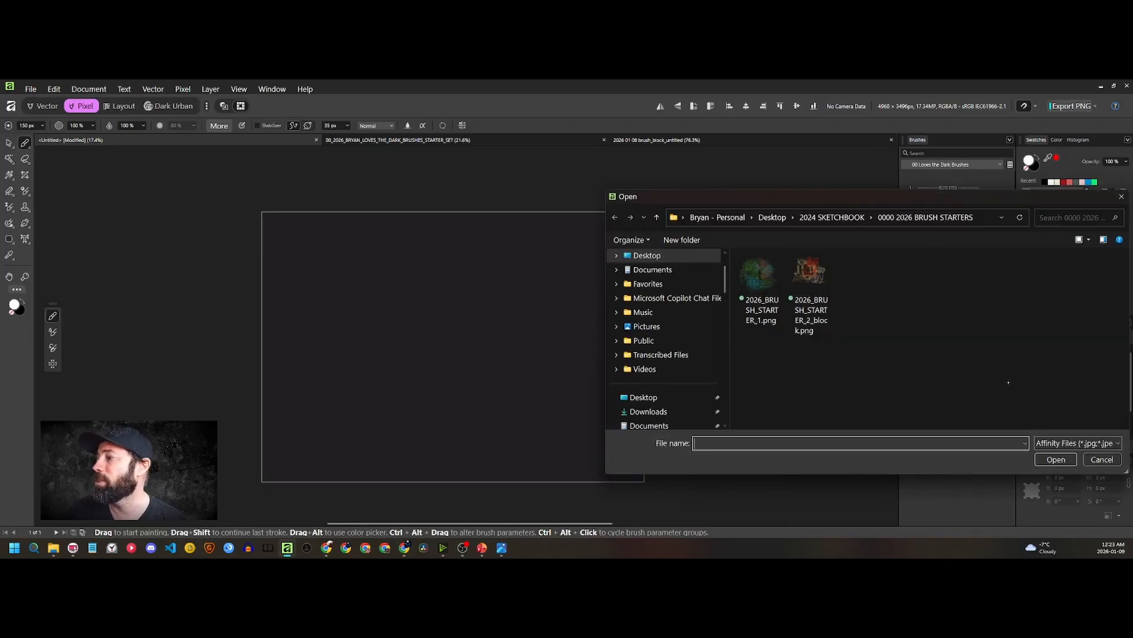
pyautogui.click(1107, 459)
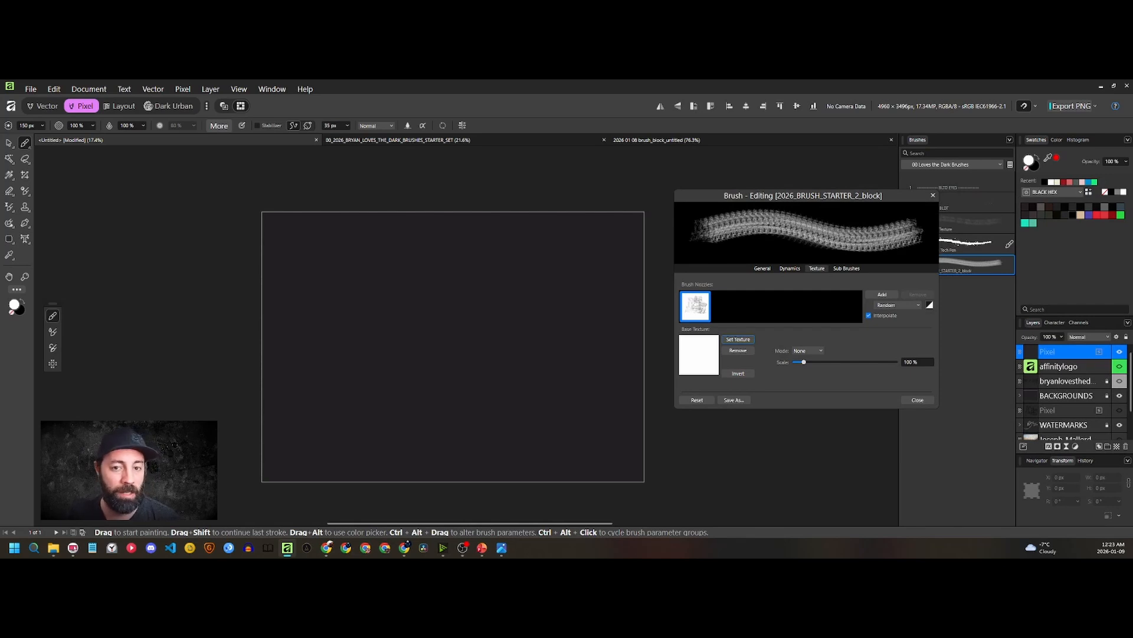
# Switch to Chrome, search for texturelabs in a new tab, and open the Texture Labs website
pyautogui.hotkey('alt', 'Tab')
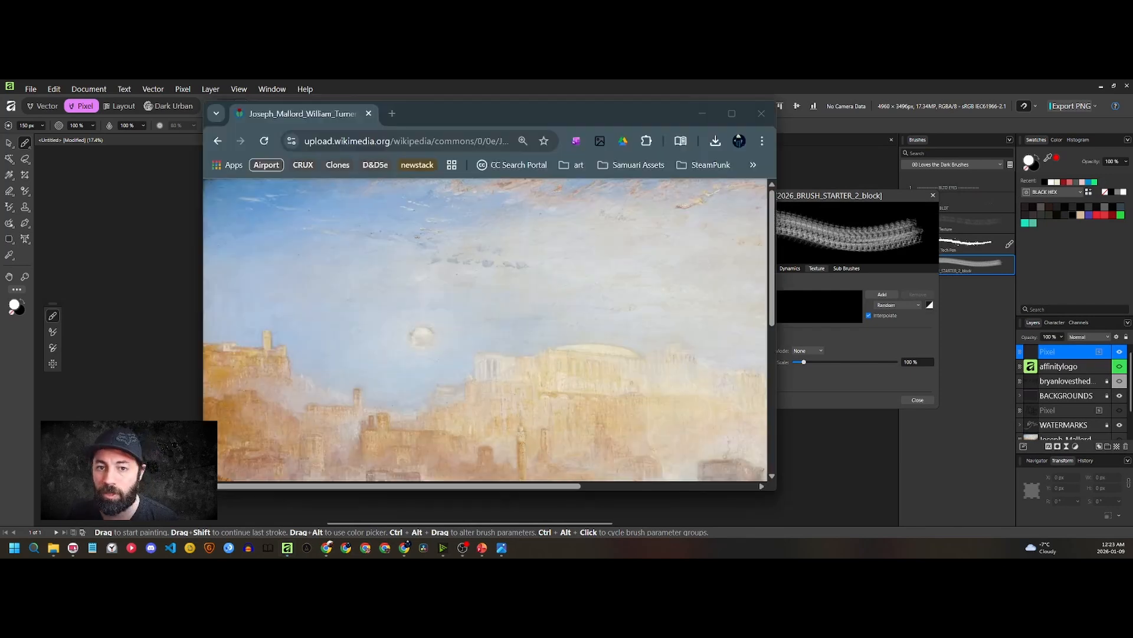
pyautogui.click(392, 113)
pyautogui.write('TE')
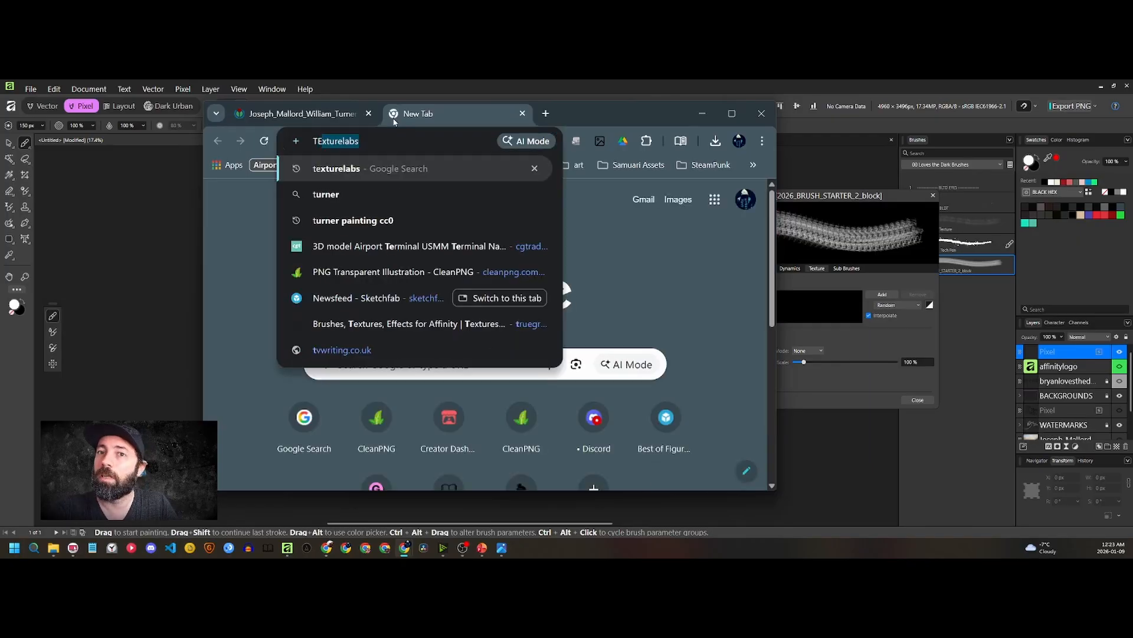
pyautogui.write('0')
pyautogui.press('BackSpace')
pyautogui.write('Xturelabs')
pyautogui.press('Return')
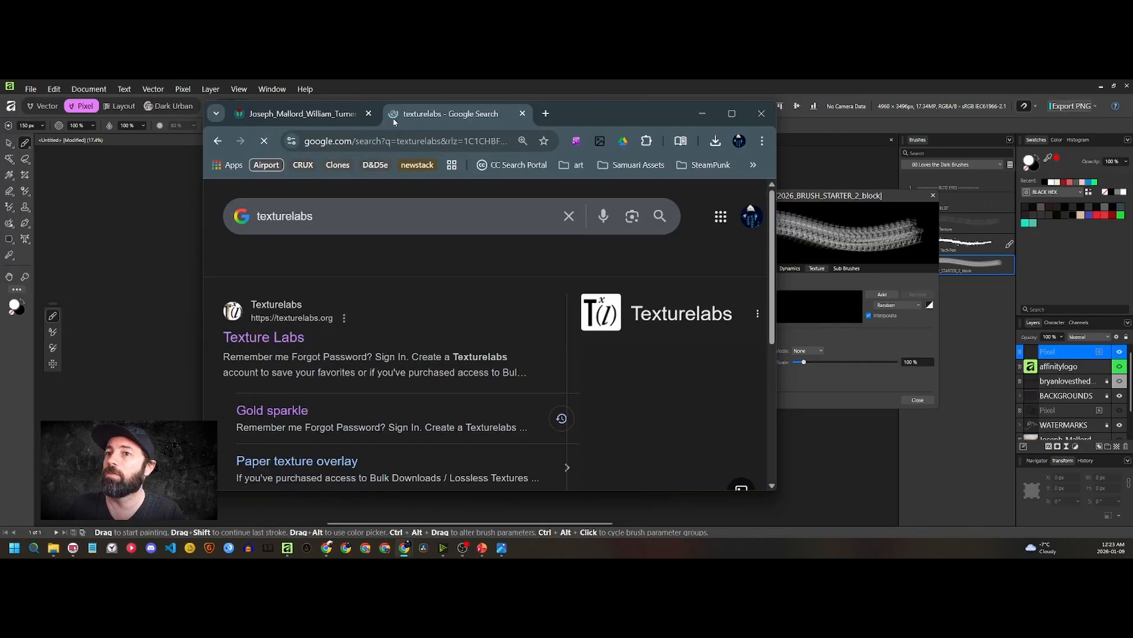
pyautogui.click(284, 337)
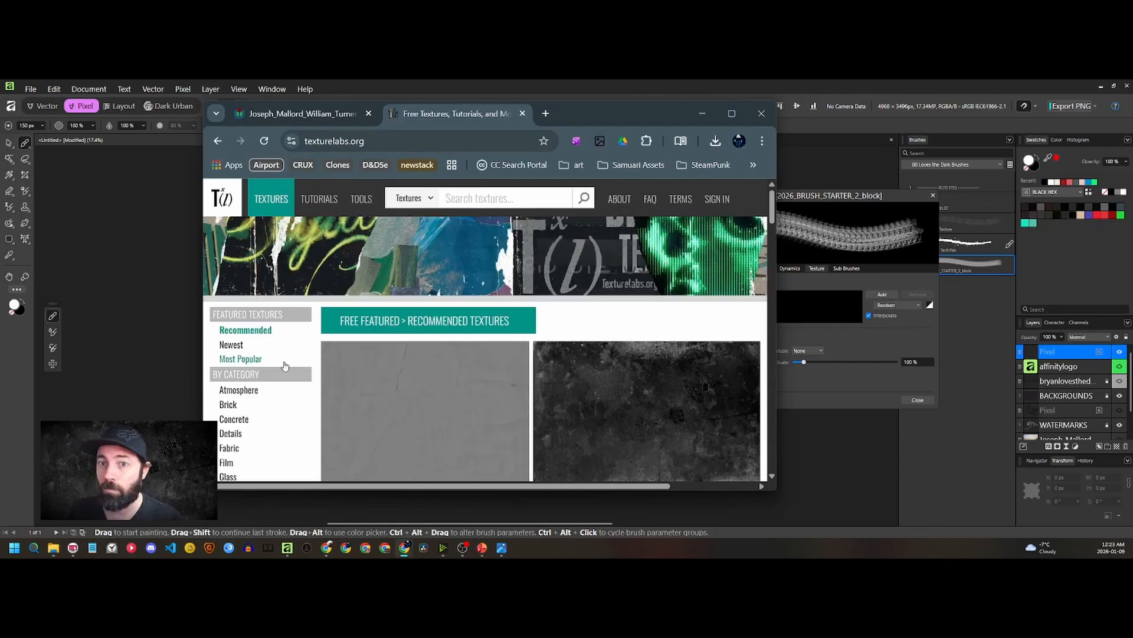
# Browse the Paper and Brick texture categories for a suitable brush texture
pyautogui.scroll(-4, 259, 360)
pyautogui.scroll(1, 241, 282)
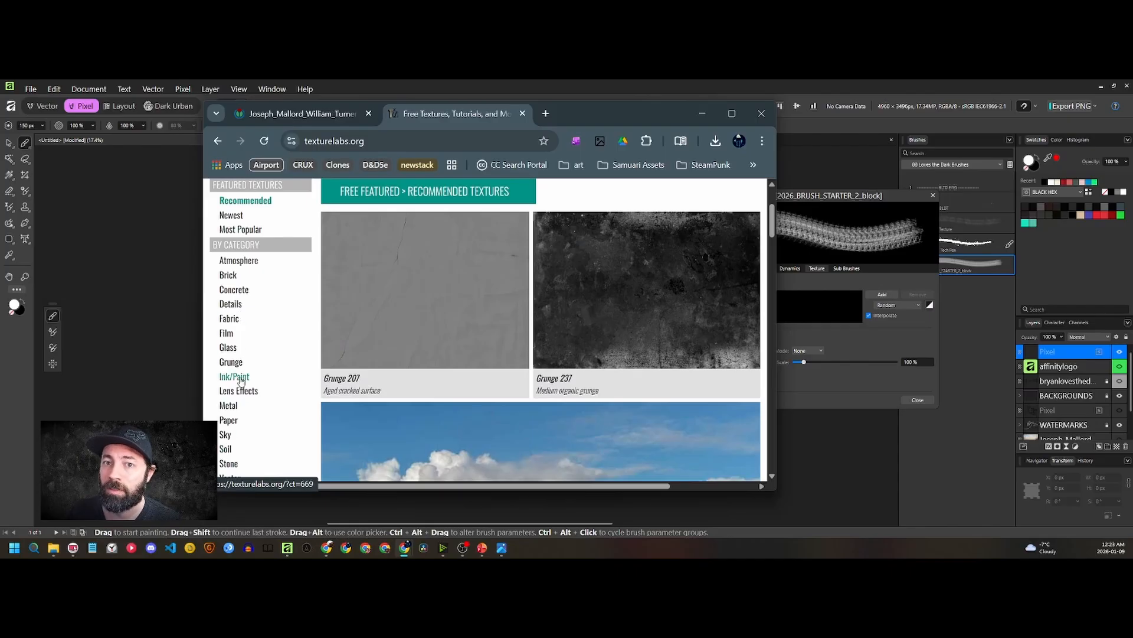
pyautogui.click(231, 423)
pyautogui.scroll(-12, 264, 359)
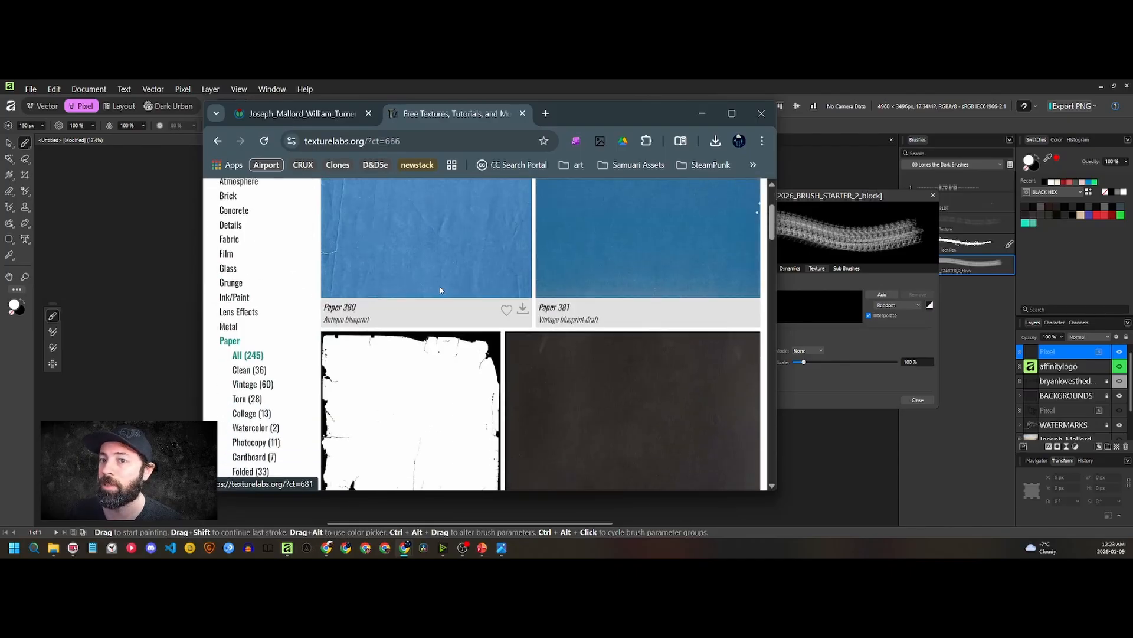
pyautogui.scroll(12, 336, 303)
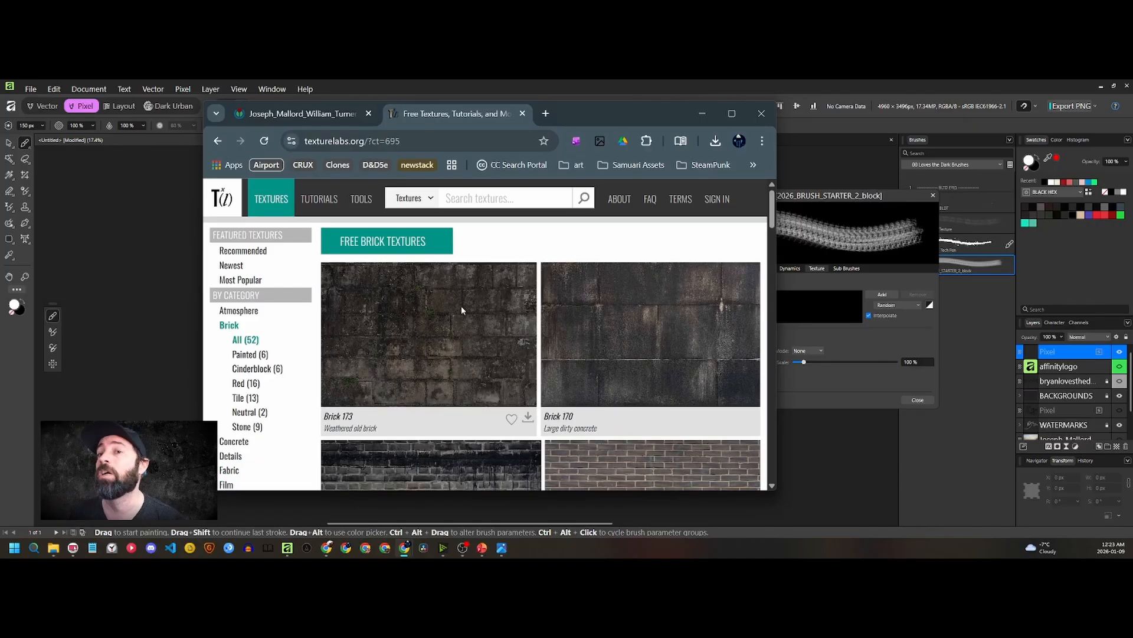
pyautogui.scroll(-10, 462, 305)
pyautogui.scroll(-5, 461, 310)
pyautogui.scroll(1, 422, 304)
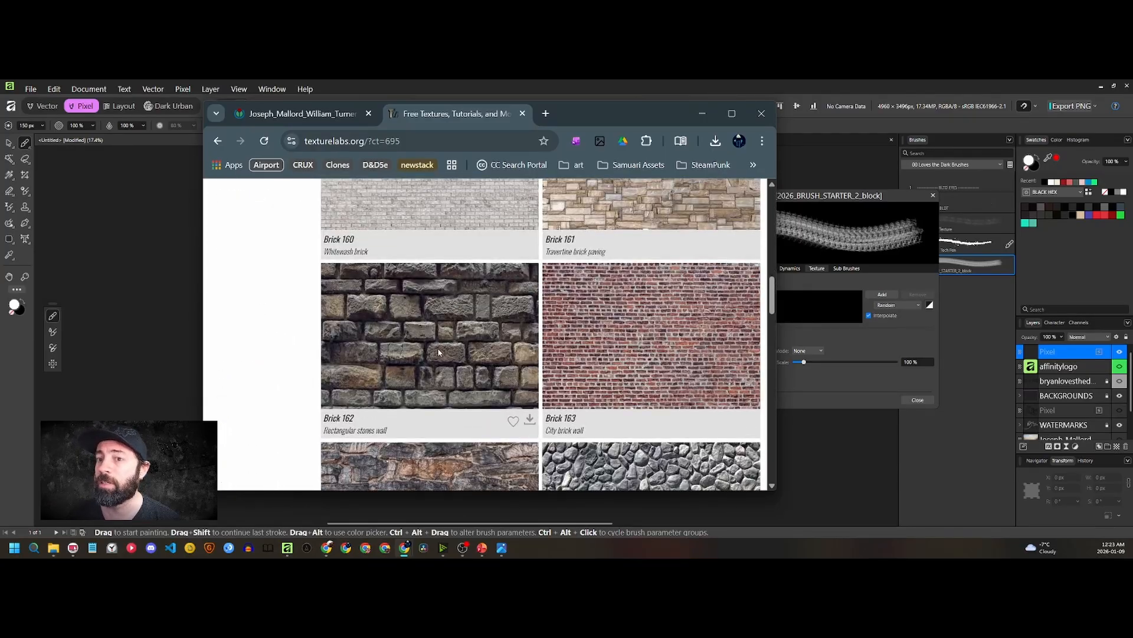
pyautogui.scroll(-2, 439, 353)
# Download the Brick 162 texture in the 4240x2826 size and return to the brush editor in Affinity
pyautogui.click(416, 237)
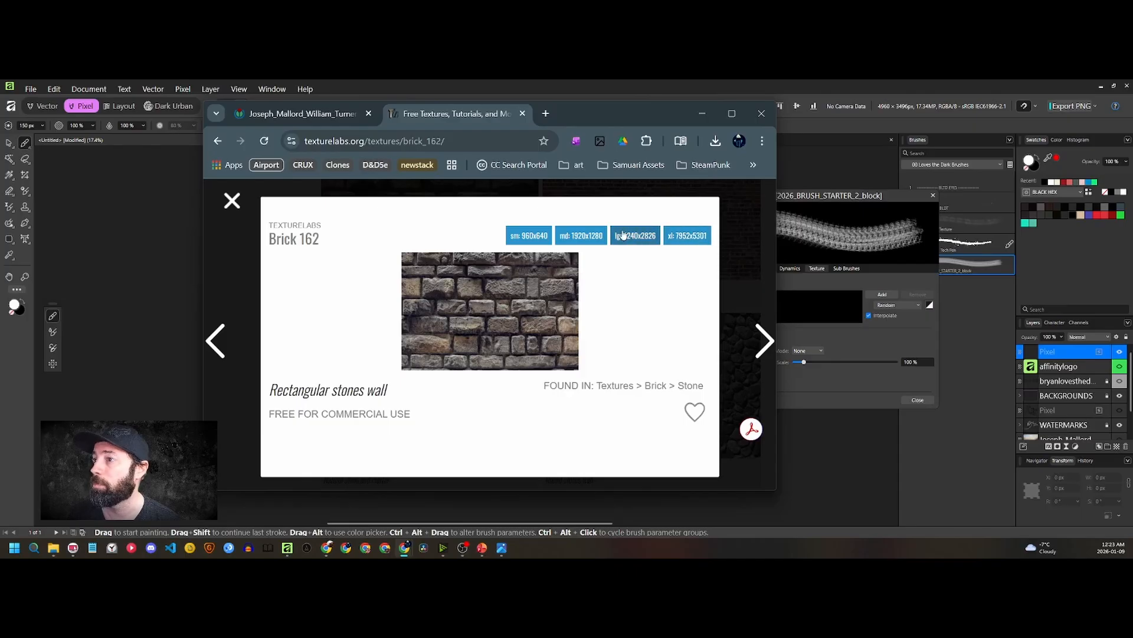
pyautogui.click(641, 236)
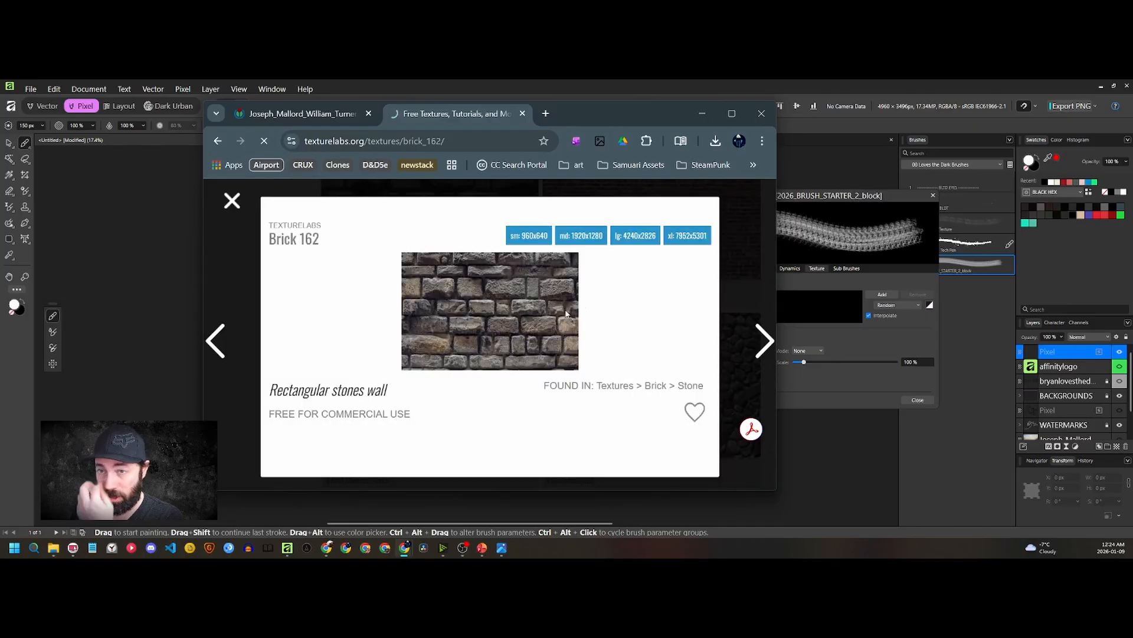
pyautogui.click(714, 143)
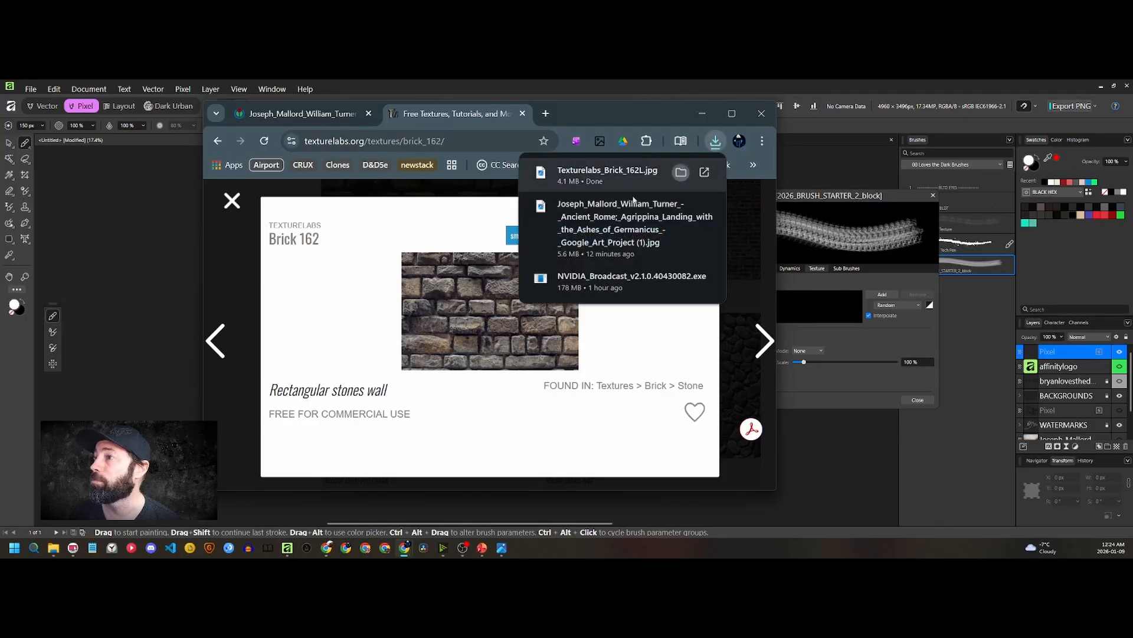
pyautogui.click(661, 100)
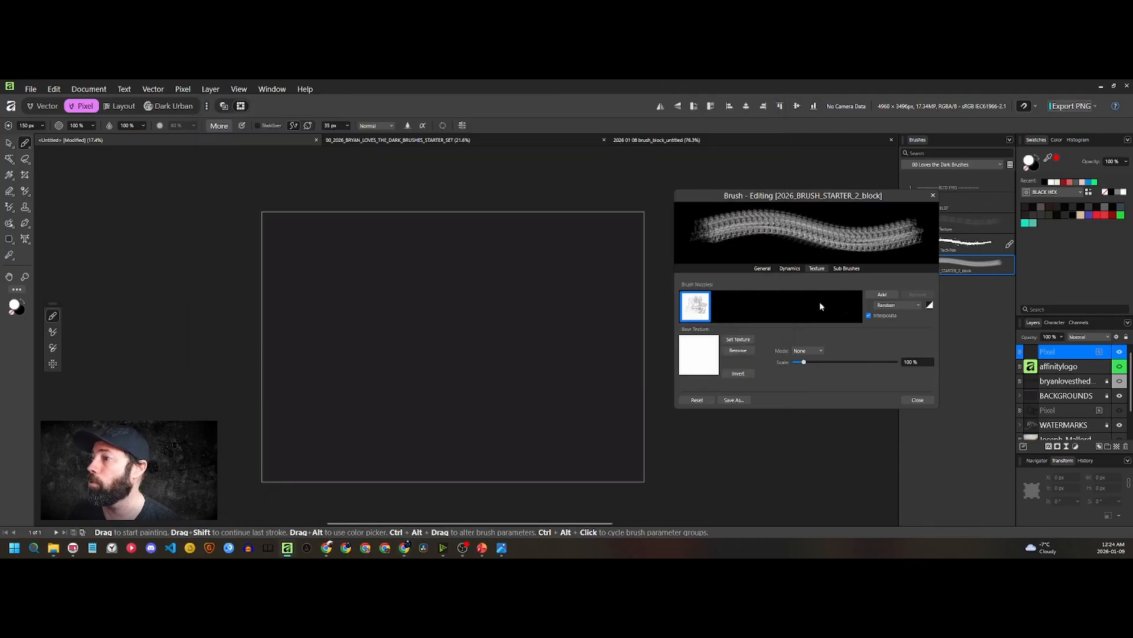
pyautogui.moveTo(822, 199); pyautogui.dragTo(681, 200)
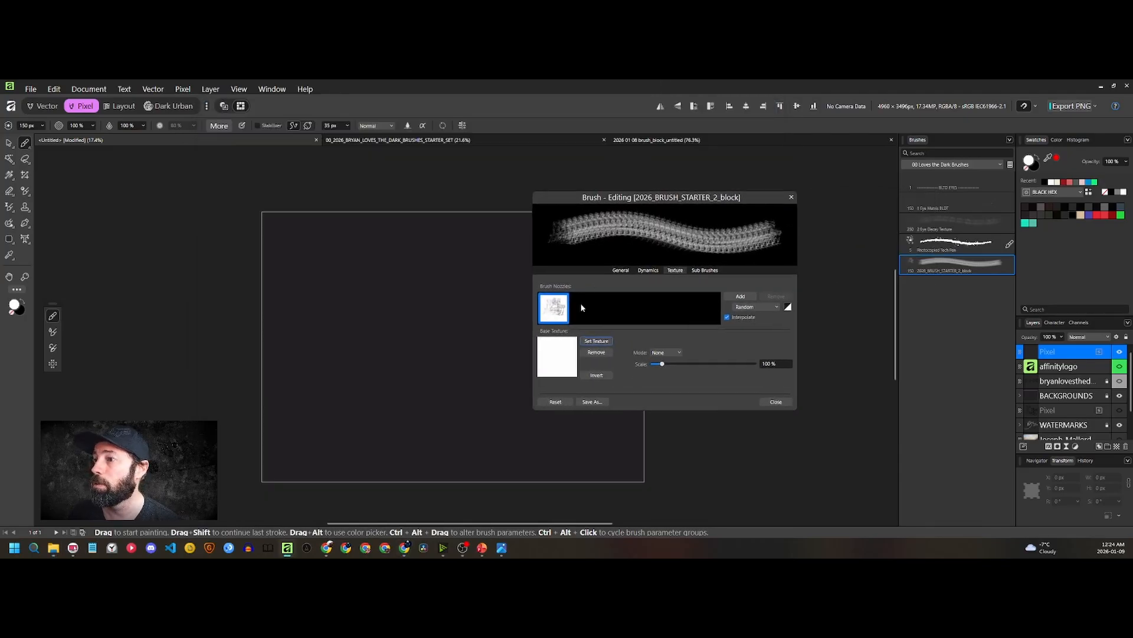
# Load Texturelabs_Brick_162L.jpg from the 0000 2026 BRUSH STARTERS folder as the brush's base texture
pyautogui.click(608, 344)
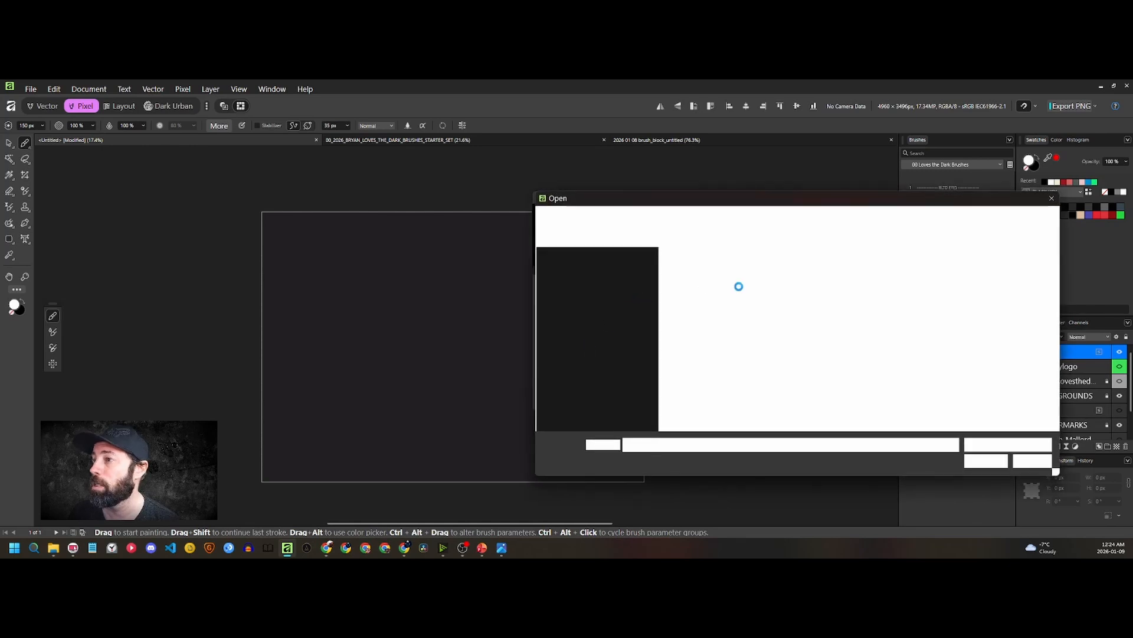
pyautogui.moveTo(735, 201); pyautogui.dragTo(561, 193)
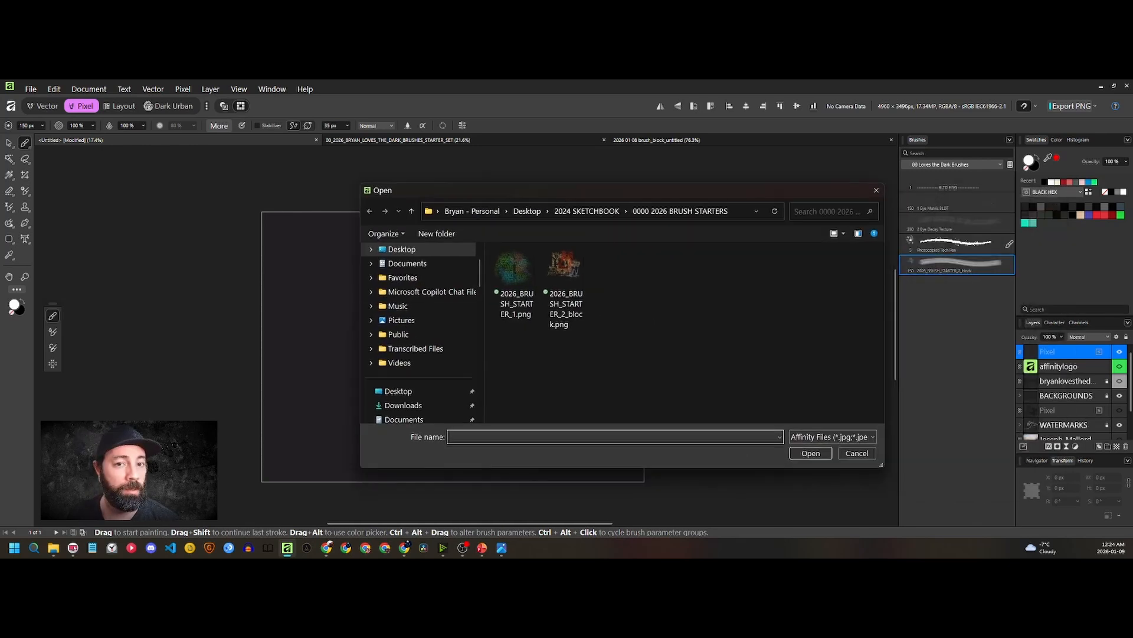
pyautogui.hotkey('alt', 'Tab')
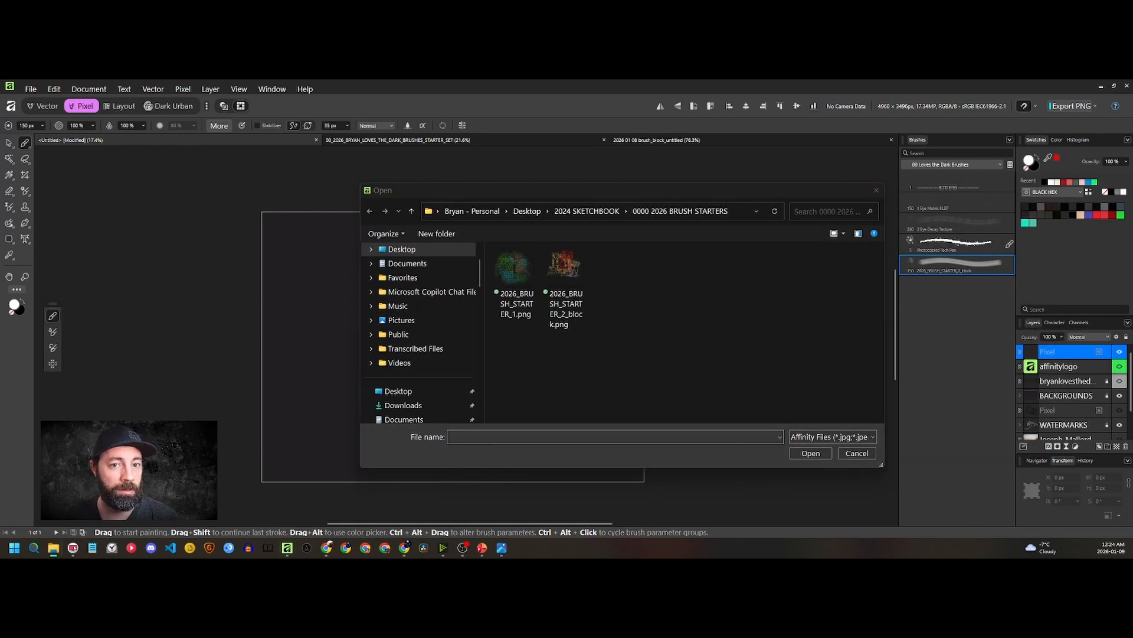
pyautogui.click(639, 304)
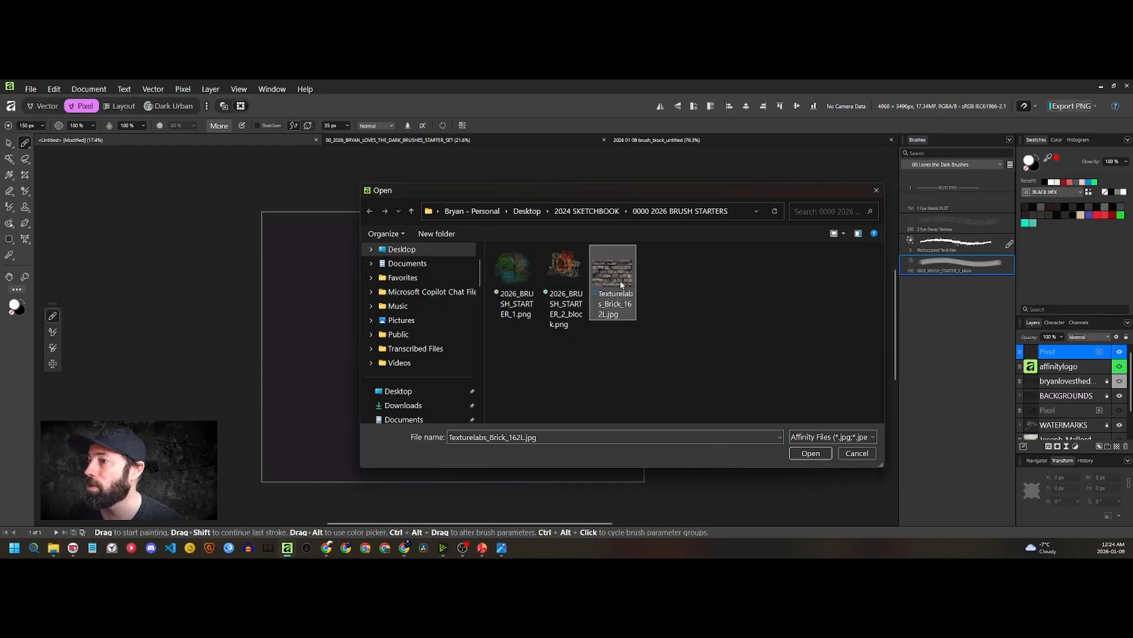
pyautogui.doubleClick(621, 281)
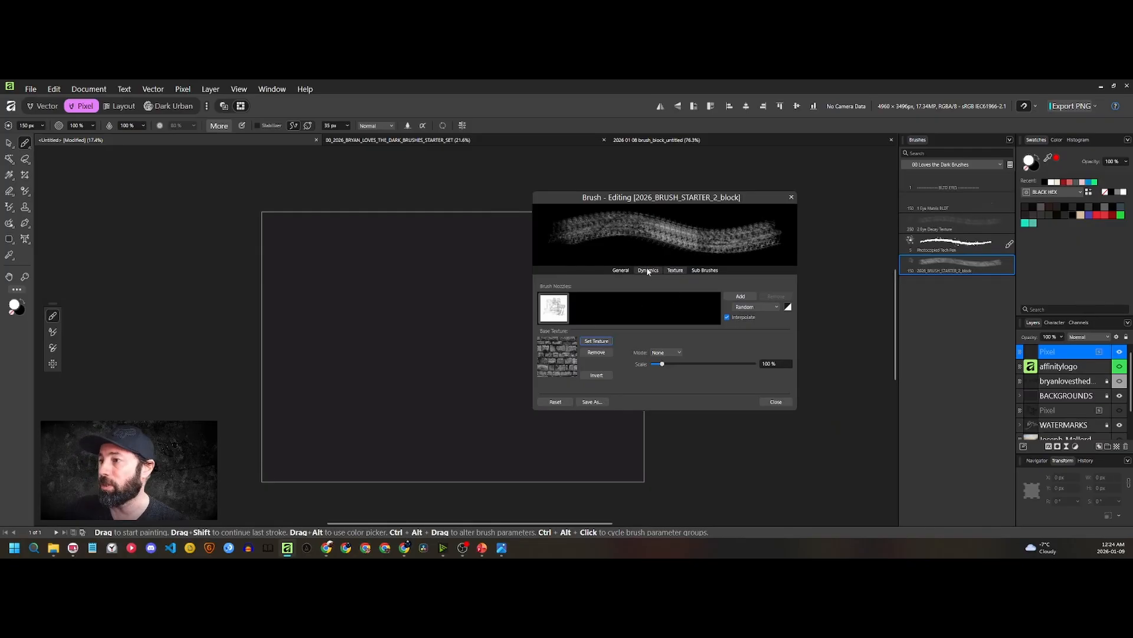
# Paint overlapping white test strokes on the canvas to try out the brick base texture
pyautogui.moveTo(350, 281)
pyautogui.mouseDown()
pyautogui.moveTo(448, 352)
pyautogui.moveTo(366, 303)
pyautogui.moveTo(399, 330)
pyautogui.moveTo(402, 351)
pyautogui.moveTo(351, 357)
pyautogui.moveTo(427, 305)
pyautogui.mouseUp()
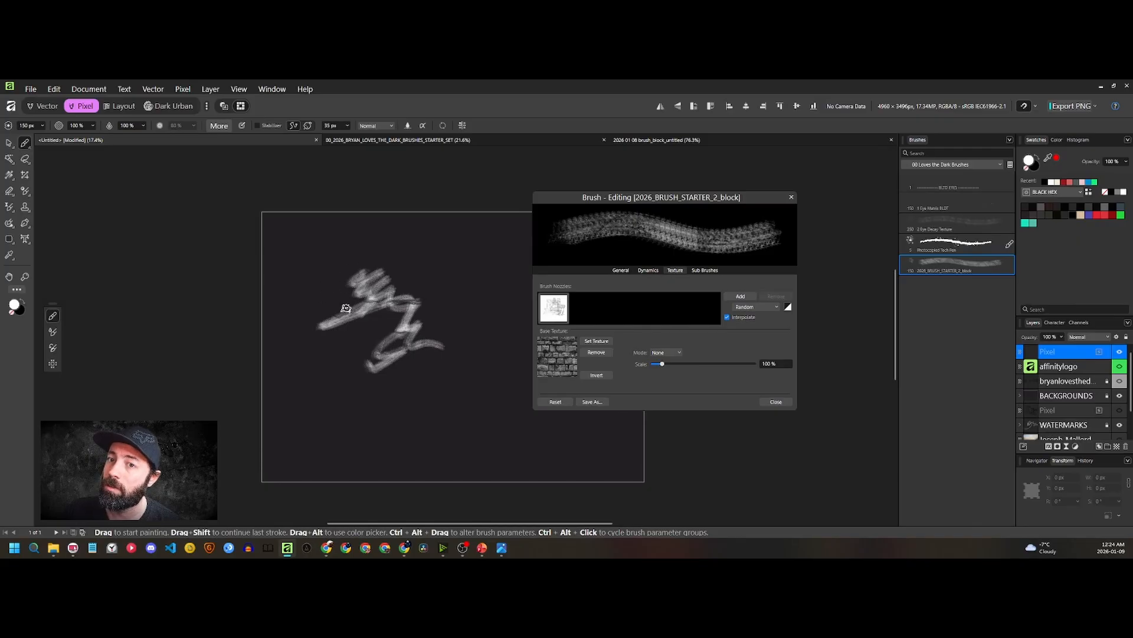
pyautogui.moveTo(355, 292); pyautogui.dragTo(359, 285)
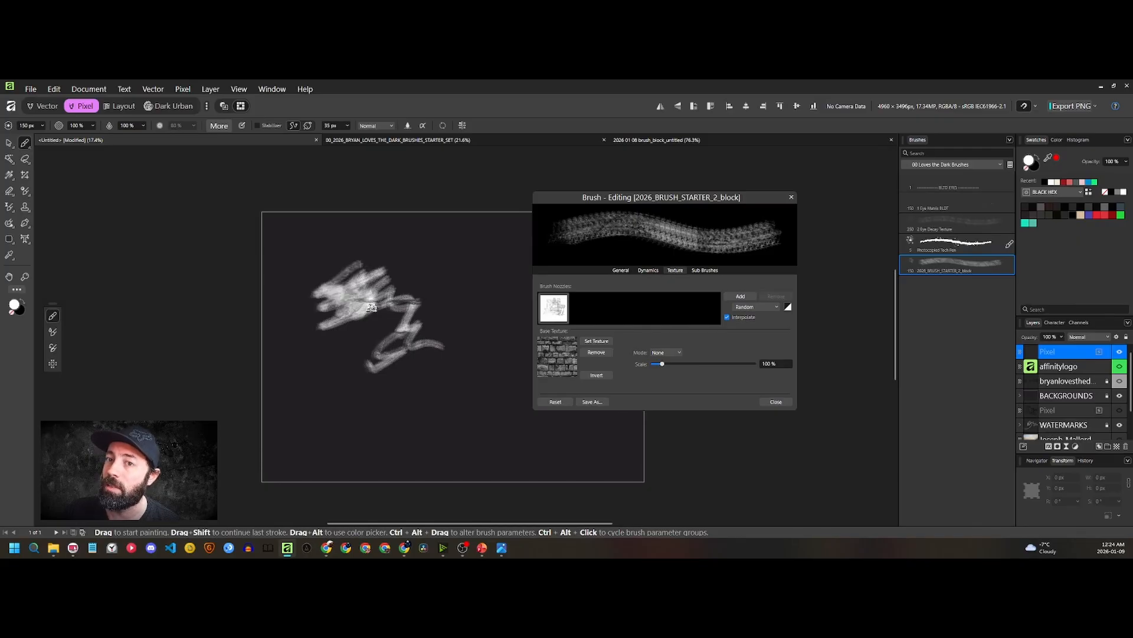
pyautogui.moveTo(367, 345); pyautogui.dragTo(390, 355)
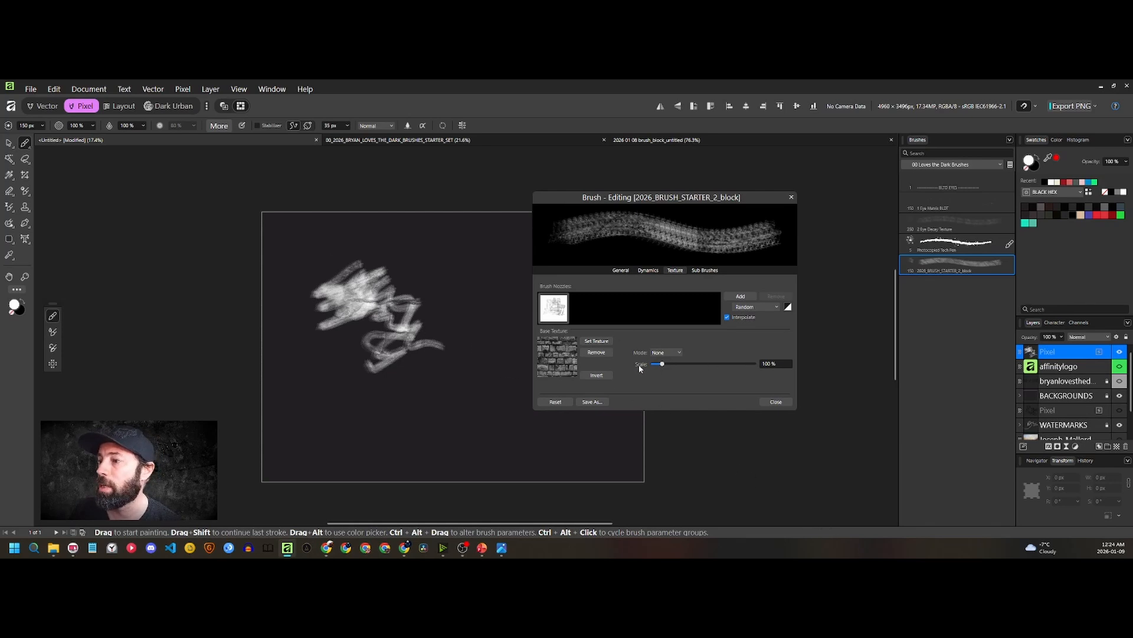
# Set the base texture mode to Nozzle and clear all the test strokes from the pixel layer
pyautogui.click(661, 353)
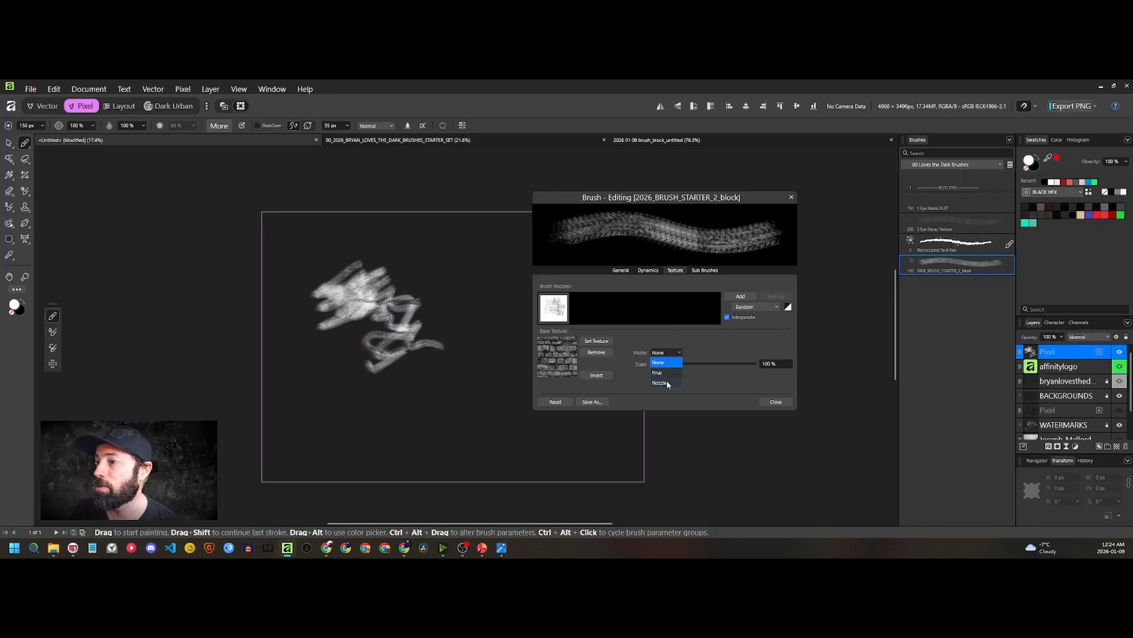
pyautogui.click(667, 382)
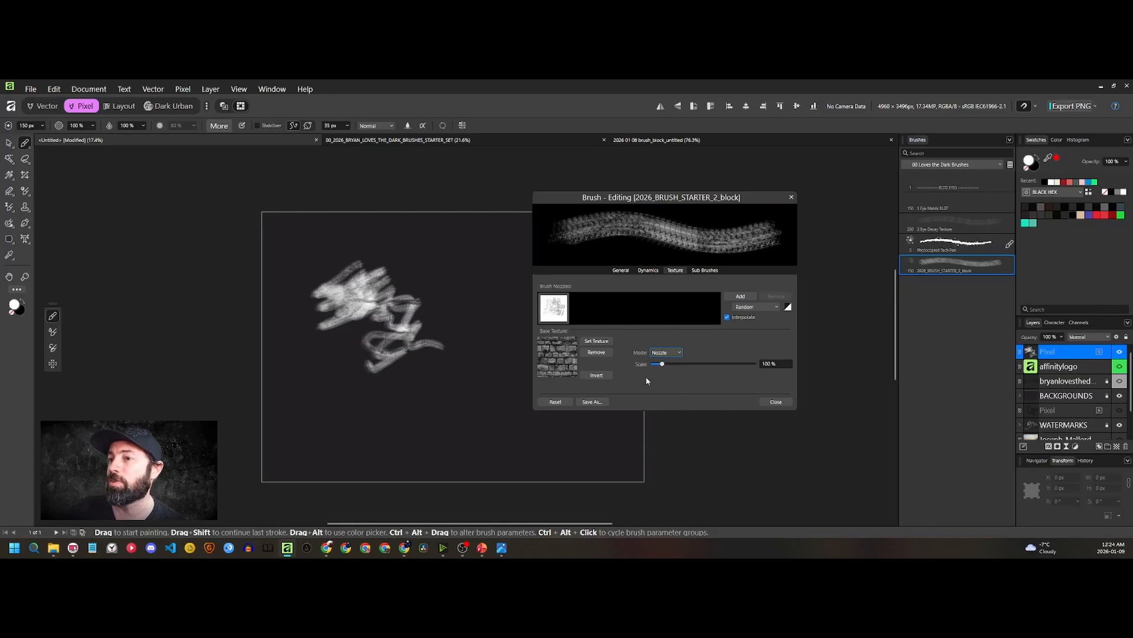
pyautogui.hotkey('ctrl', 'a')
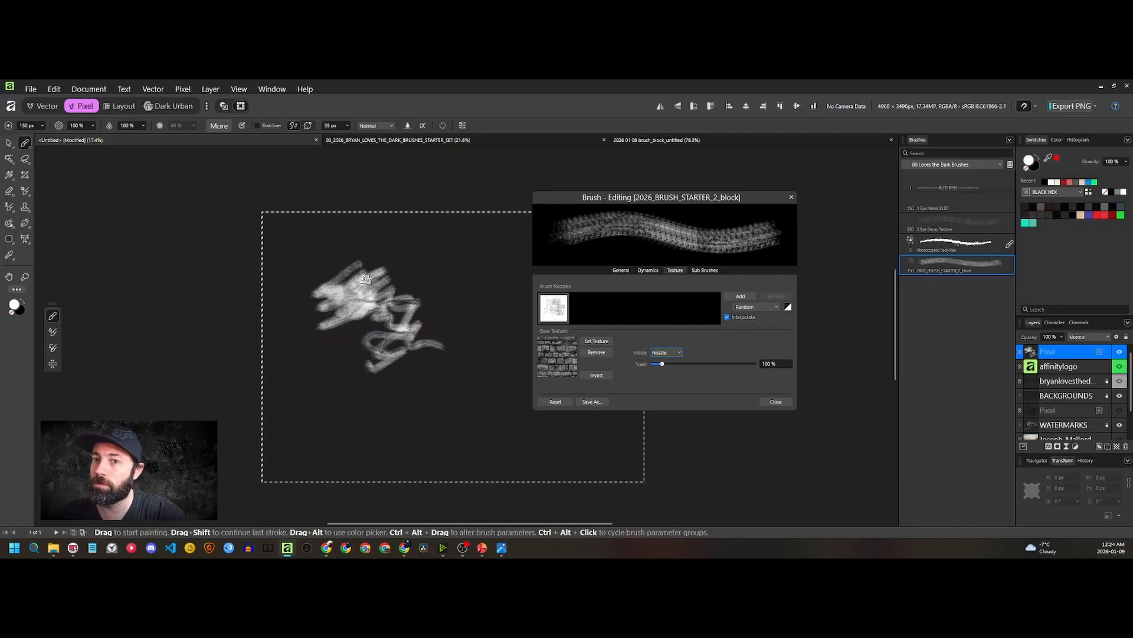
pyautogui.press('Escape')
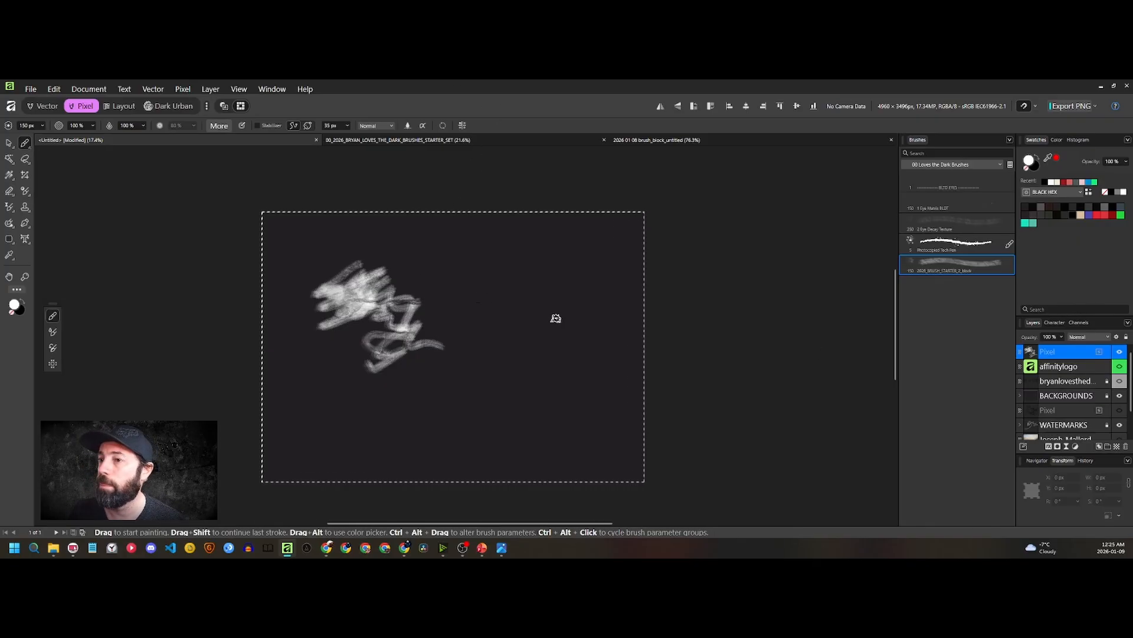
pyautogui.press('Delete')
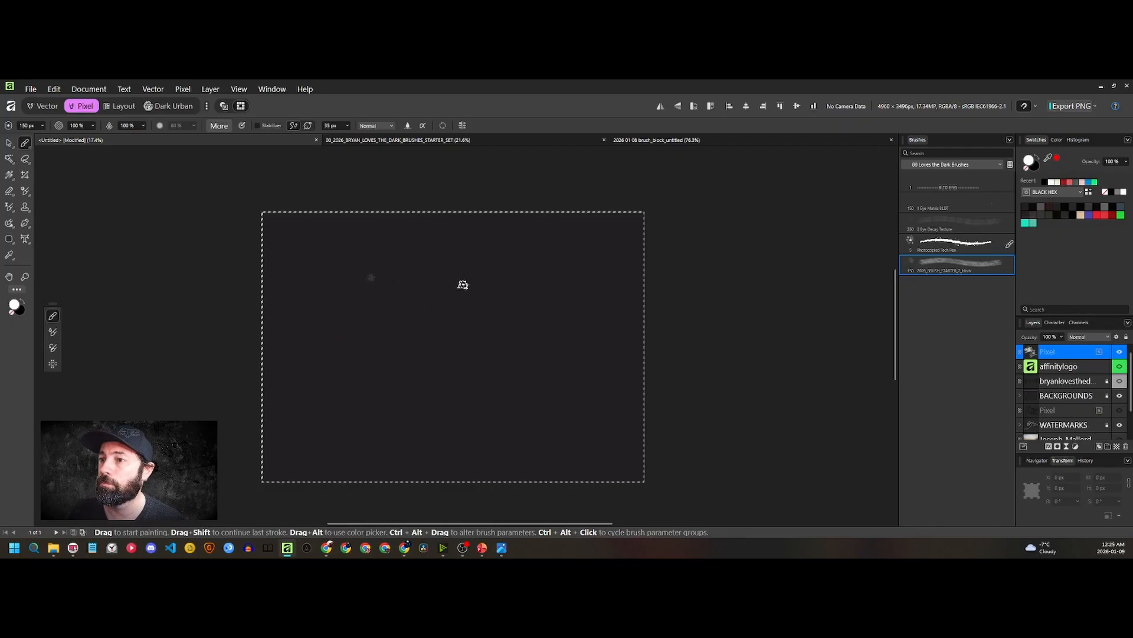
pyautogui.hotkey('ctrl', 'd')
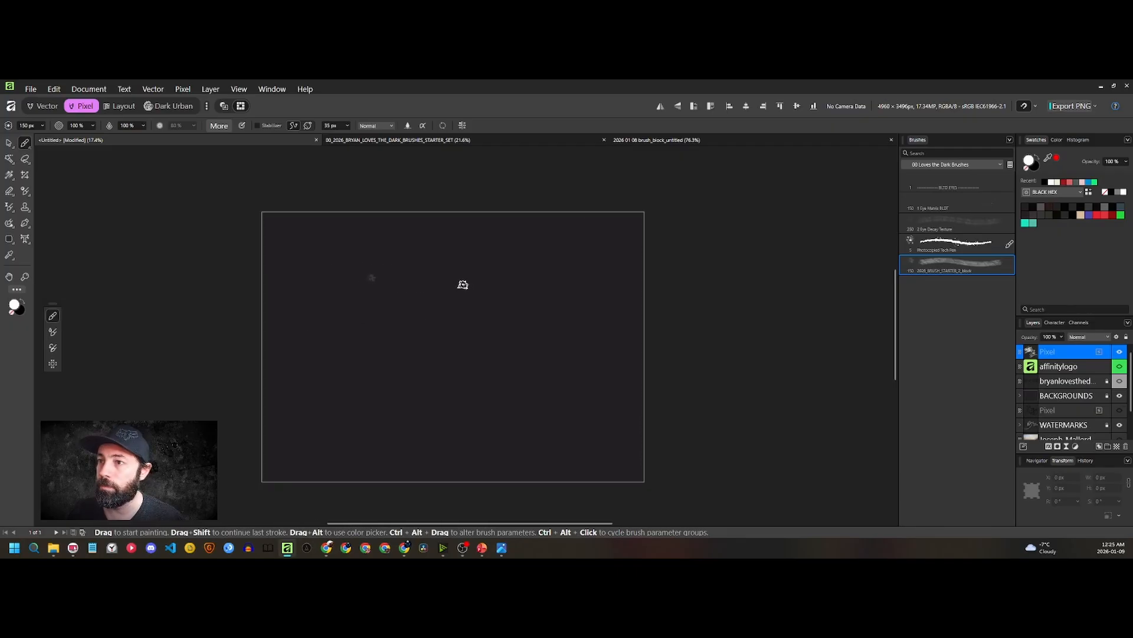
pyautogui.hotkey('ctrl', 'd')
# Enlarge the brush to 528 px and paint dense test strokes across the middle of the canvas
pyautogui.press(']')
pyautogui.press(']')
pyautogui.press(']')
pyautogui.press(']')
pyautogui.press(']')
pyautogui.press(']')
pyautogui.press(']')
pyautogui.press(']')
pyautogui.press(']')
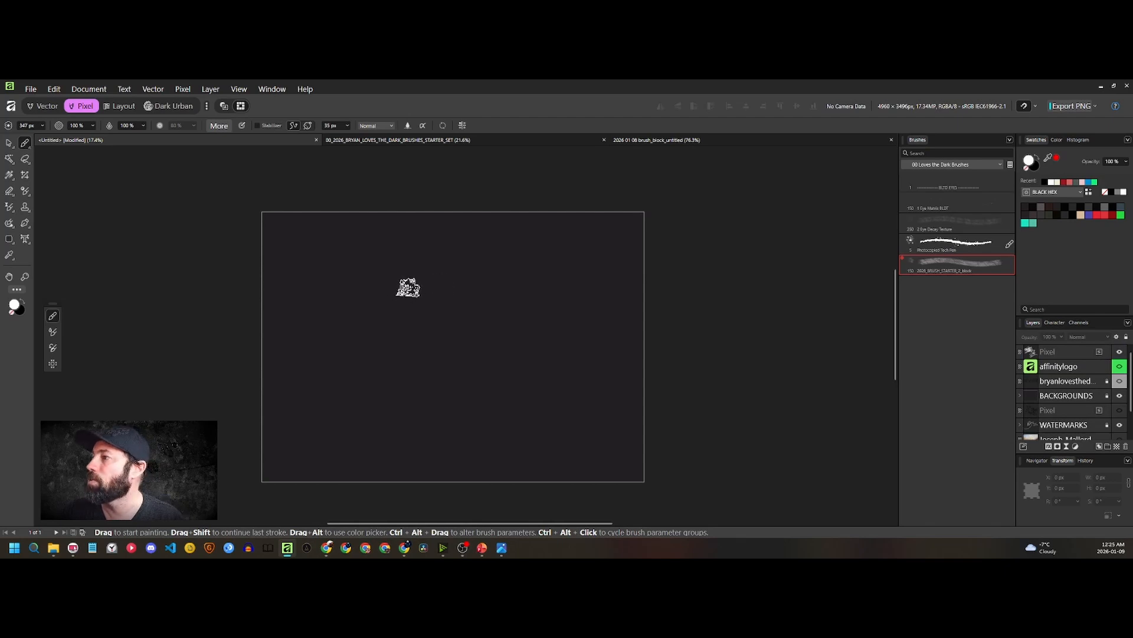
pyautogui.press(']')
pyautogui.press(']')
pyautogui.press(']')
pyautogui.press(']')
pyautogui.press(']')
pyautogui.press(']')
pyautogui.press(']')
pyautogui.press(']')
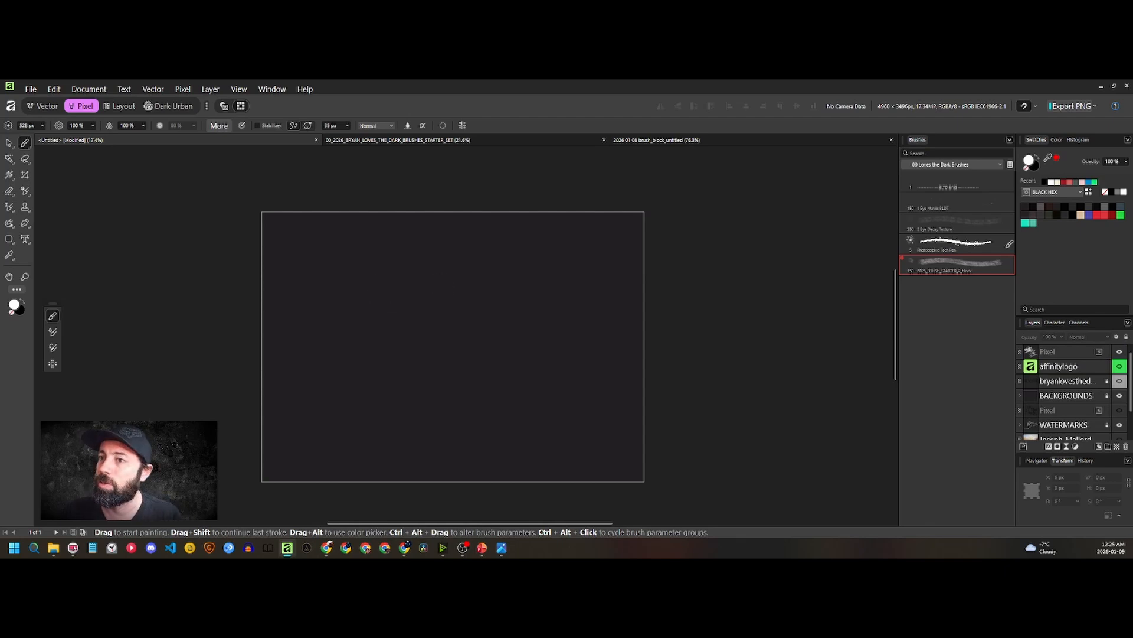
pyautogui.moveTo(383, 300)
pyautogui.mouseDown()
pyautogui.moveTo(424, 339)
pyautogui.moveTo(377, 378)
pyautogui.moveTo(419, 310)
pyautogui.moveTo(482, 333)
pyautogui.moveTo(501, 358)
pyautogui.moveTo(428, 376)
pyautogui.moveTo(447, 386)
pyautogui.moveTo(424, 366)
pyautogui.moveTo(442, 326)
pyautogui.moveTo(459, 354)
pyautogui.moveTo(451, 373)
pyautogui.moveTo(374, 321)
pyautogui.moveTo(369, 375)
pyautogui.mouseUp()
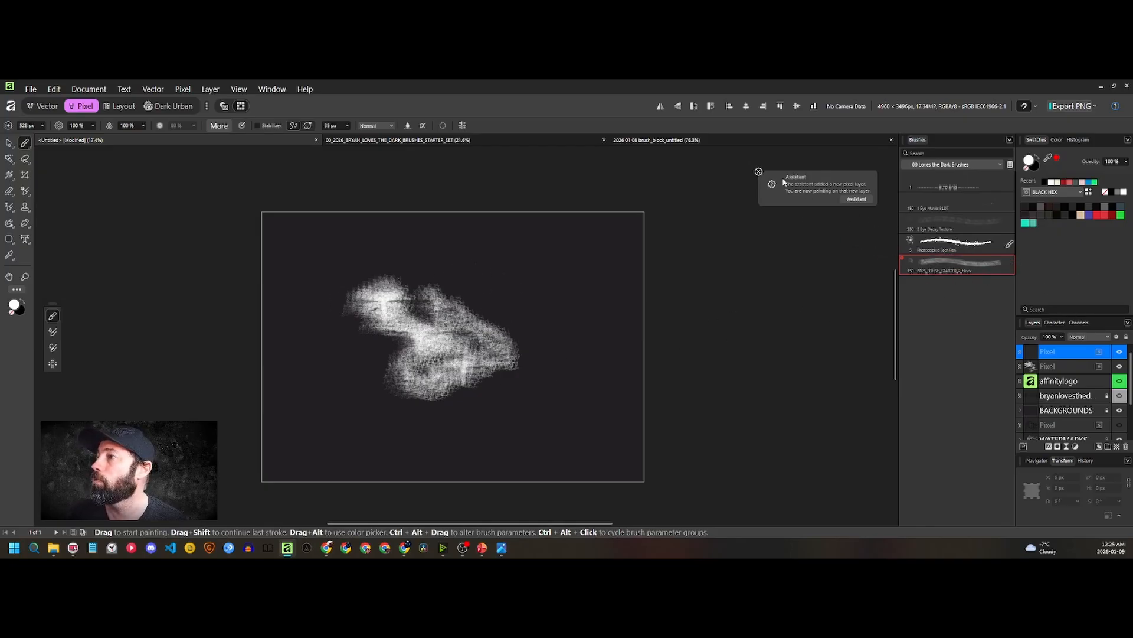
pyautogui.click(759, 172)
# Review the brush's Dynamics, Texture and Sub Brushes settings and check the starter PNG files available for a bitmap sub brush
pyautogui.doubleClick(932, 261)
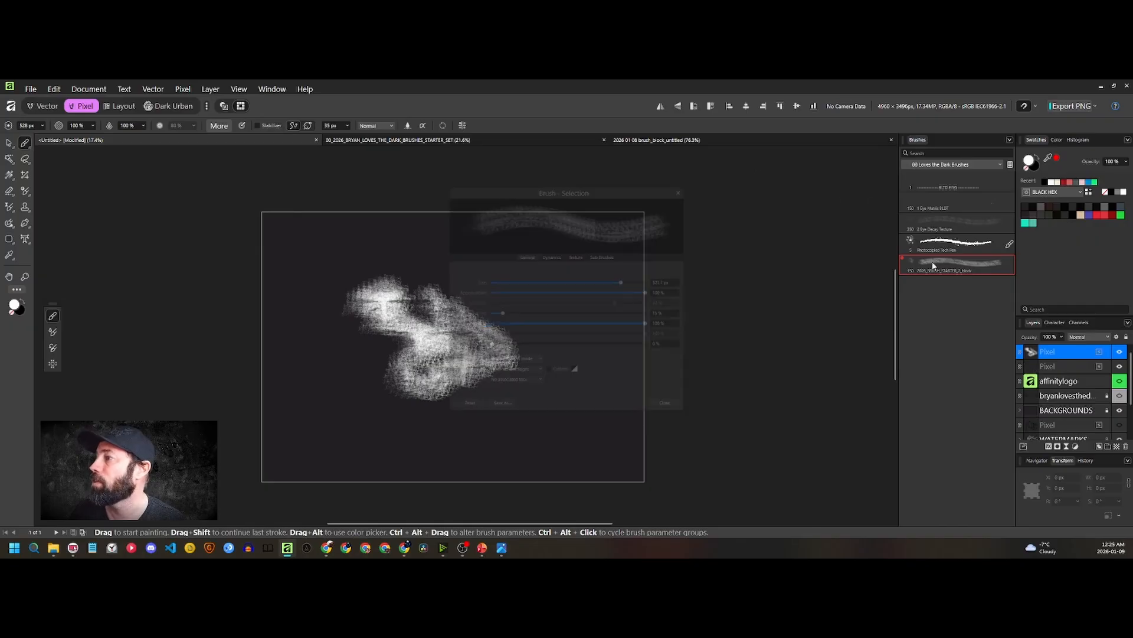
pyautogui.click(550, 253)
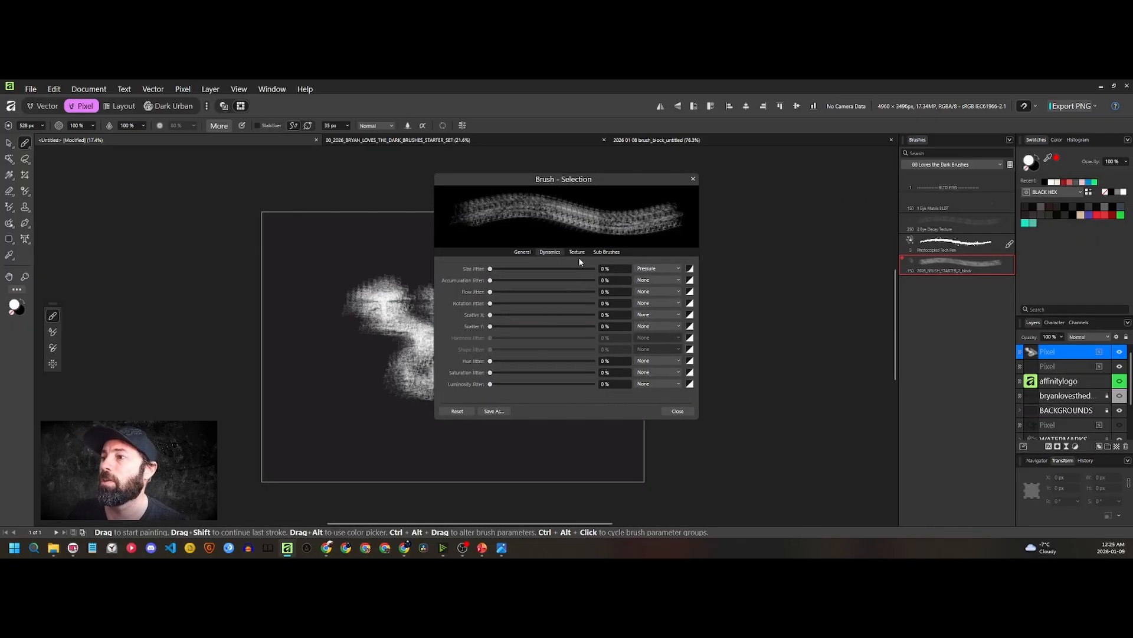
pyautogui.click(577, 253)
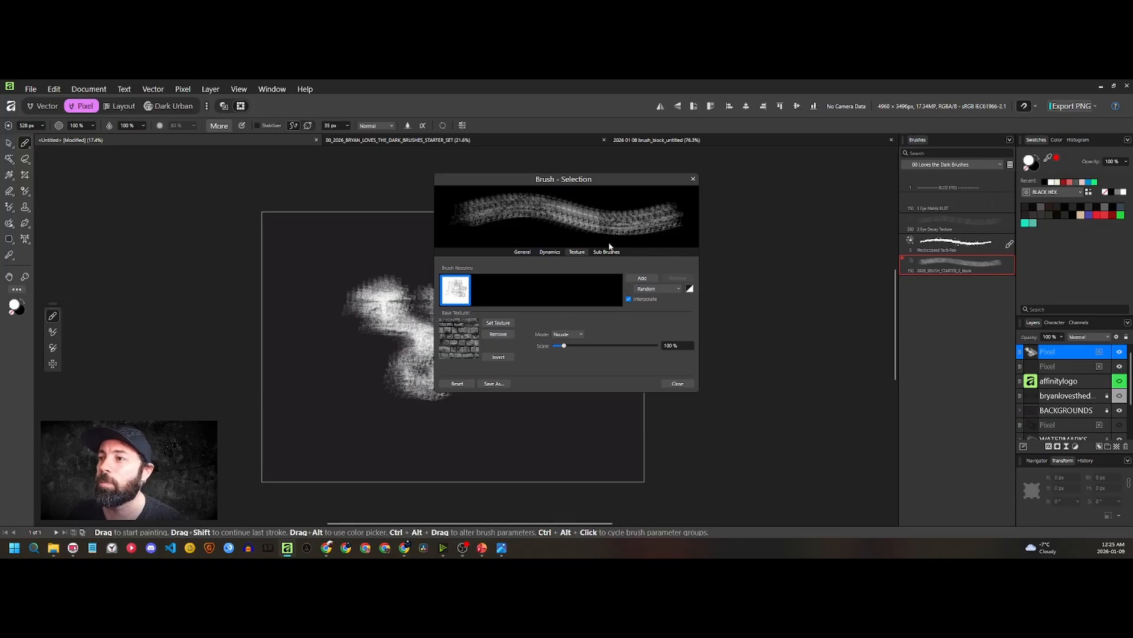
pyautogui.click(607, 253)
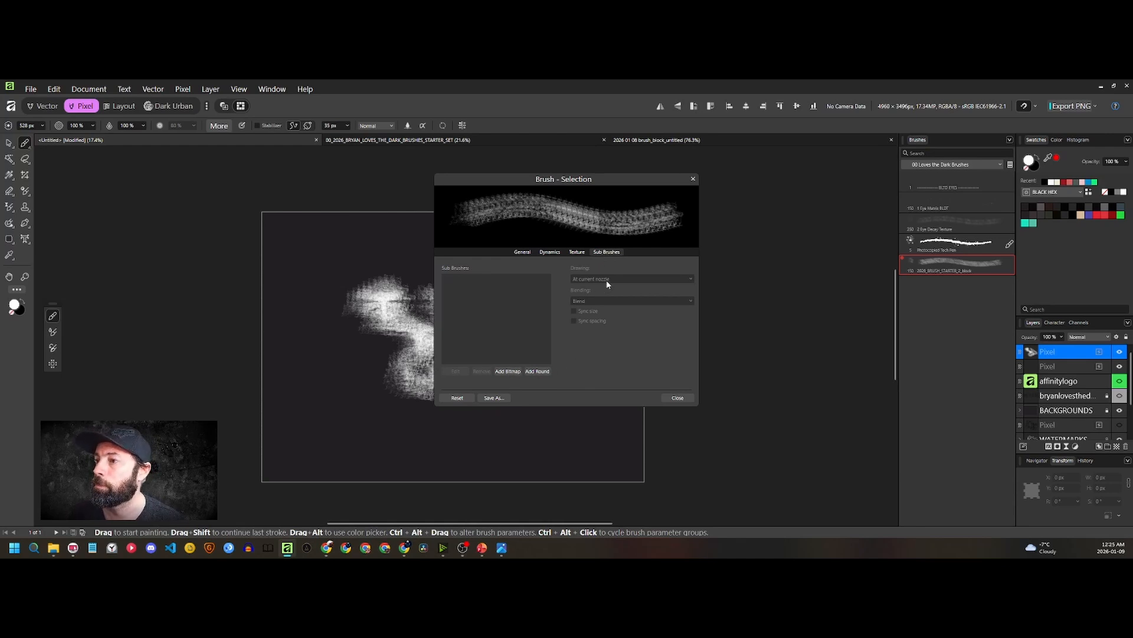
pyautogui.click(512, 371)
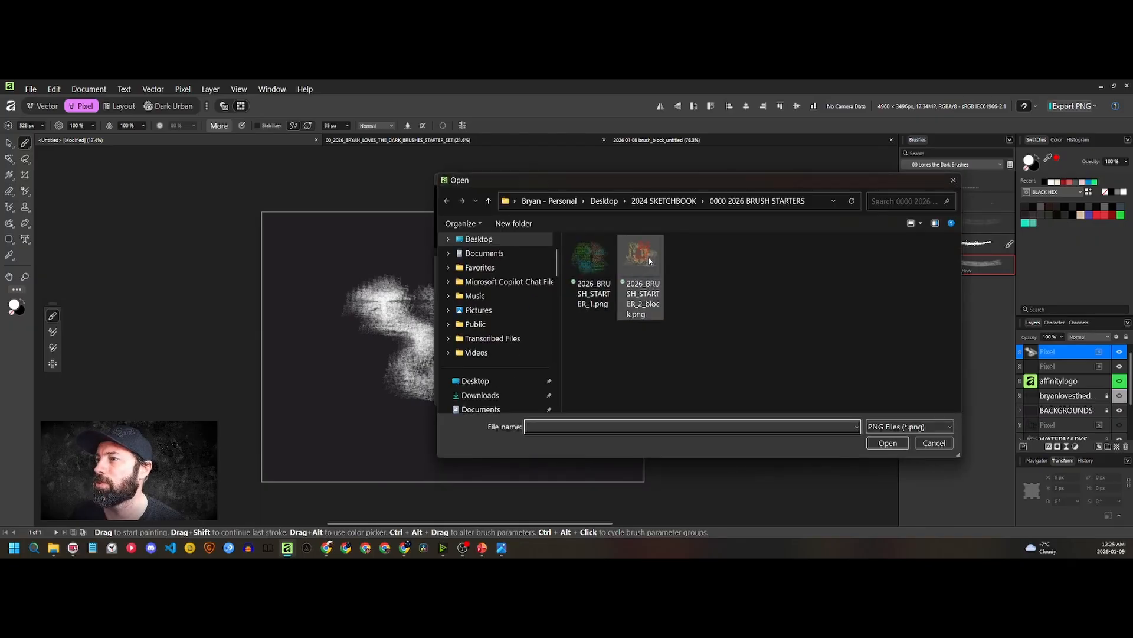
pyautogui.doubleClick(657, 265)
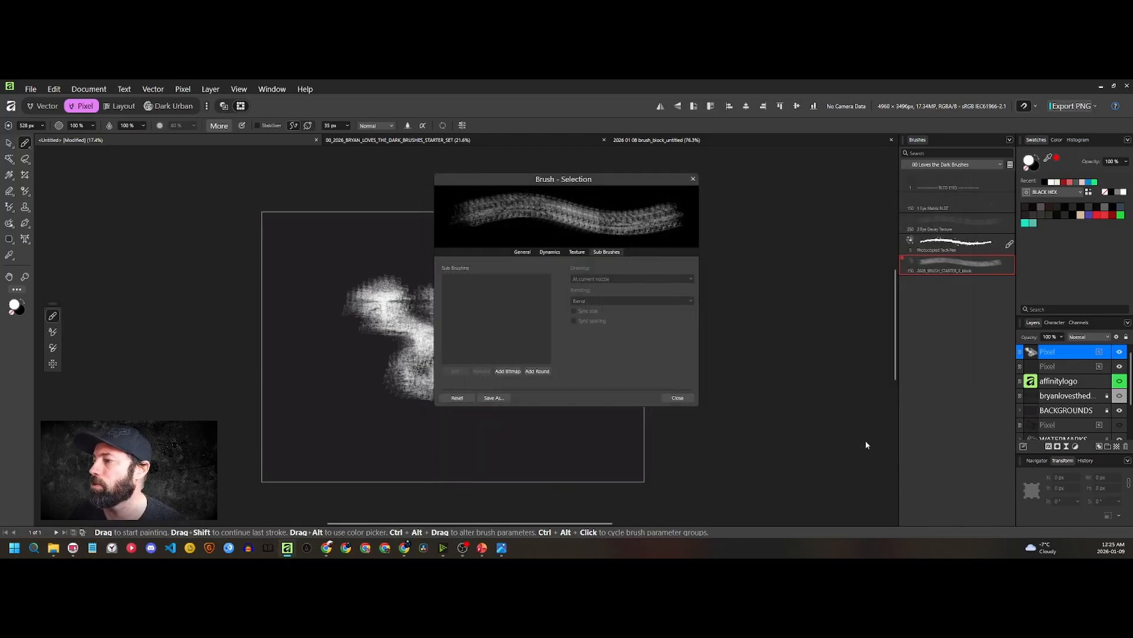
# Add a round sub brush with Erase blending and paint test strokes beside the existing ones
pyautogui.click(538, 371)
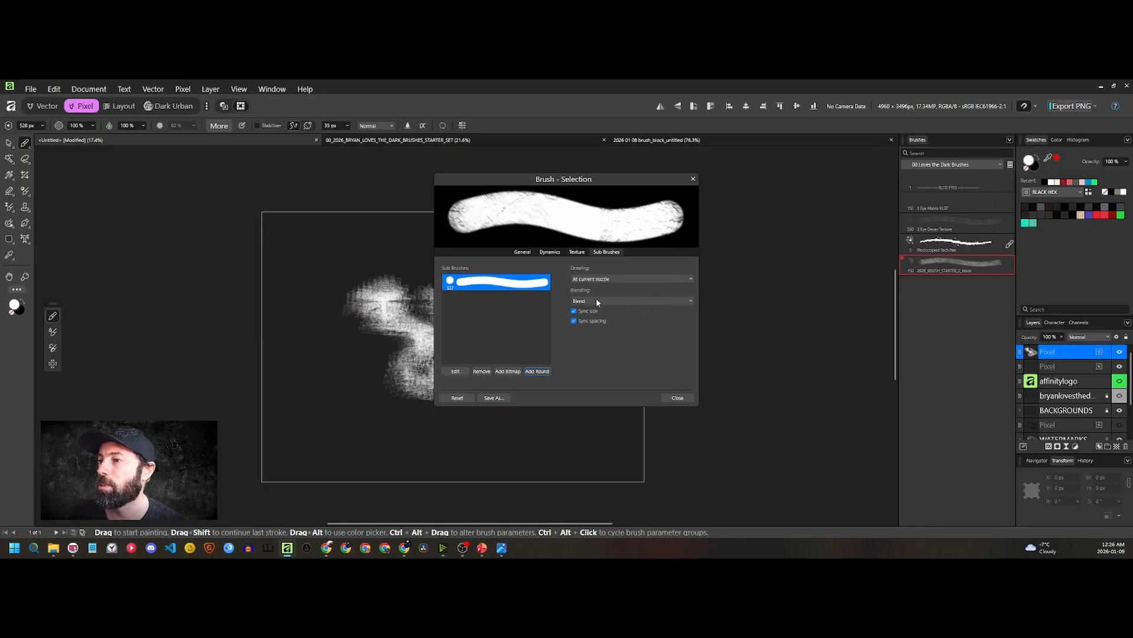
pyautogui.click(596, 301)
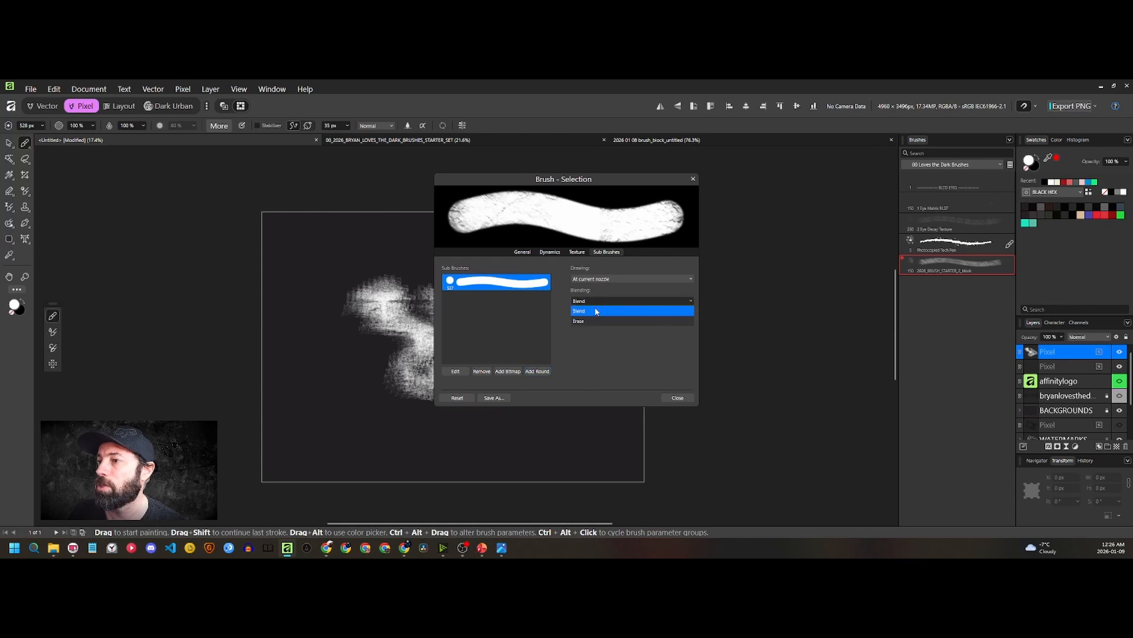
pyautogui.click(594, 319)
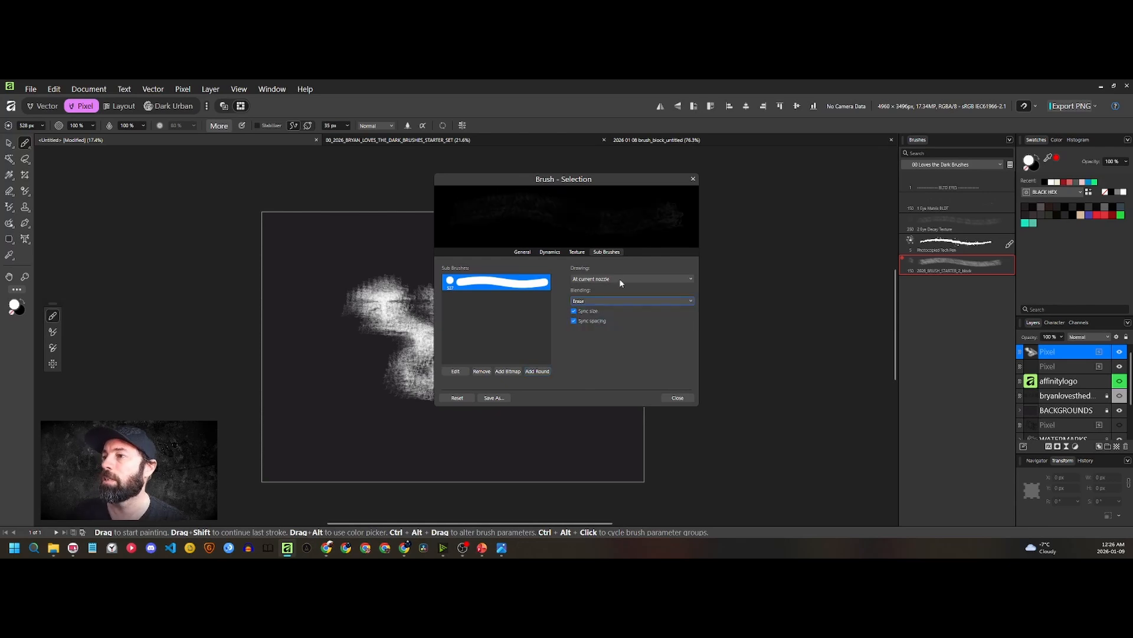
pyautogui.moveTo(349, 307)
pyautogui.mouseDown()
pyautogui.moveTo(367, 338)
pyautogui.moveTo(325, 395)
pyautogui.moveTo(341, 427)
pyautogui.moveTo(334, 411)
pyautogui.moveTo(397, 387)
pyautogui.moveTo(348, 404)
pyautogui.moveTo(361, 424)
pyautogui.moveTo(340, 412)
pyautogui.moveTo(324, 341)
pyautogui.moveTo(355, 368)
pyautogui.moveTo(304, 364)
pyautogui.moveTo(320, 278)
pyautogui.moveTo(316, 302)
pyautogui.moveTo(368, 417)
pyautogui.moveTo(387, 423)
pyautogui.moveTo(356, 295)
pyautogui.moveTo(396, 295)
pyautogui.moveTo(376, 394)
pyautogui.moveTo(323, 335)
pyautogui.mouseUp()
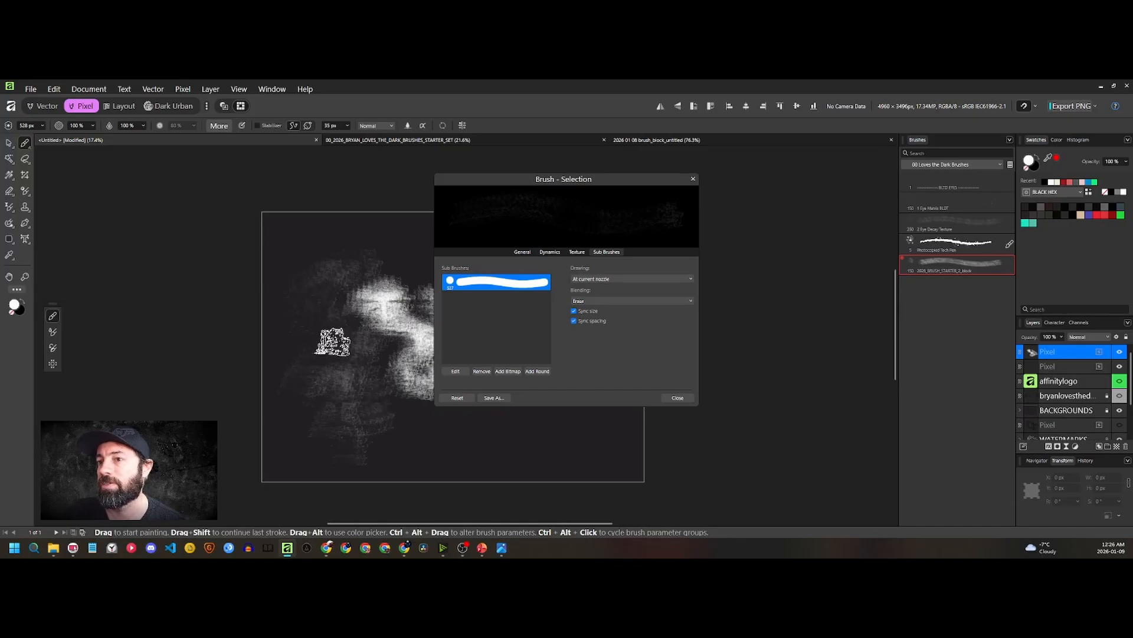
# Try the Behind current nozzle drawing option on the round sub brush and remove that sub brush
pyautogui.click(604, 286)
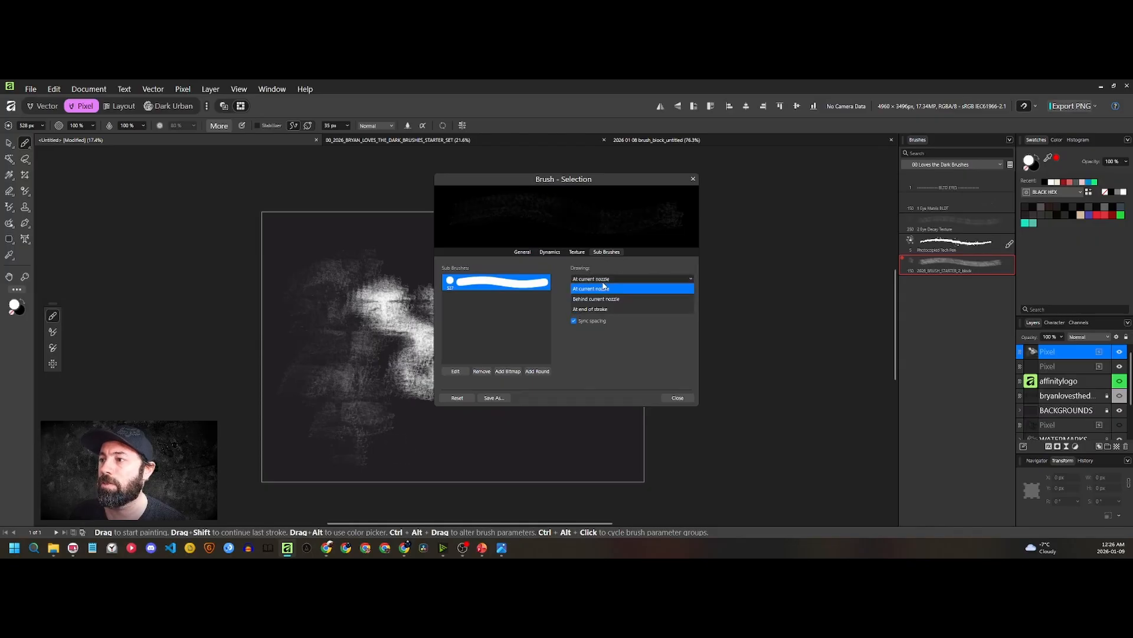
pyautogui.click(603, 300)
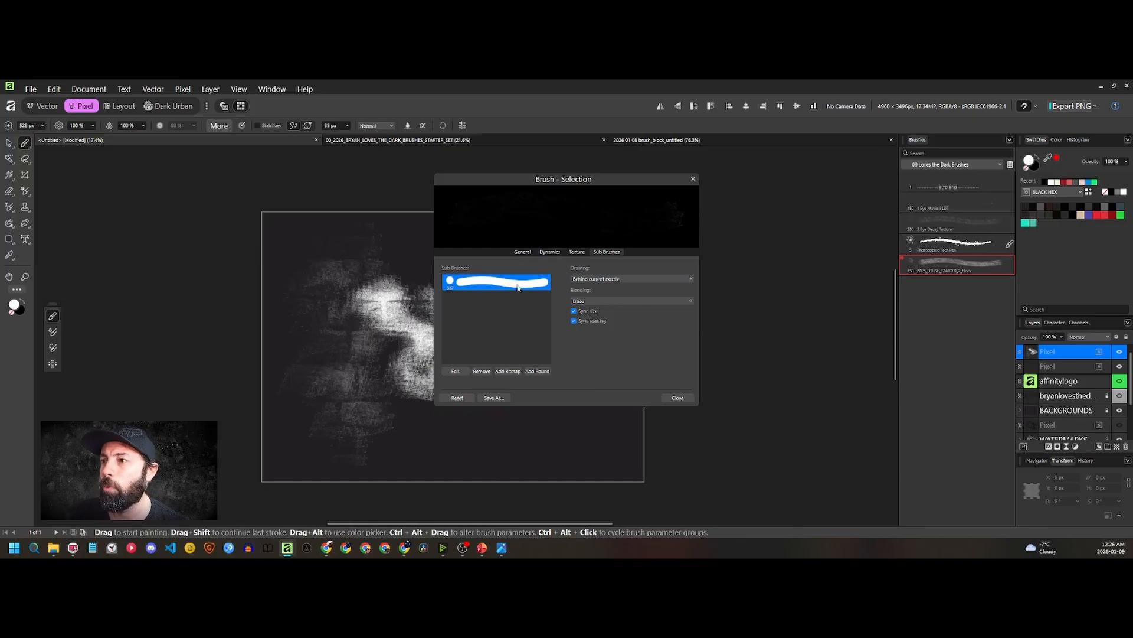
pyautogui.click(482, 371)
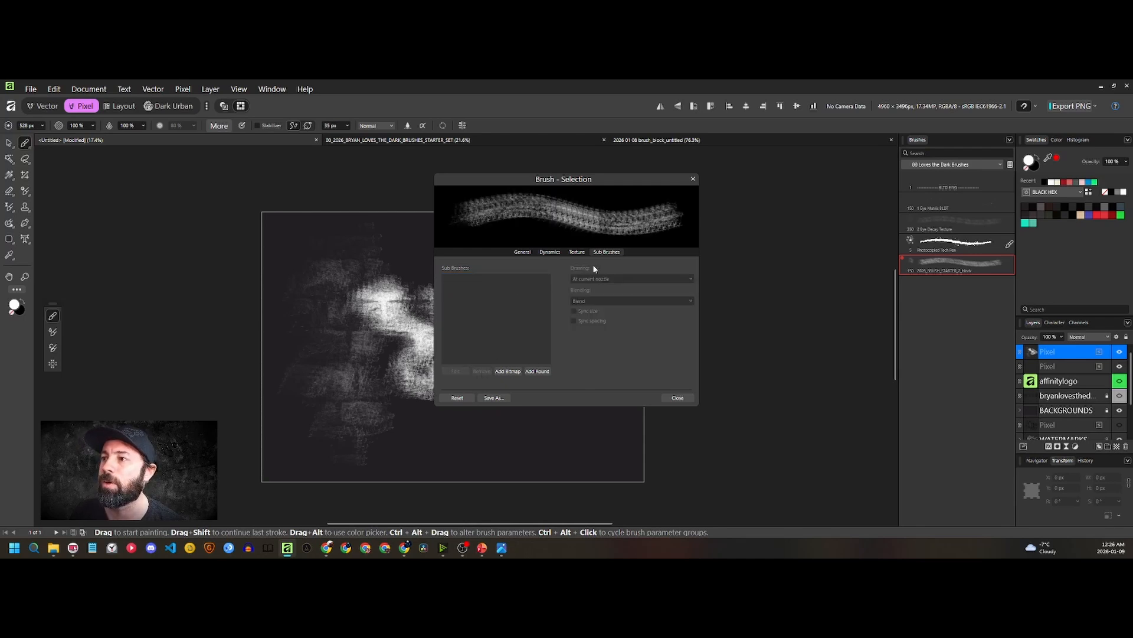
# Recheck the brush's Texture and General settings and set its Saturation Jitter to 25 % under Dynamics
pyautogui.click(573, 254)
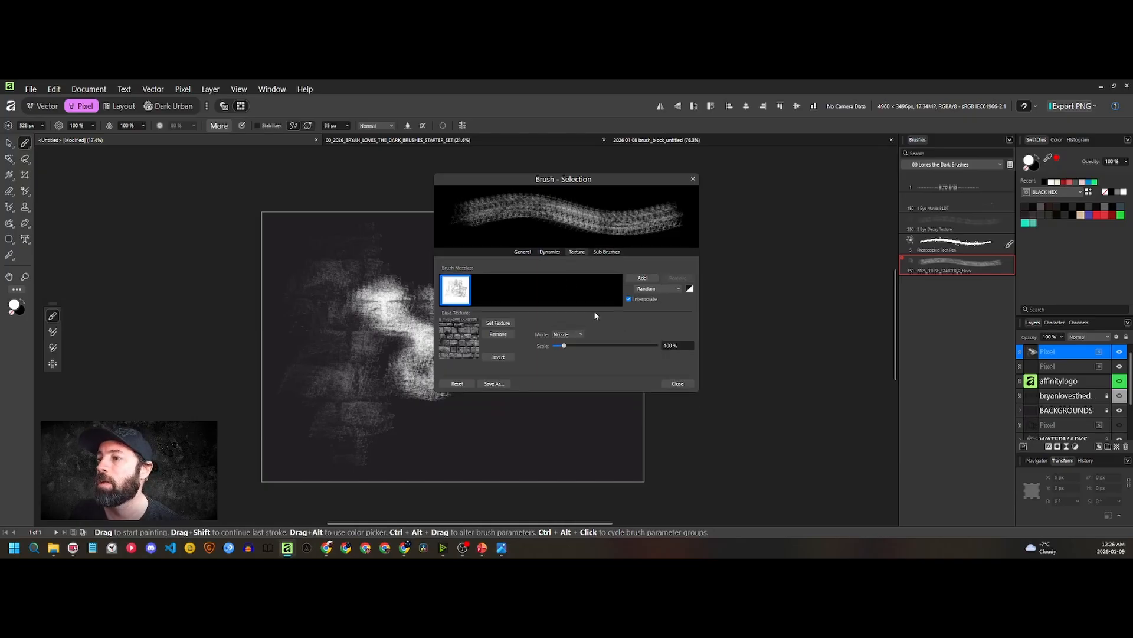
pyautogui.click(549, 252)
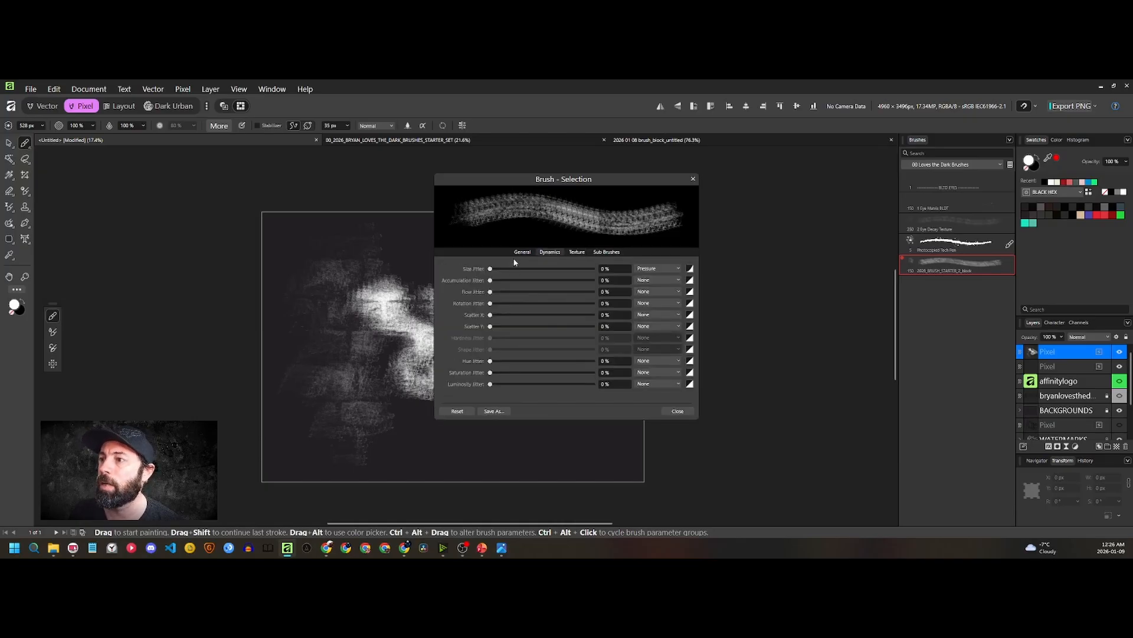
pyautogui.click(518, 252)
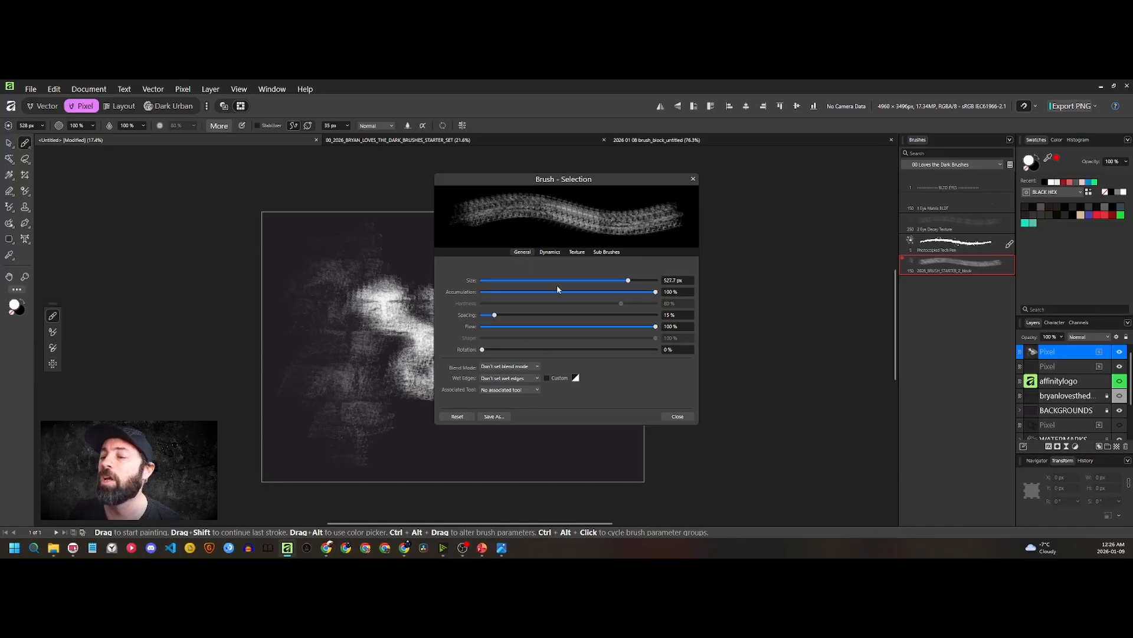
pyautogui.click(550, 252)
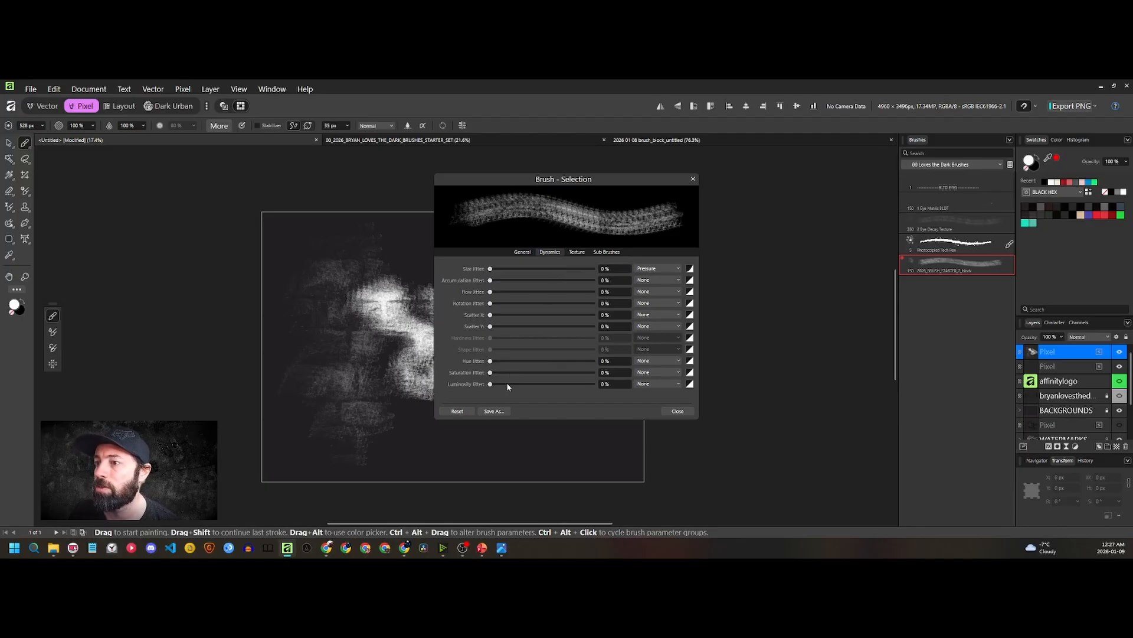
pyautogui.click(615, 371)
pyautogui.write('25')
pyautogui.press('Return')
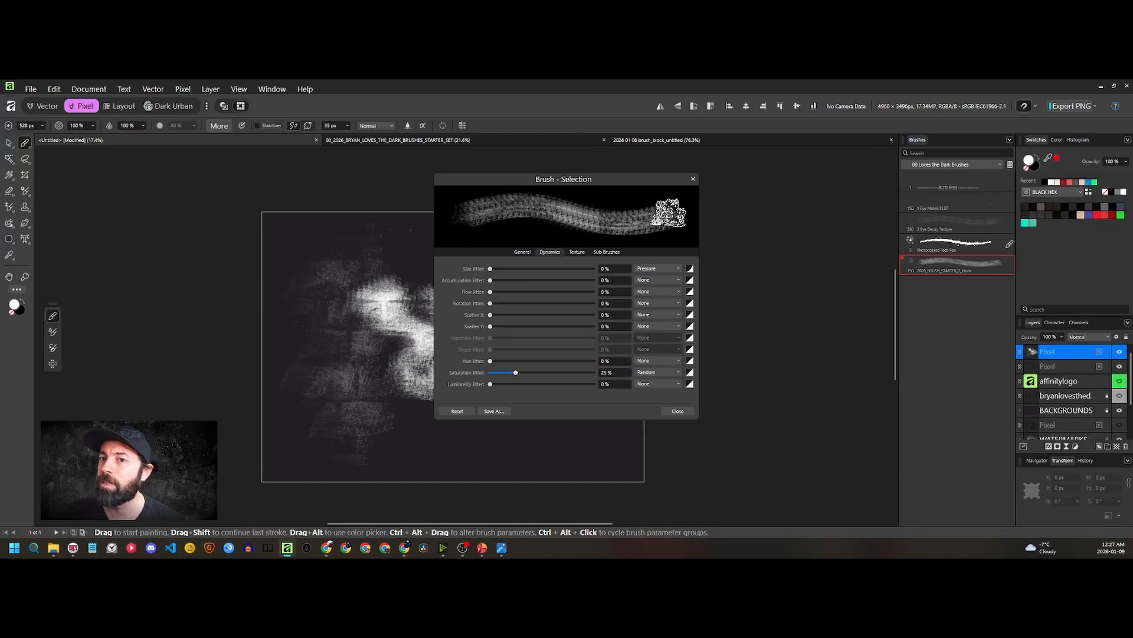
# Hide the painted test layer, add a new pixel layer and paint a white test stroke on it
pyautogui.click(1119, 352)
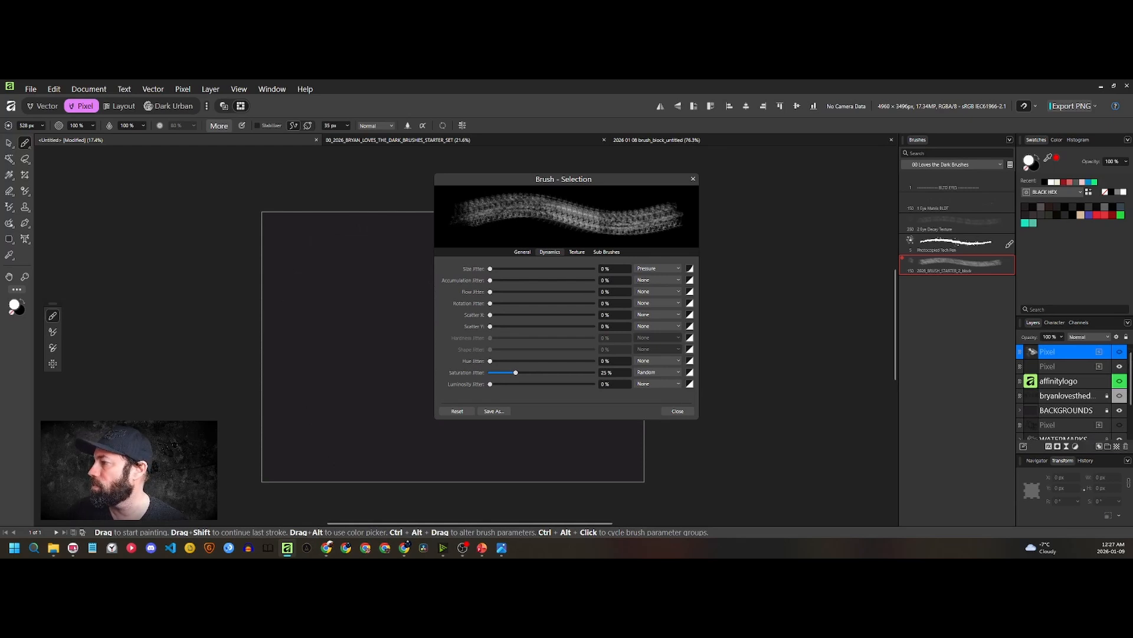
pyautogui.click(1099, 447)
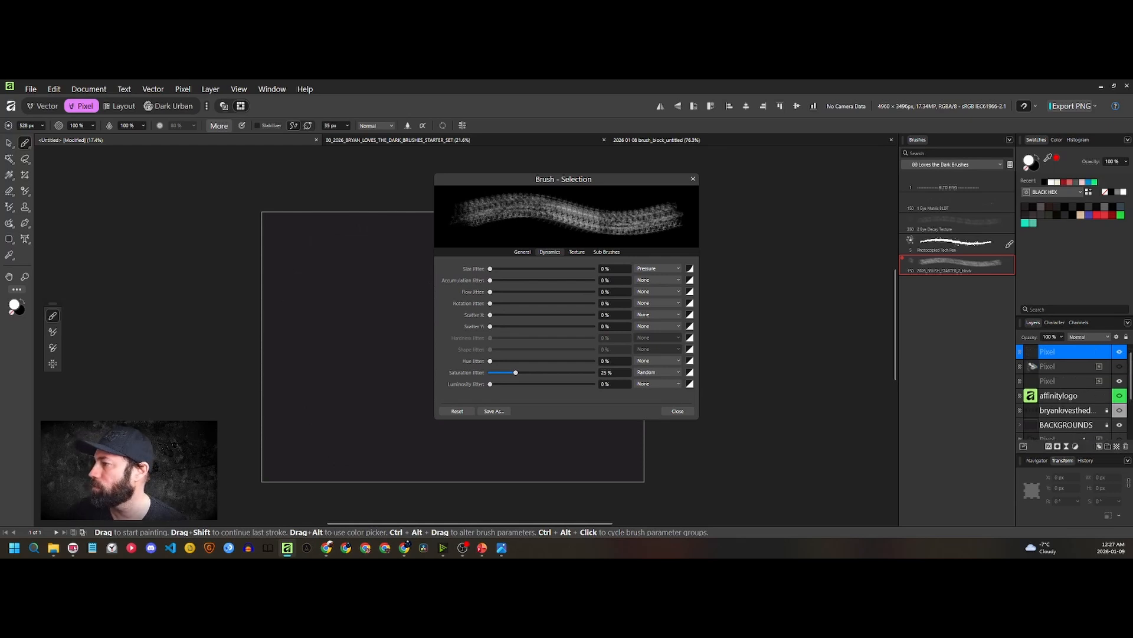
pyautogui.moveTo(352, 287)
pyautogui.mouseDown()
pyautogui.moveTo(369, 357)
pyautogui.moveTo(336, 406)
pyautogui.moveTo(300, 312)
pyautogui.moveTo(353, 290)
pyautogui.mouseUp()
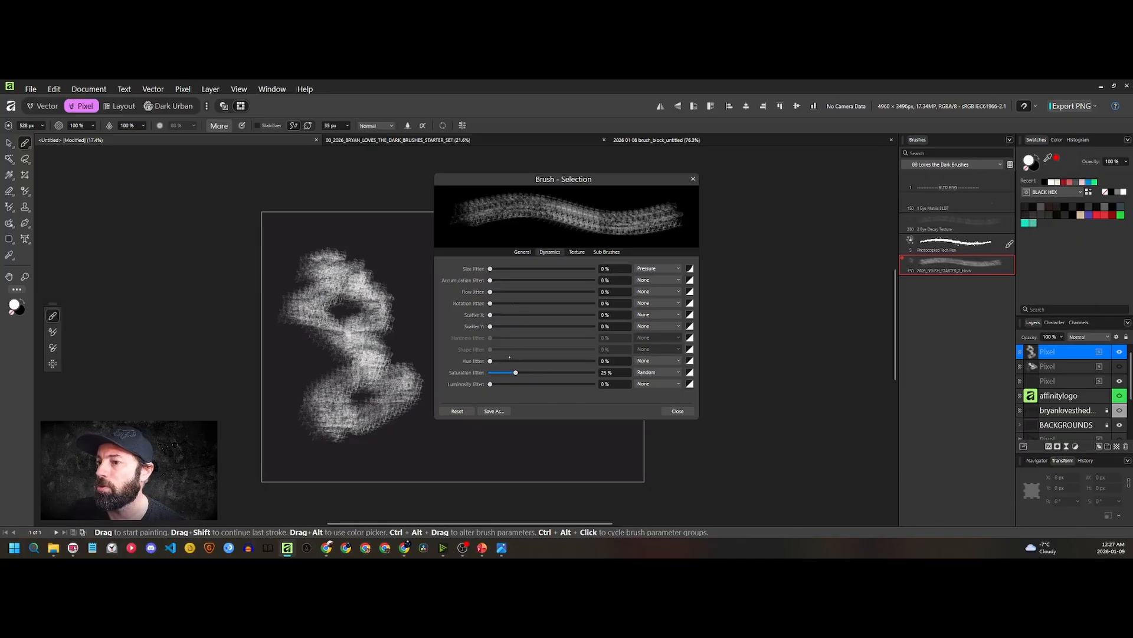
# Set Hue Jitter to 68 % and test it on the canvas with white strokes and with teal strokes
pyautogui.click(560, 361)
pyautogui.moveTo(390, 312)
pyautogui.mouseDown()
pyautogui.moveTo(382, 285)
pyautogui.moveTo(399, 296)
pyautogui.moveTo(409, 385)
pyautogui.moveTo(366, 389)
pyautogui.mouseUp()
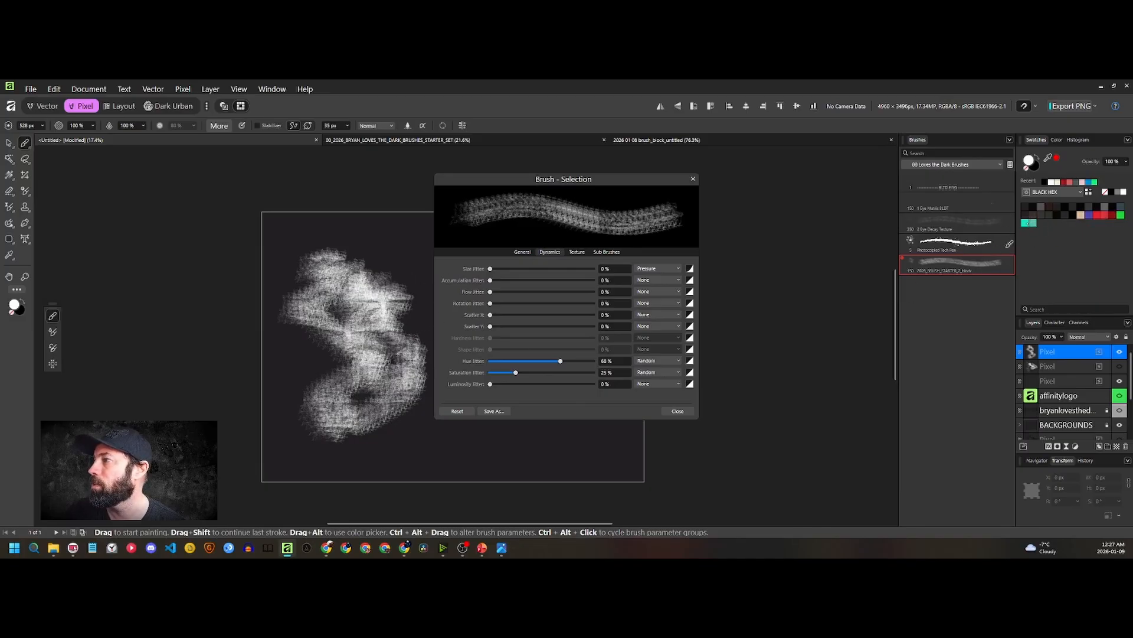
pyautogui.click(1026, 222)
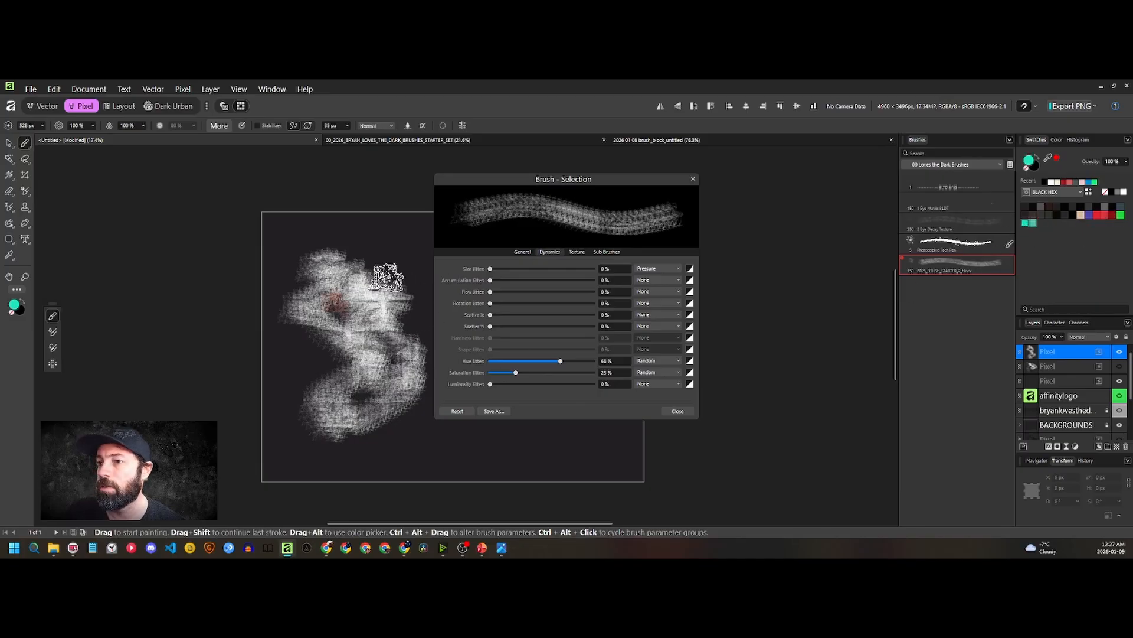
pyautogui.moveTo(410, 345); pyautogui.dragTo(358, 406)
pyautogui.moveTo(366, 338)
pyautogui.mouseDown()
pyautogui.moveTo(337, 390)
pyautogui.moveTo(362, 437)
pyautogui.moveTo(399, 325)
pyautogui.moveTo(369, 357)
pyautogui.moveTo(424, 374)
pyautogui.moveTo(404, 329)
pyautogui.mouseUp()
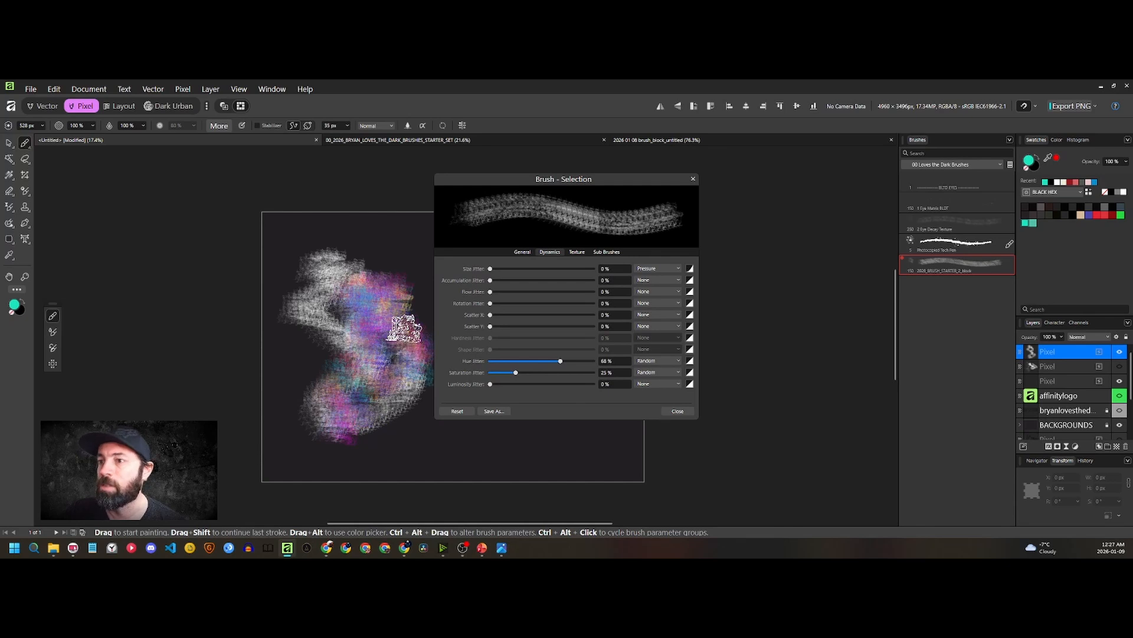
# Set Hue Jitter to 0 % and paint a teal test stroke over the multicoloured strokes
pyautogui.click(611, 361)
pyautogui.write('100')
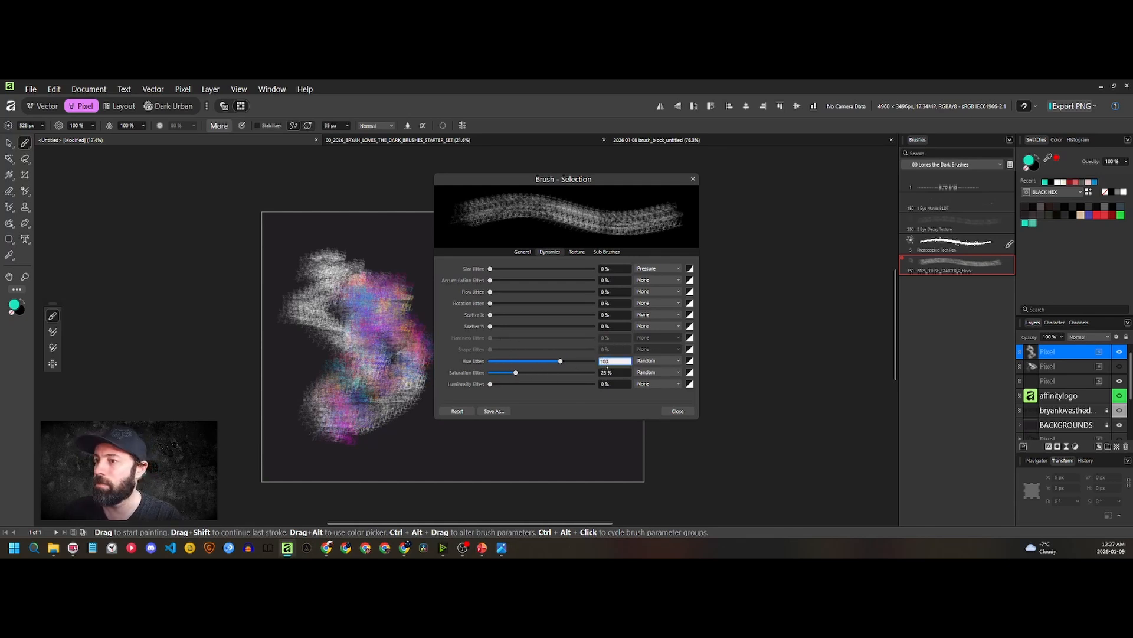
pyautogui.press('Return')
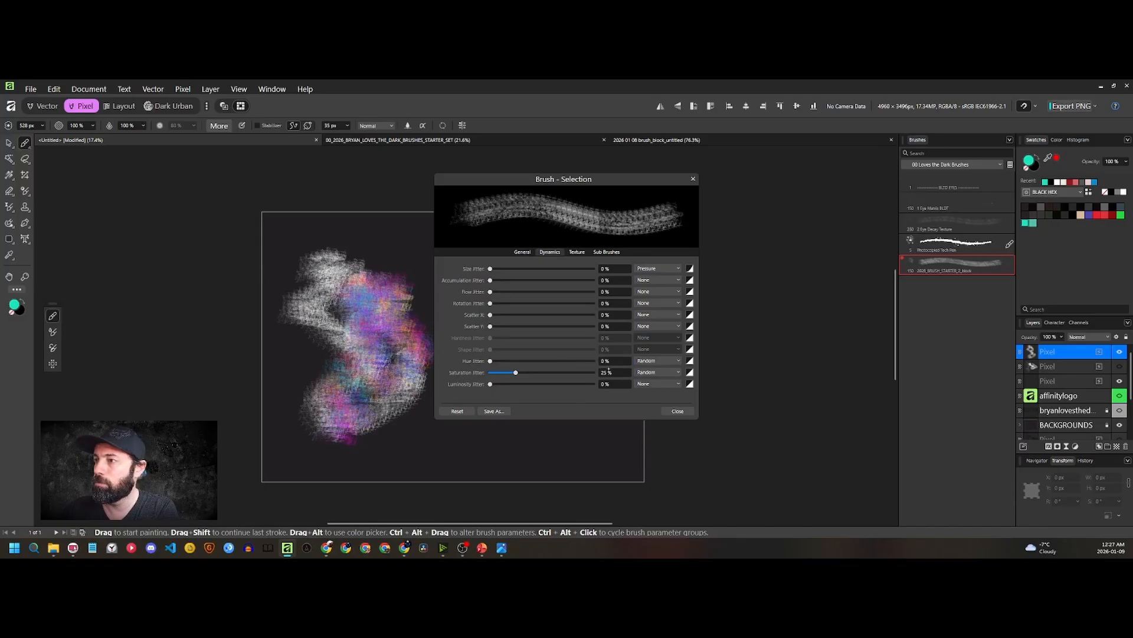
pyautogui.moveTo(390, 321)
pyautogui.mouseDown()
pyautogui.moveTo(394, 348)
pyautogui.moveTo(353, 256)
pyautogui.moveTo(372, 364)
pyautogui.moveTo(297, 282)
pyautogui.moveTo(332, 335)
pyautogui.moveTo(320, 392)
pyautogui.moveTo(372, 431)
pyautogui.mouseUp()
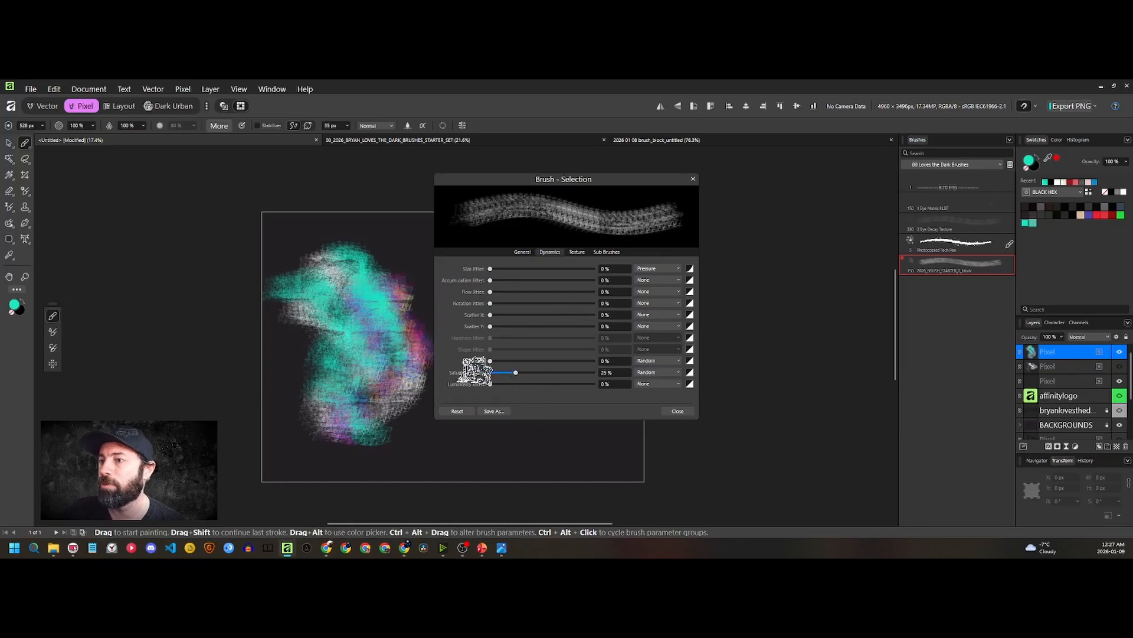
# Set Saturation Jitter to 100 % and paint another teal test stroke
pyautogui.click(613, 372)
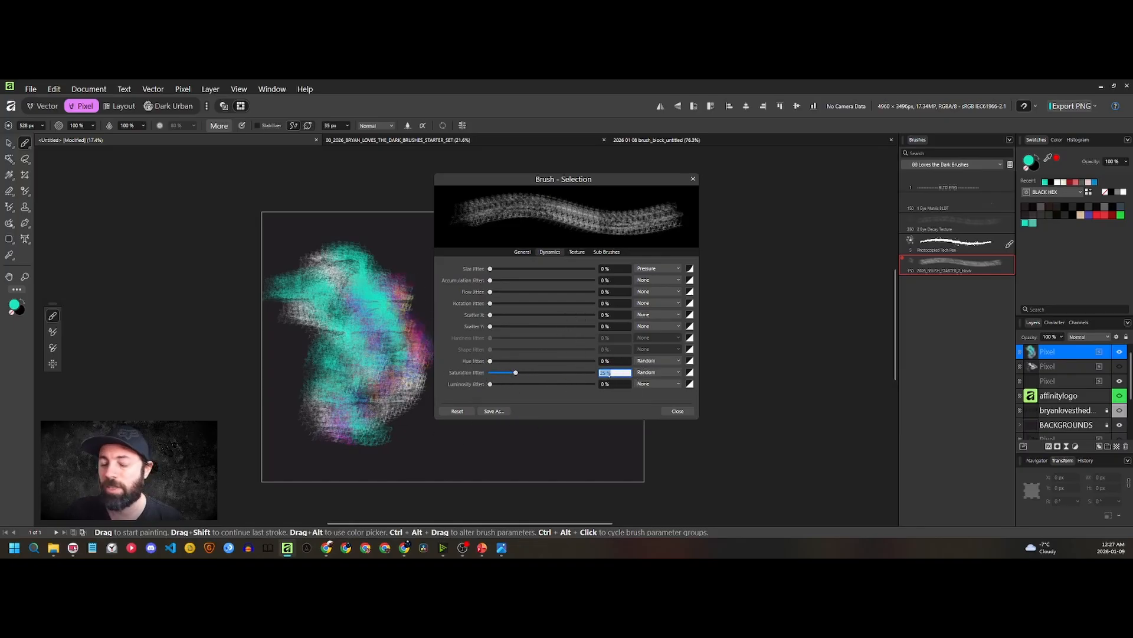
pyautogui.write('100')
pyautogui.press('Return')
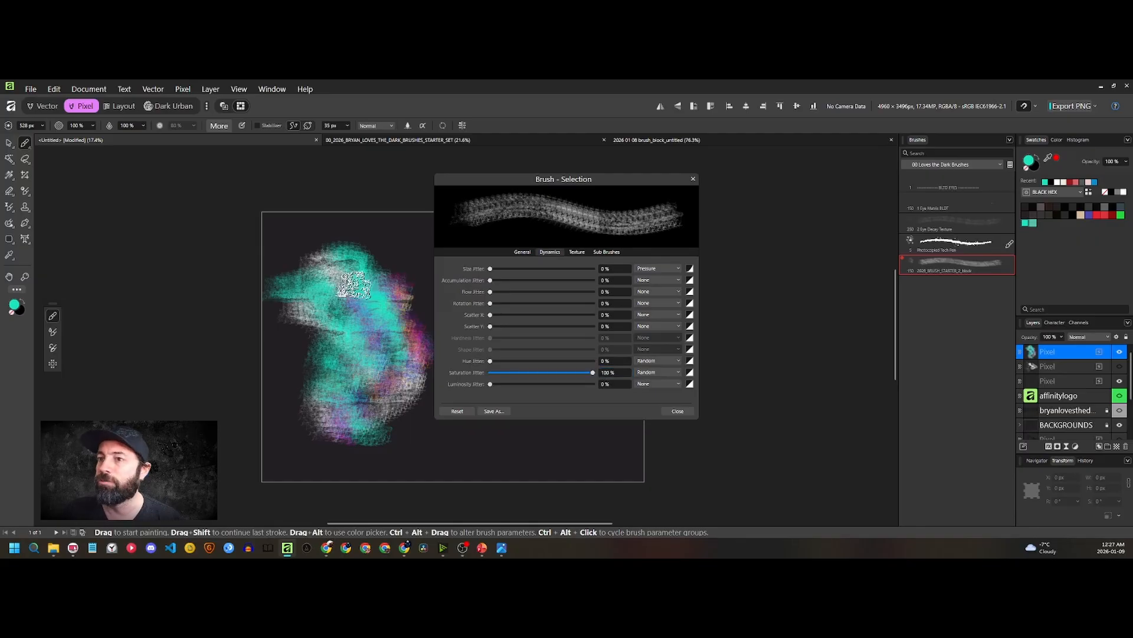
pyautogui.moveTo(401, 272)
pyautogui.mouseDown()
pyautogui.moveTo(413, 374)
pyautogui.moveTo(412, 278)
pyautogui.moveTo(409, 396)
pyautogui.moveTo(331, 271)
pyautogui.moveTo(390, 377)
pyautogui.mouseUp()
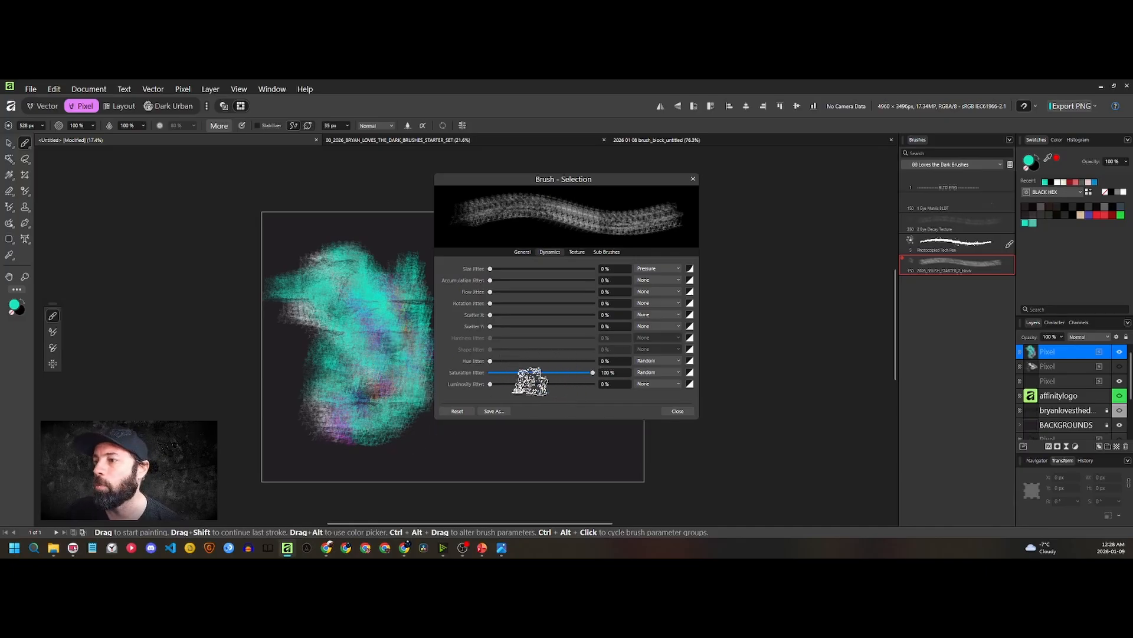
# Set Saturation Jitter to 14 % and Hue Jitter to 8 %, testing them with a stroke over the painted area
pyautogui.click(504, 373)
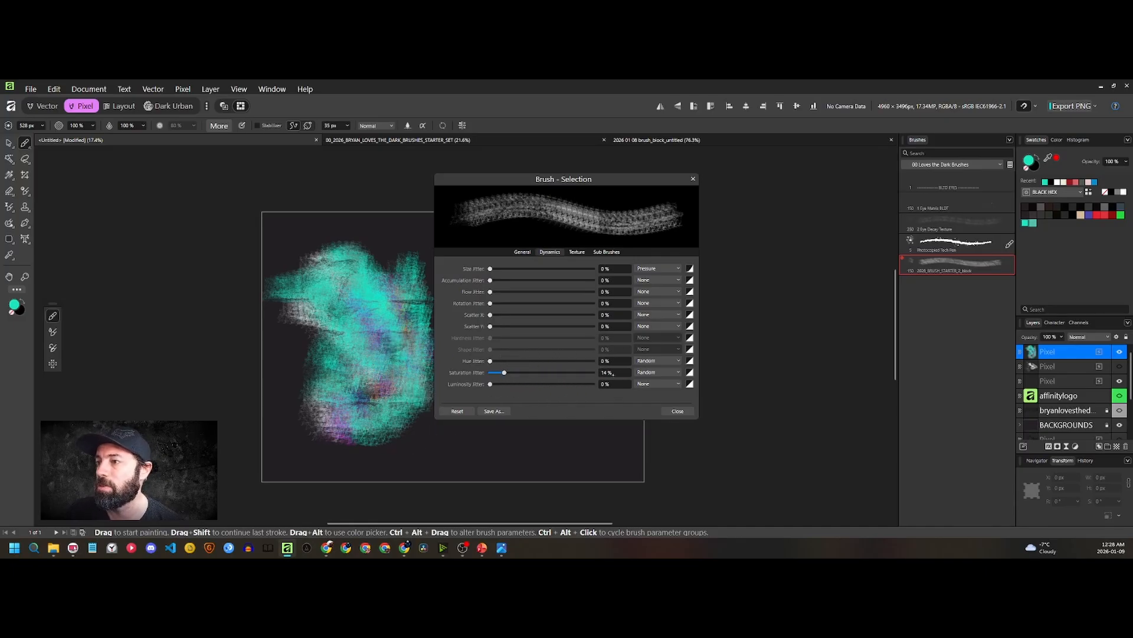
pyautogui.click(499, 360)
pyautogui.moveTo(395, 271)
pyautogui.mouseDown()
pyautogui.moveTo(367, 253)
pyautogui.moveTo(304, 299)
pyautogui.moveTo(360, 363)
pyautogui.moveTo(362, 450)
pyautogui.moveTo(357, 405)
pyautogui.mouseUp()
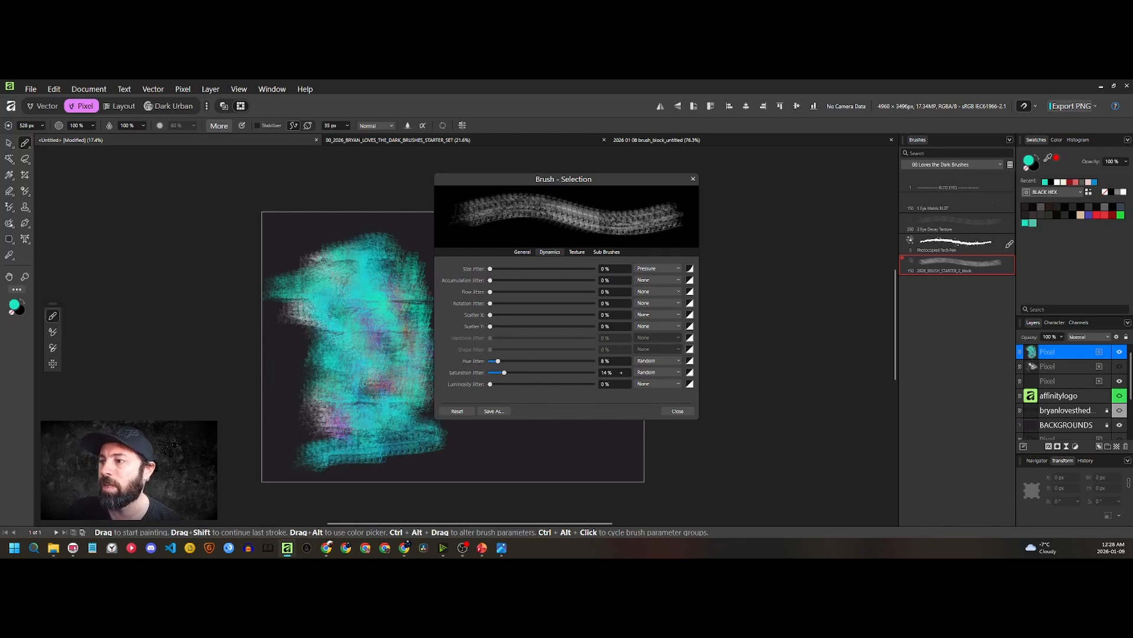
# Set Hue Jitter to 0 %
pyautogui.click(614, 361)
pyautogui.write('0')
pyautogui.press('Return')
# Set Luminosity Jitter to 50 % and paint test strokes over and above the teal area
pyautogui.click(601, 384)
pyautogui.write('5')
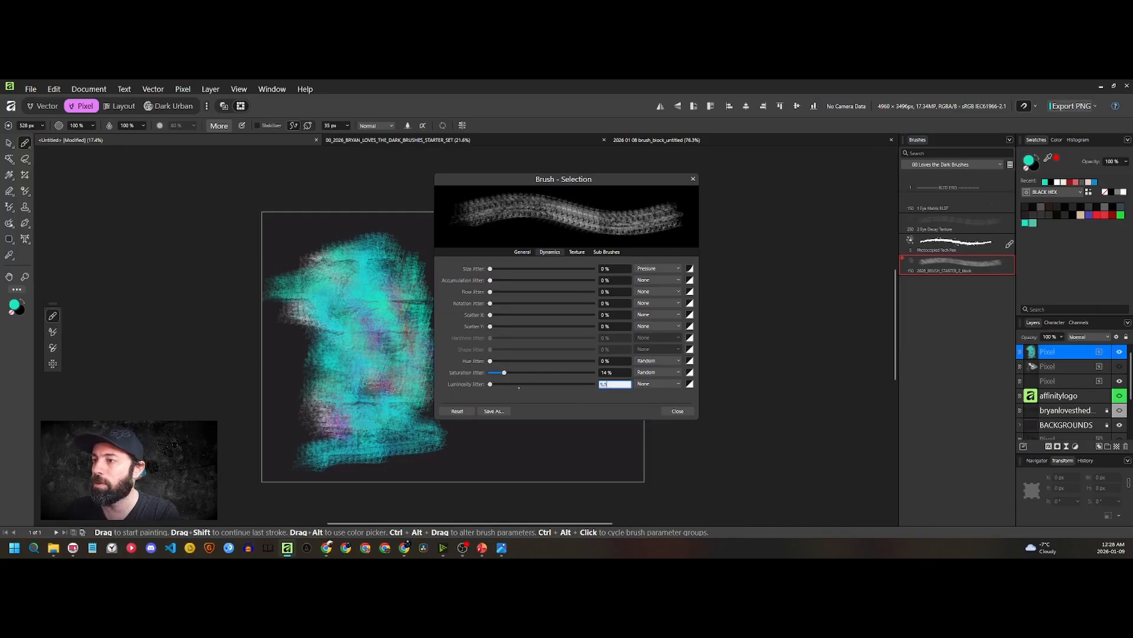
pyautogui.write('0')
pyautogui.press('Return')
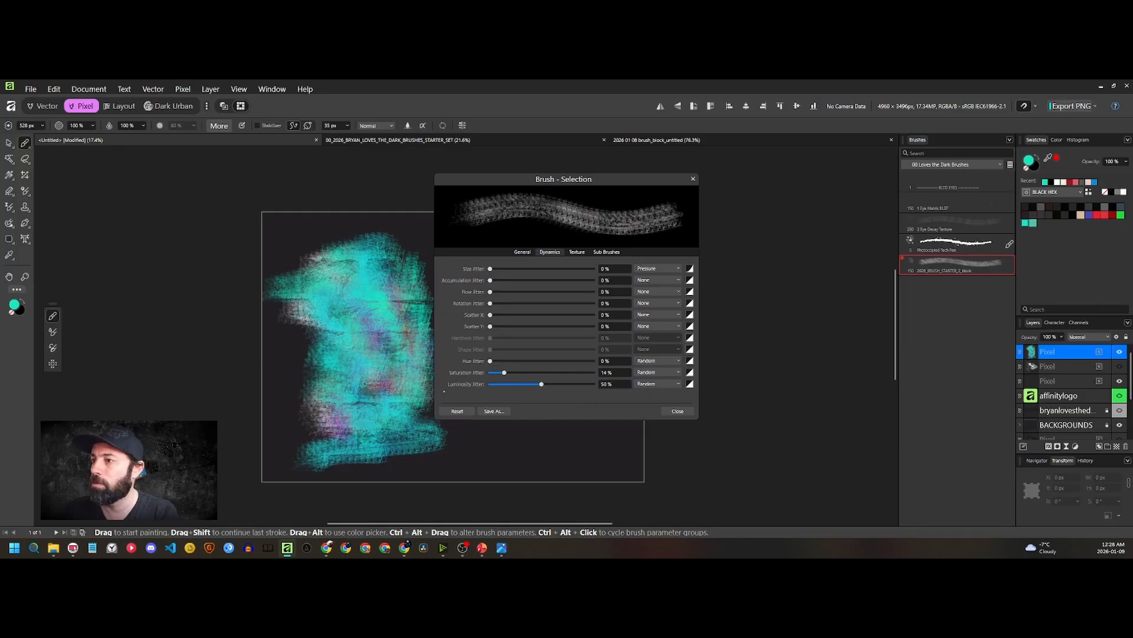
pyautogui.moveTo(323, 356)
pyautogui.mouseDown()
pyautogui.moveTo(319, 280)
pyautogui.moveTo(414, 384)
pyautogui.moveTo(416, 422)
pyautogui.moveTo(372, 384)
pyautogui.mouseUp()
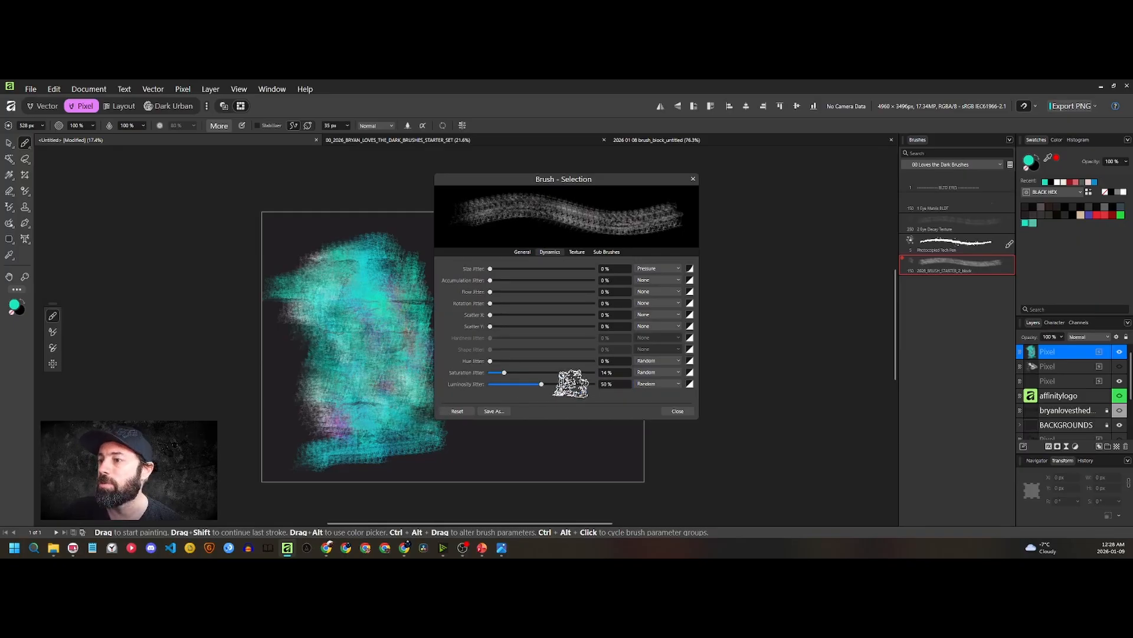
pyautogui.click(316, 231)
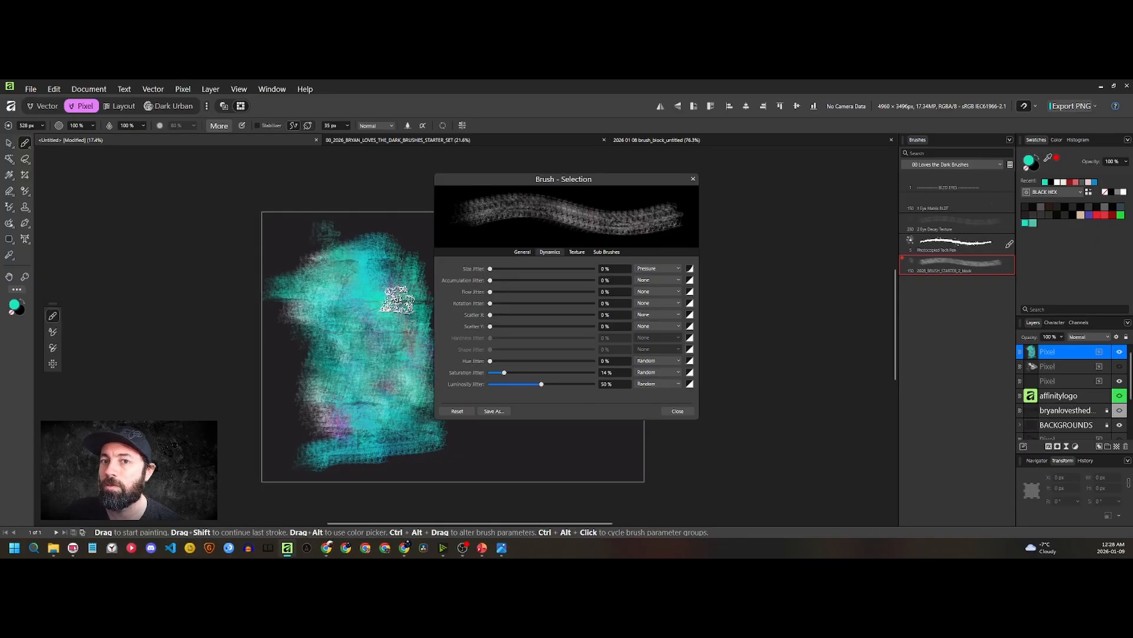
# Set Luminosity Jitter to 0 %
pyautogui.click(614, 385)
pyautogui.write('0')
pyautogui.press('Return')
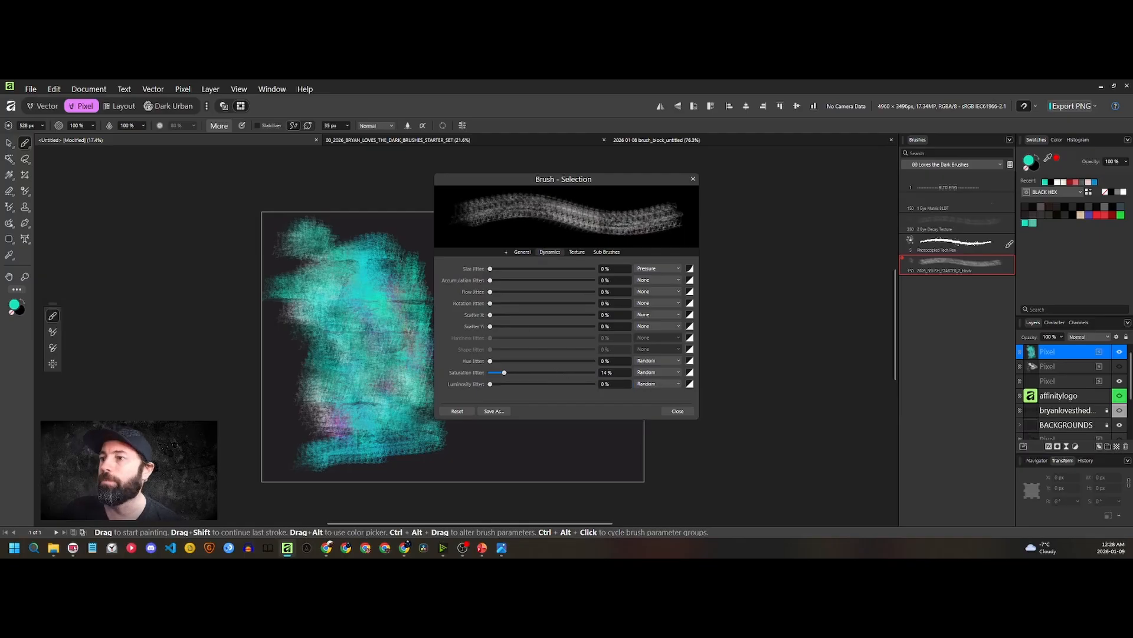
# Set the brush's general Size to 500 px and Accumulation to 75 %
pyautogui.click(522, 252)
pyautogui.click(679, 280)
pyautogui.write('500')
pyautogui.press('Return')
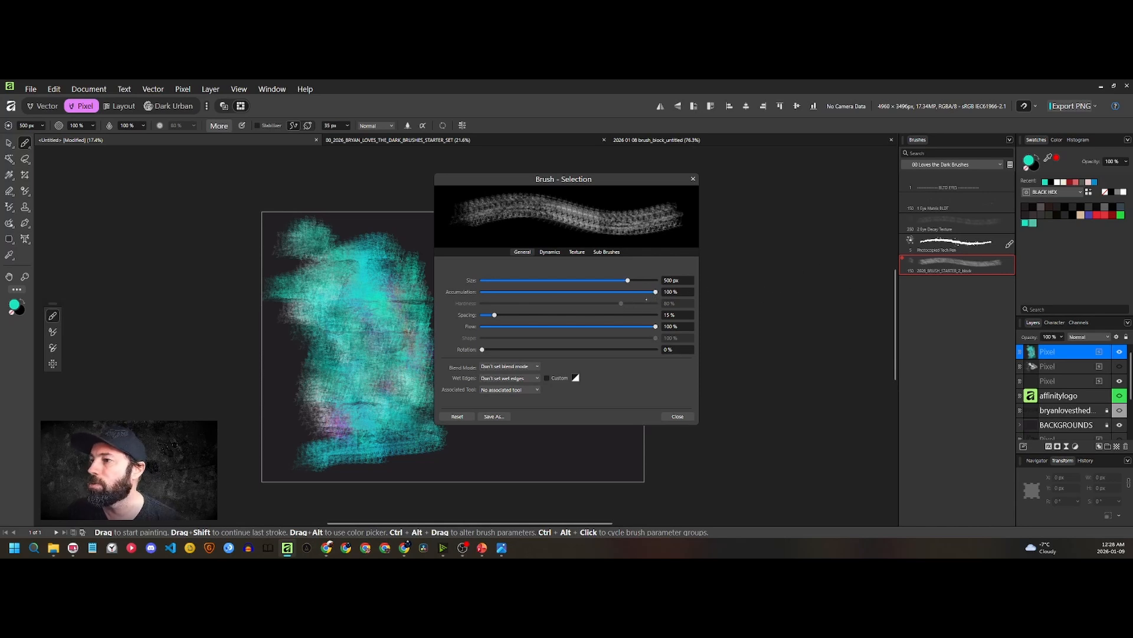
pyautogui.click(676, 292)
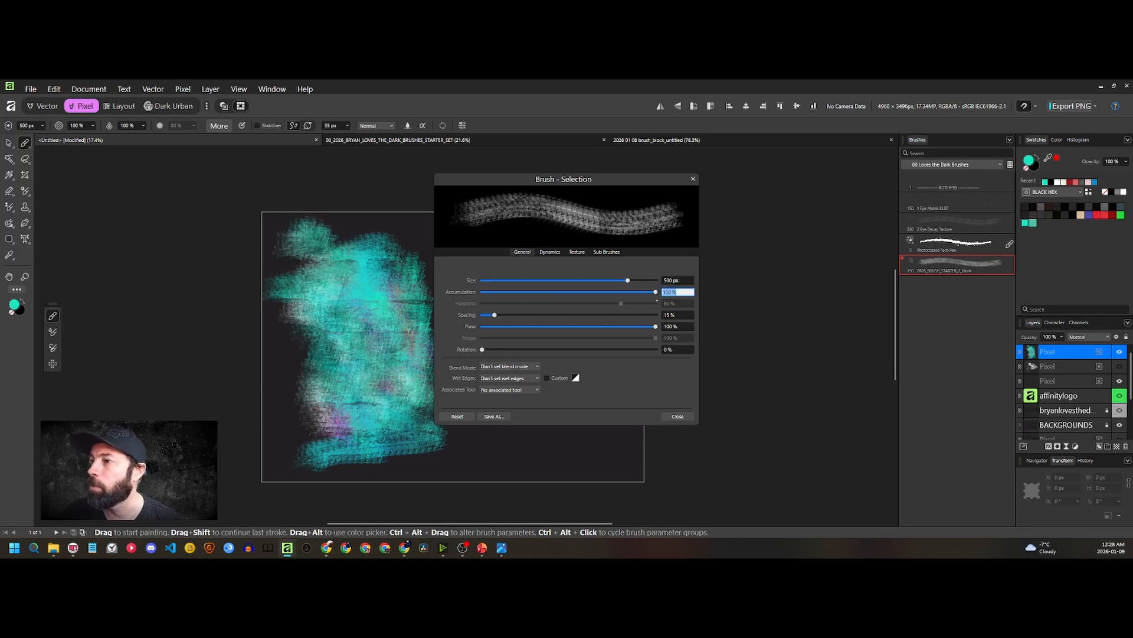
pyautogui.write('75')
pyautogui.press('Return')
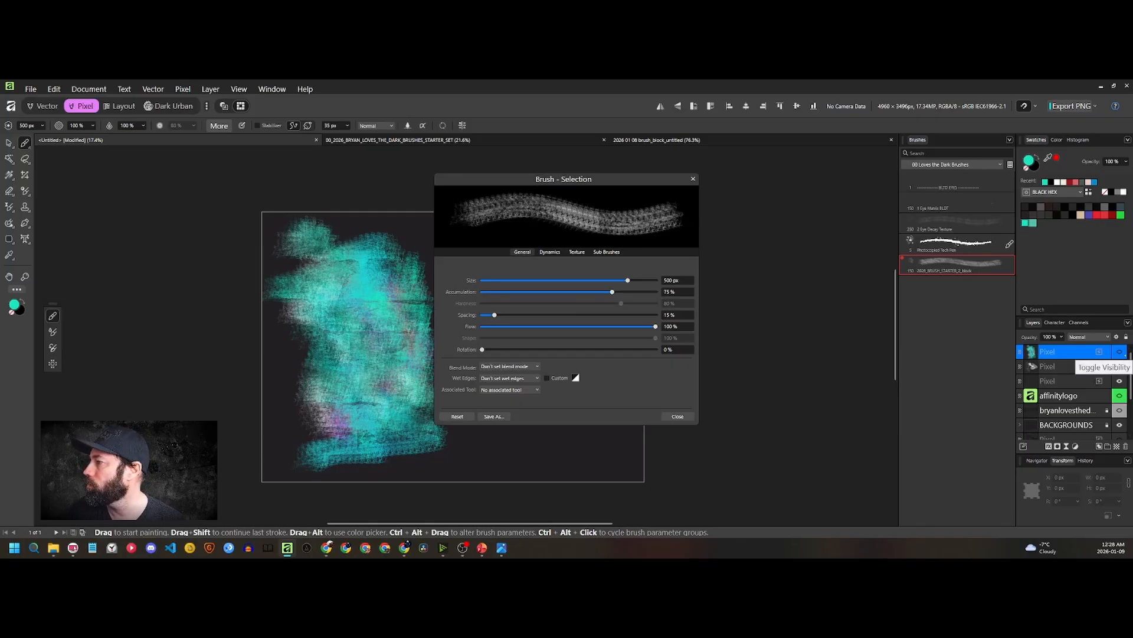
# Hide the teal test layer, add a new pixel layer and paint teal test strokes on it
pyautogui.press('Delete')
pyautogui.click(1099, 447)
pyautogui.moveTo(354, 283)
pyautogui.mouseDown()
pyautogui.moveTo(327, 286)
pyautogui.moveTo(353, 296)
pyautogui.moveTo(389, 335)
pyautogui.mouseUp()
pyautogui.moveTo(315, 365)
pyautogui.mouseDown()
pyautogui.moveTo(371, 359)
pyautogui.moveTo(359, 415)
pyautogui.moveTo(407, 340)
pyautogui.moveTo(389, 318)
pyautogui.moveTo(364, 393)
pyautogui.mouseUp()
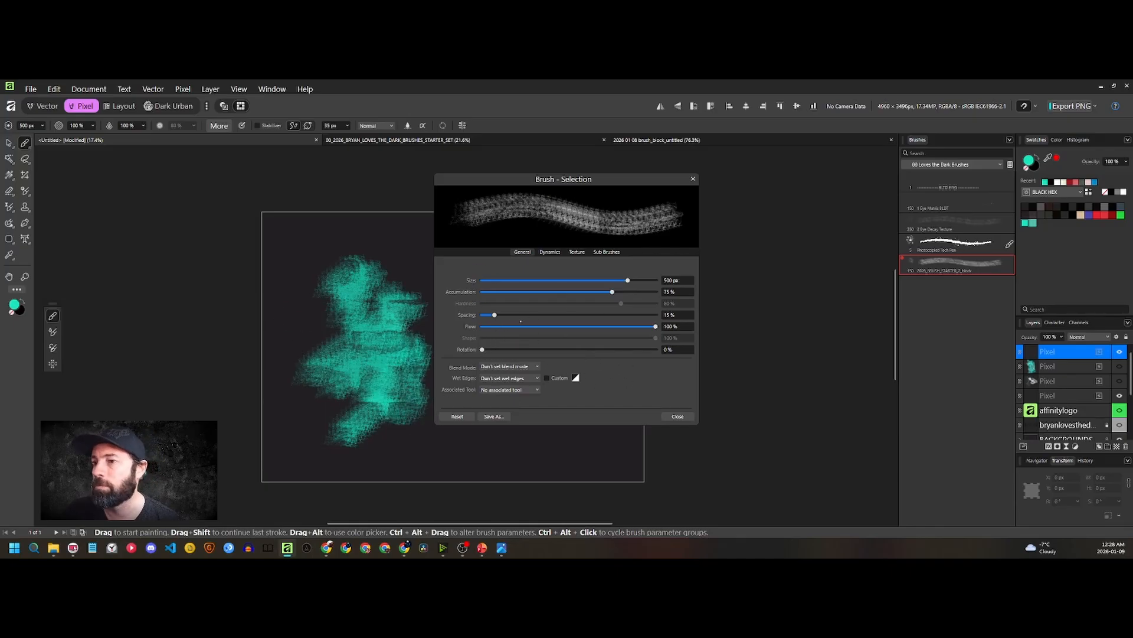
# Move the brush settings clear of the canvas, set Spacing to 104 % and paint test strokes beside the existing ones
pyautogui.moveTo(531, 179)
pyautogui.mouseDown()
pyautogui.moveTo(673, 178)
pyautogui.moveTo(683, 192)
pyautogui.mouseUp()
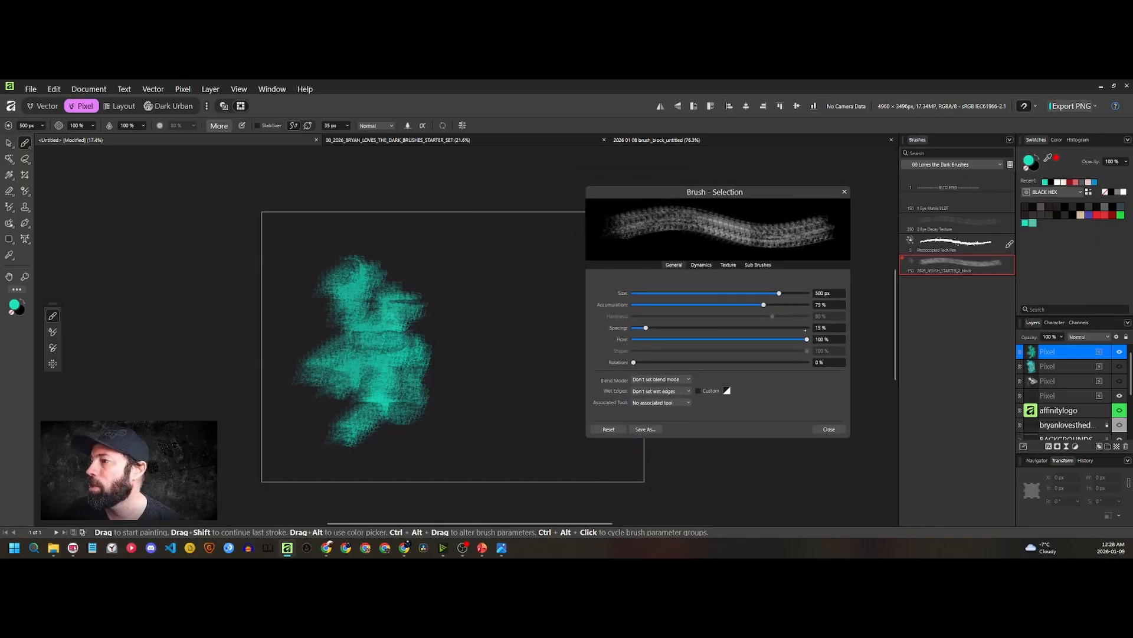
pyautogui.click(722, 328)
pyautogui.moveTo(440, 277)
pyautogui.mouseDown()
pyautogui.moveTo(468, 266)
pyautogui.moveTo(503, 360)
pyautogui.moveTo(531, 372)
pyautogui.moveTo(425, 278)
pyautogui.moveTo(409, 384)
pyautogui.moveTo(524, 317)
pyautogui.moveTo(464, 312)
pyautogui.moveTo(472, 370)
pyautogui.moveTo(512, 400)
pyautogui.mouseUp()
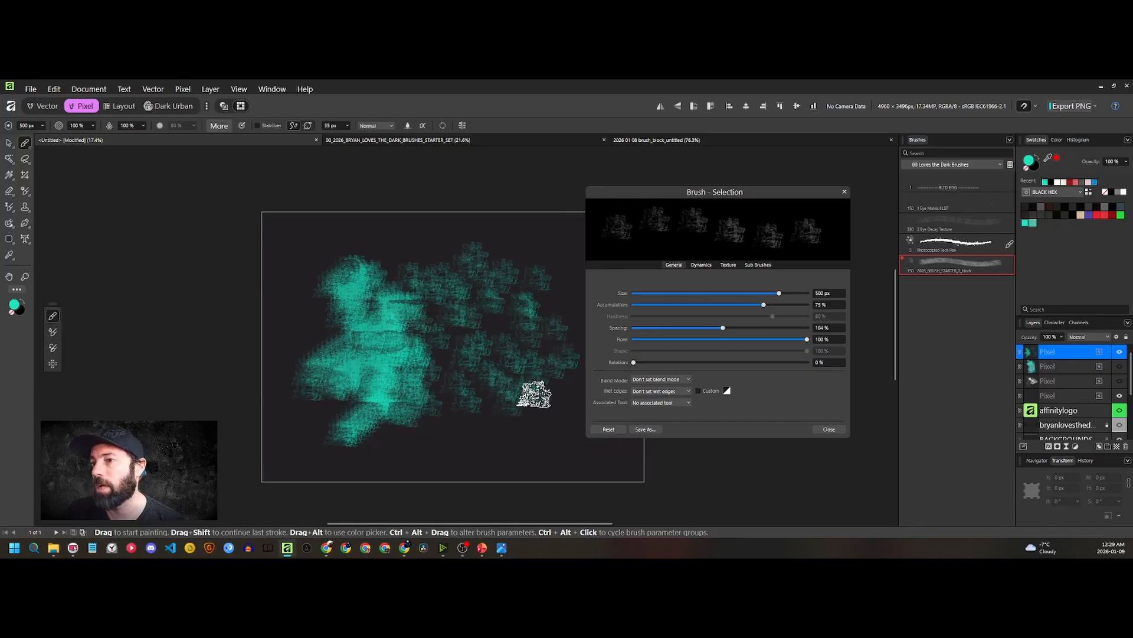
# Set the brush Spacing to 5 %, paint a test stroke and undo that stroke
pyautogui.click(829, 328)
pyautogui.write('5')
pyautogui.press('Return')
pyautogui.moveTo(445, 295)
pyautogui.mouseDown()
pyautogui.moveTo(481, 321)
pyautogui.moveTo(490, 358)
pyautogui.moveTo(436, 385)
pyautogui.moveTo(344, 349)
pyautogui.moveTo(486, 374)
pyautogui.moveTo(445, 384)
pyautogui.mouseUp()
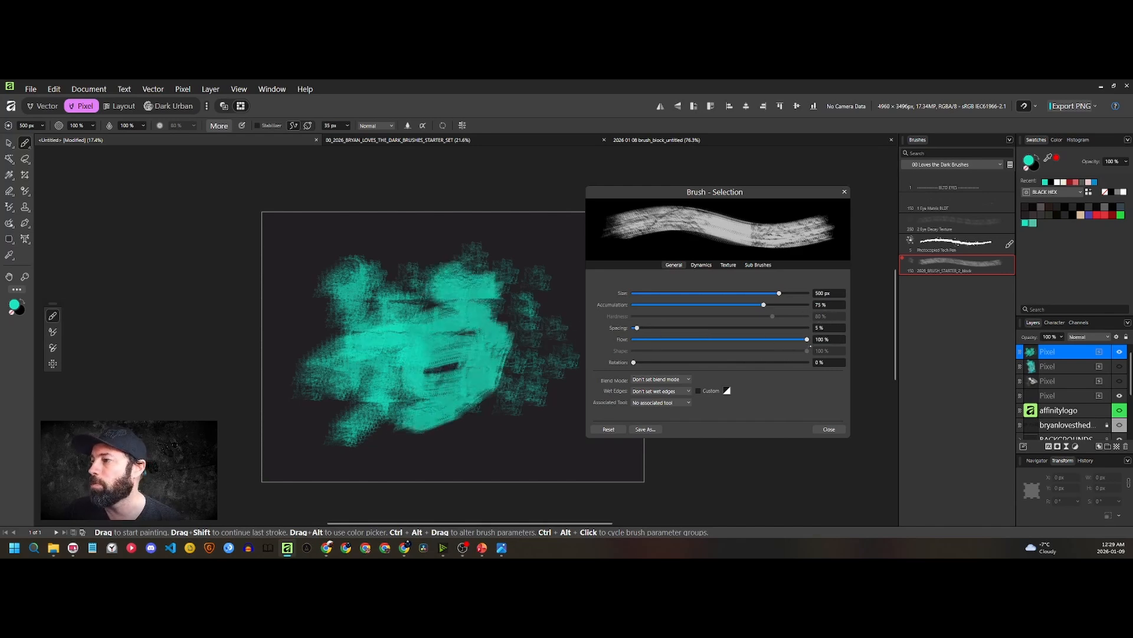
pyautogui.hotkey('ctrl', 'z')
# Set the brush Spacing to 15 % and paint test strokes over the teal area
pyautogui.click(821, 328)
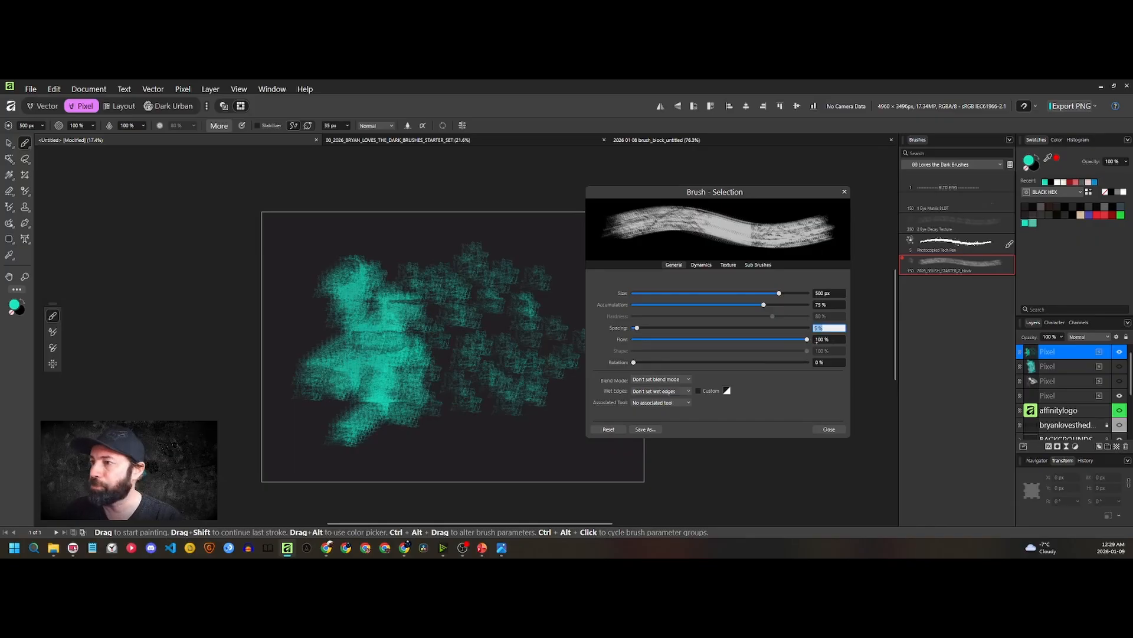
pyautogui.write('15')
pyautogui.press('Return')
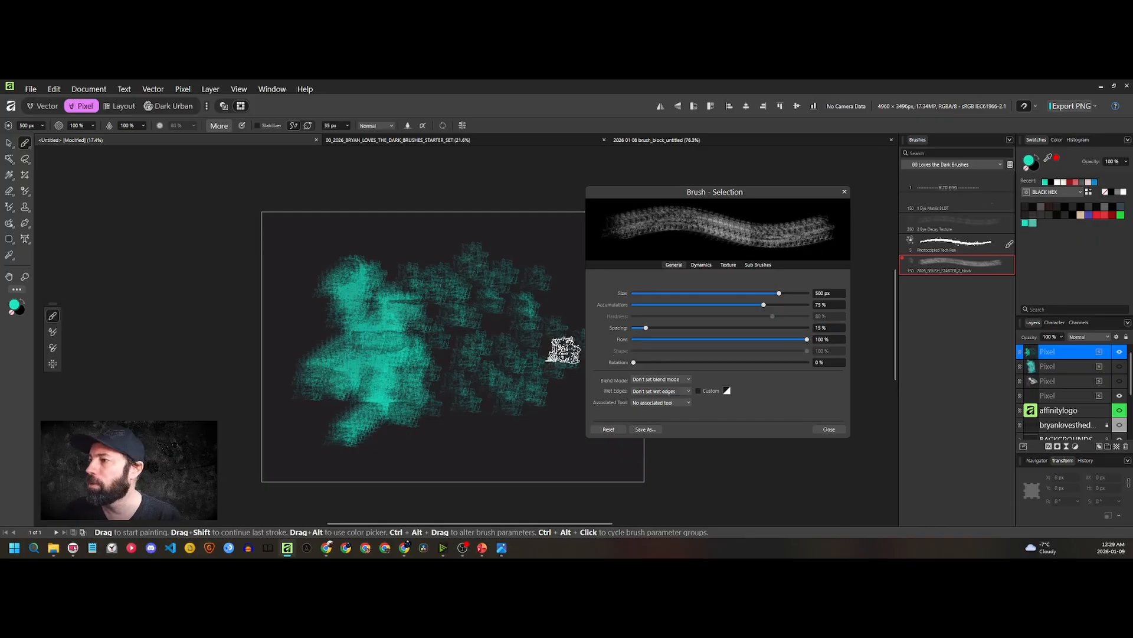
pyautogui.moveTo(479, 377)
pyautogui.mouseDown()
pyautogui.moveTo(435, 361)
pyautogui.moveTo(463, 360)
pyautogui.moveTo(379, 394)
pyautogui.moveTo(359, 318)
pyautogui.moveTo(462, 278)
pyautogui.moveTo(448, 254)
pyautogui.moveTo(469, 329)
pyautogui.moveTo(453, 351)
pyautogui.mouseUp()
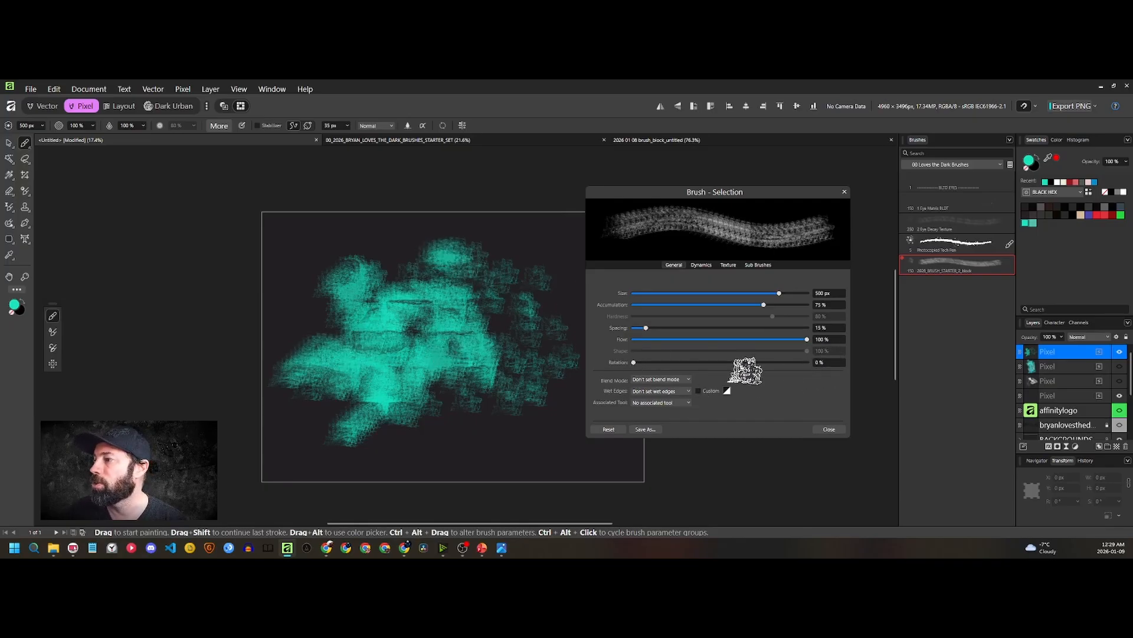
# Set the brush Rotation to 15 % and paint test strokes around the teal area
pyautogui.click(828, 362)
pyautogui.press('Return')
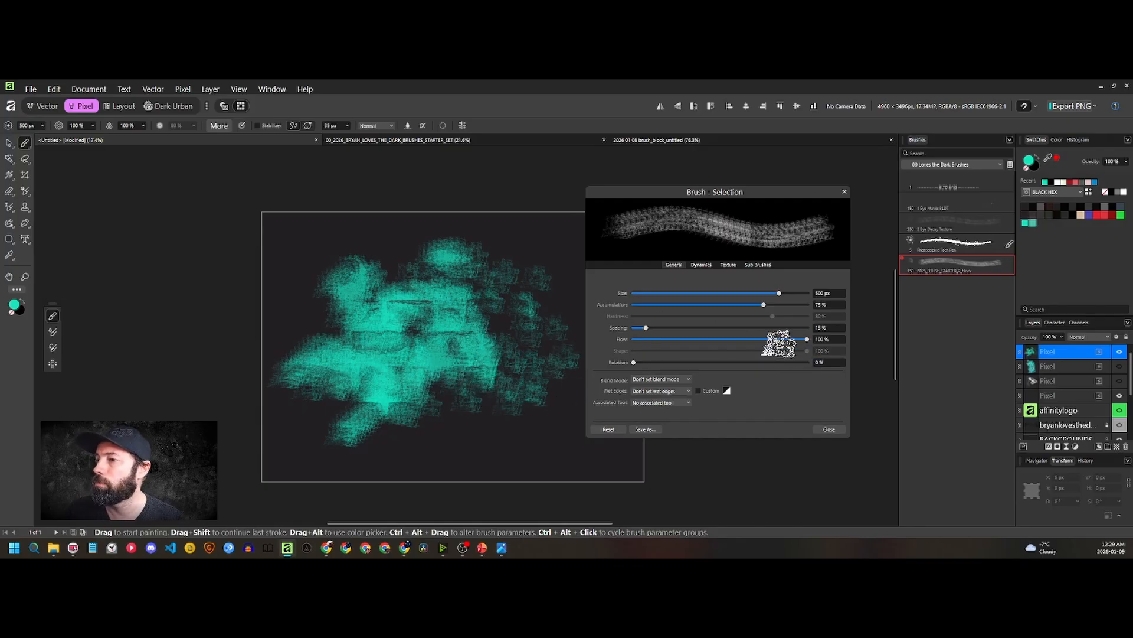
pyautogui.click(828, 362)
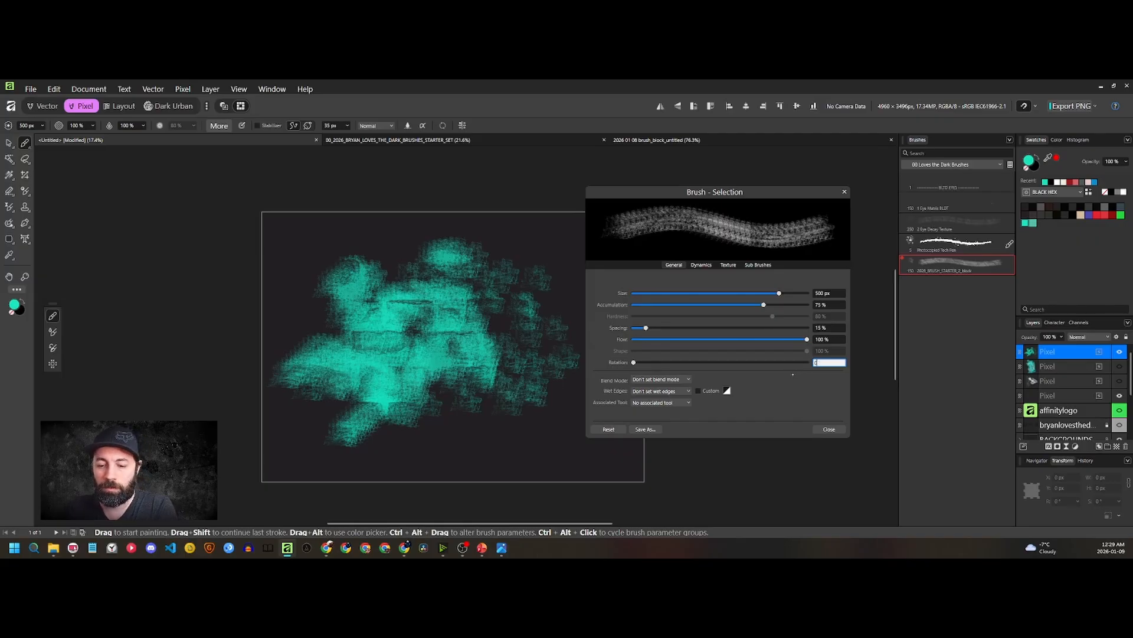
pyautogui.write('15')
pyautogui.press('Return')
pyautogui.moveTo(547, 369)
pyautogui.mouseDown()
pyautogui.moveTo(448, 419)
pyautogui.moveTo(511, 425)
pyautogui.moveTo(359, 441)
pyautogui.moveTo(333, 436)
pyautogui.moveTo(328, 413)
pyautogui.mouseUp()
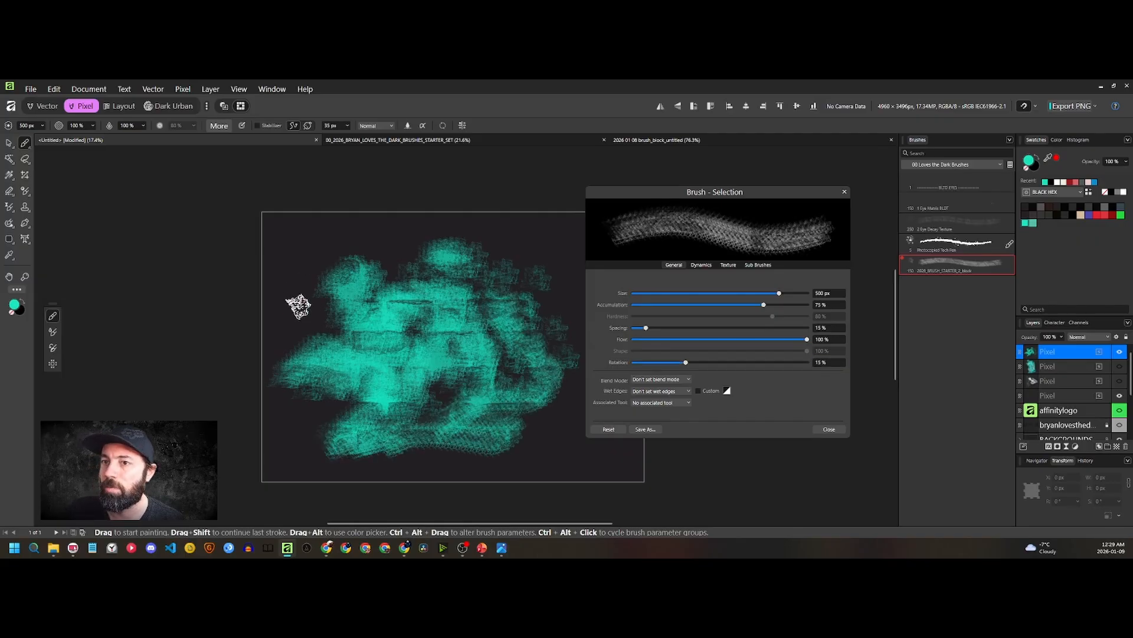
pyautogui.moveTo(337, 308)
pyautogui.mouseDown()
pyautogui.moveTo(375, 300)
pyautogui.moveTo(355, 266)
pyautogui.mouseUp()
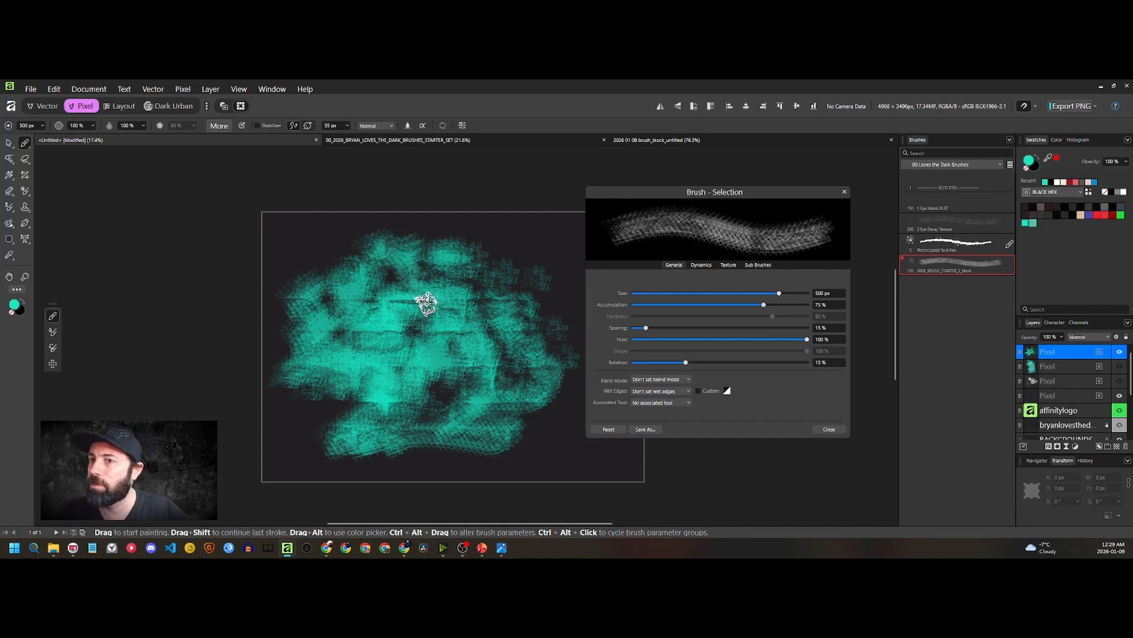
# Clear all painted test strokes from the active pixel layer
pyautogui.hotkey('ctrl', 'a')
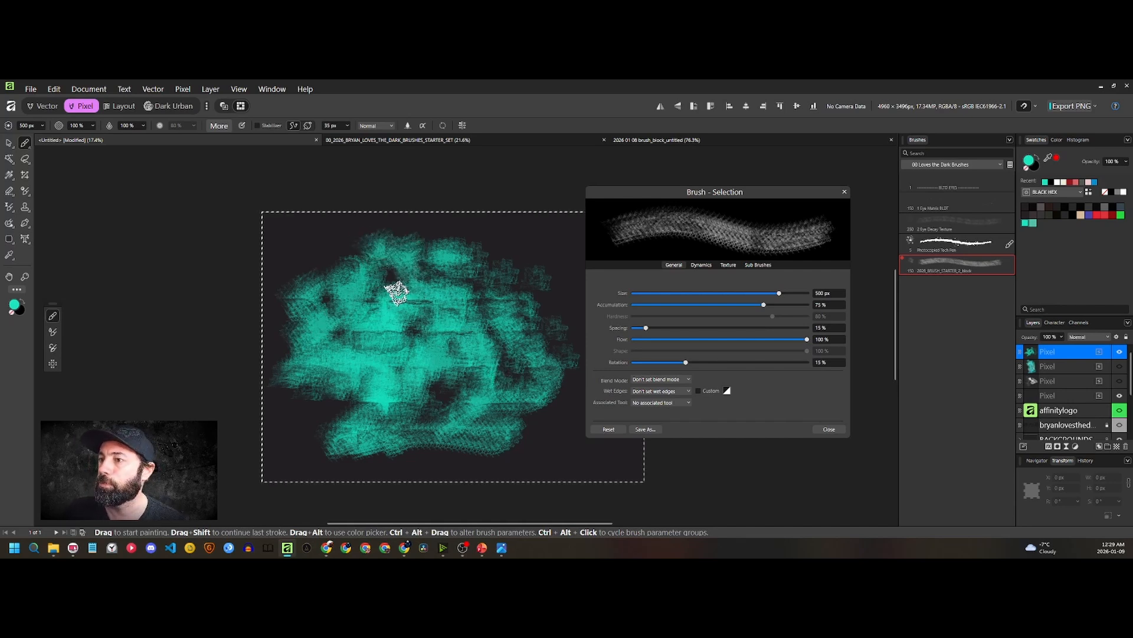
pyautogui.press('Delete')
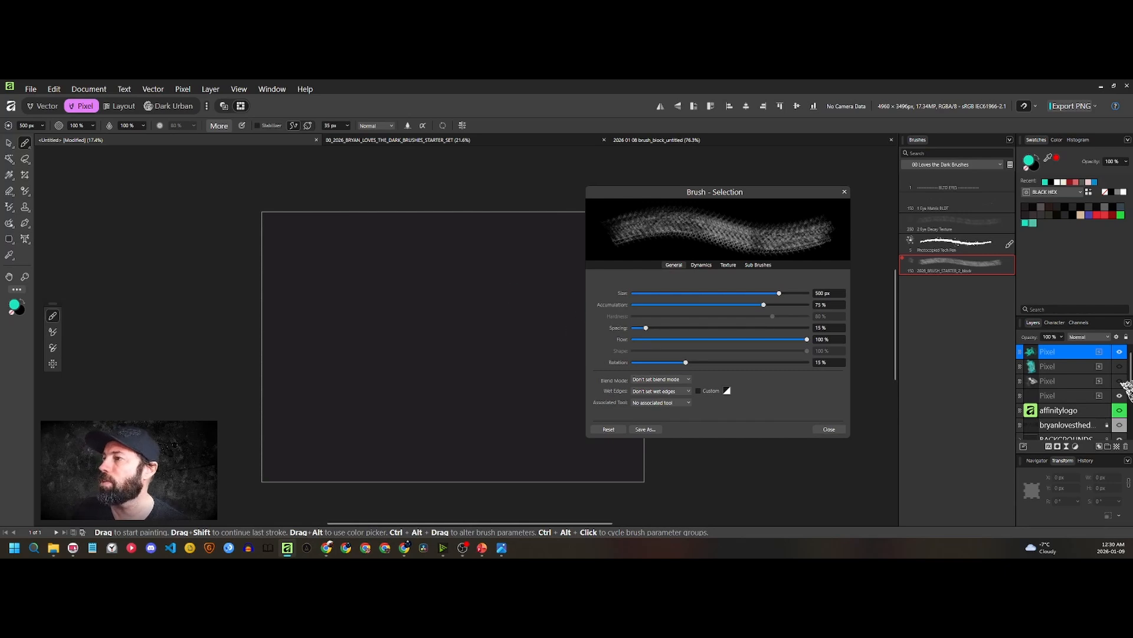
# Close the brush settings and duplicate the 2026_BRUSH_STARTER_2_block brush in the 00 Loves the Dark Brushes category
pyautogui.click(842, 192)
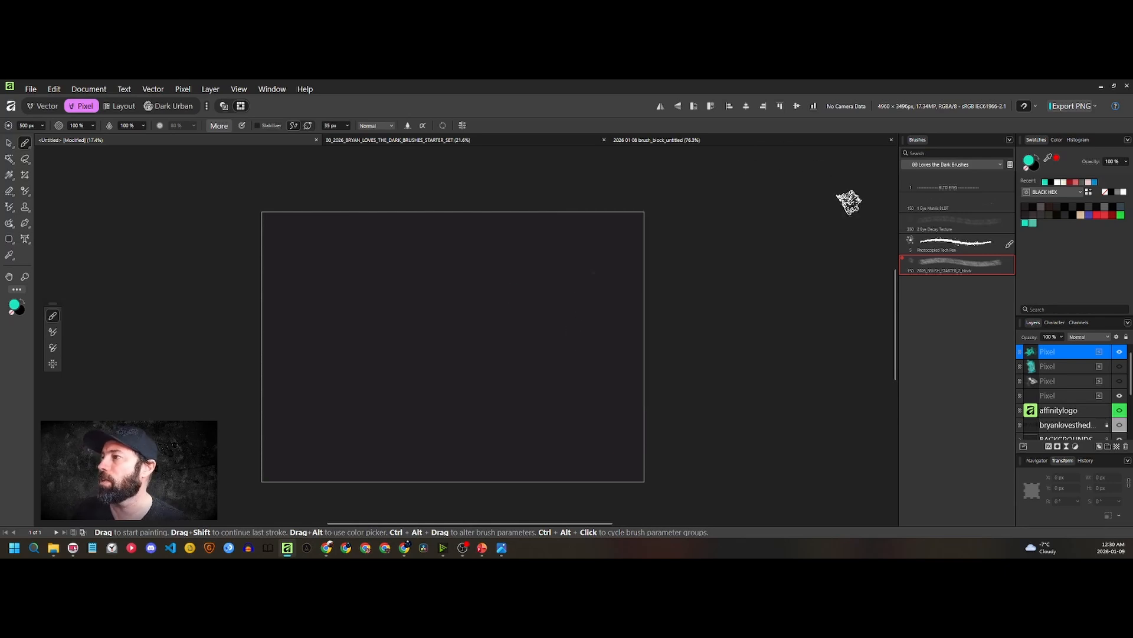
pyautogui.rightClick(936, 265)
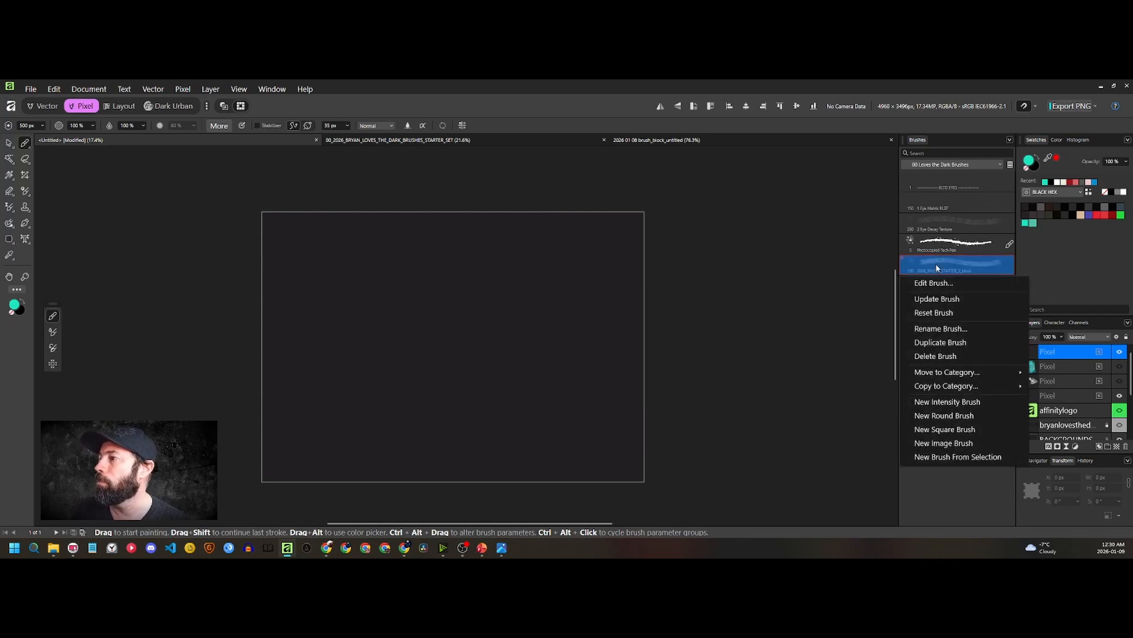
pyautogui.click(936, 265)
pyautogui.doubleClick(936, 265)
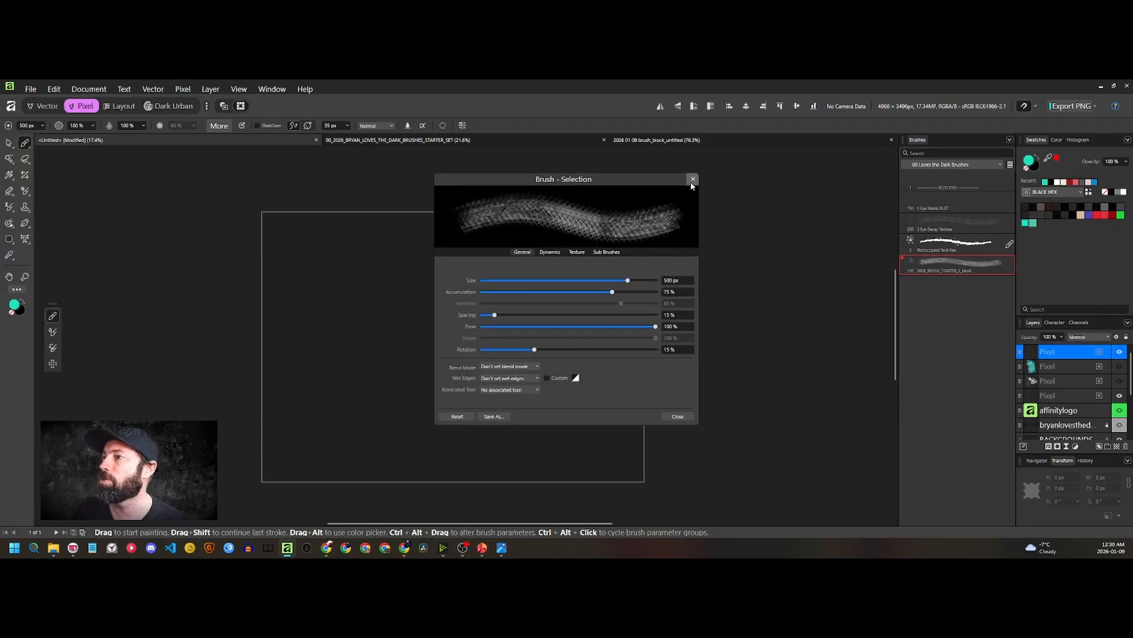
pyautogui.click(693, 179)
pyautogui.rightClick(935, 268)
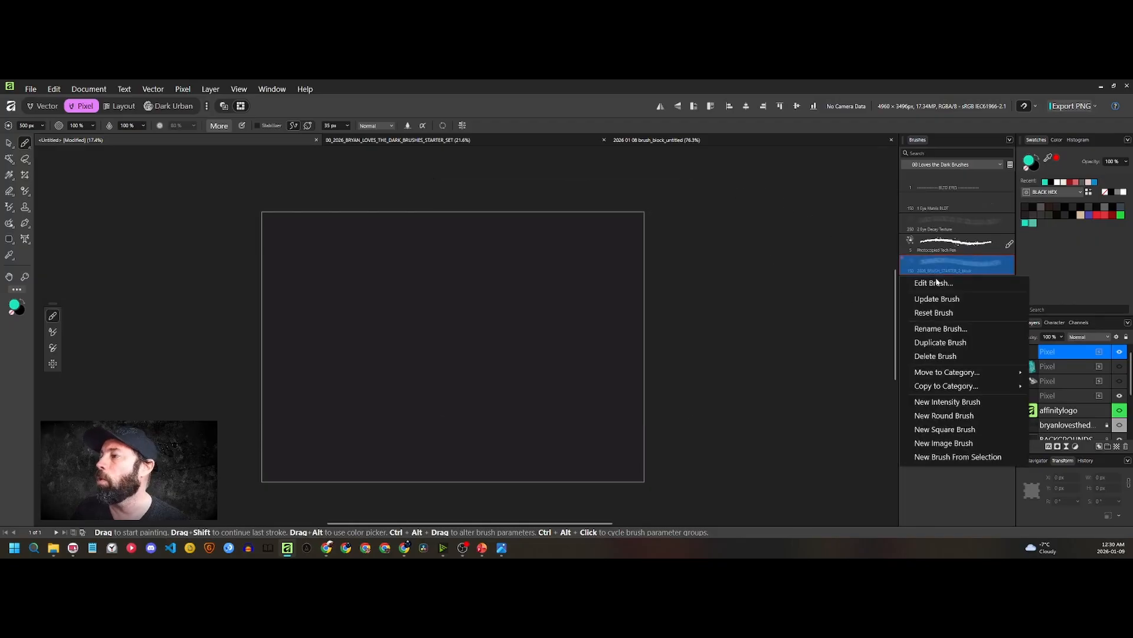
pyautogui.click(953, 343)
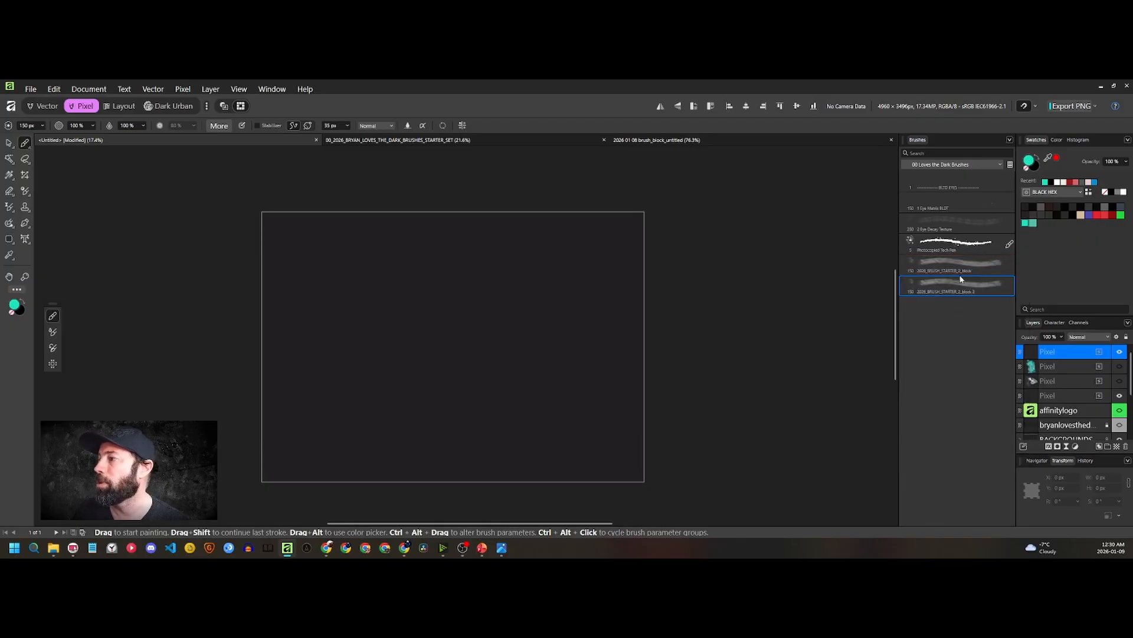
# Rename the original 2026_BRUSH_STARTER_2_block brush as "4 Gritty Block", check its texture settings and close the brush editor
pyautogui.click(961, 270)
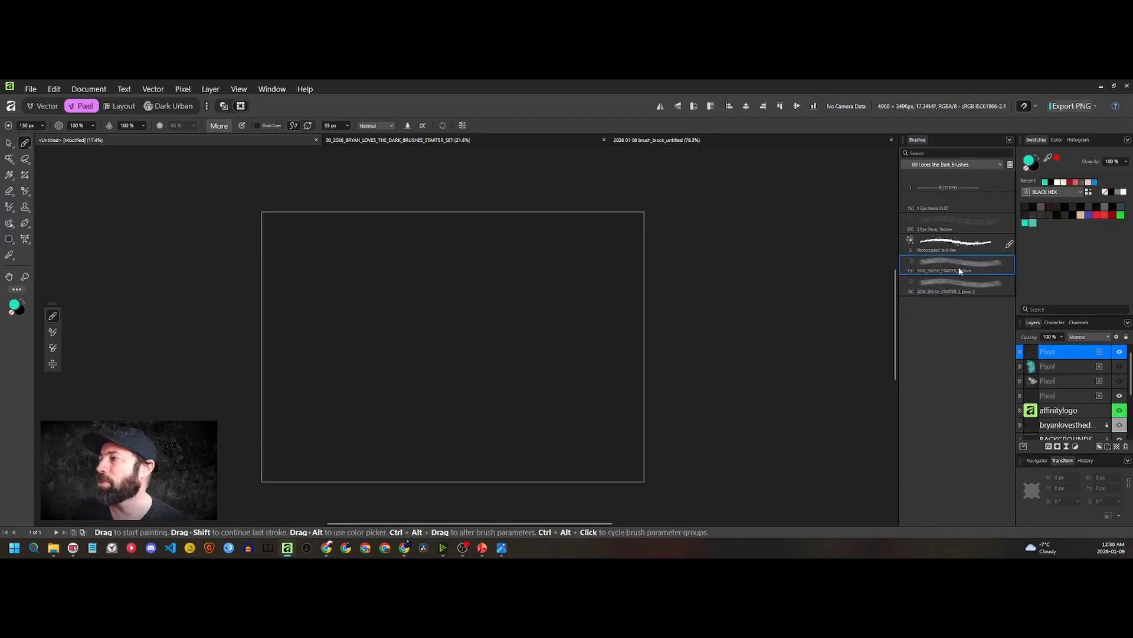
pyautogui.doubleClick(961, 271)
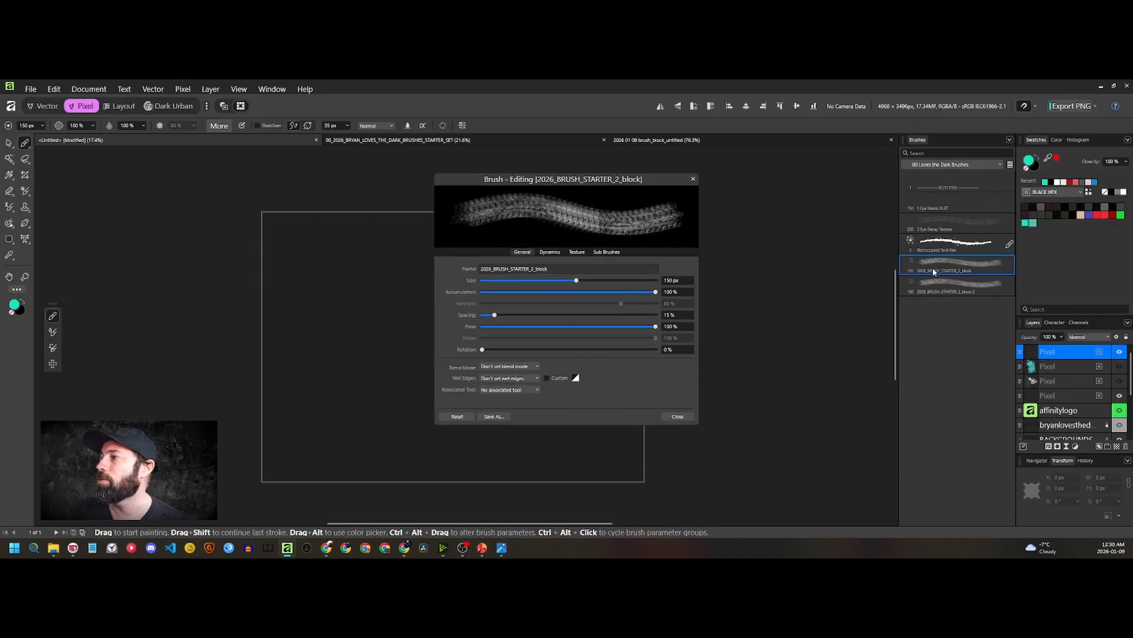
pyautogui.doubleClick(586, 269)
pyautogui.write('4 Gritty Block')
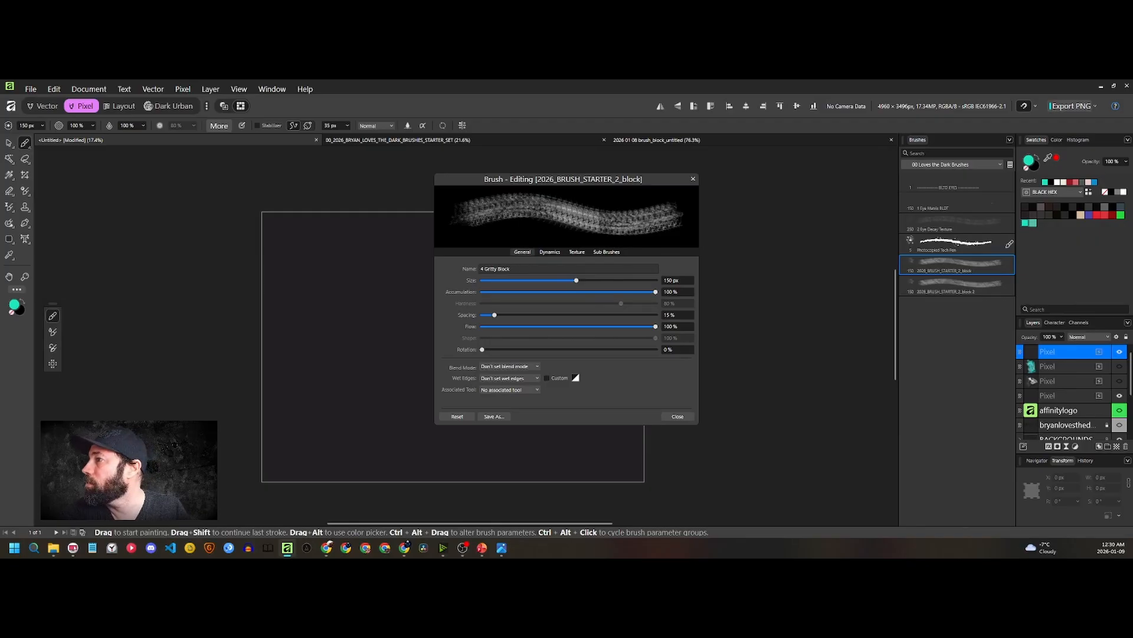
pyautogui.press('Return')
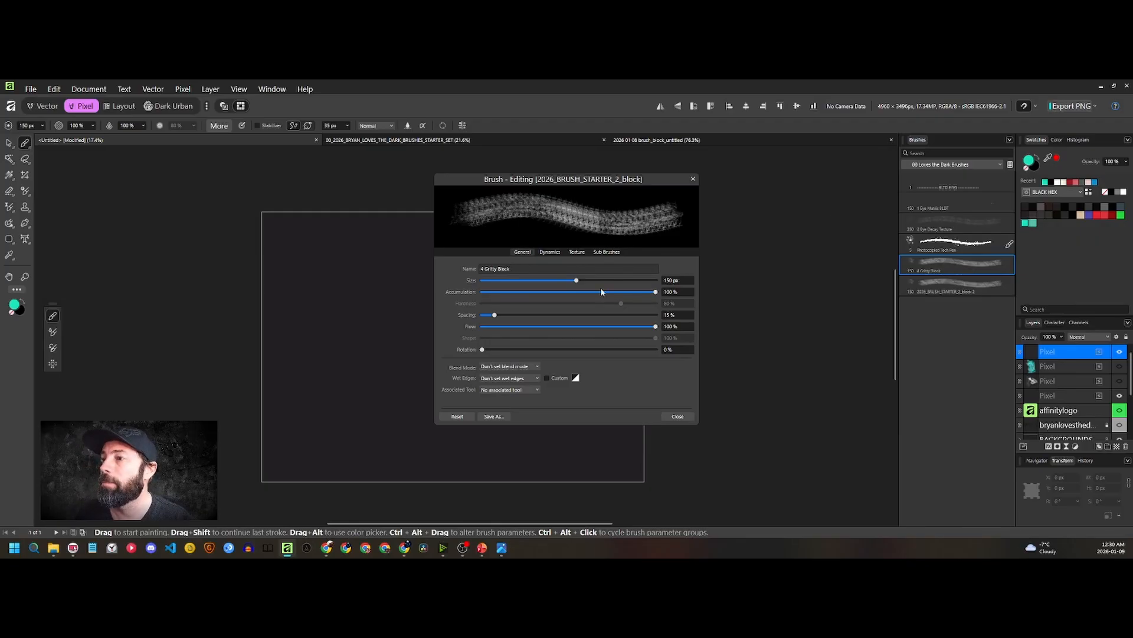
pyautogui.click(581, 252)
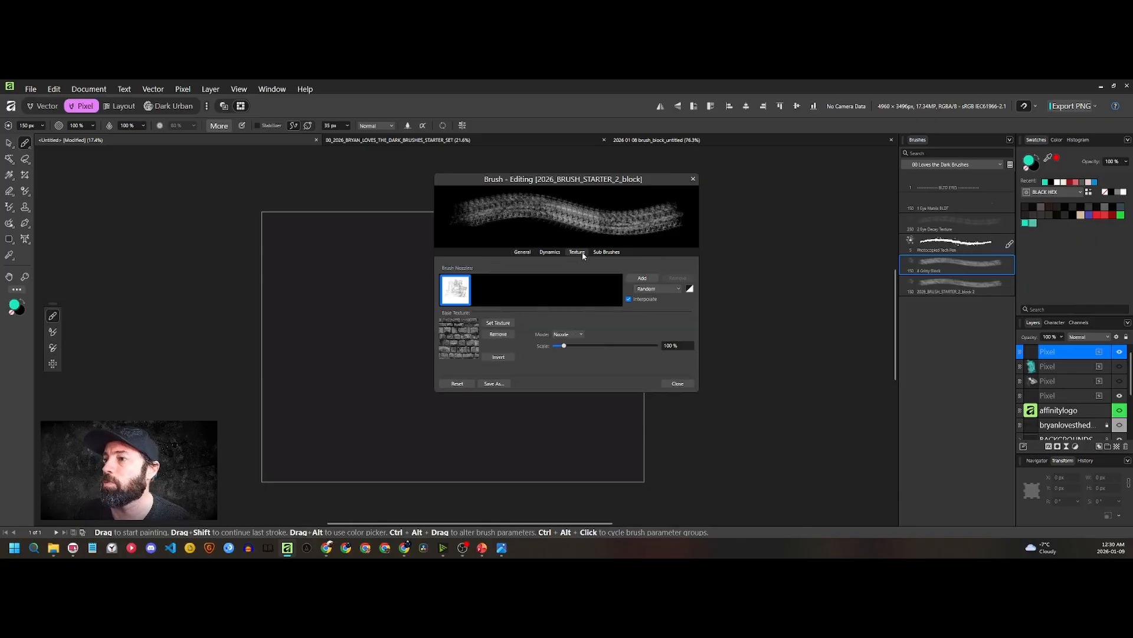
pyautogui.click(522, 252)
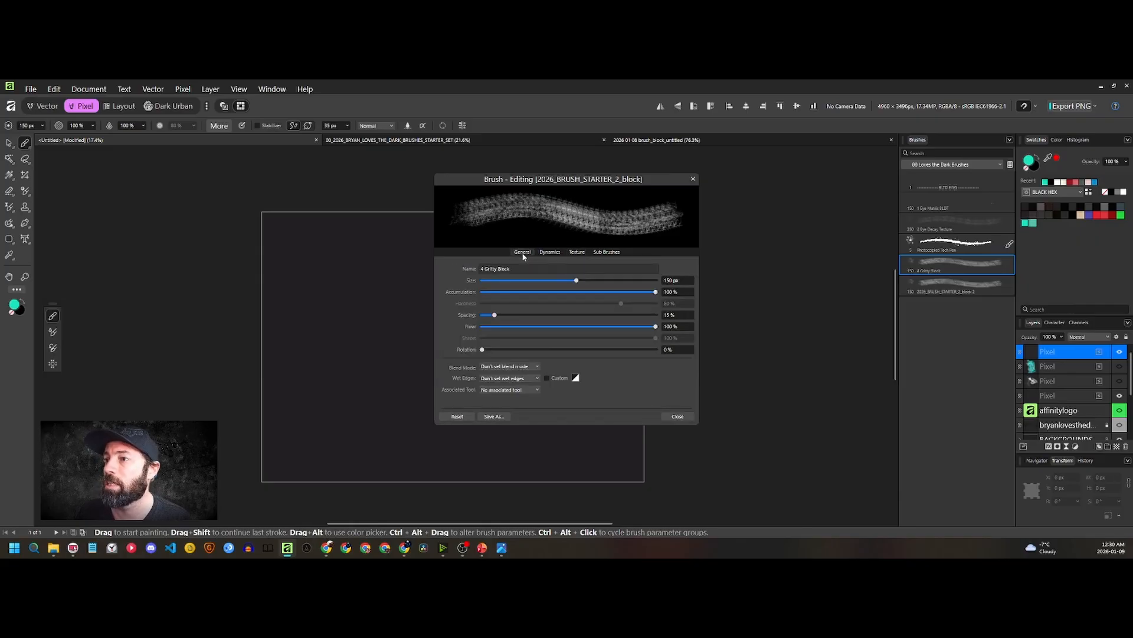
pyautogui.click(677, 416)
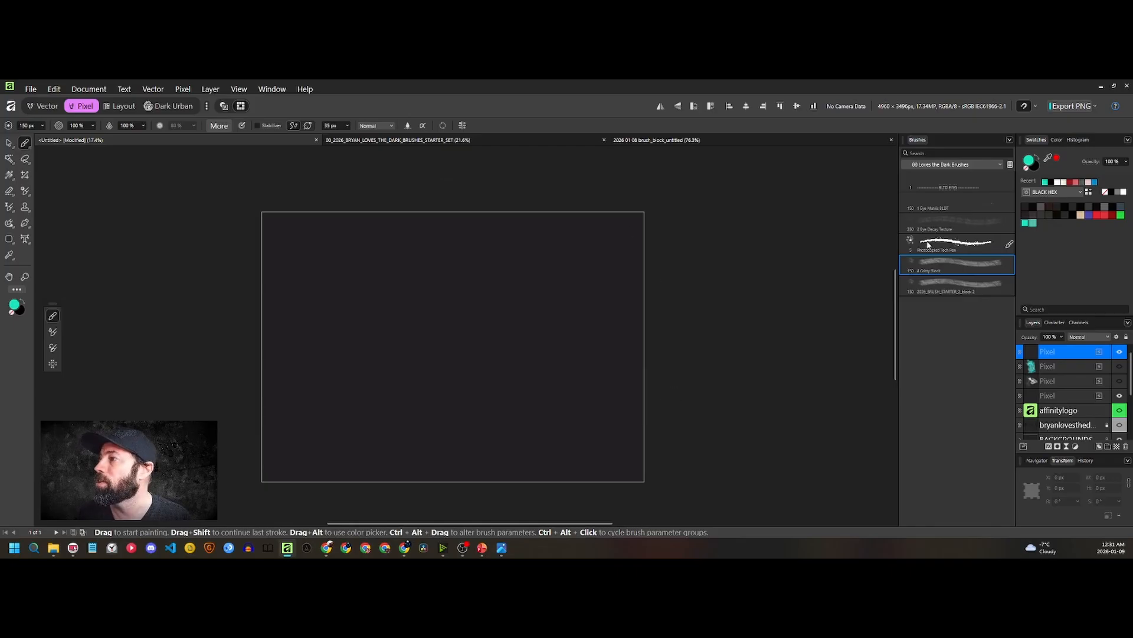
# Show the hidden "bryanlovesthed..." lettering layer that sits directly above the BACKGROUNDS layer
pyautogui.scroll(-3, 1075, 384)
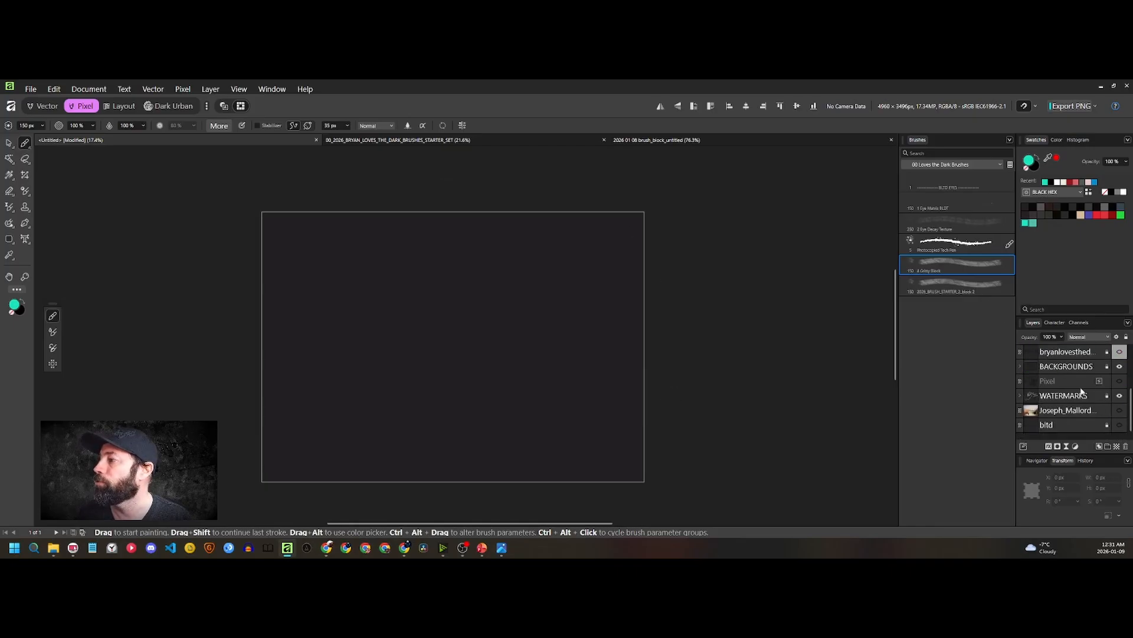
pyautogui.scroll(2, 1110, 384)
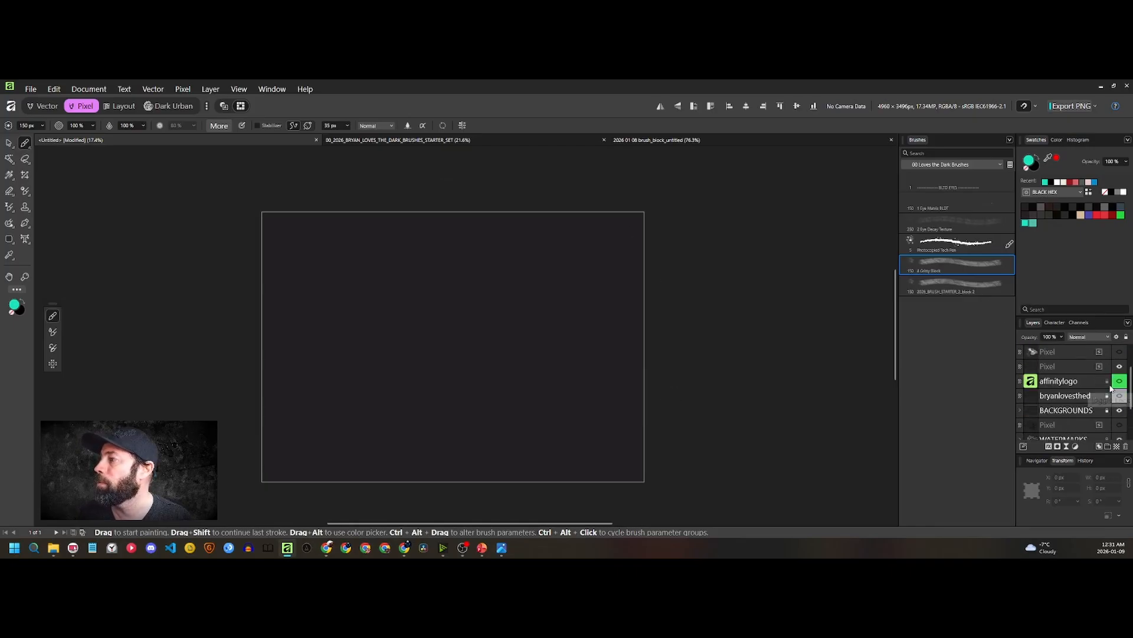
pyautogui.click(1120, 396)
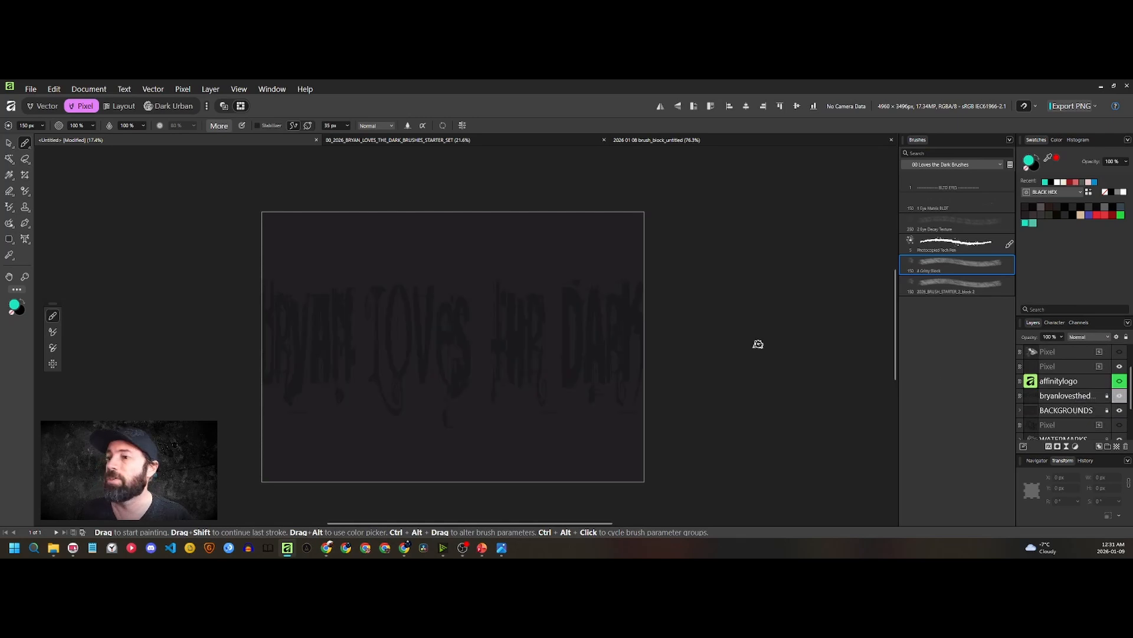